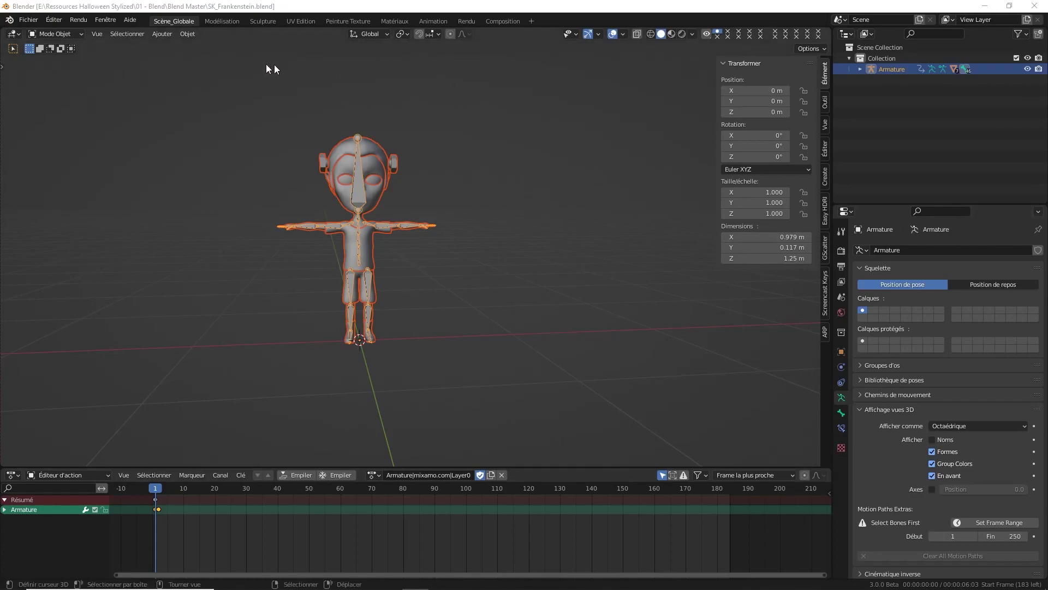
- Start a new General scene and purge its unused data-blocks twice
click(34, 20)
mouse_move(45, 32)
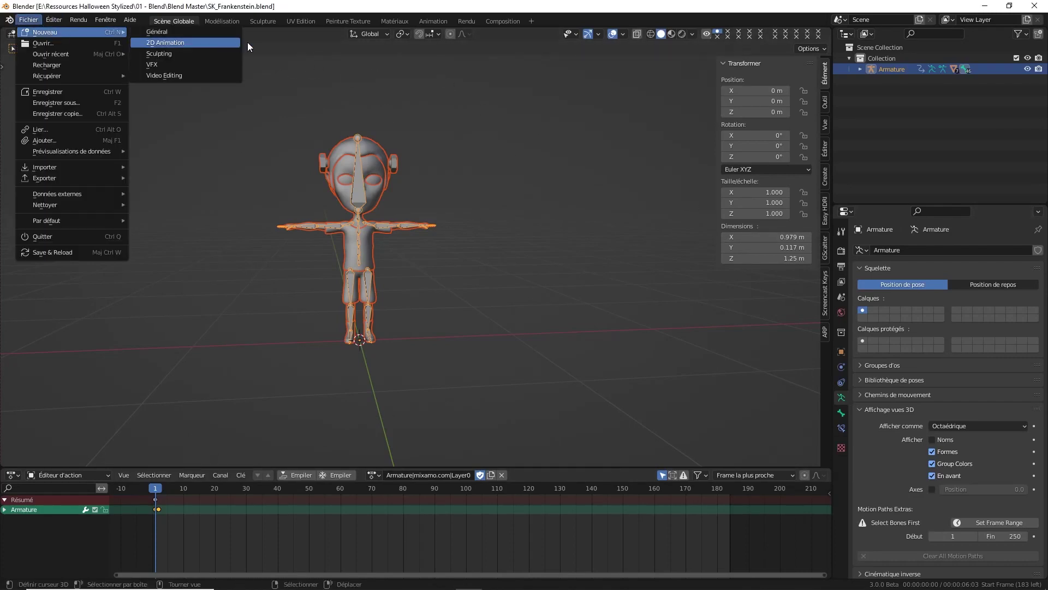
click(201, 33)
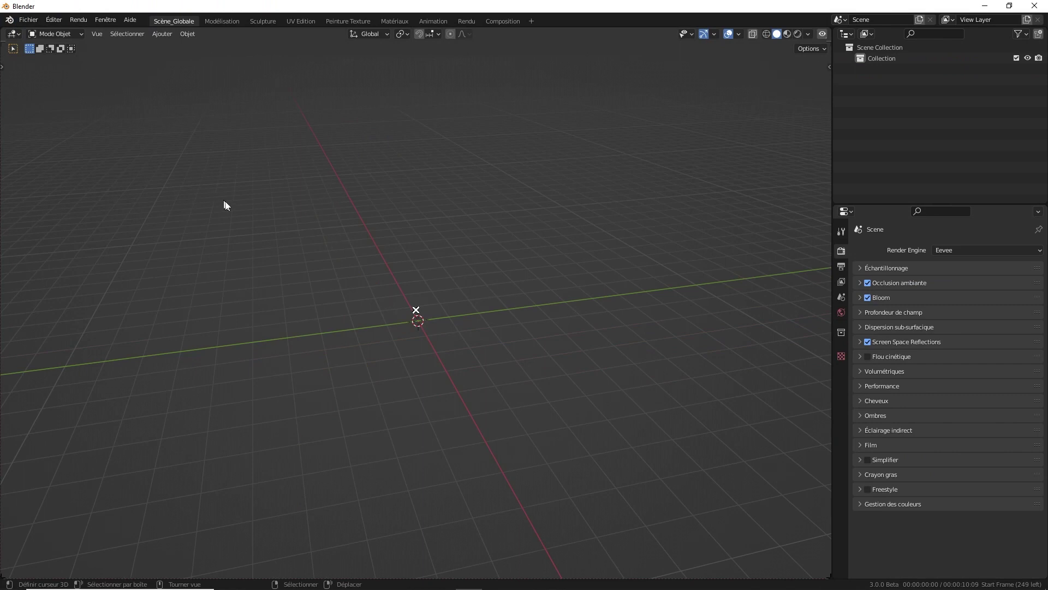
key(q)
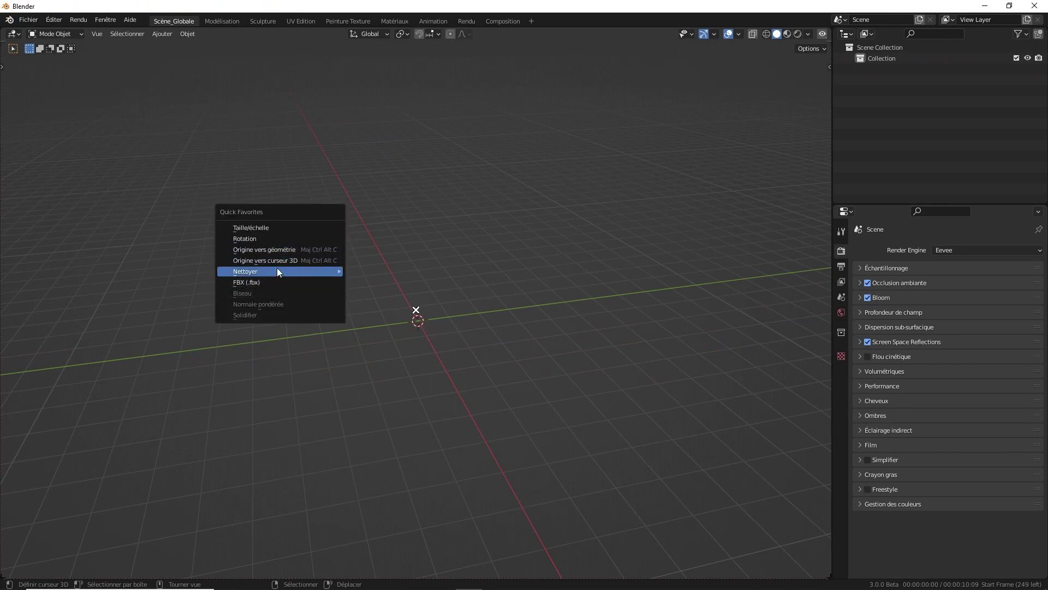
click(398, 270)
key(q)
click(454, 269)
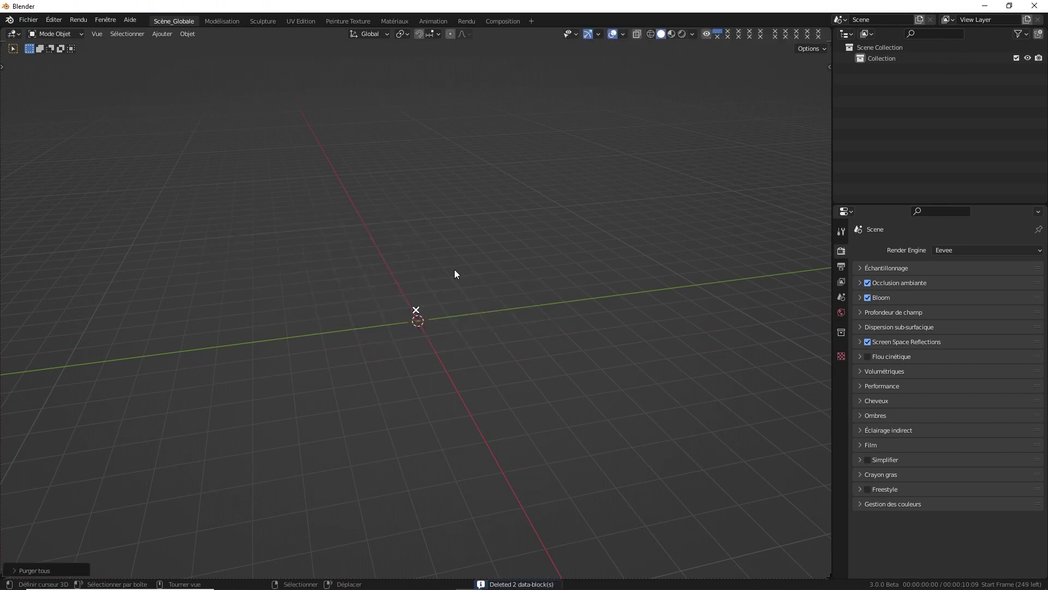
- Run recursive, linked and further unused purges until no orphan data remains
key(q)
click(532, 281)
key(q)
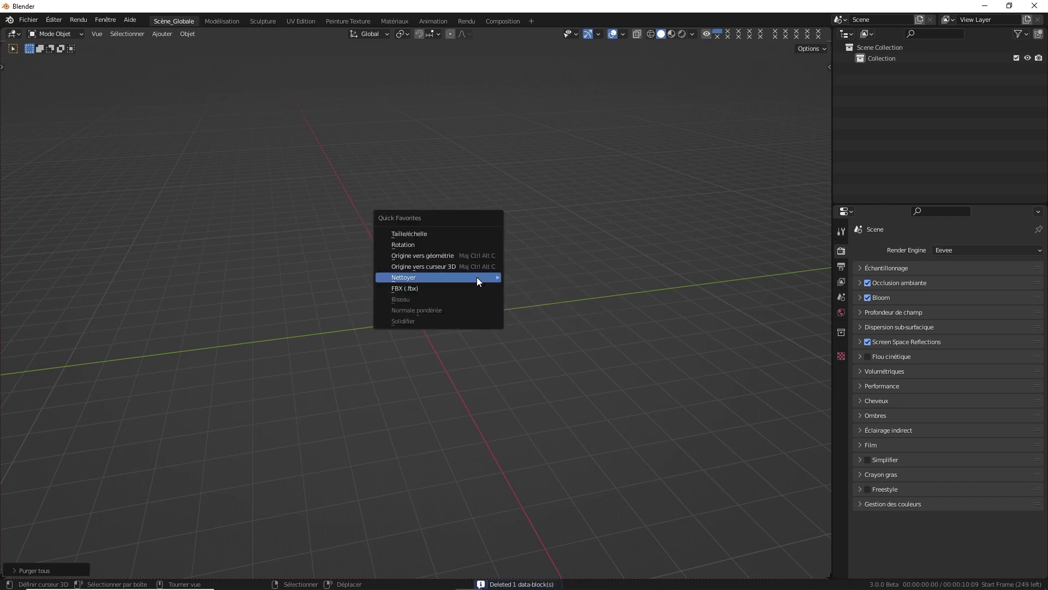
click(552, 292)
key(q)
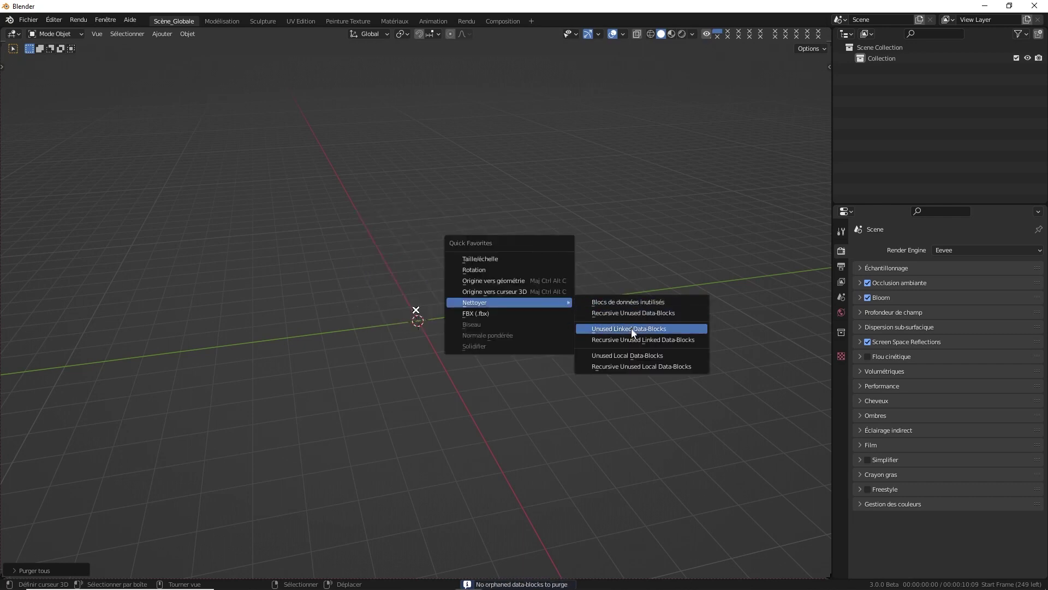
click(599, 334)
key(q)
click(559, 336)
key(q)
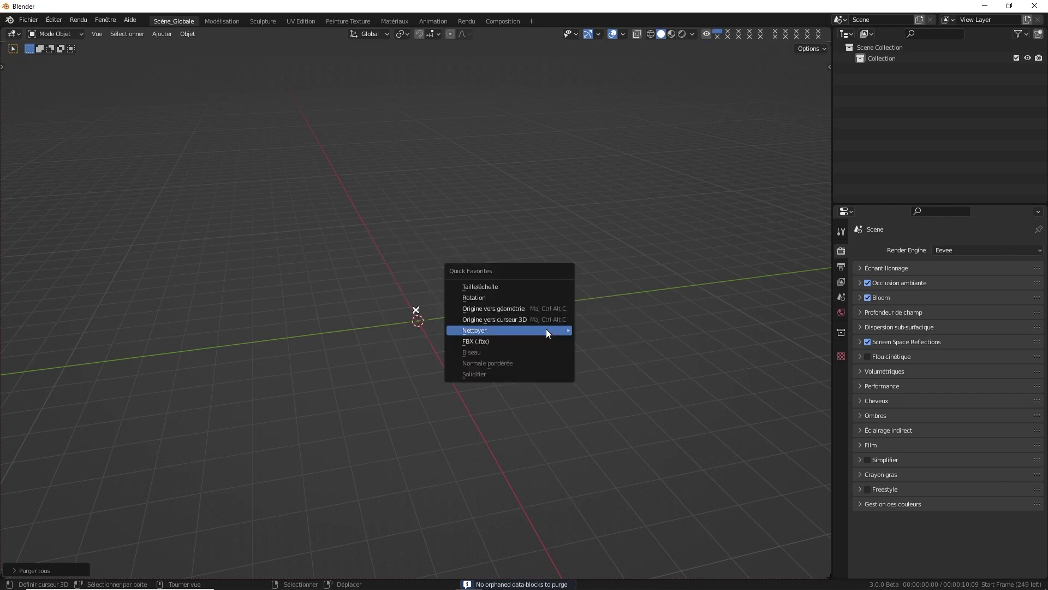
click(620, 392)
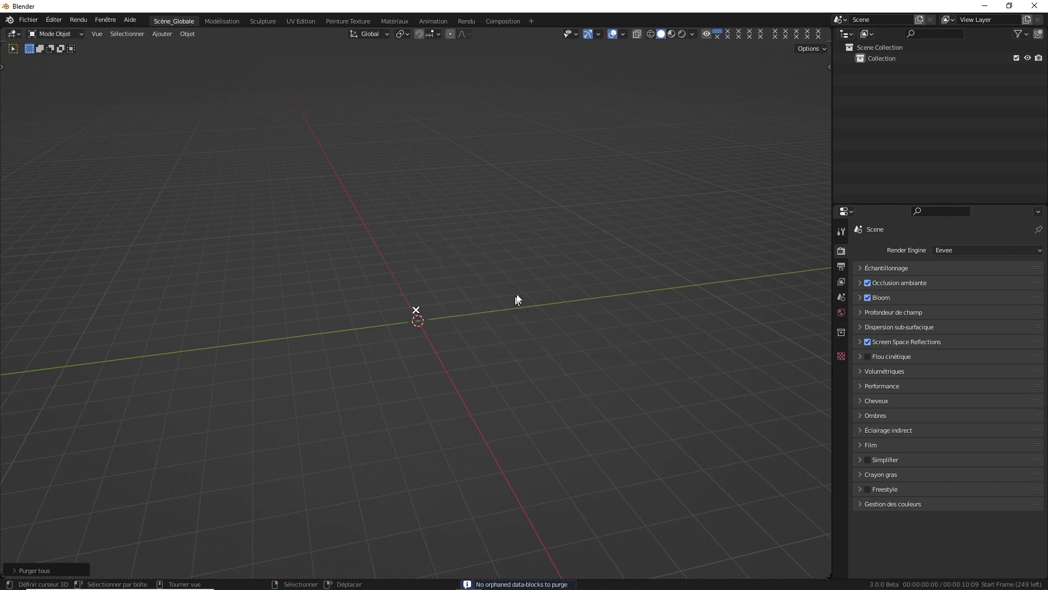
- Import SK_Sorciere.fbx from the 01 - Blend/Rigs folder and frame the witch from the front
click(37, 20)
mouse_move(45, 167)
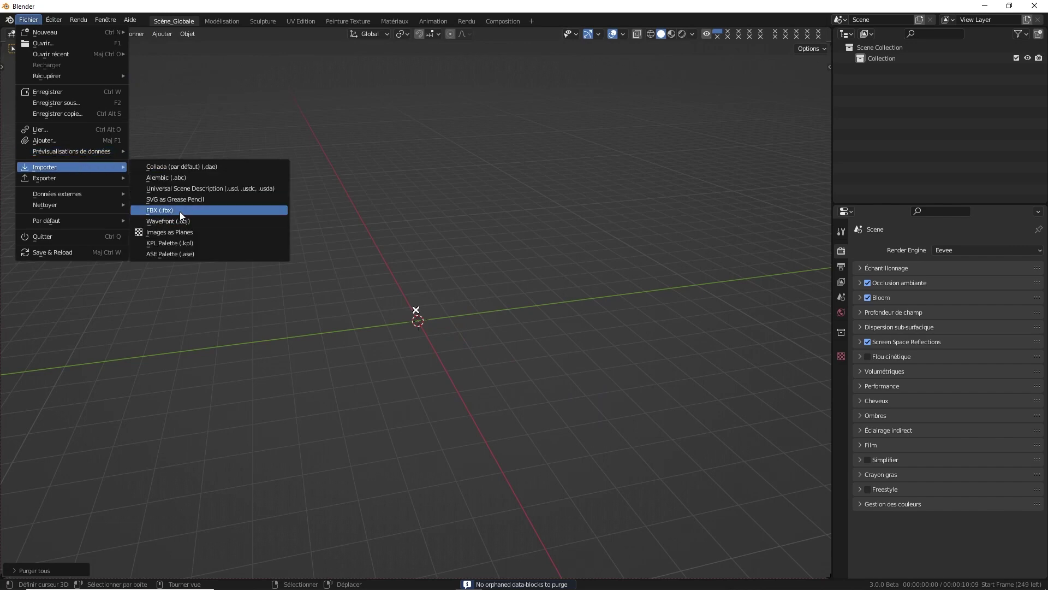
click(180, 212)
click(292, 424)
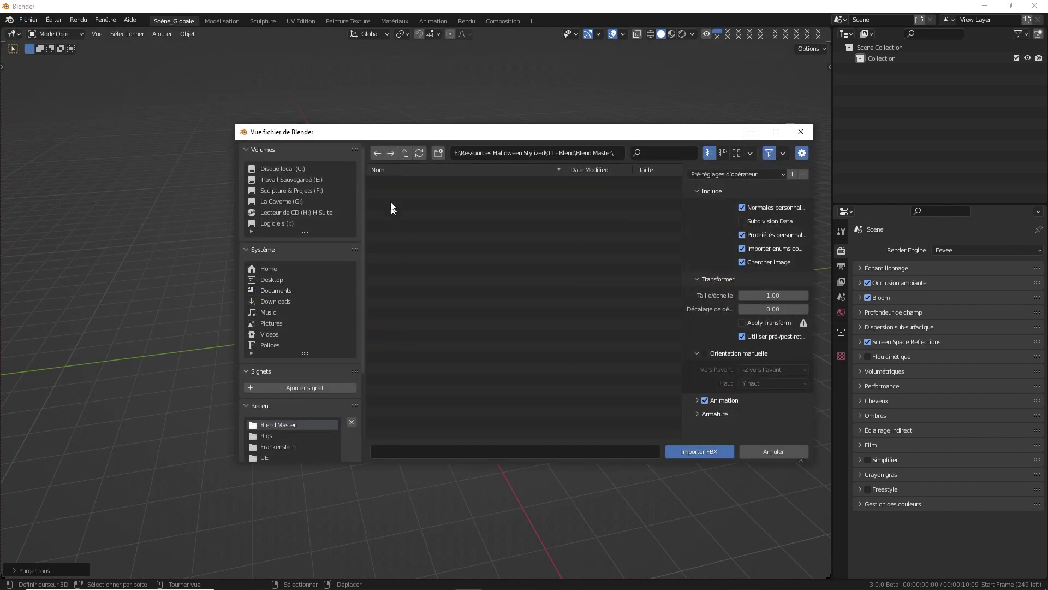
click(406, 153)
click(389, 226)
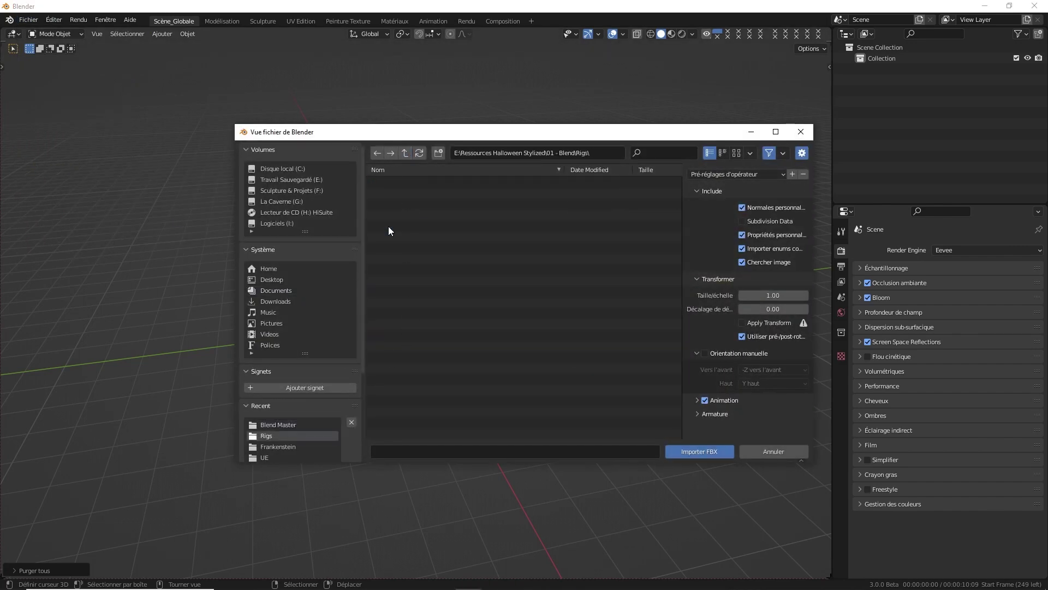
double_click(408, 192)
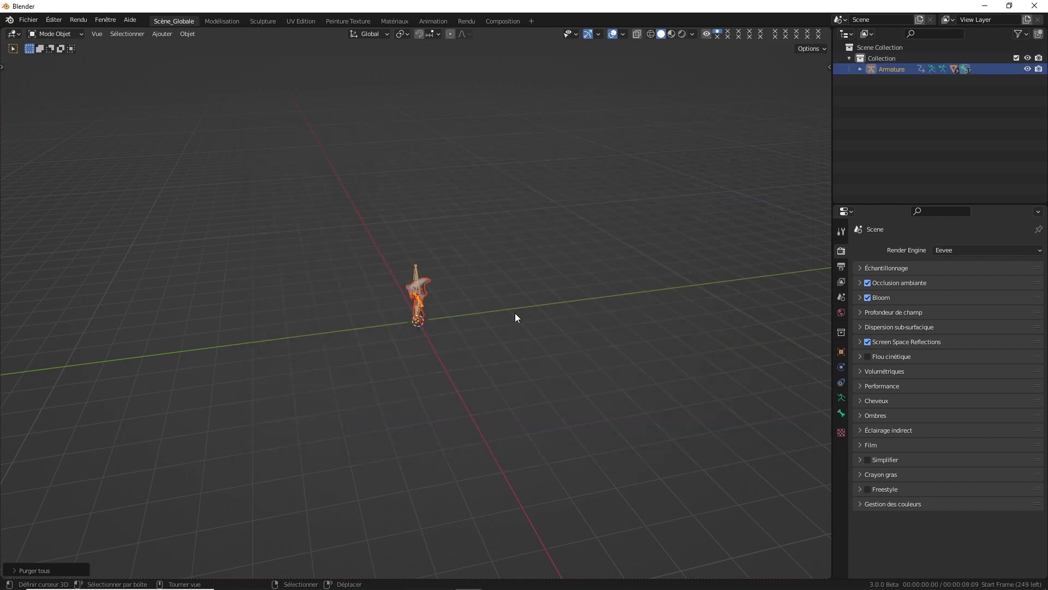
key(KP_Decimal)
middle_drag(440, 313, 614, 266)
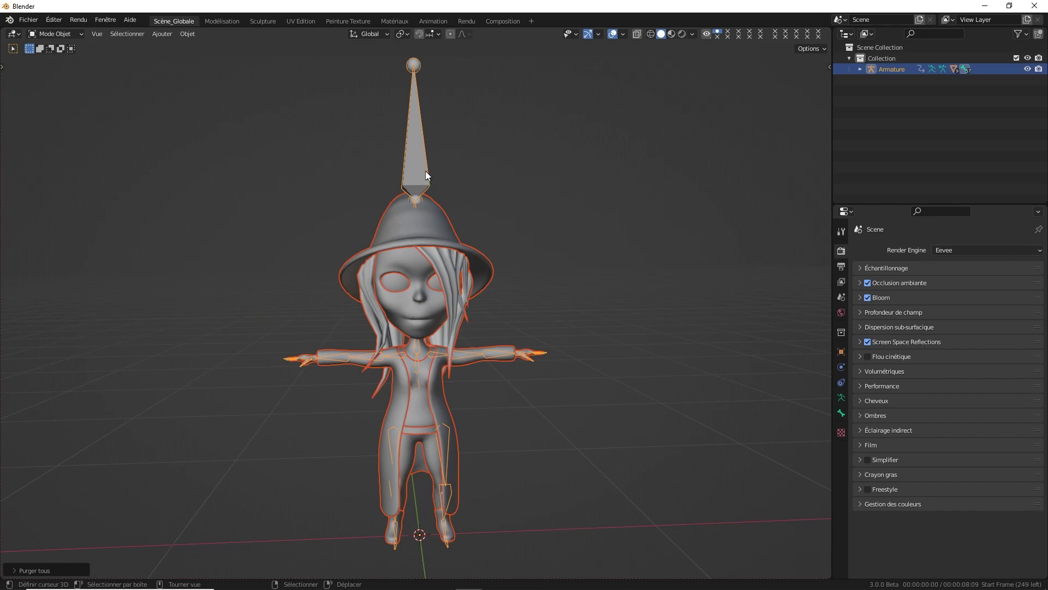
- In armature Edit Mode, select the bone above the hat and both toe tip bones
key(Tab)
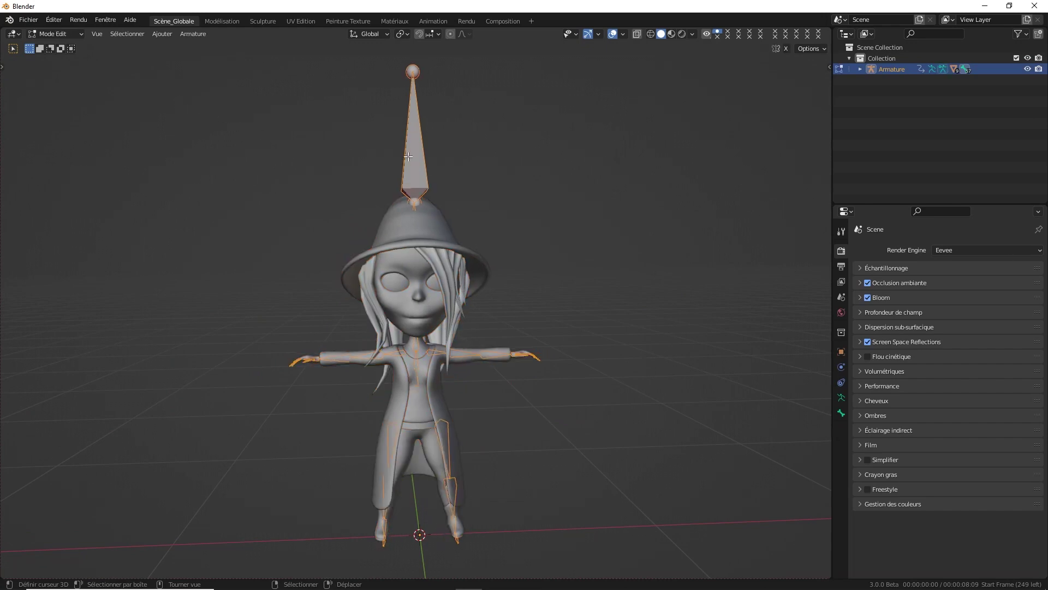
key(alt+a)
click(415, 134)
mouse_move(545, 229)
middle_down()
mouse_move(513, 250)
mouse_move(462, 260)
mouse_move(459, 323)
mouse_move(530, 349)
middle_up()
scroll(513, 251, up, 4)
scroll(461, 260, up, 3)
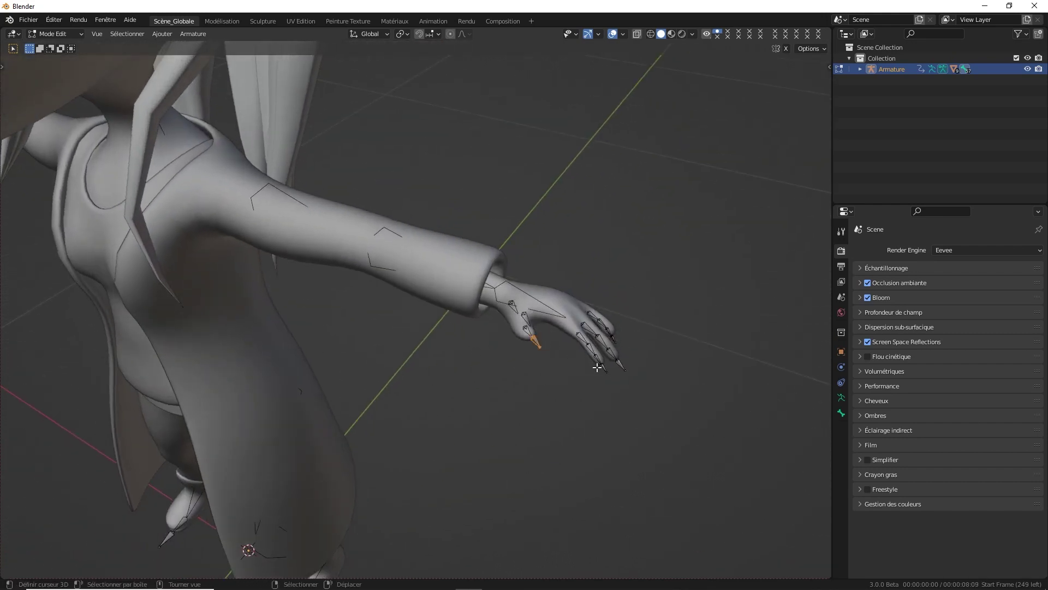
middle_drag(629, 354, 584, 365)
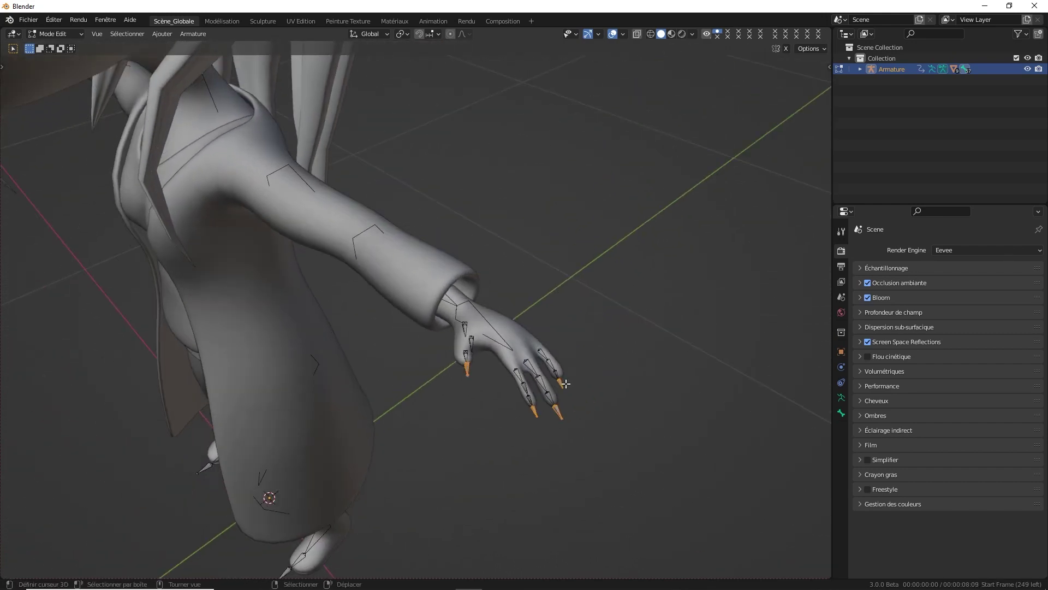
scroll(375, 334, down, 2)
mouse_move(375, 335)
middle_down()
mouse_move(402, 351)
mouse_move(304, 468)
middle_up()
scroll(338, 566, up, 2)
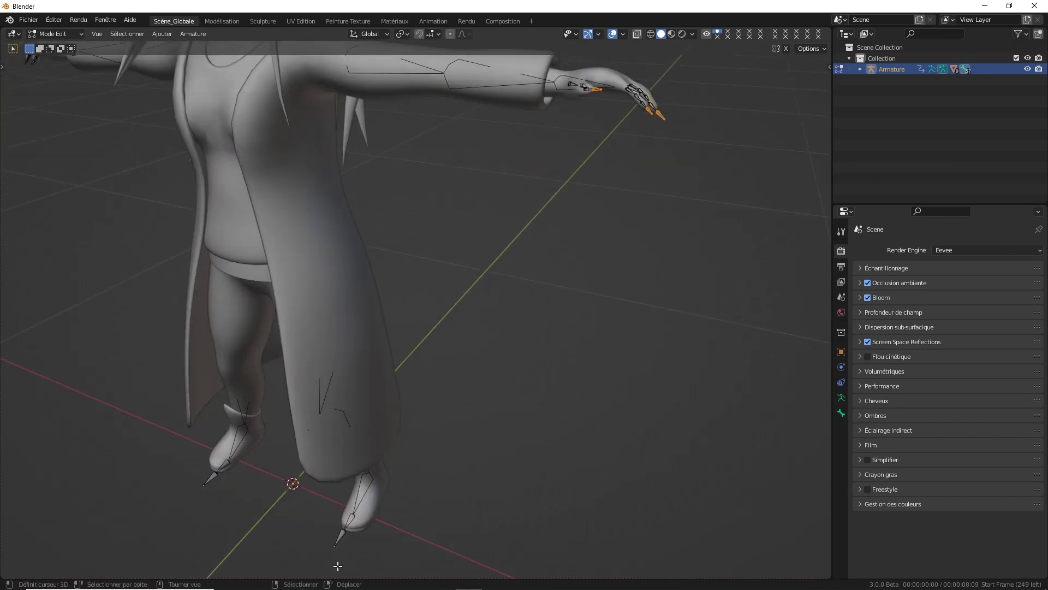
shift+click(337, 542)
shift+click(206, 482)
middle_drag(206, 482, 192, 372)
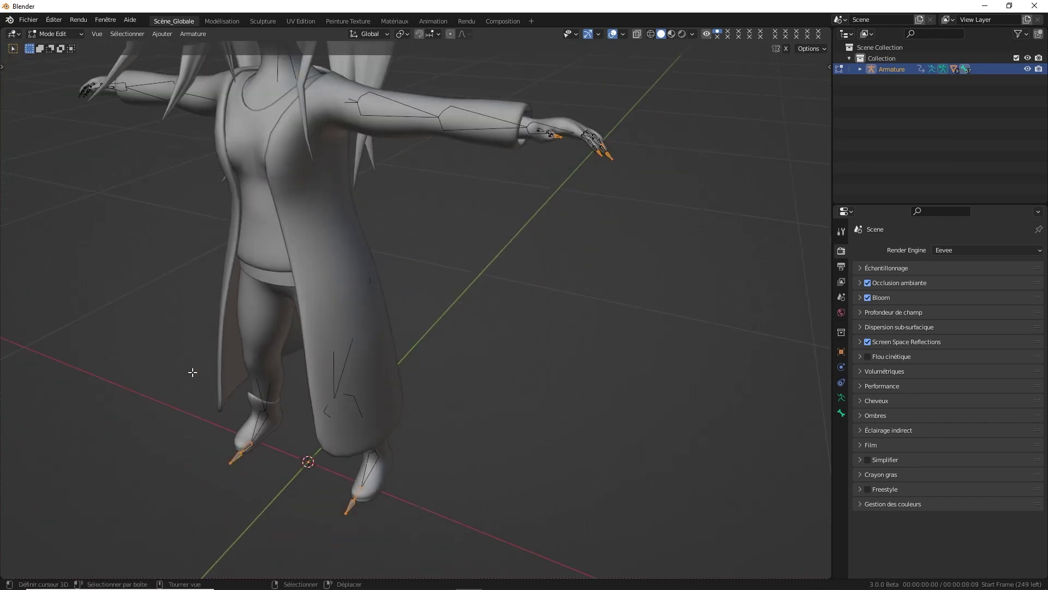
- Clear the selection and select the thumb and fingertip bones of one hand
key(alt+a)
middle_drag(371, 182, 387, 227)
scroll(387, 227, down, 2)
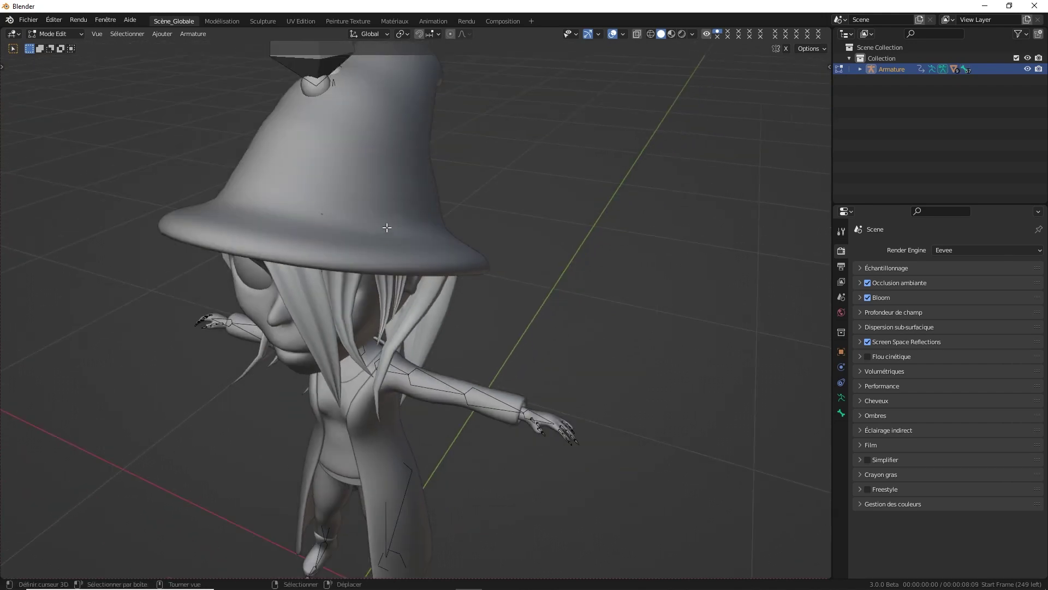
scroll(386, 227, down, 2)
scroll(386, 296, up, 3)
scroll(386, 296, up, 2)
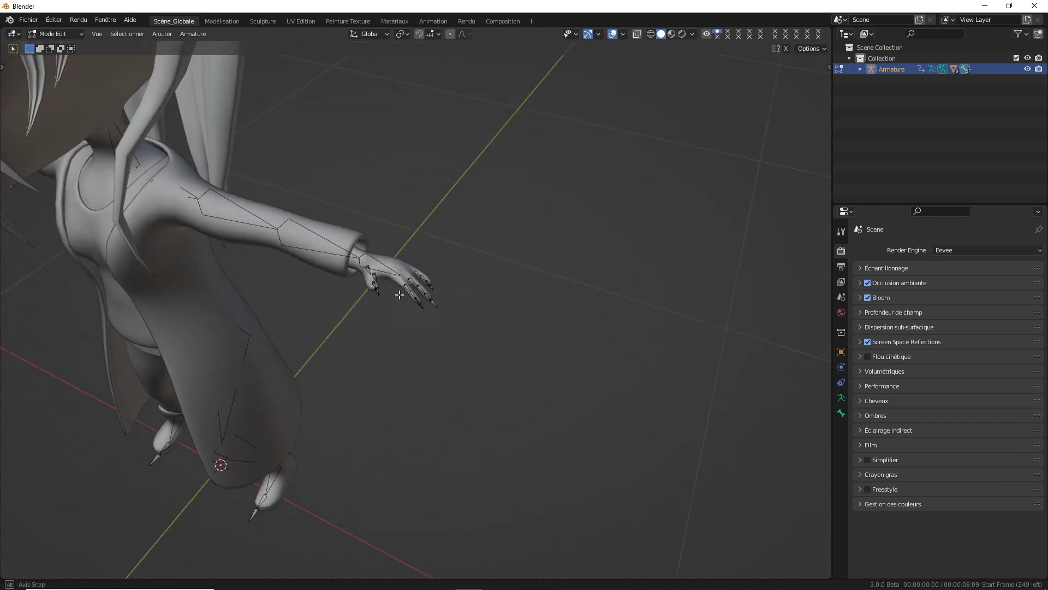
scroll(386, 296, up, 2)
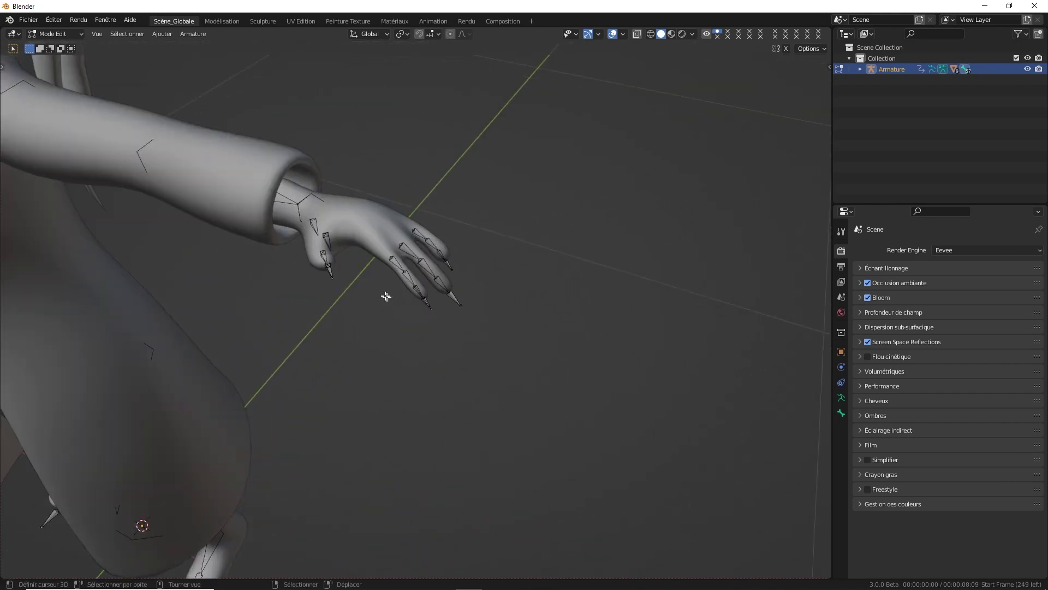
click(329, 268)
shift+click(427, 302)
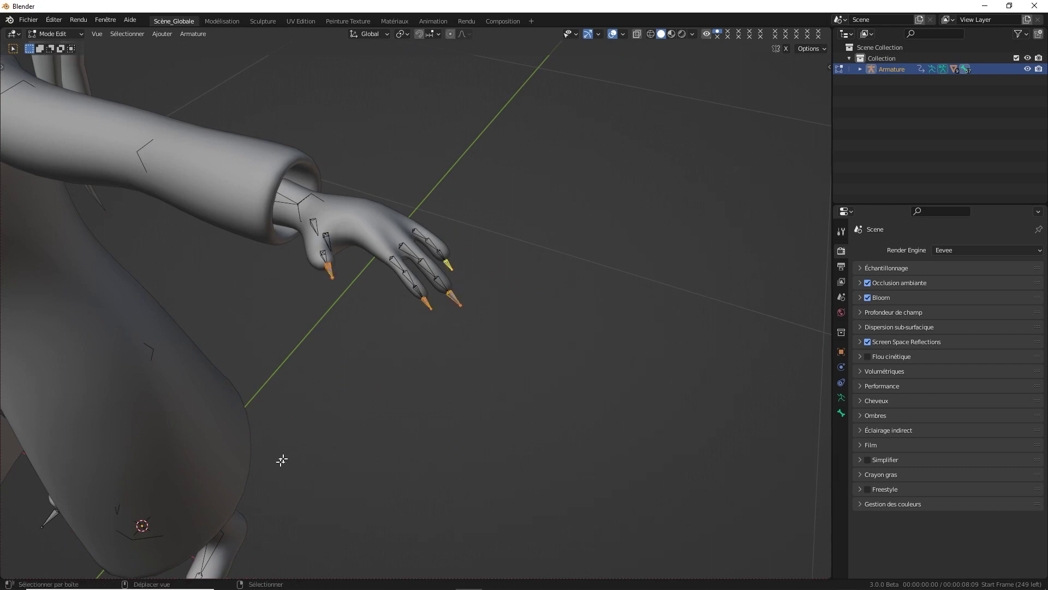
- Add the other hand's tip, middle and outer fingertip bones to the selection
middle_drag(449, 266, 339, 356)
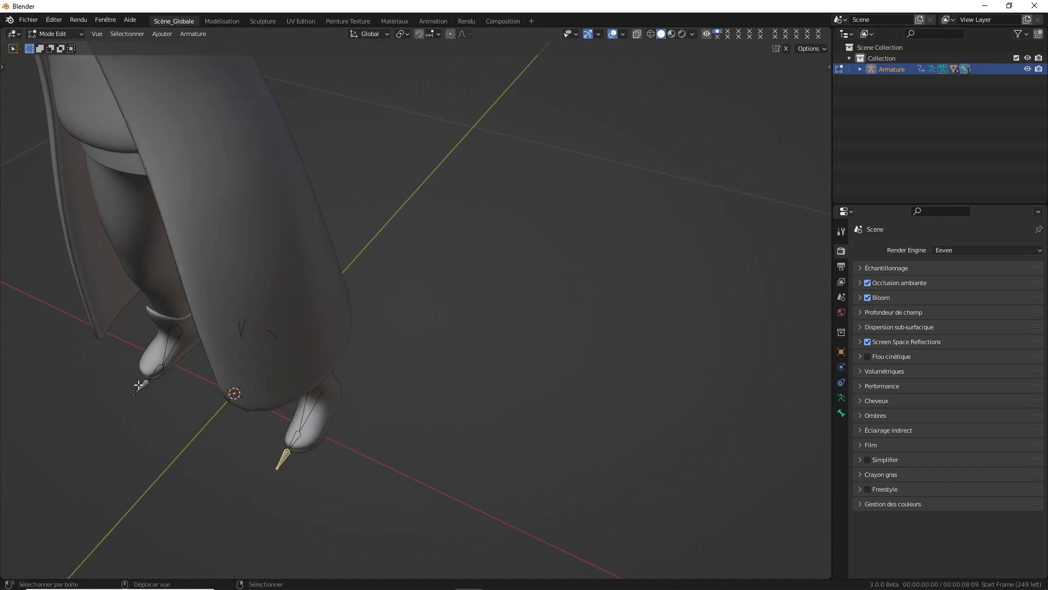
scroll(138, 386, down, 3)
mouse_move(147, 368)
middle_down()
mouse_move(367, 457)
mouse_move(386, 391)
middle_up()
scroll(338, 357, up, 3)
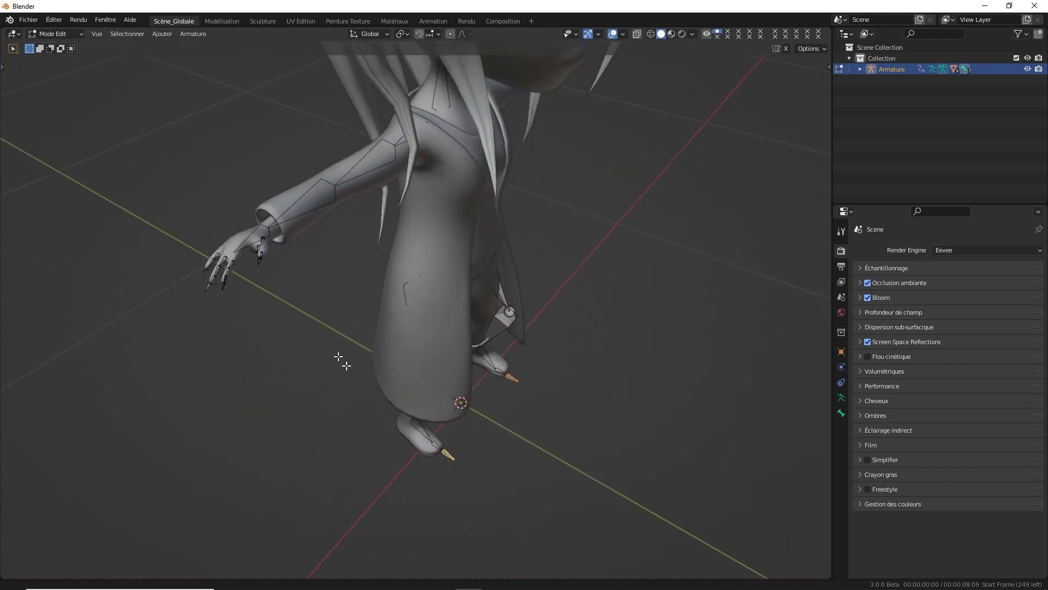
middle_drag(338, 358, 328, 415)
scroll(328, 415, up, 2)
shift+click(344, 461)
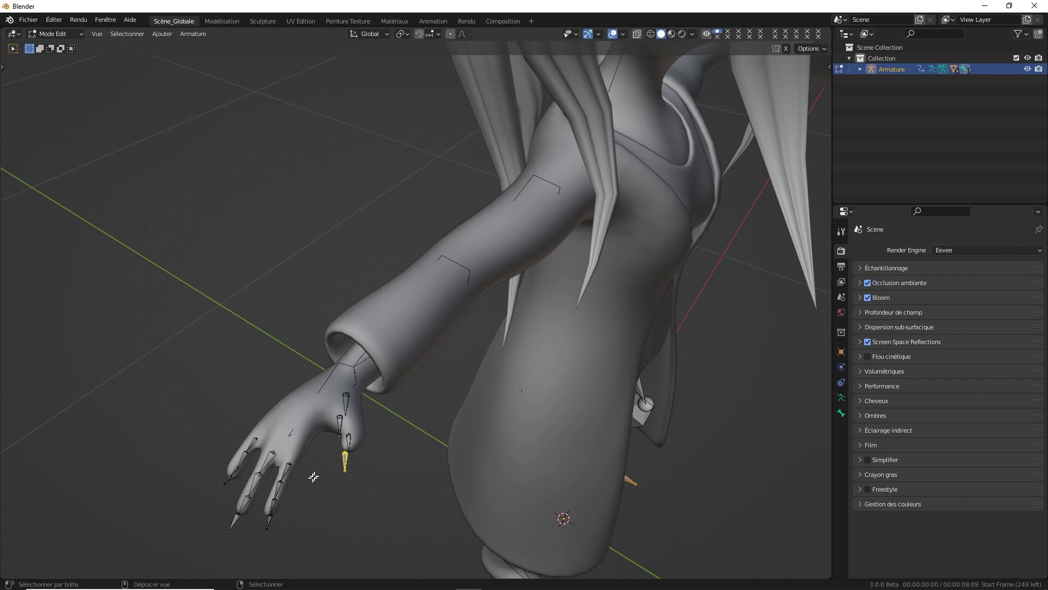
shift+click(269, 521)
shift+click(236, 521)
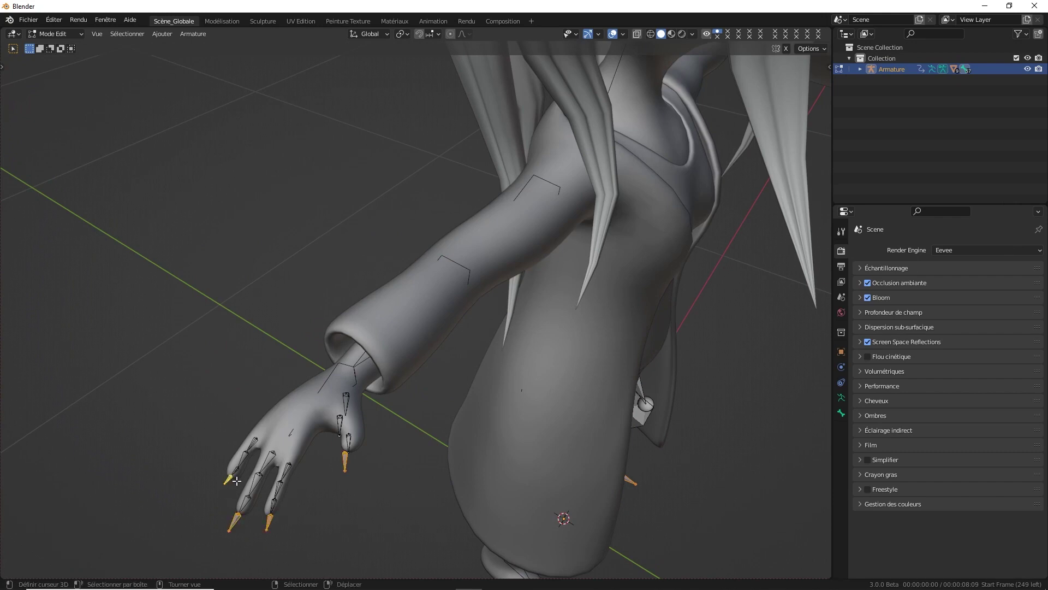
- Delete the selected tip bones and return the armature to Object Mode
key(ctrl+p)
click(243, 483)
key(Tab)
middle_drag(344, 454, 366, 442)
- Select the hair mesh to inspect its vertex groups, then deselect it
scroll(509, 388, down, 4)
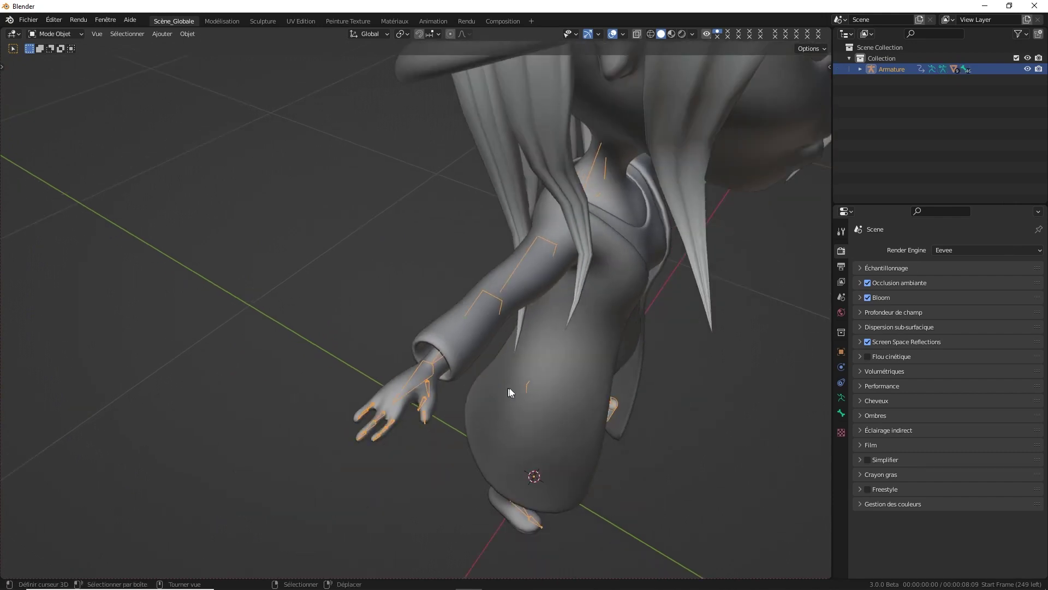
mouse_move(509, 388)
middle_down()
mouse_move(468, 364)
mouse_move(530, 350)
mouse_move(501, 424)
middle_up()
scroll(503, 424, up, 3)
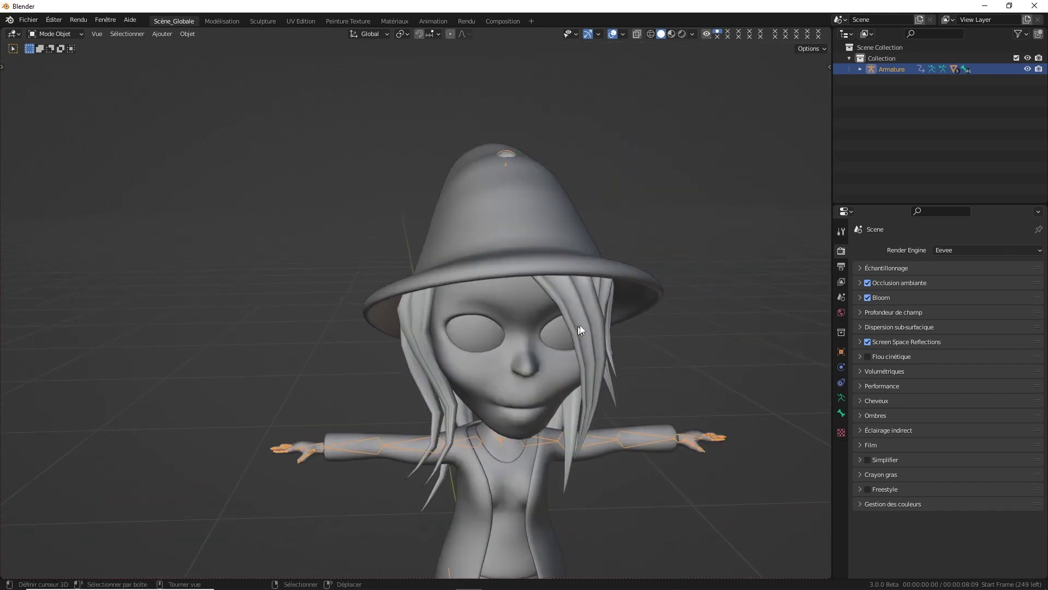
click(595, 315)
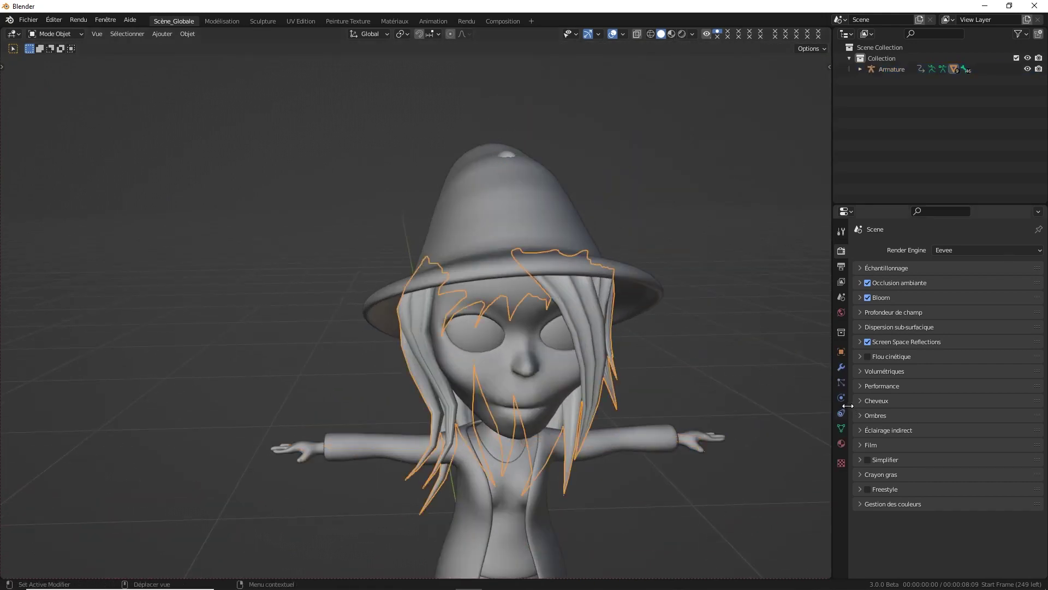
click(841, 428)
middle_drag(772, 339, 609, 302)
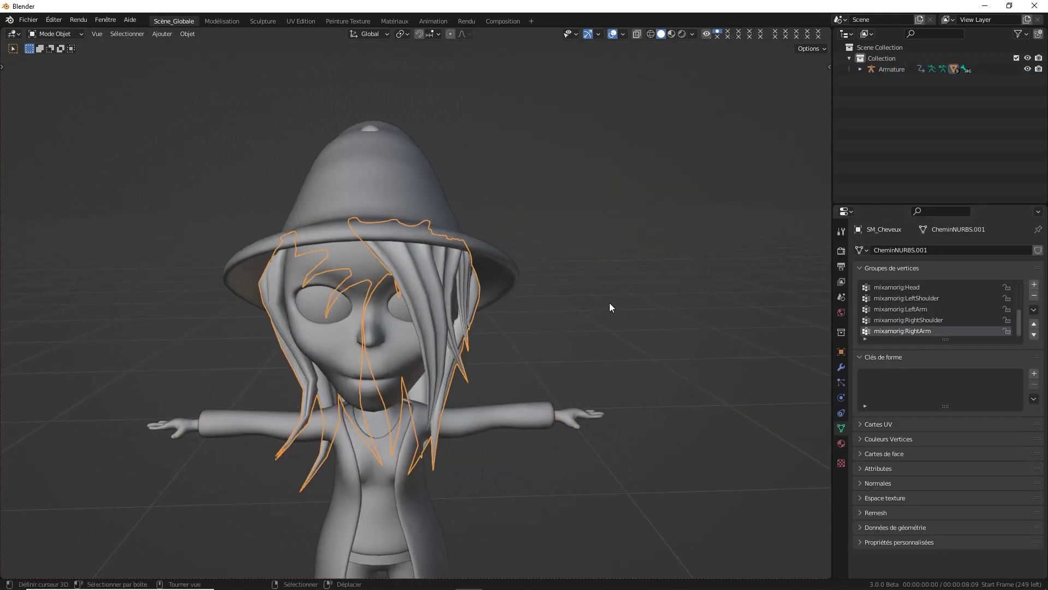
key(a)
click(556, 277)
- Select everything and scale the character and rig up by 10
key(a)
click(551, 224)
scroll(545, 227, down, 2)
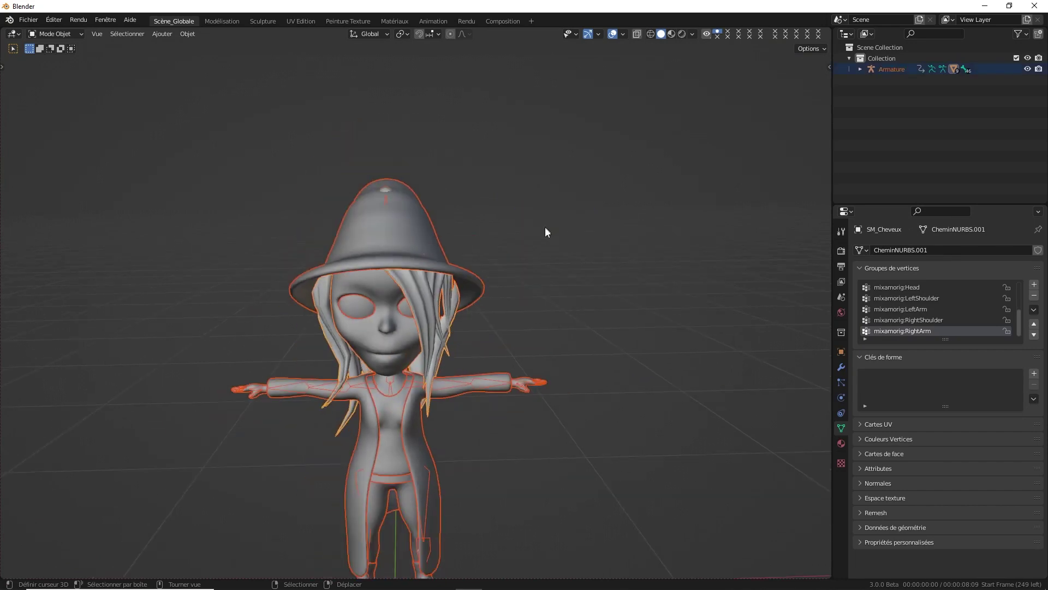
scroll(544, 229, down, 2)
text(s10)
key(Return)
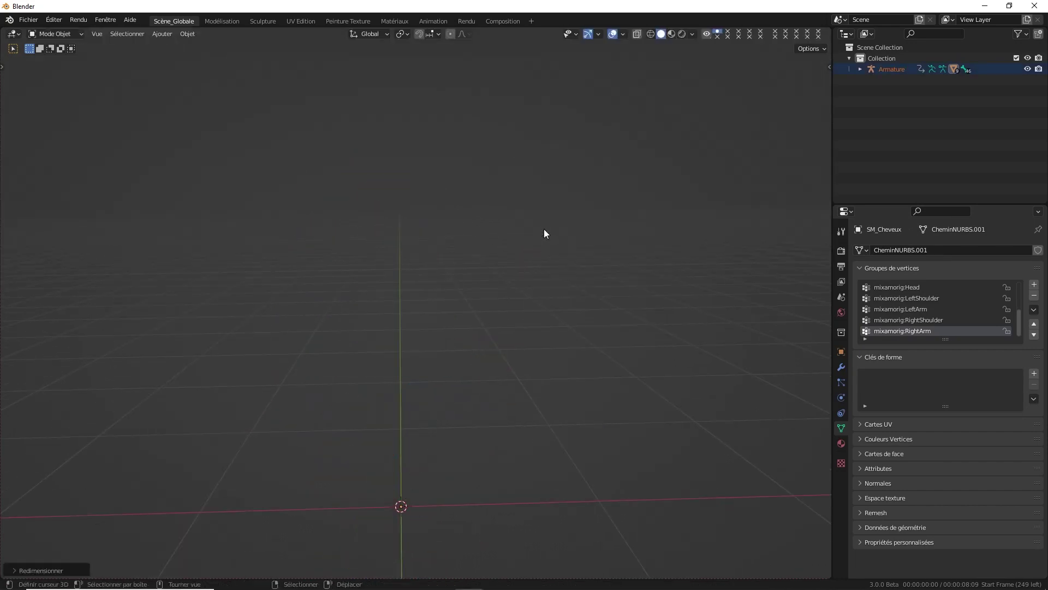
- Make the armature the active object in the selection
scroll(546, 232, down, 1)
scroll(517, 239, down, 3)
shift+middle_drag(517, 239, 480, 375)
scroll(524, 293, up, 4)
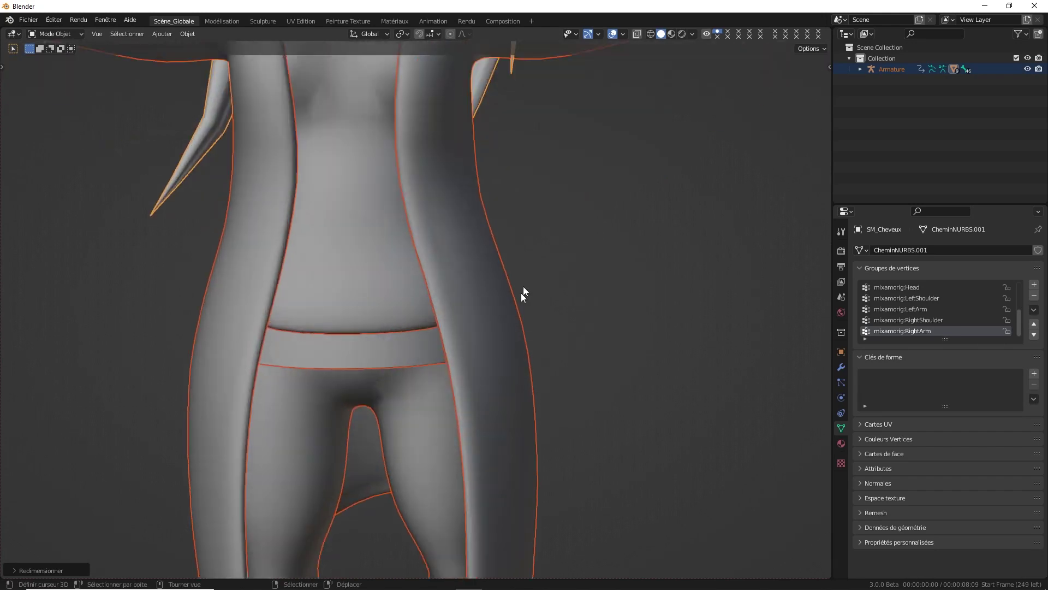
mouse_move(524, 293)
shift+middle_down()
mouse_move(494, 468)
mouse_move(712, 352)
shift+middle_up()
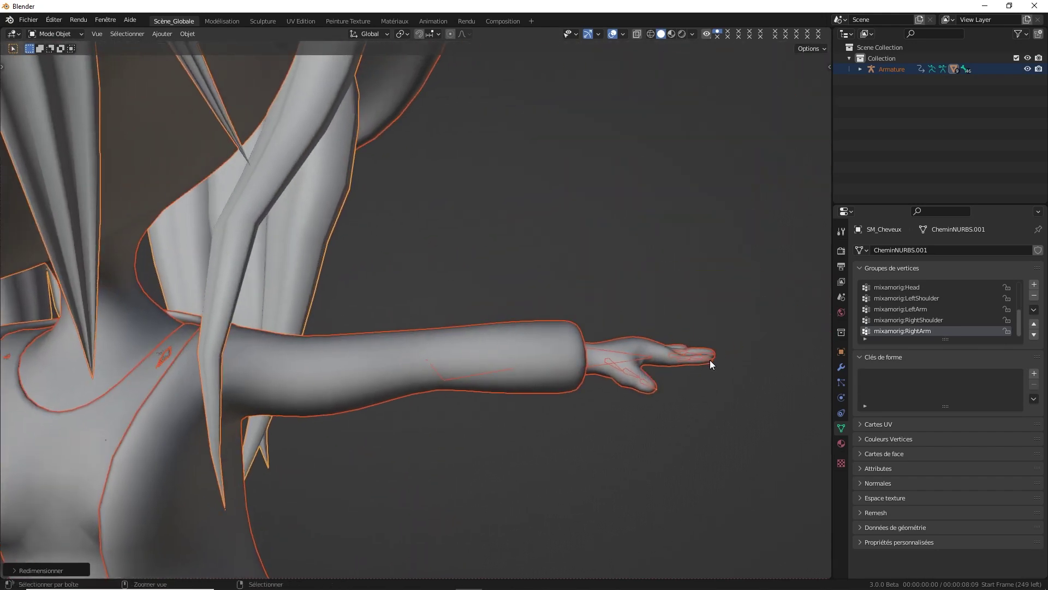
click(706, 359)
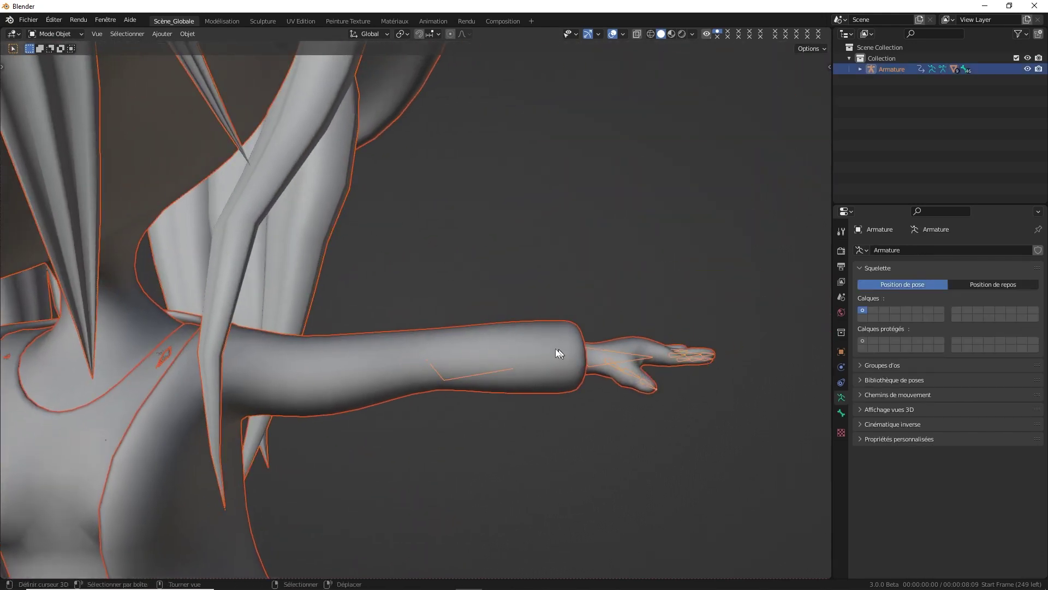
scroll(555, 349, down, 5)
scroll(503, 329, up, 3)
scroll(449, 307, up, 2)
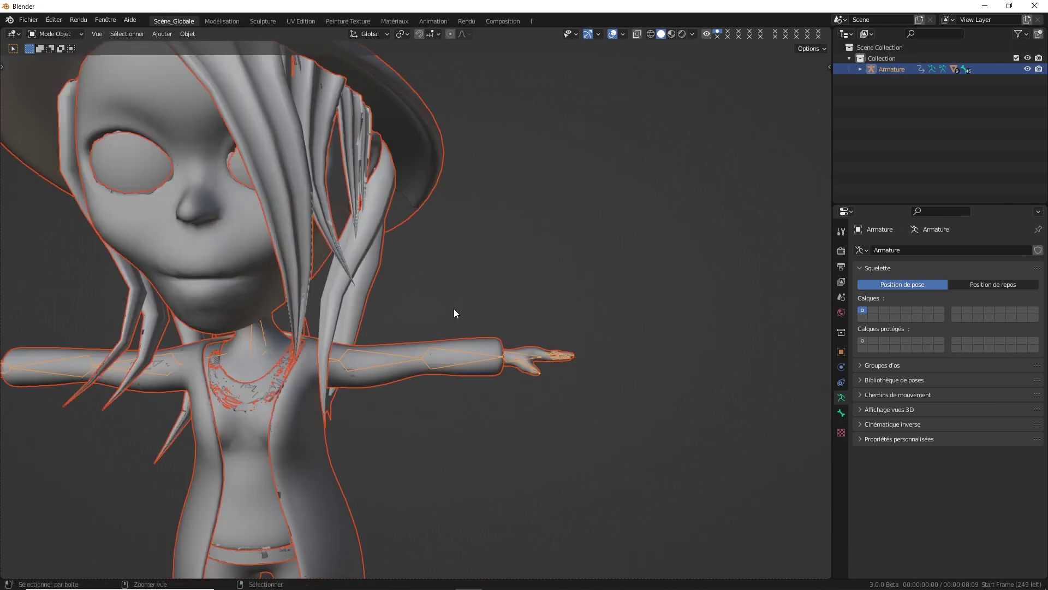
- Parent the meshes with automatic weights, apply transforms and set origins to the 3D cursor
key(ctrl+p)
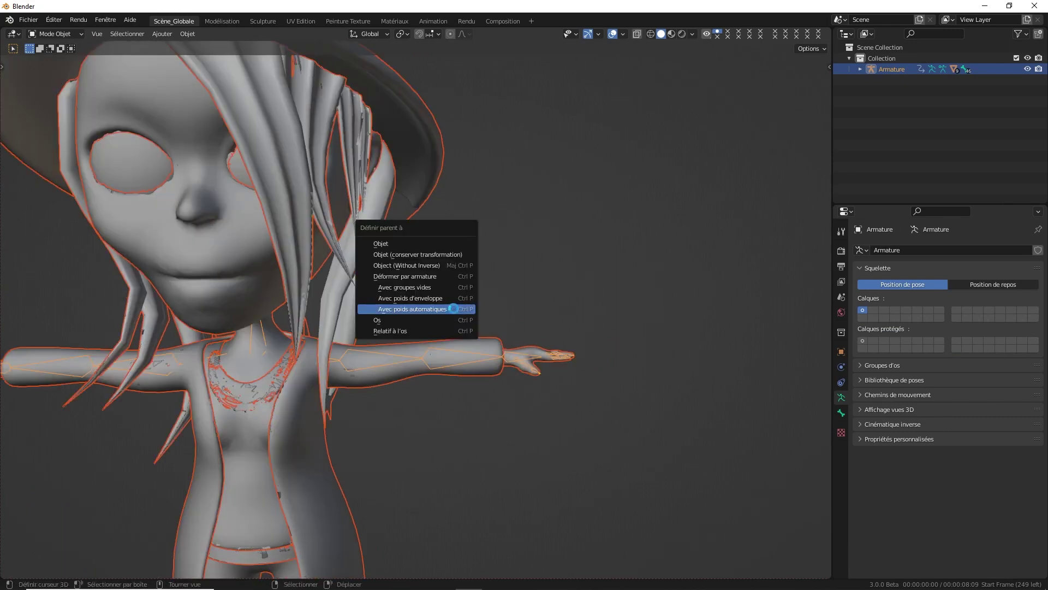
click(448, 309)
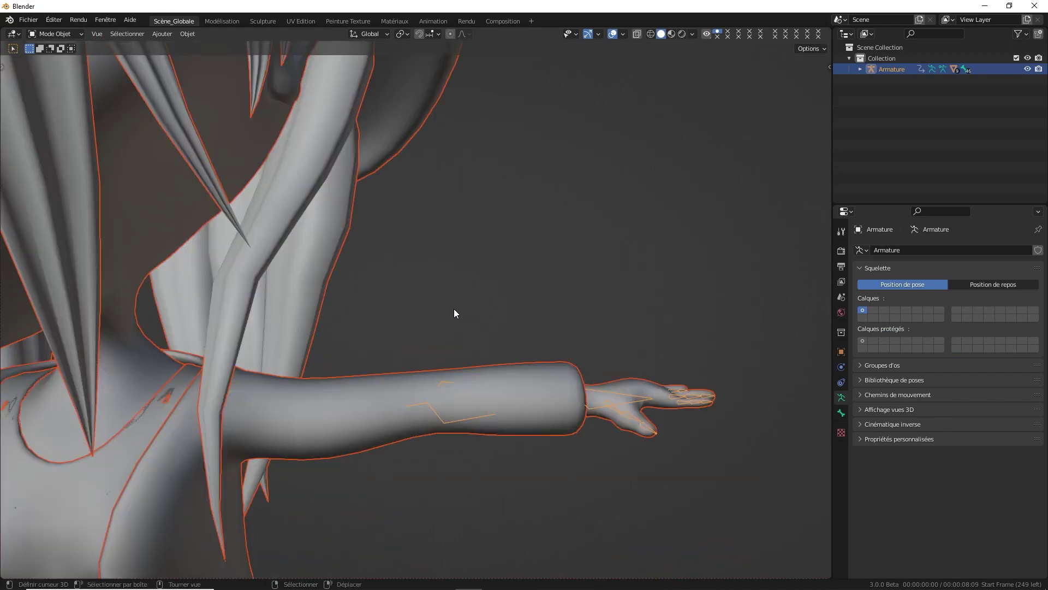
key(q)
click(394, 266)
key(q)
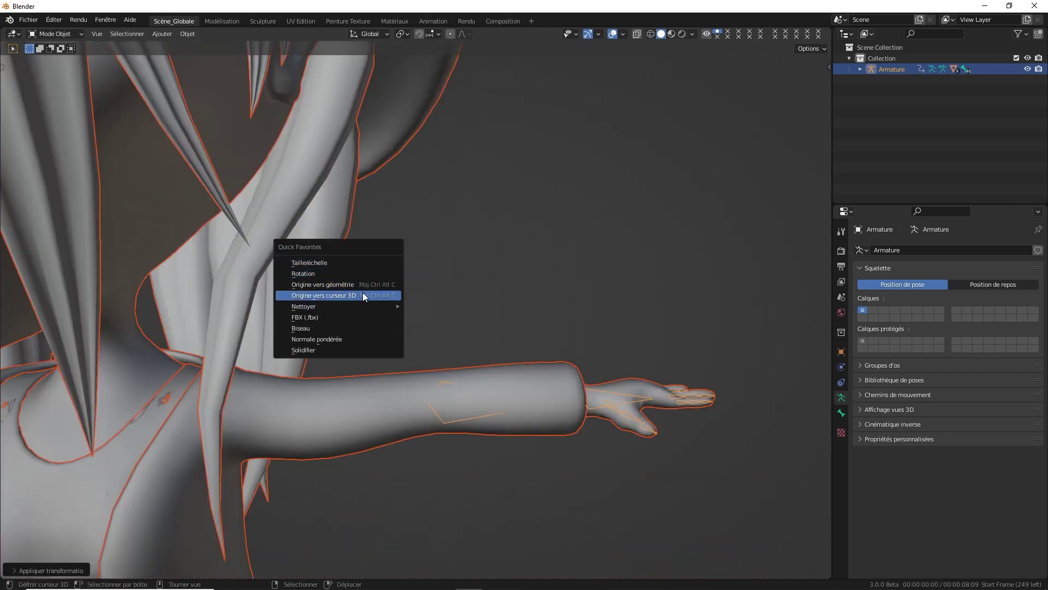
click(363, 293)
- Re-parent the meshes to the armature with automatic weights
key(ctrl)
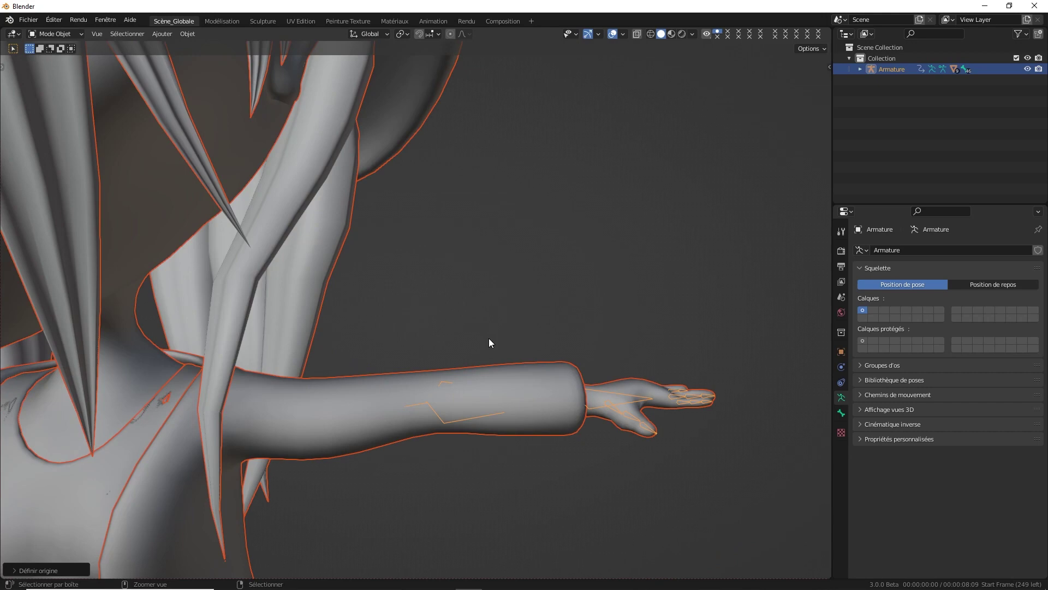
key(ctrl+p)
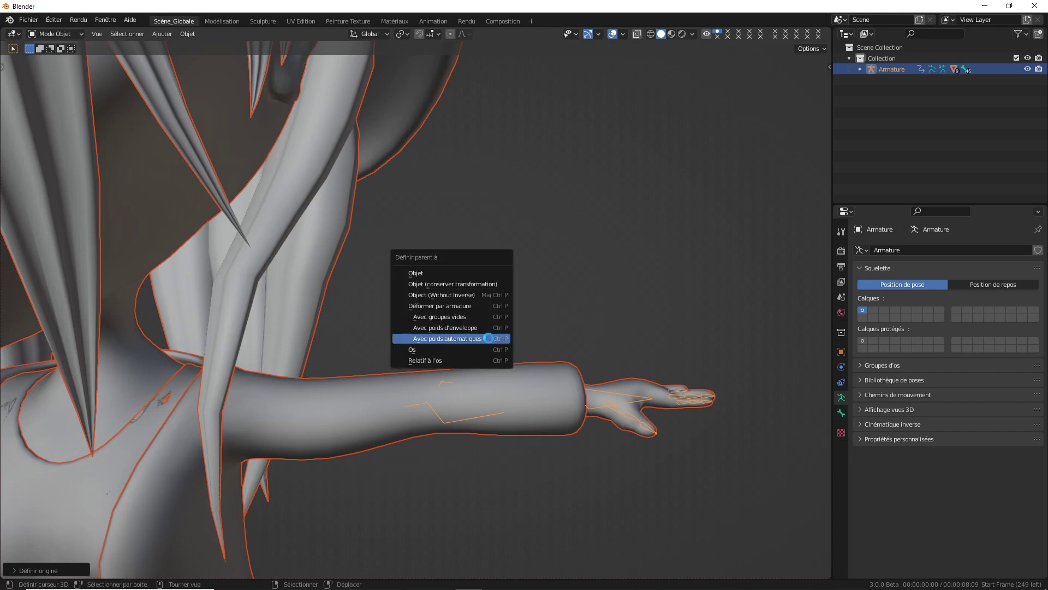
click(488, 338)
mouse_move(489, 338)
middle_down()
mouse_move(211, 326)
mouse_move(333, 255)
middle_up()
scroll(323, 257, up, 3)
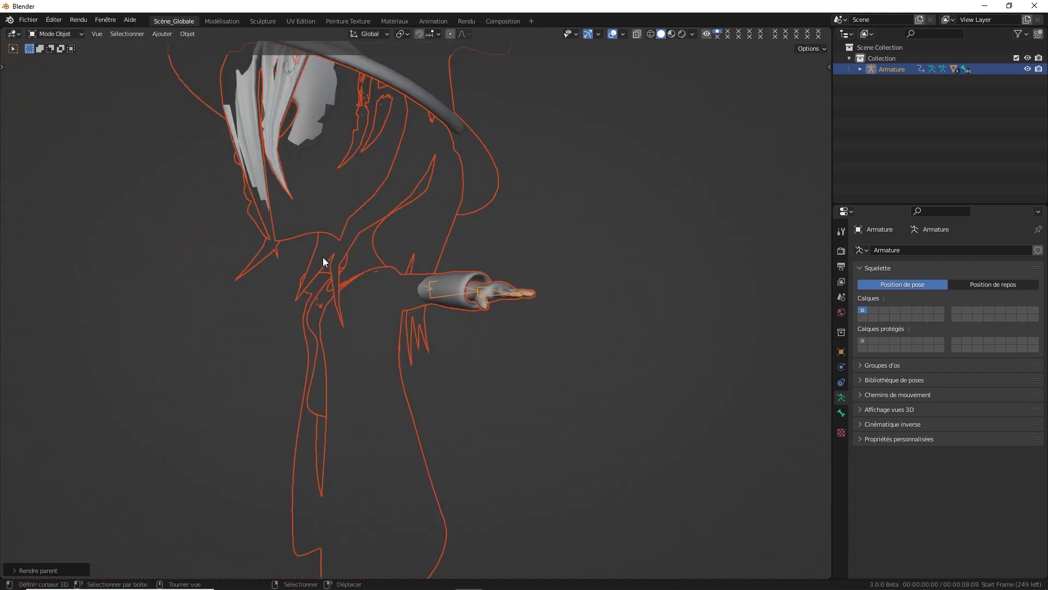
scroll(323, 264, down, 2)
- Scale the character by 0.01, undo it, and select the body mesh
text(s0.01)
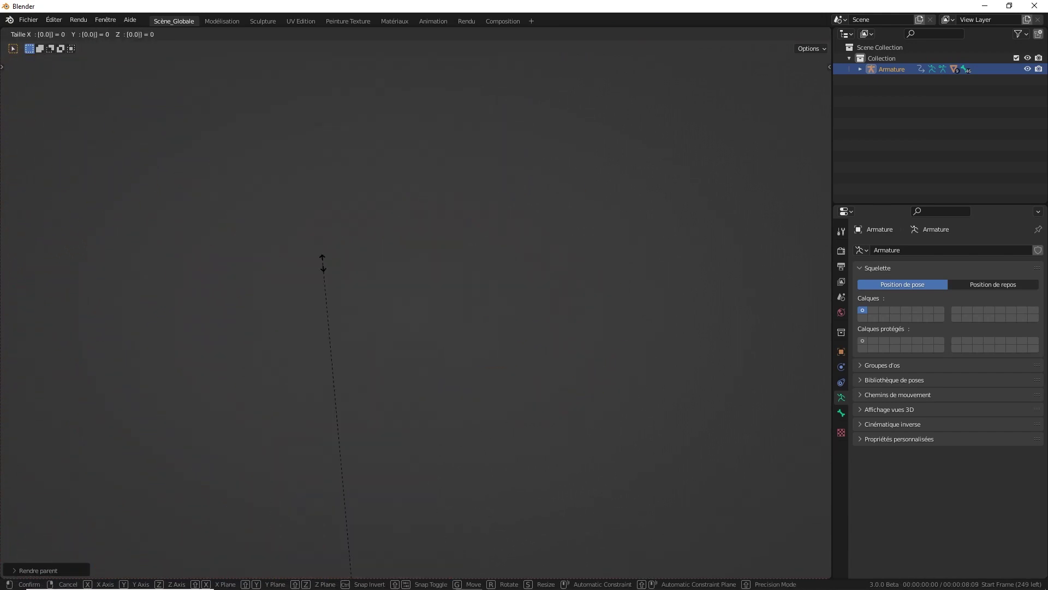
key(Return)
key(ctrl+z)
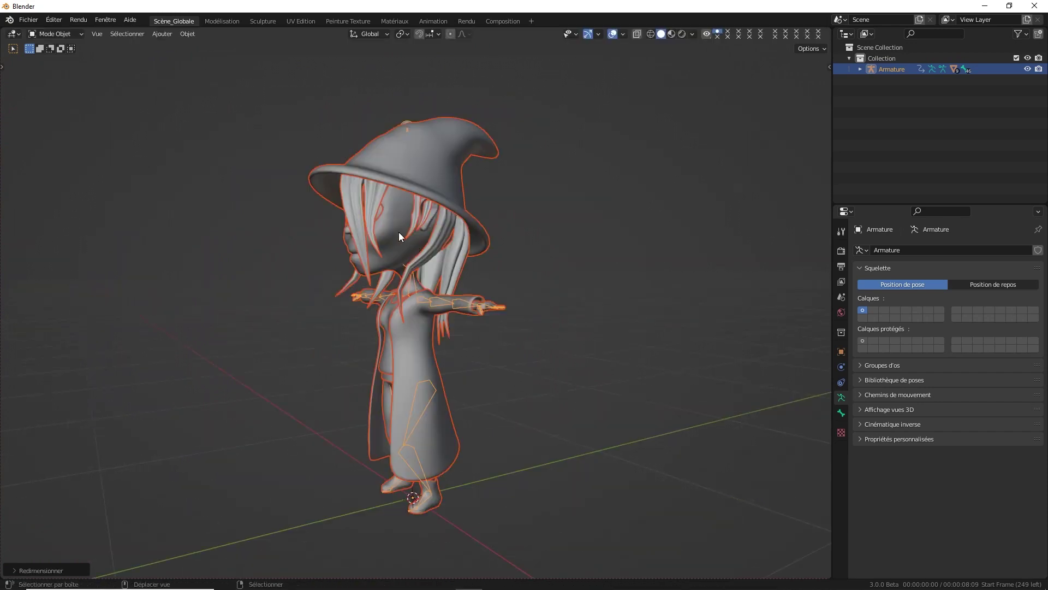
click(399, 231)
- Show the transform sidebar, then add and delete a test cube at the origin
key(n)
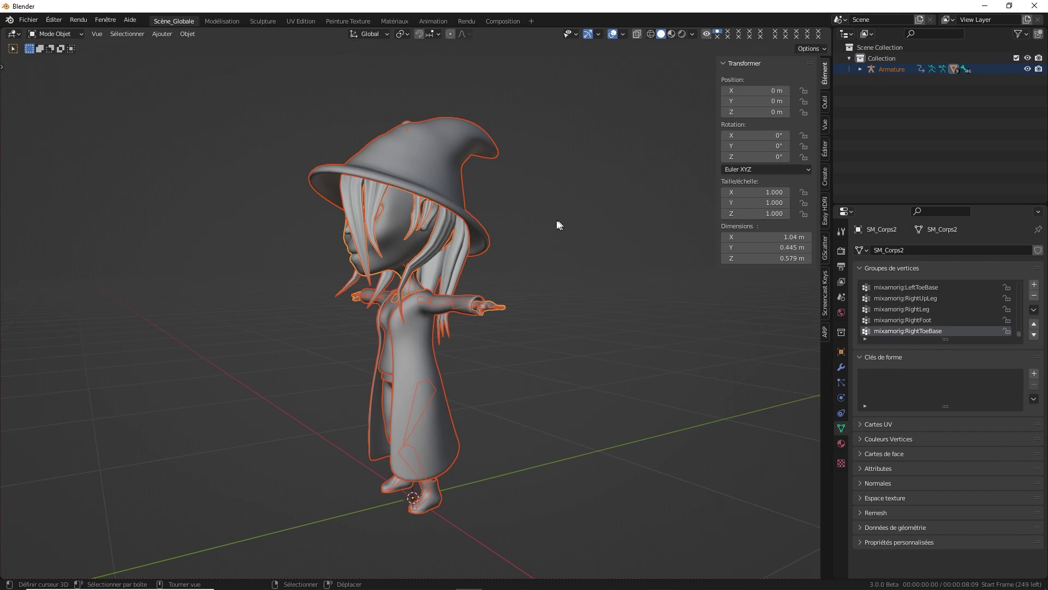
mouse_move(536, 220)
middle_down()
mouse_move(627, 206)
mouse_move(630, 192)
mouse_move(611, 222)
middle_up()
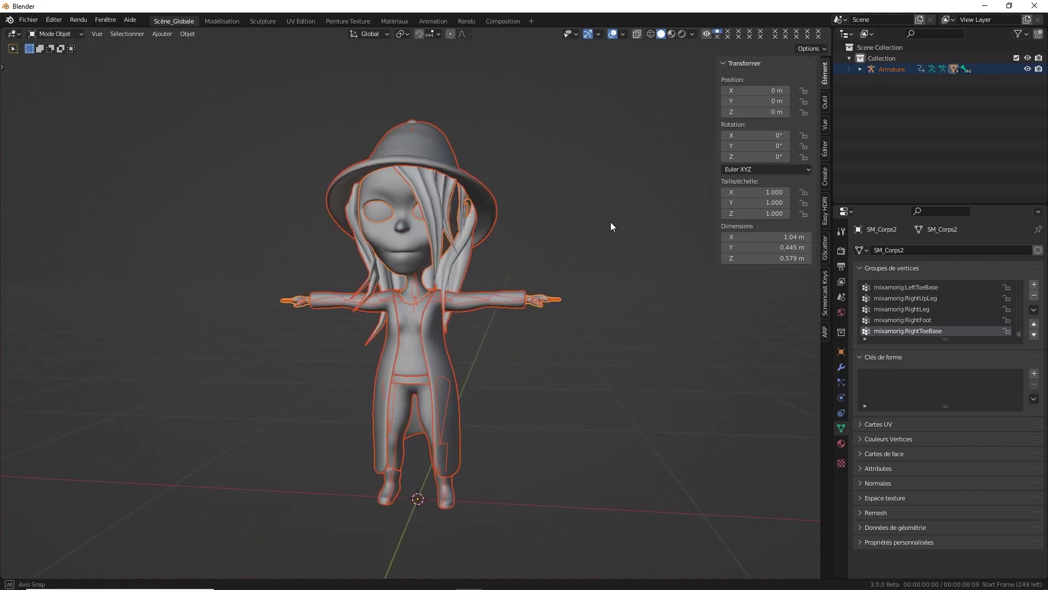
key(shift+a)
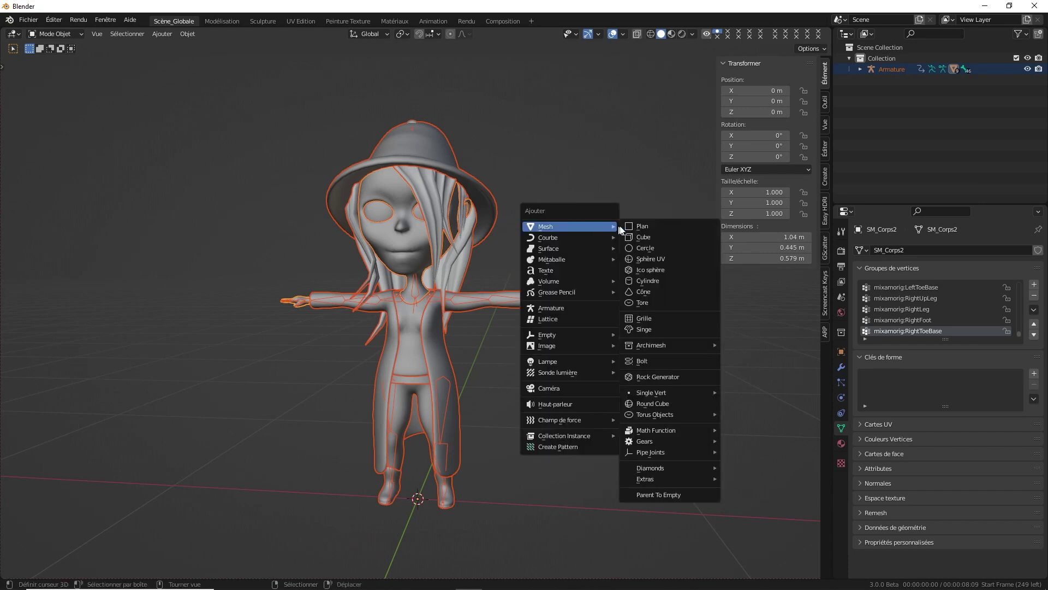
click(641, 237)
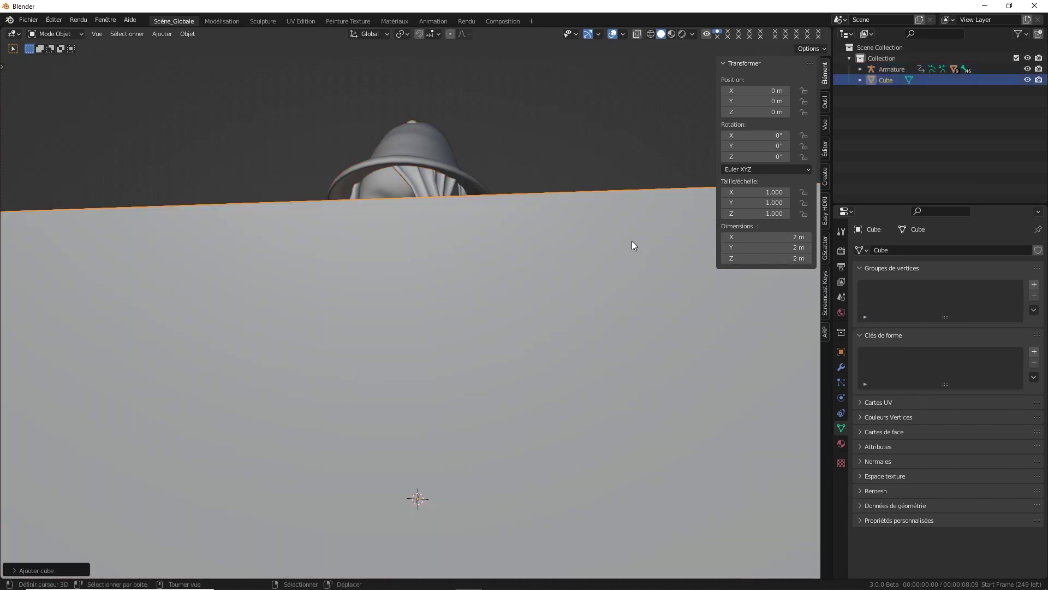
scroll(631, 241, down, 3)
scroll(625, 248, down, 3)
key(x)
click(624, 249)
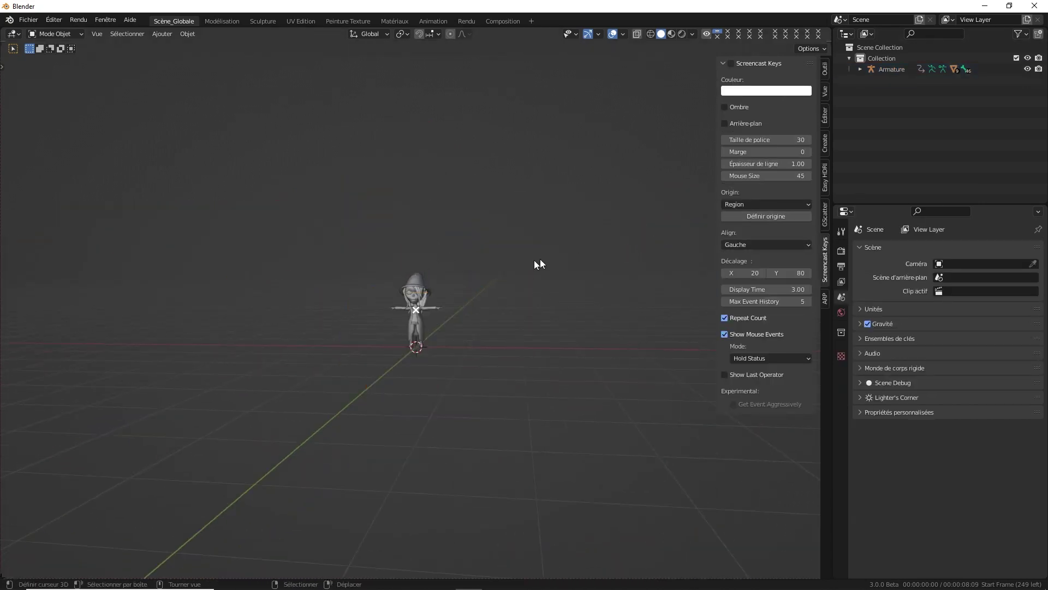
scroll(539, 264, up, 5)
scroll(512, 264, up, 3)
- Select the armature, view the whole character, and deselect everything
key(a)
click(507, 199)
key(q)
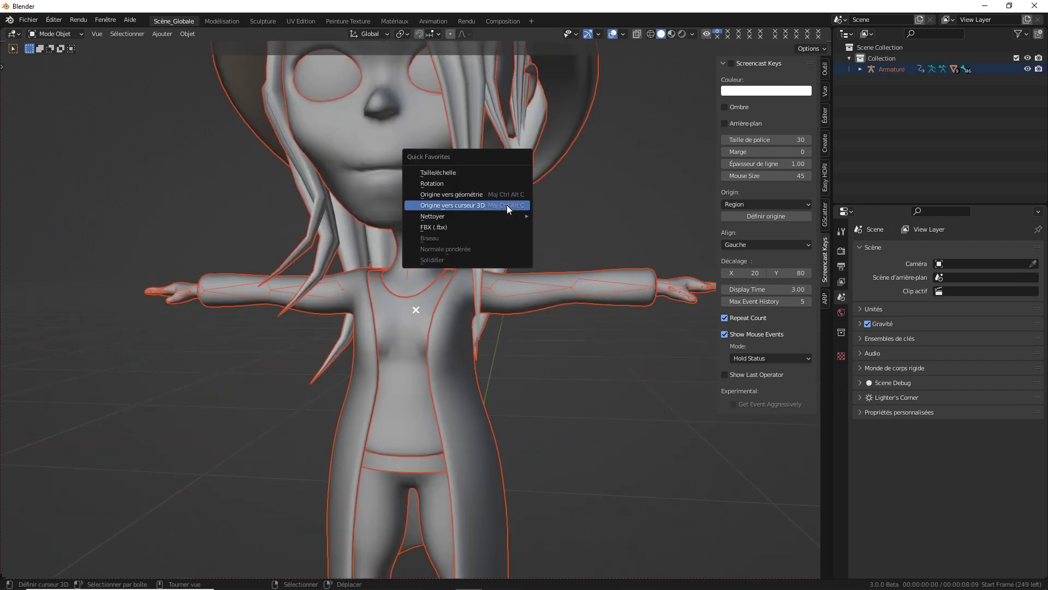
ctrl+middle_drag(458, 175, 558, 157)
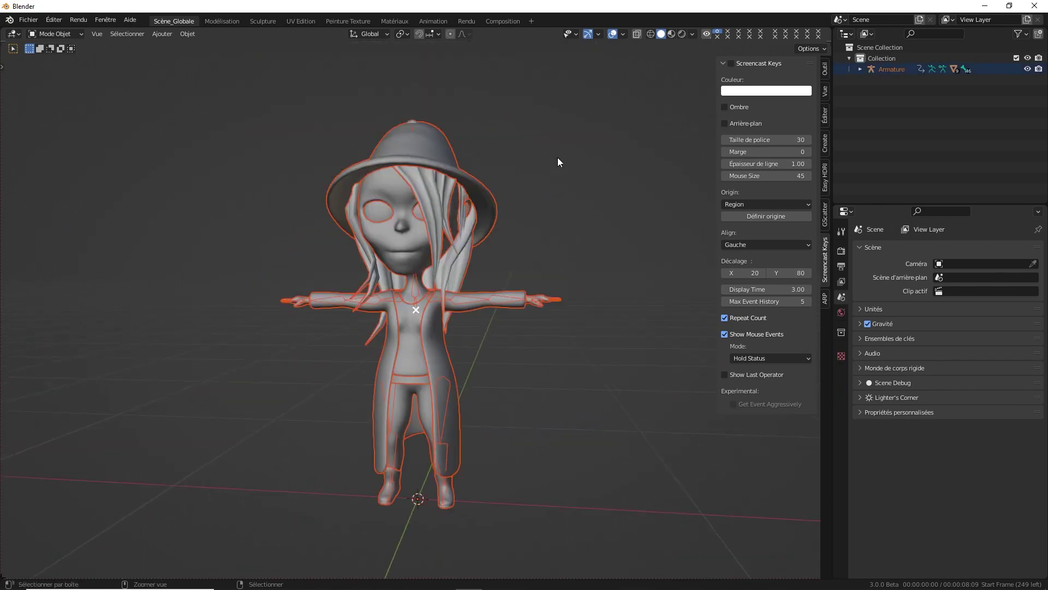
scroll(506, 189, up, 3)
key(a)
click(522, 141)
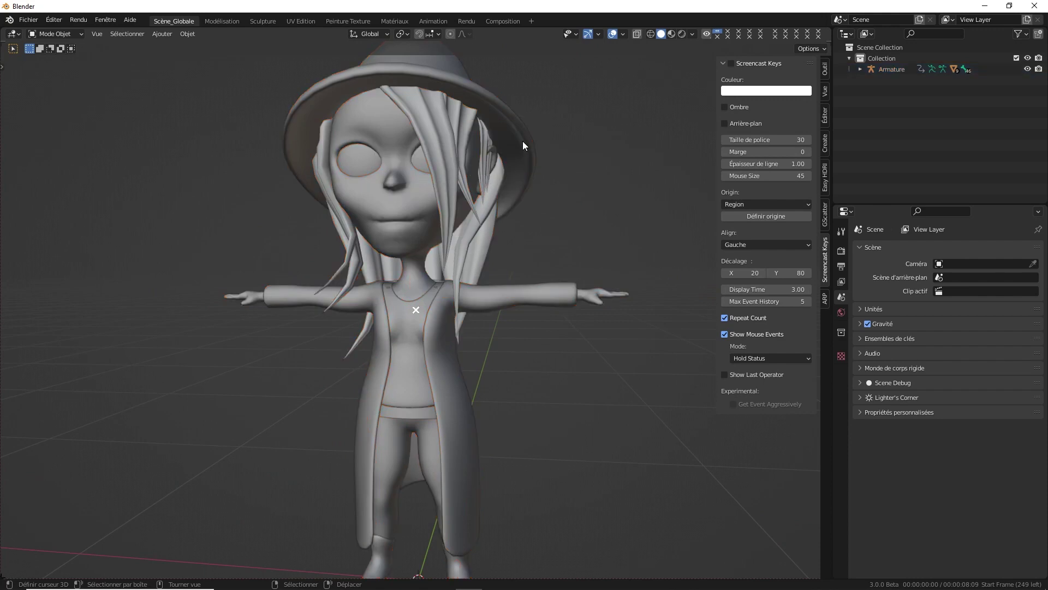
- Select the whole character, apply All Transforms to Deltas, and clear the selection
key(a)
click(186, 35)
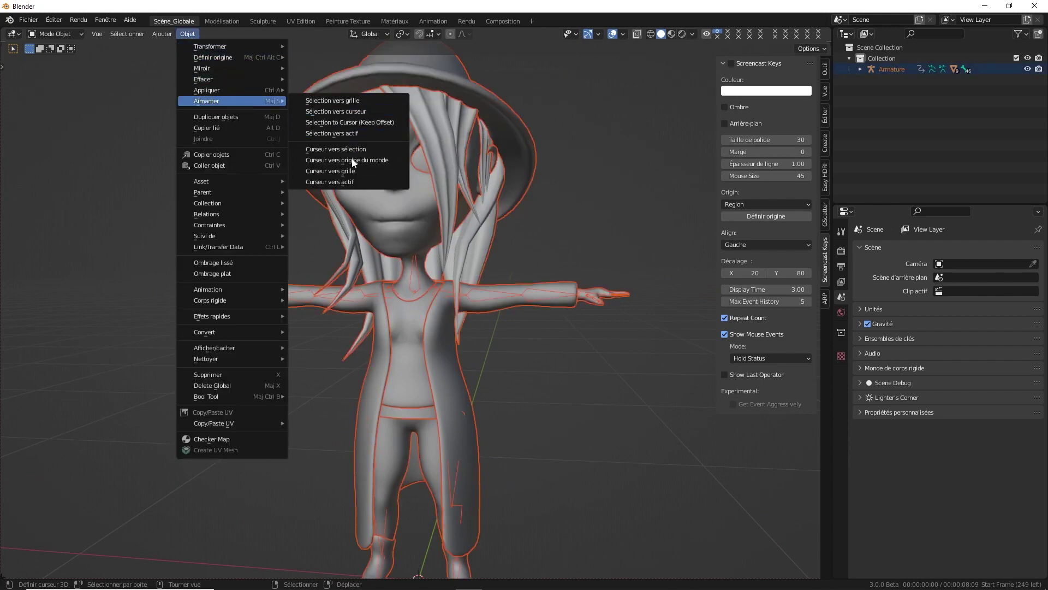
mouse_move(206, 89)
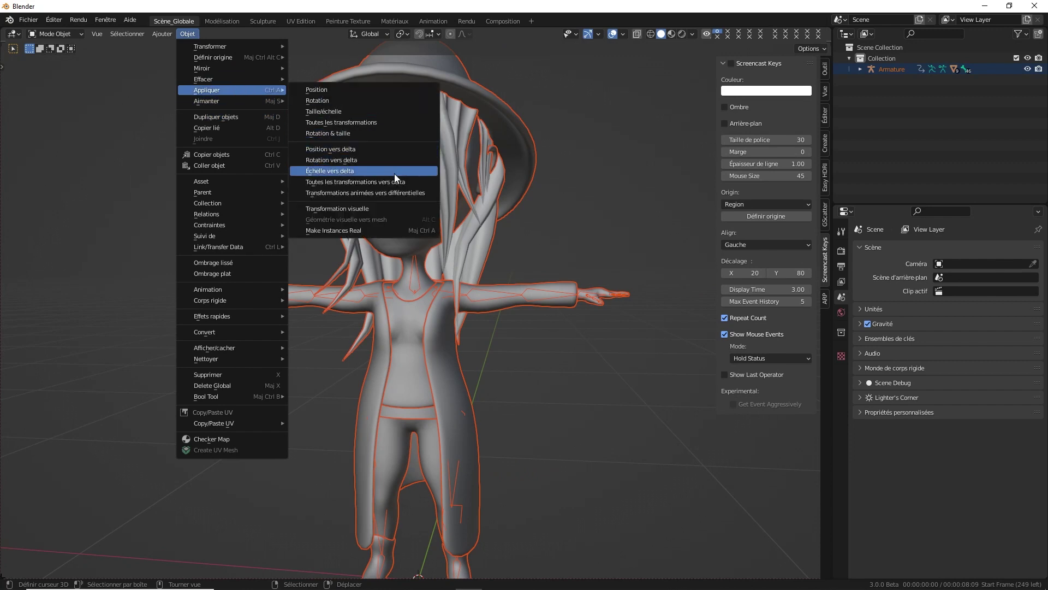
click(395, 178)
key(a)
click(512, 153)
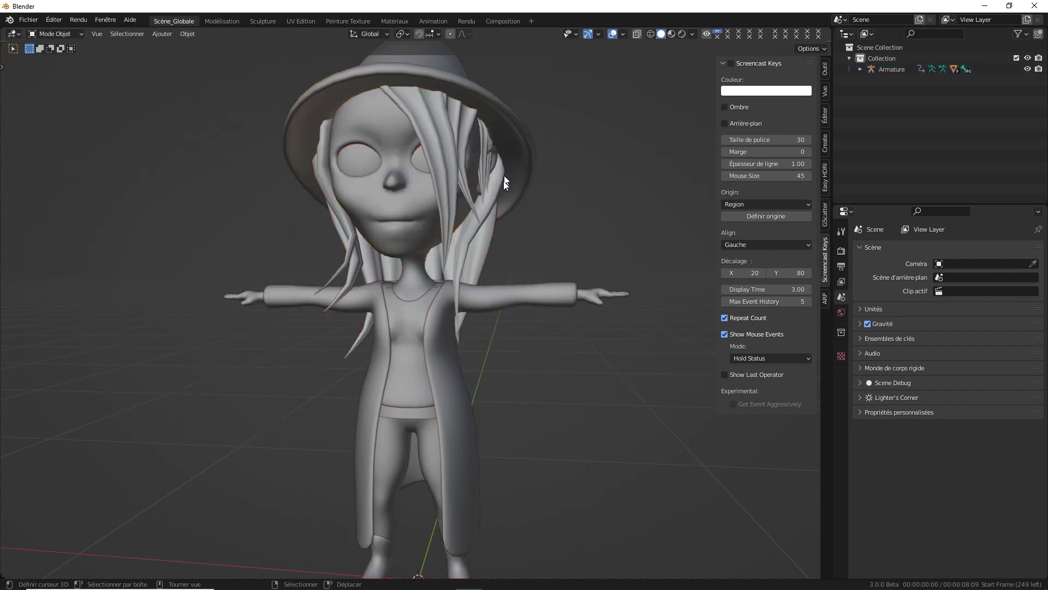
- Select the coat SM_Manteau_low and delete its first eight unneeded vertex groups
click(574, 282)
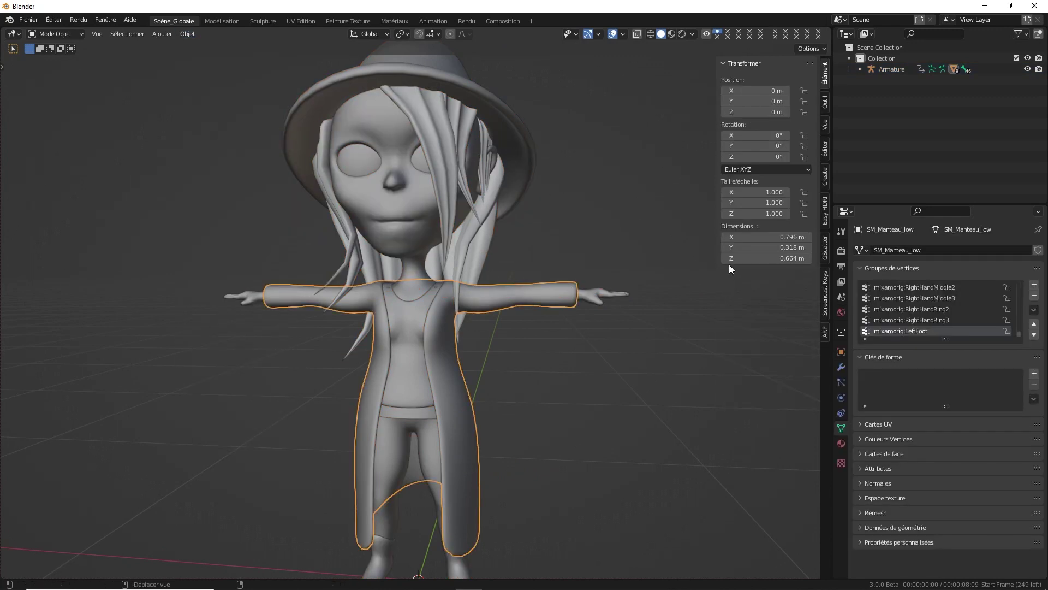
middle_drag(529, 328, 561, 306)
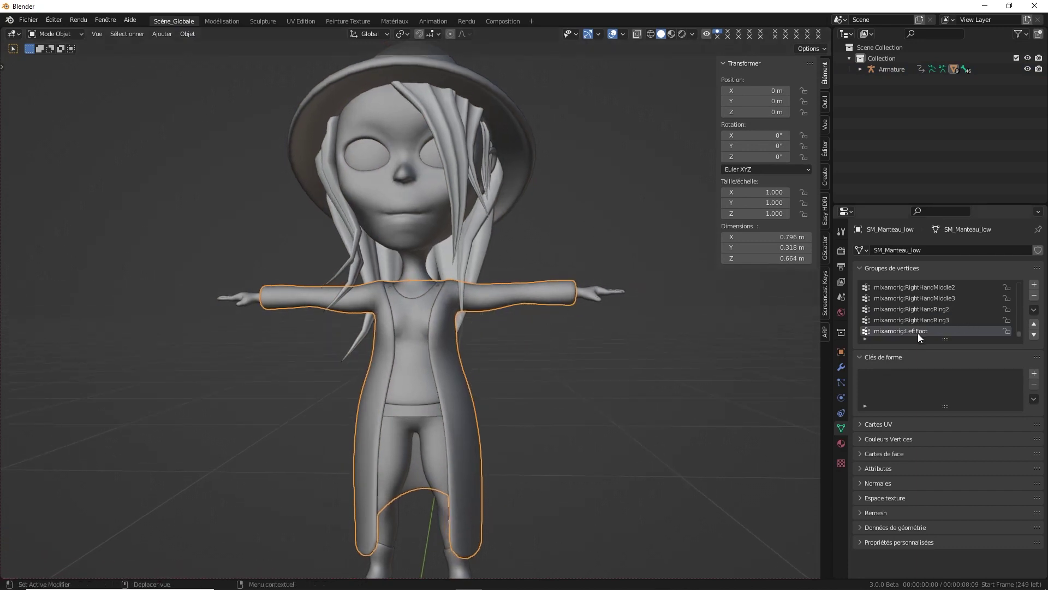
click(1035, 297)
click(1035, 296)
click(1035, 297)
click(1035, 297)
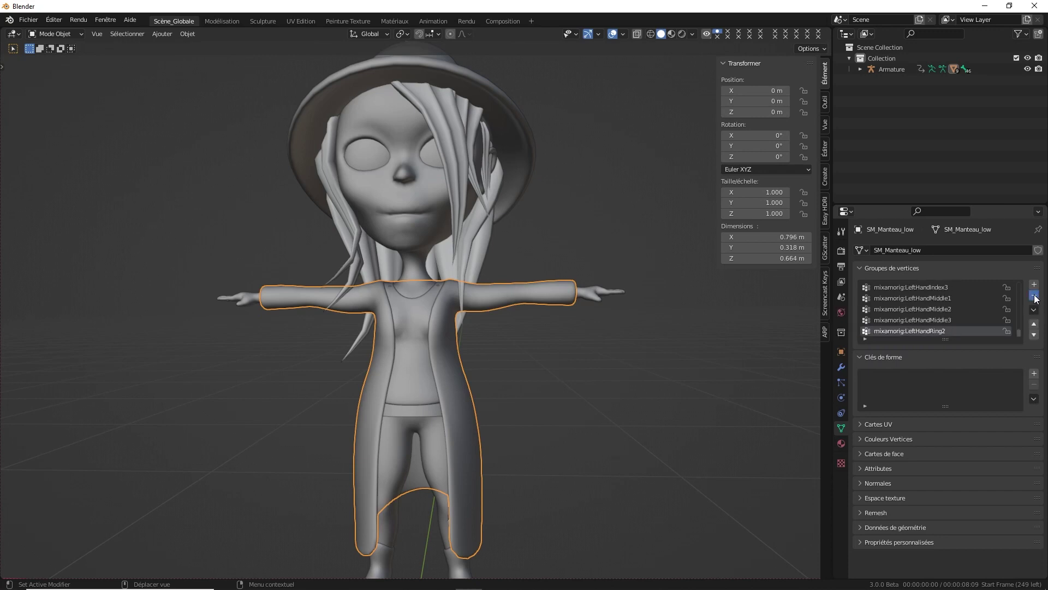
click(1035, 297)
click(1035, 297)
click(1035, 297)
click(1035, 296)
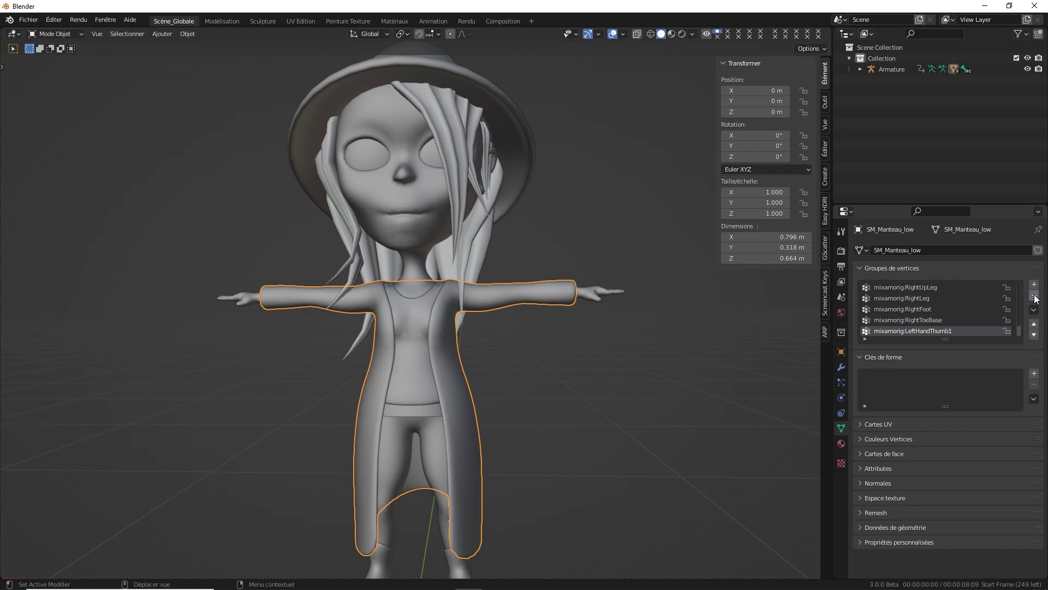
click(1036, 296)
click(1035, 296)
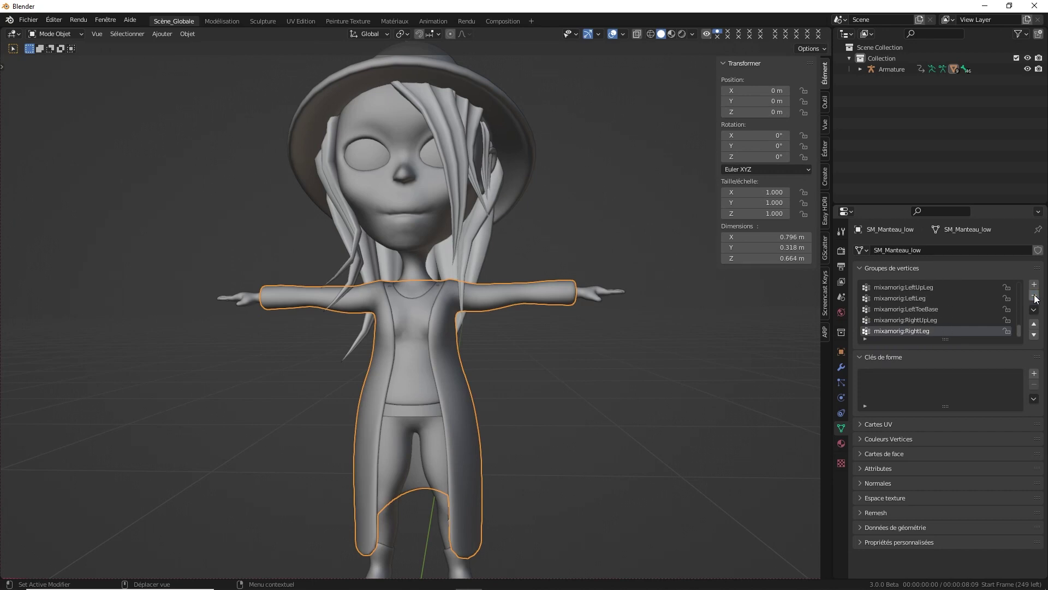
- Remove the LeftToeBase, RightHandRing1 and remaining right-hand vertex groups from the coat
click(927, 310)
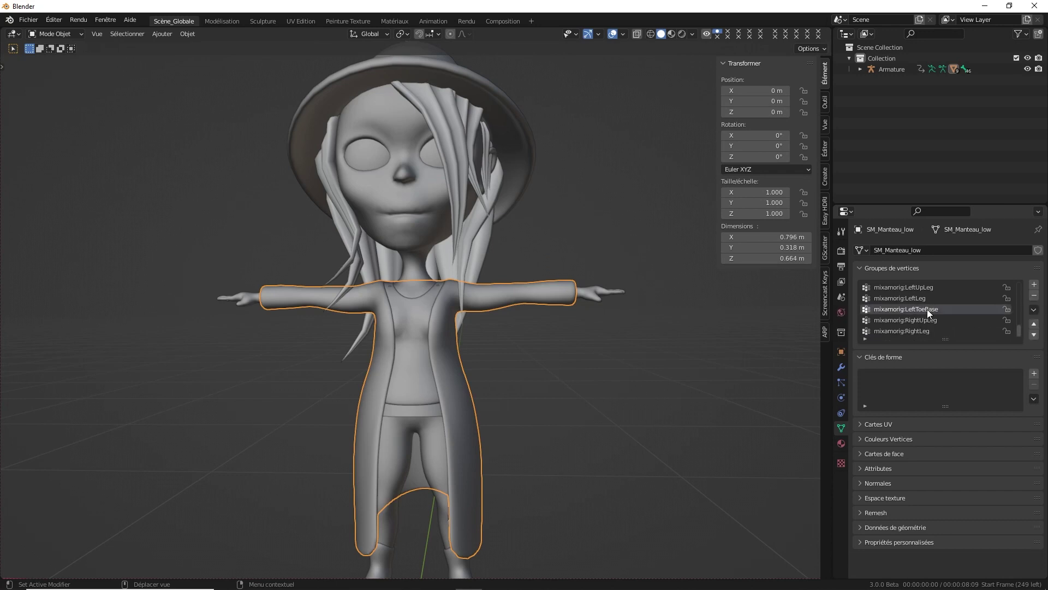
click(1035, 296)
scroll(933, 300, up, 1)
click(933, 301)
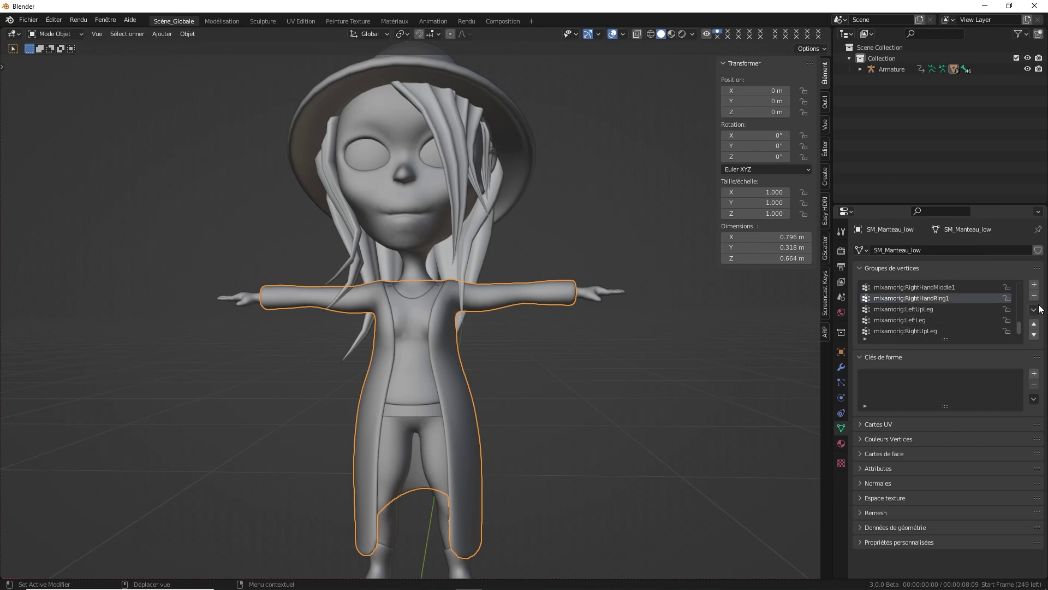
click(1034, 295)
click(1035, 295)
click(1034, 295)
click(1035, 296)
- Delete the coat's Head and Neck vertex groups
scroll(916, 322, up, 1)
scroll(920, 308, up, 1)
click(922, 301)
scroll(931, 289, up, 1)
scroll(933, 292, up, 1)
scroll(928, 309, up, 5)
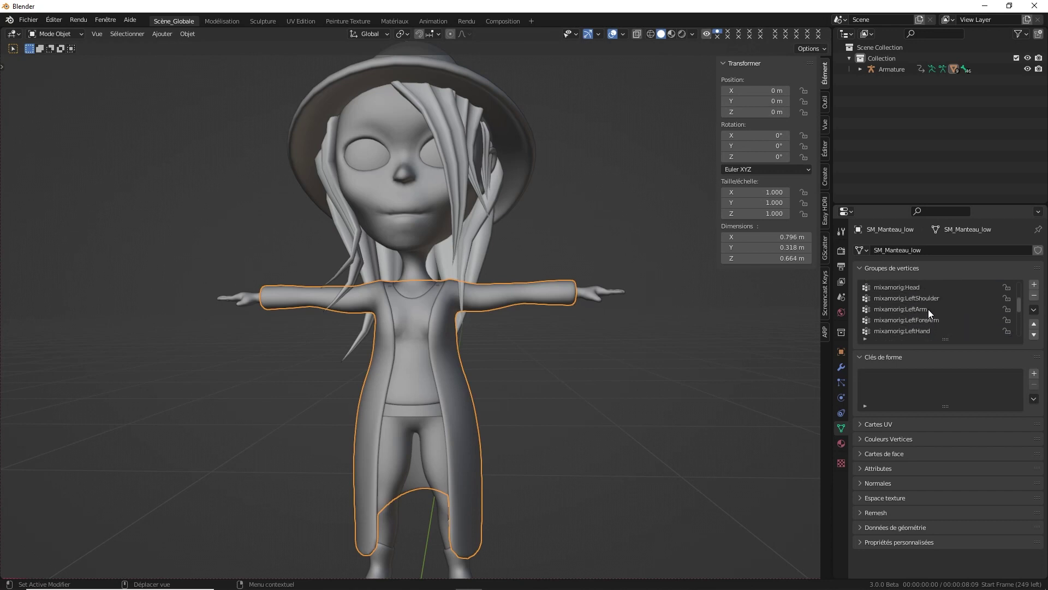
scroll(928, 309, up, 2)
scroll(929, 309, down, 2)
click(955, 309)
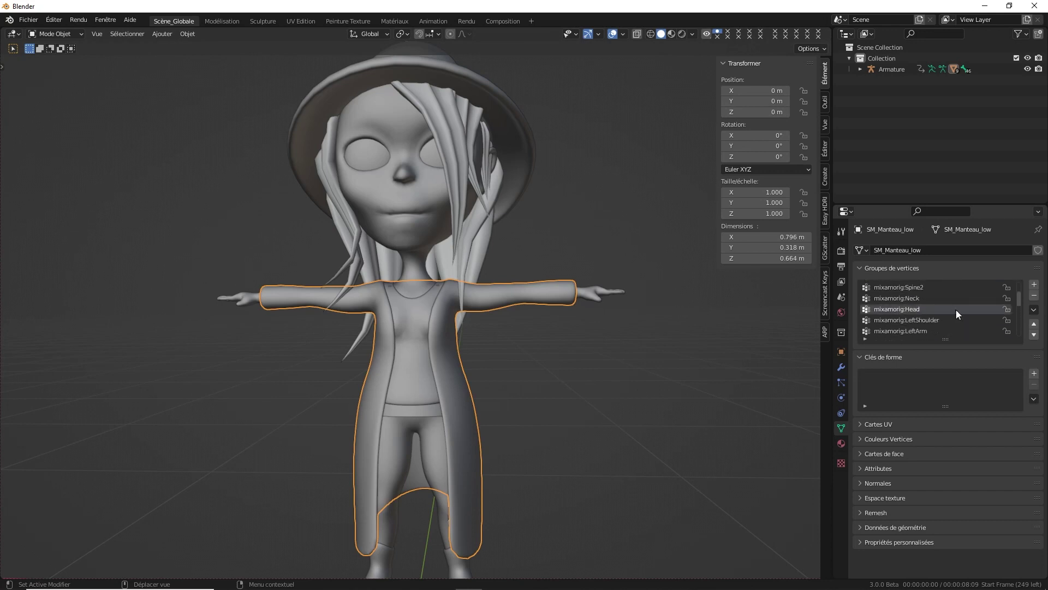
click(1032, 296)
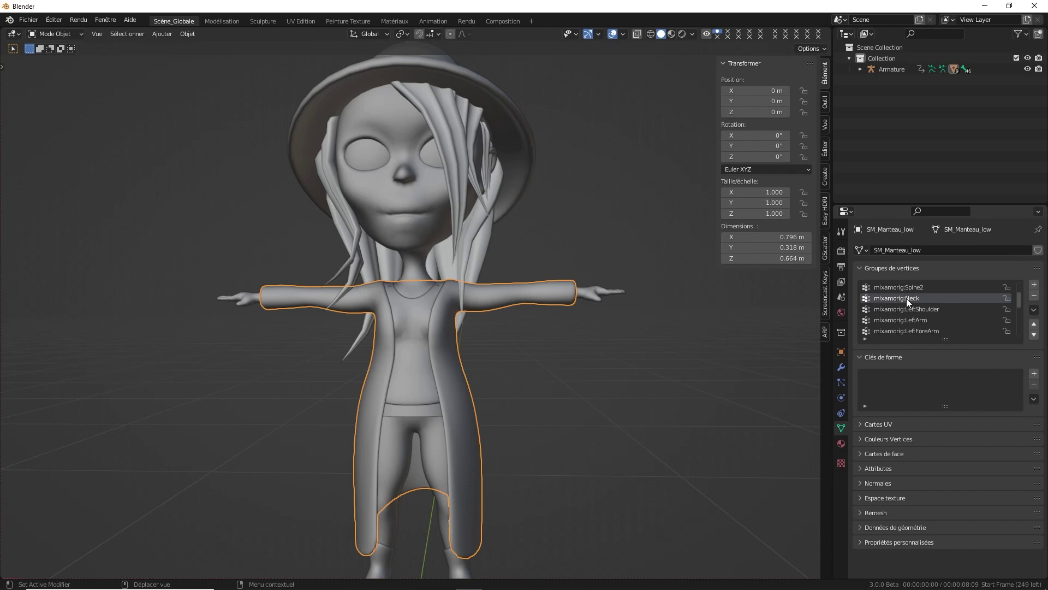
click(1034, 296)
- Review the coat's remaining groups from Hips down and orbit around the character
scroll(922, 292, up, 2)
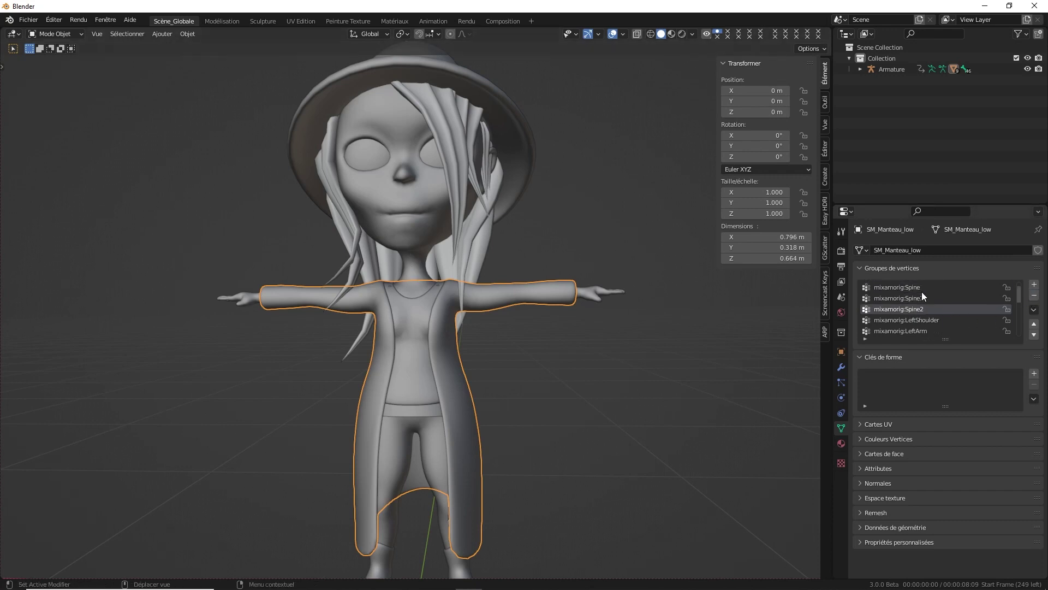
scroll(922, 291, up, 1)
click(920, 290)
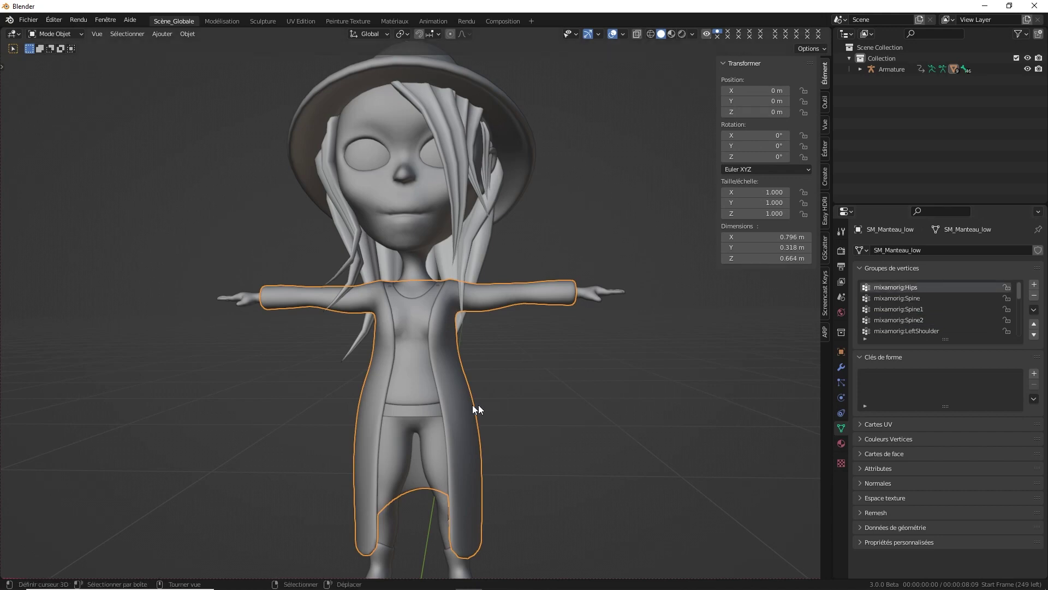
scroll(918, 294, down, 3)
scroll(912, 309, down, 2)
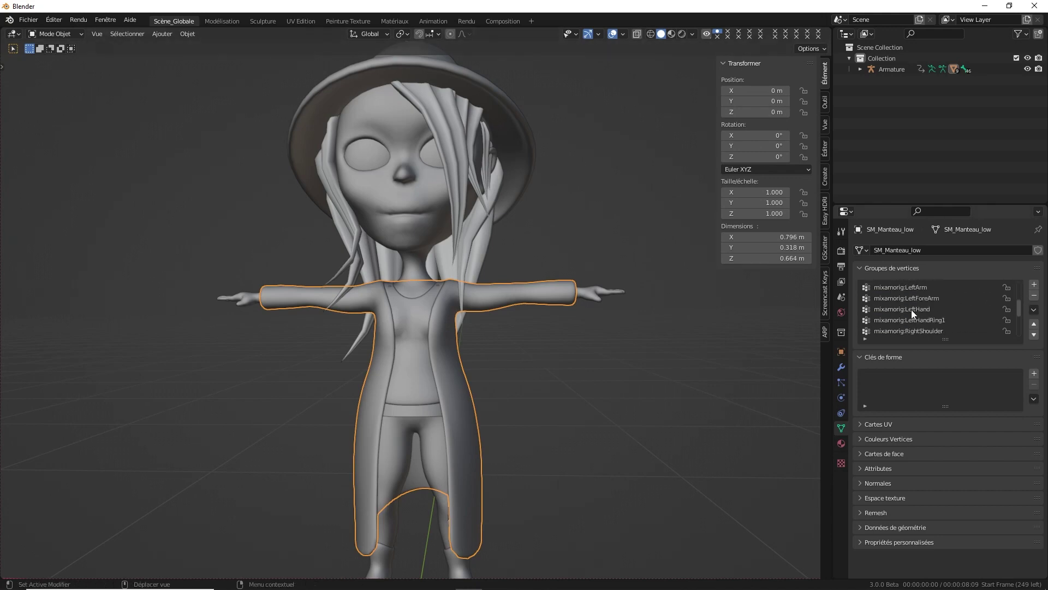
scroll(912, 309, down, 1)
mouse_move(503, 243)
middle_down()
mouse_move(519, 257)
mouse_move(463, 273)
mouse_move(531, 265)
mouse_move(482, 289)
middle_up()
- Select the boots SM_Bottes_low and delete their hand, thumb and arm vertex groups
click(447, 466)
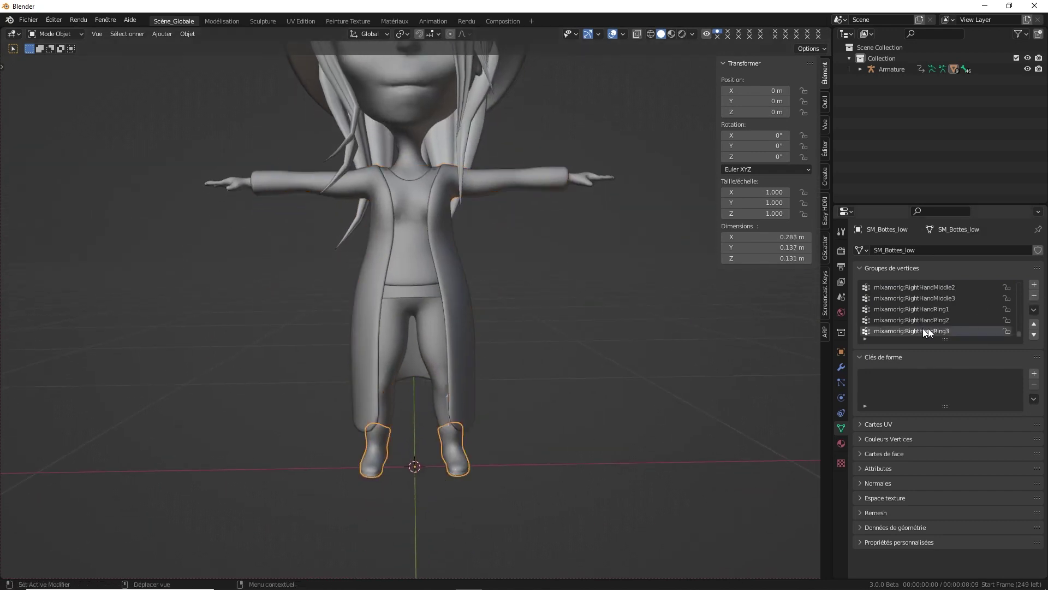
click(1034, 297)
click(1034, 296)
click(1034, 297)
click(1034, 298)
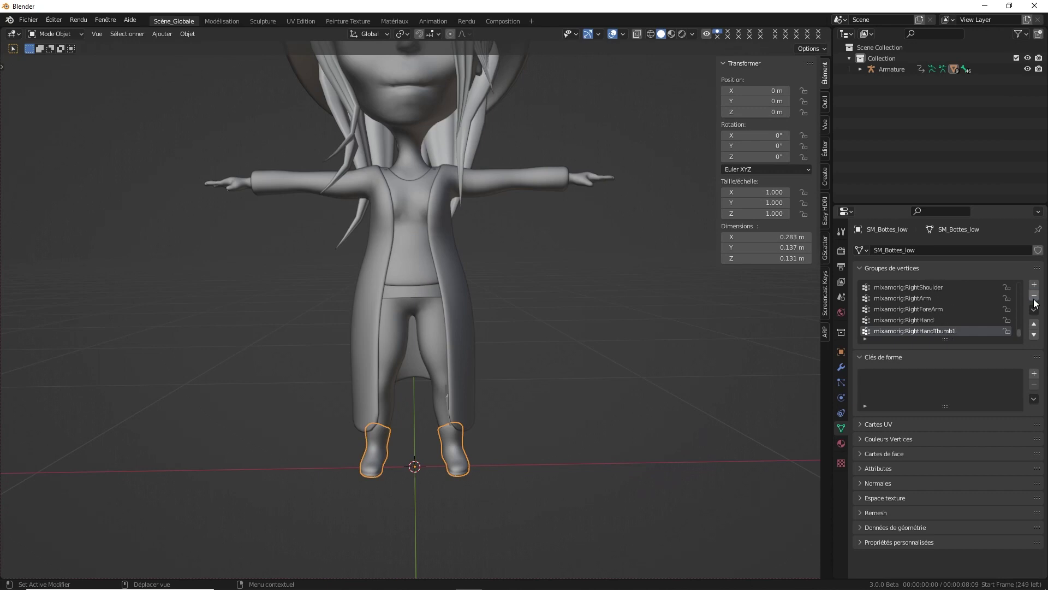
click(1035, 297)
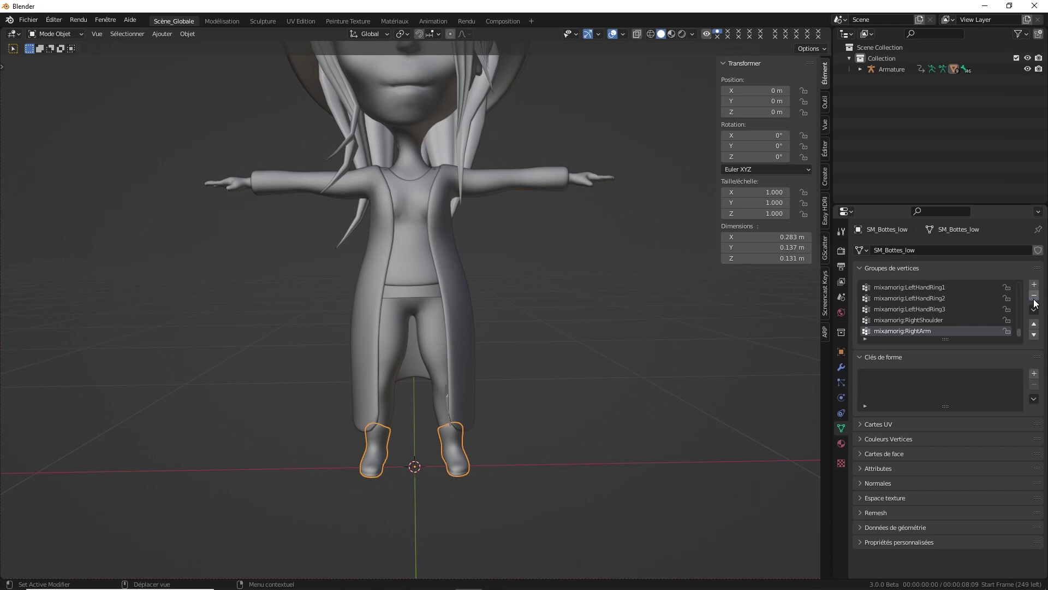
click(1034, 298)
click(1034, 296)
click(1034, 297)
click(1034, 296)
click(1034, 296)
click(1034, 295)
click(1034, 295)
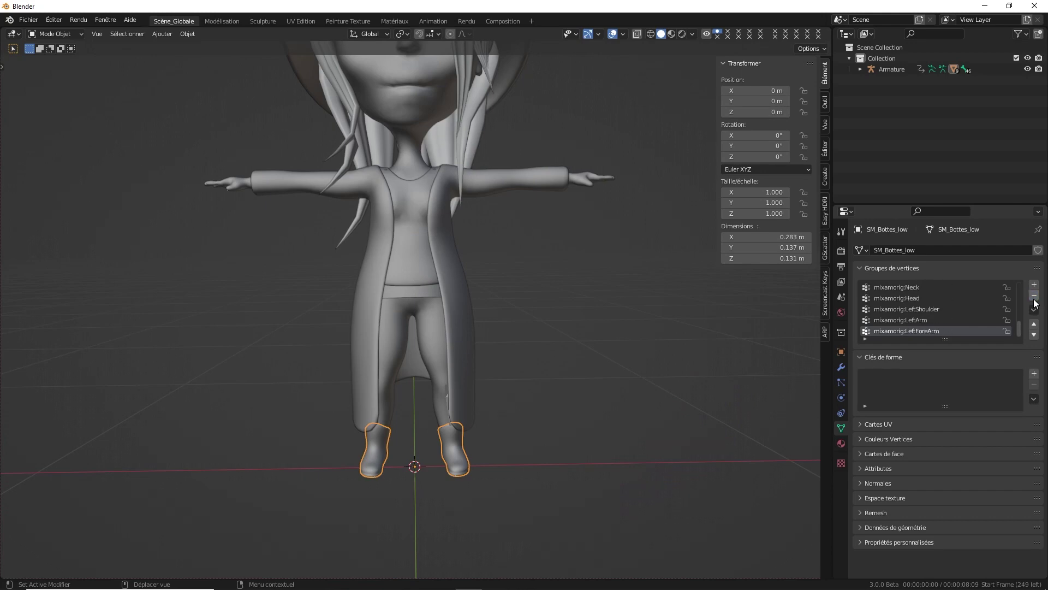
click(1034, 295)
- Delete the boots' Neck, Spine and Hips groups, leaving the leg, foot and toe groups
click(1034, 300)
click(1034, 299)
click(1034, 299)
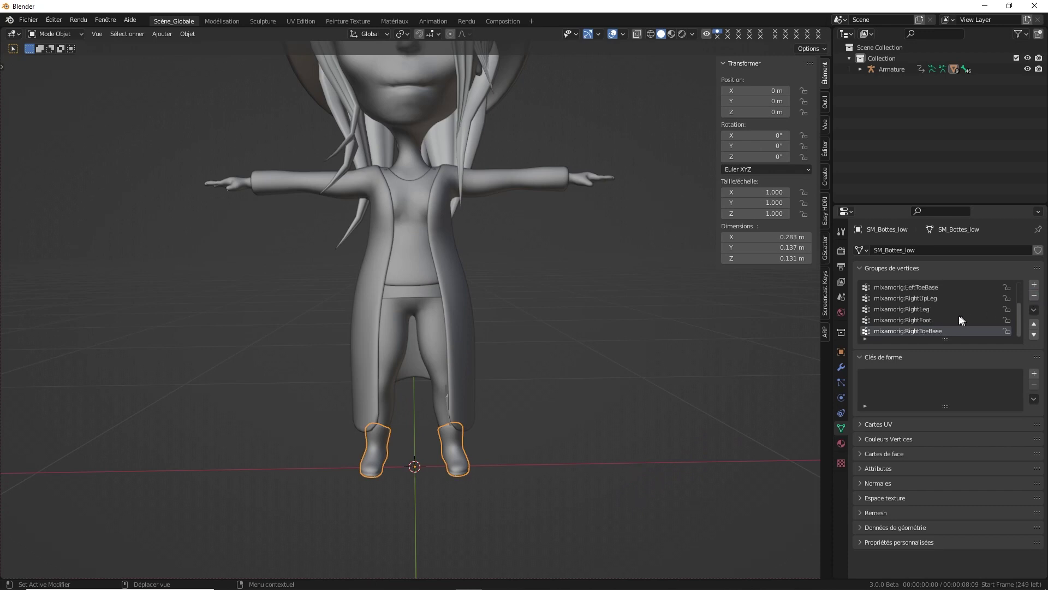
click(924, 310)
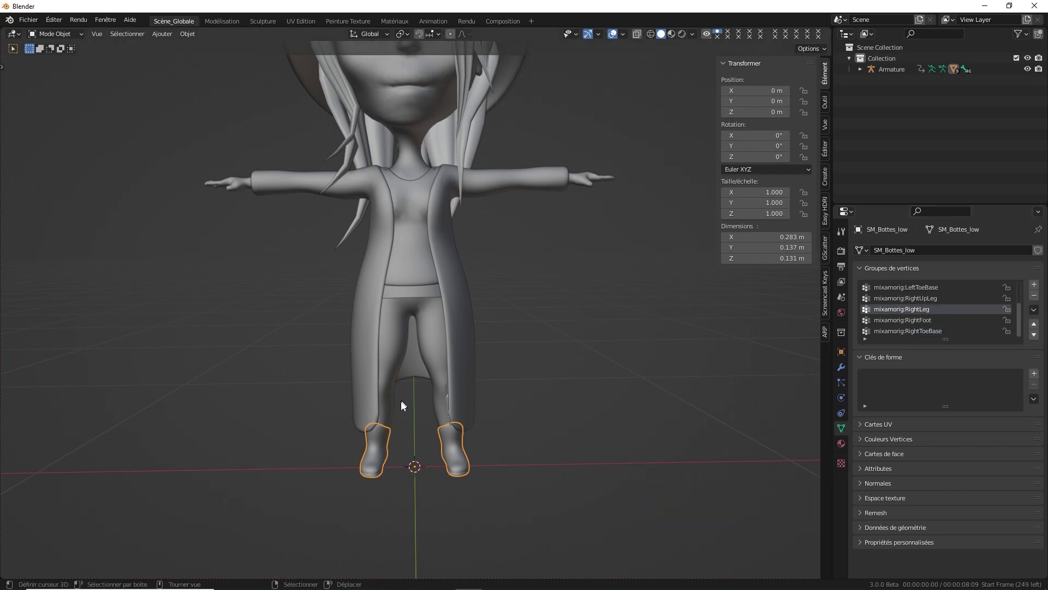
click(925, 300)
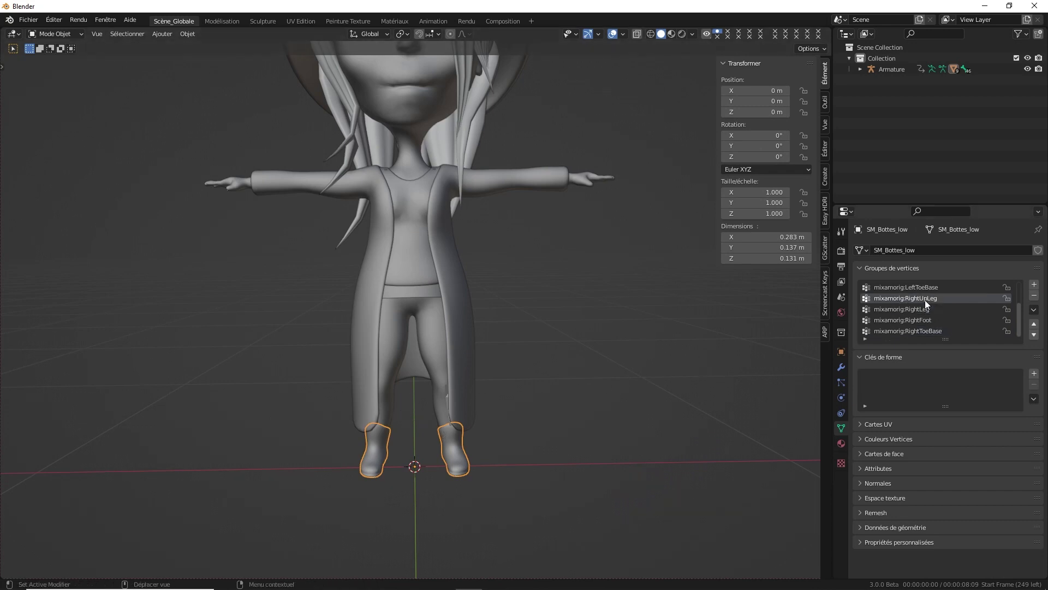
scroll(937, 300, up, 1)
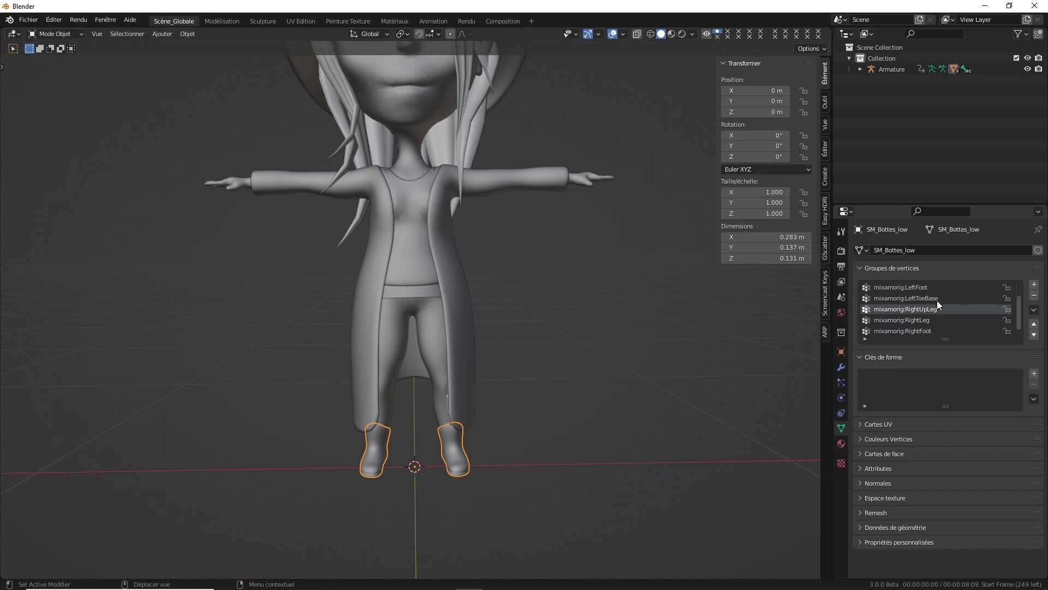
scroll(929, 304, up, 1)
scroll(929, 304, up, 1)
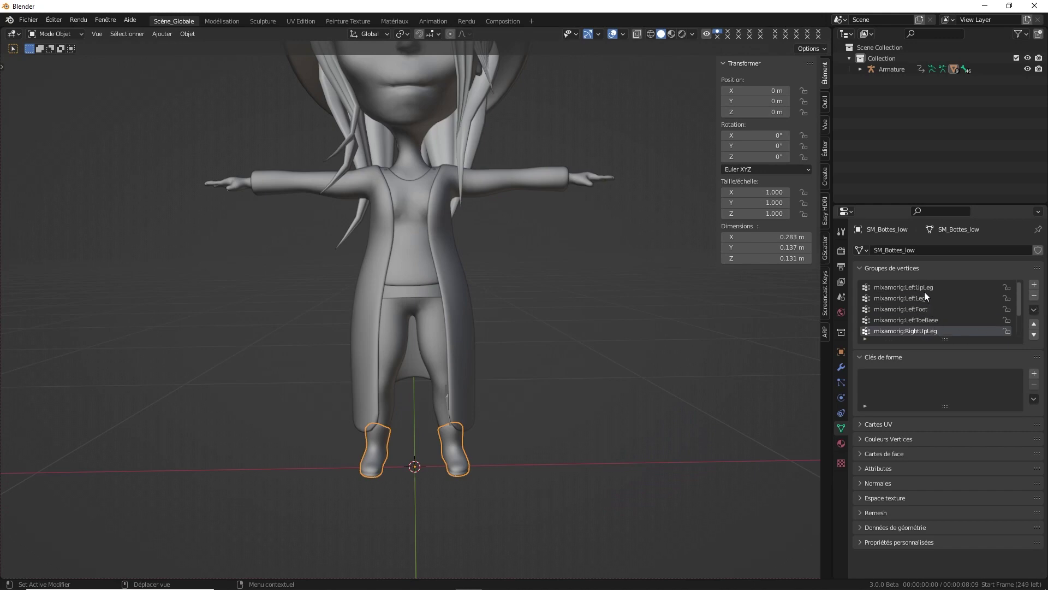
scroll(925, 292, down, 3)
middle_drag(429, 428, 441, 371)
- Select the pants SM_Pantalon_low and delete their hand, LeftShoulder, Head and Neck groups
click(437, 337)
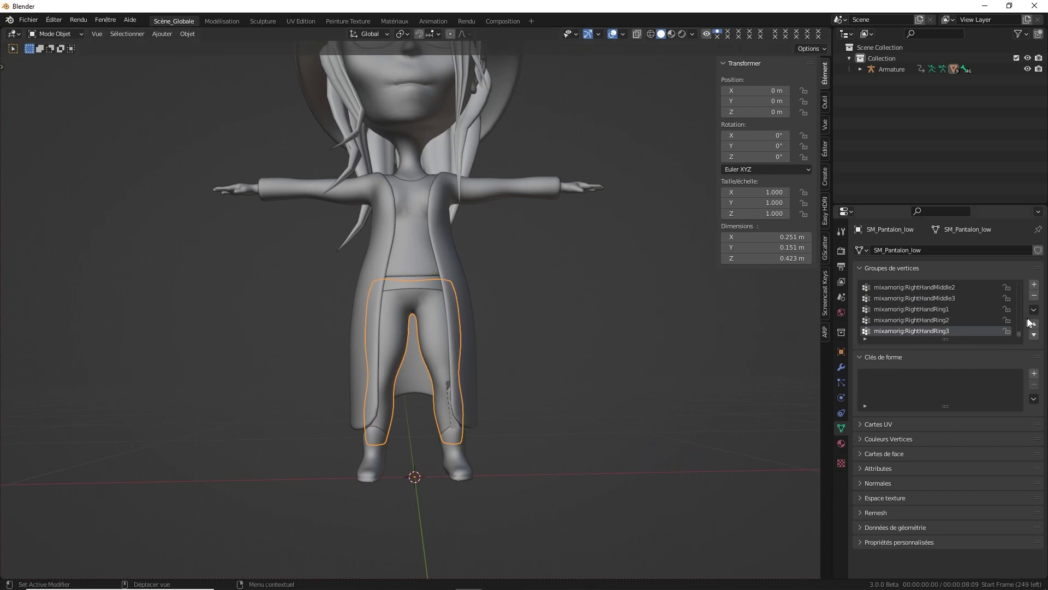
click(1035, 298)
click(1035, 298)
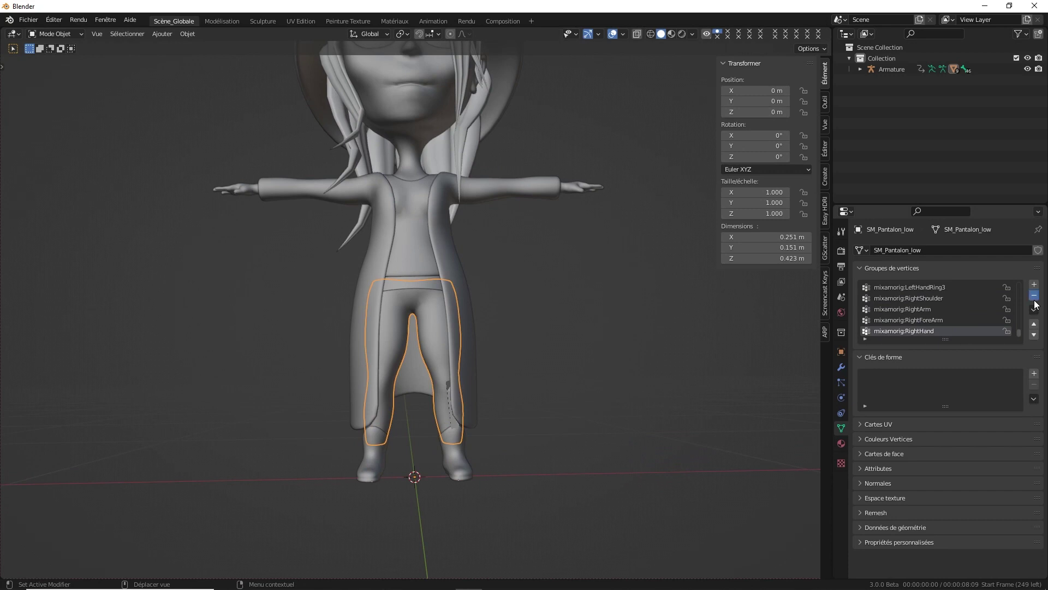
click(1035, 298)
click(1034, 298)
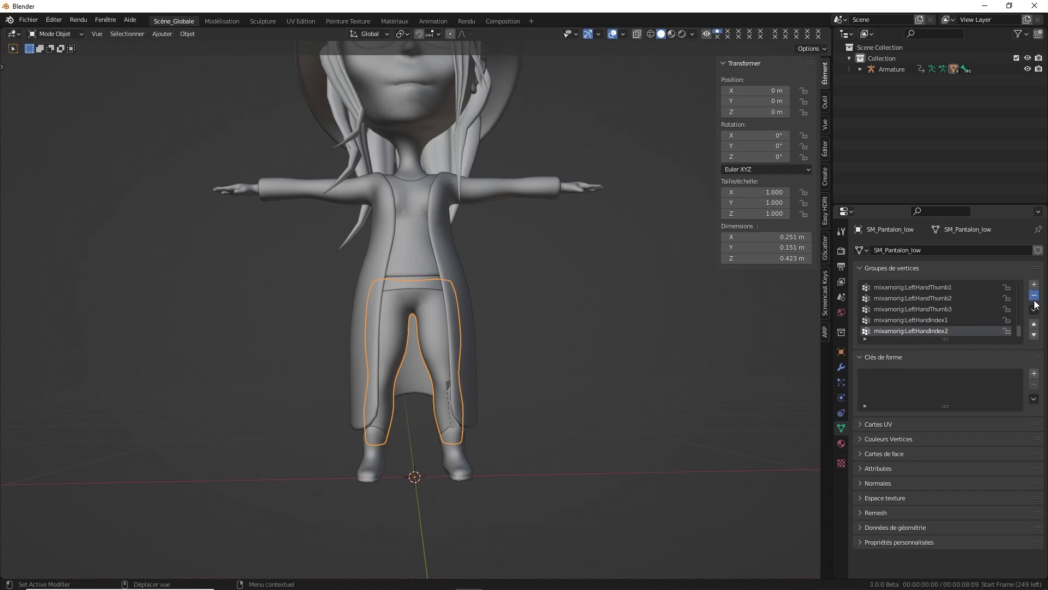
click(1035, 298)
click(1035, 297)
click(1035, 297)
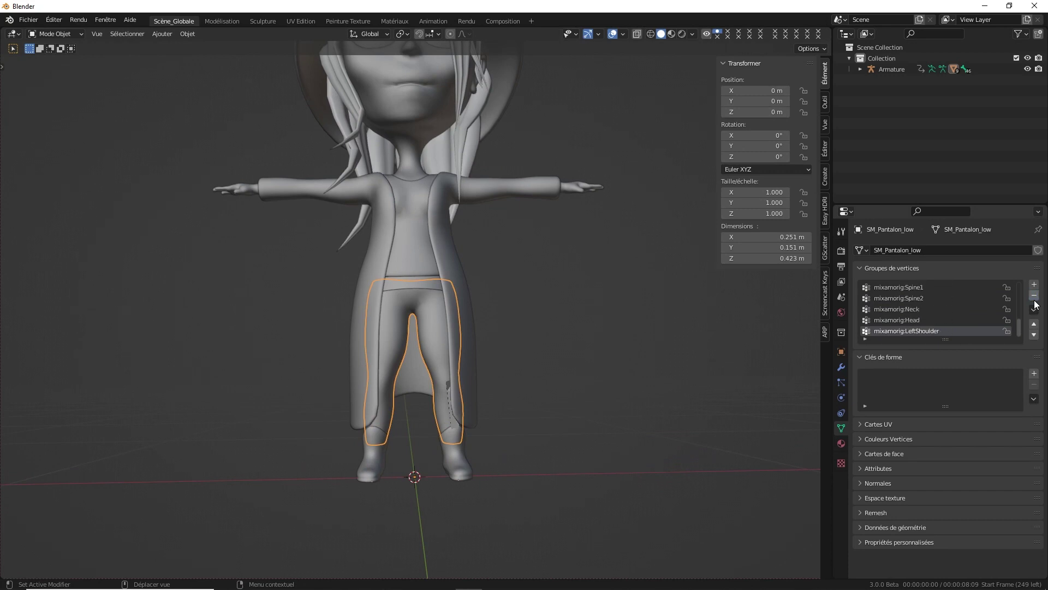
click(1034, 298)
click(1034, 299)
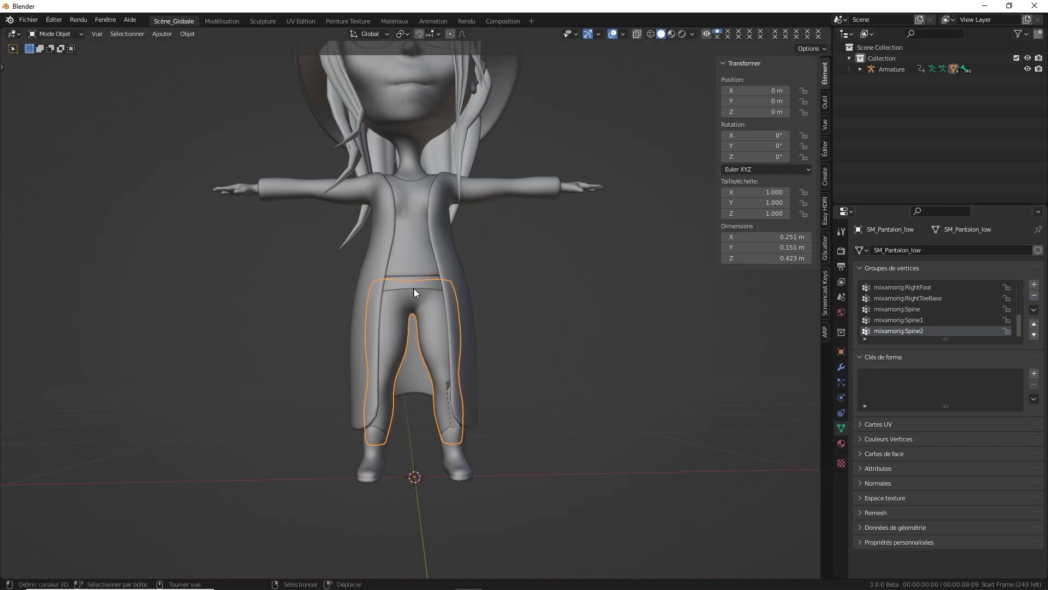
- Review the pants' remaining groups, then select the shirt mesh SM_Shirt_low
scroll(943, 315, up, 1)
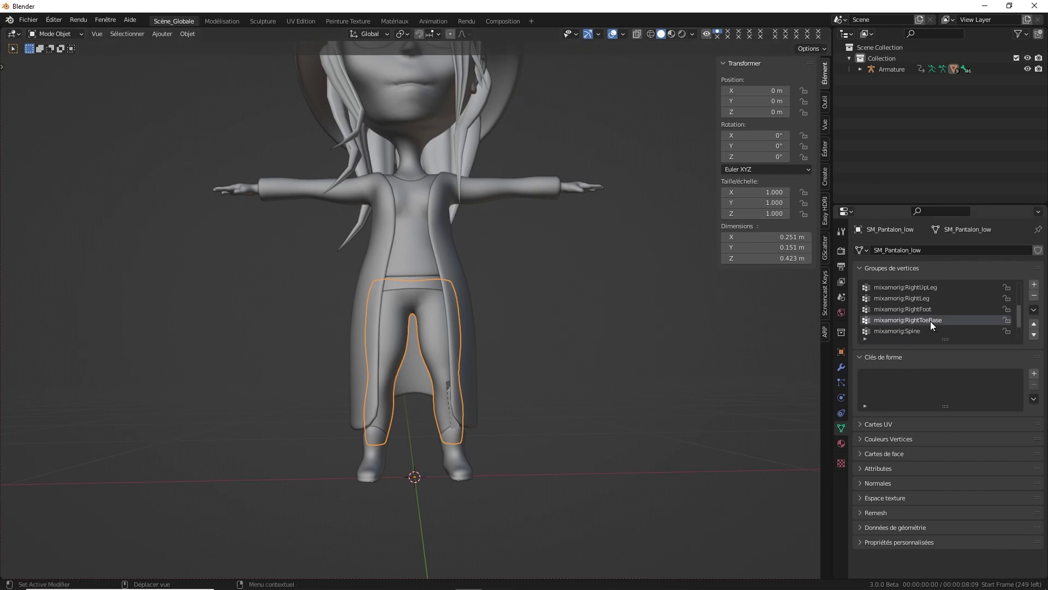
scroll(919, 305, up, 1)
scroll(919, 303, up, 4)
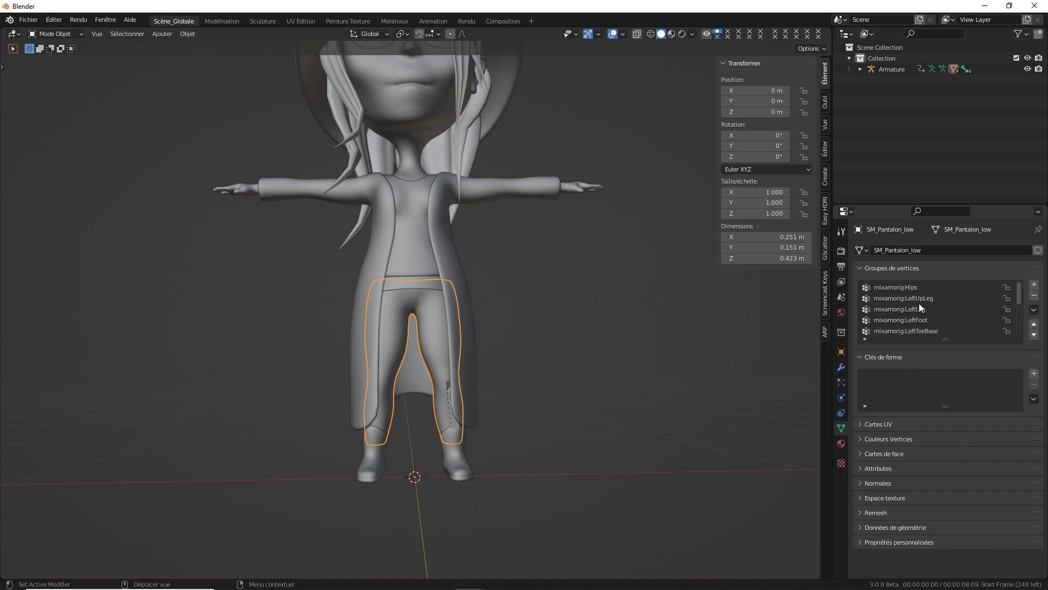
mouse_move(502, 329)
middle_down()
mouse_move(473, 358)
mouse_move(412, 276)
middle_up()
click(405, 260)
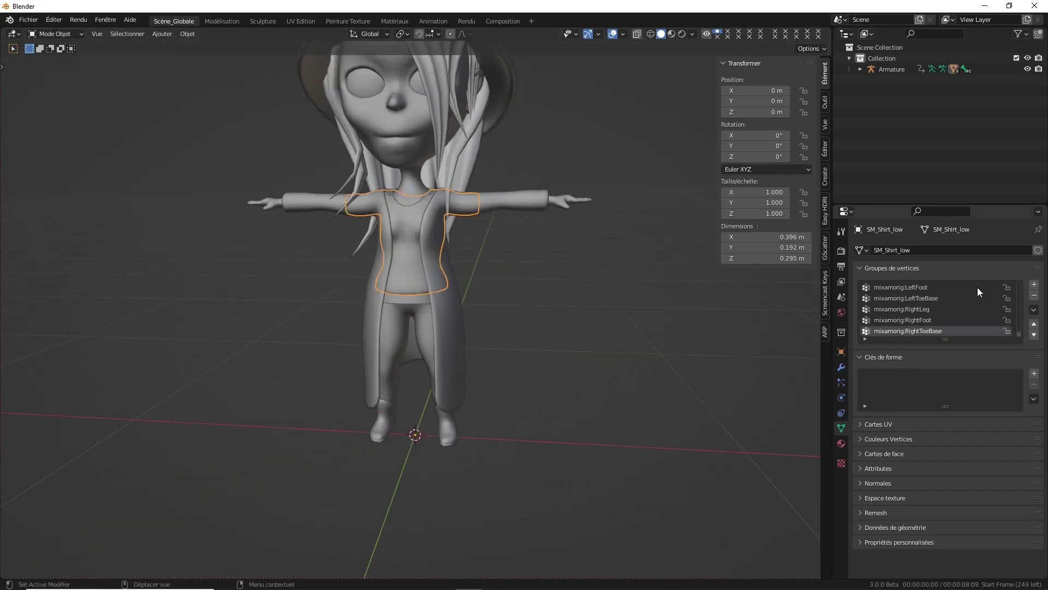
- Delete the shirt's leg, foot and hand vertex groups
click(1035, 297)
click(1035, 297)
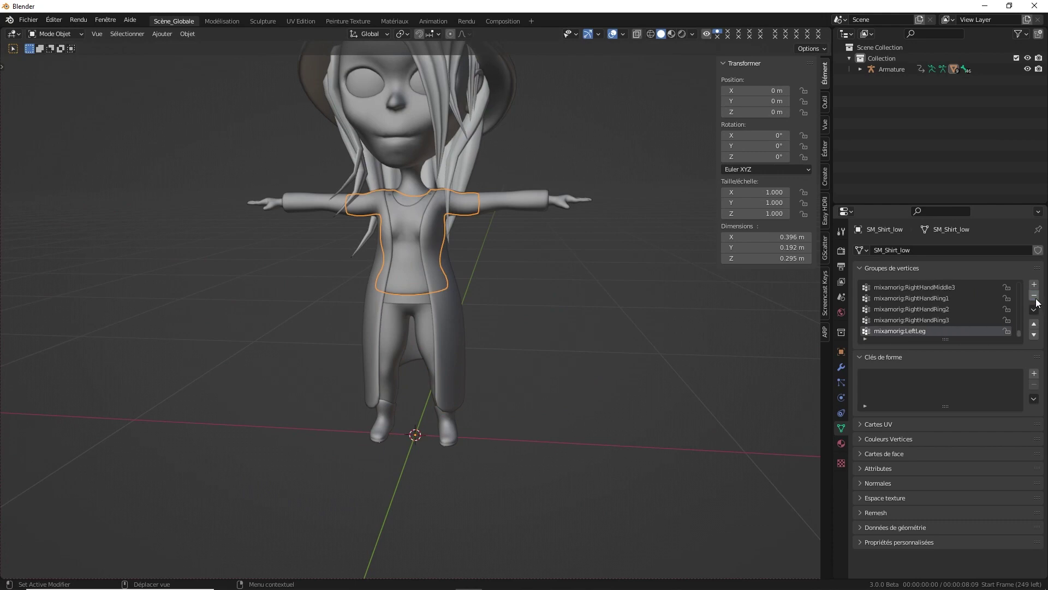
click(1036, 296)
click(1035, 296)
click(1035, 295)
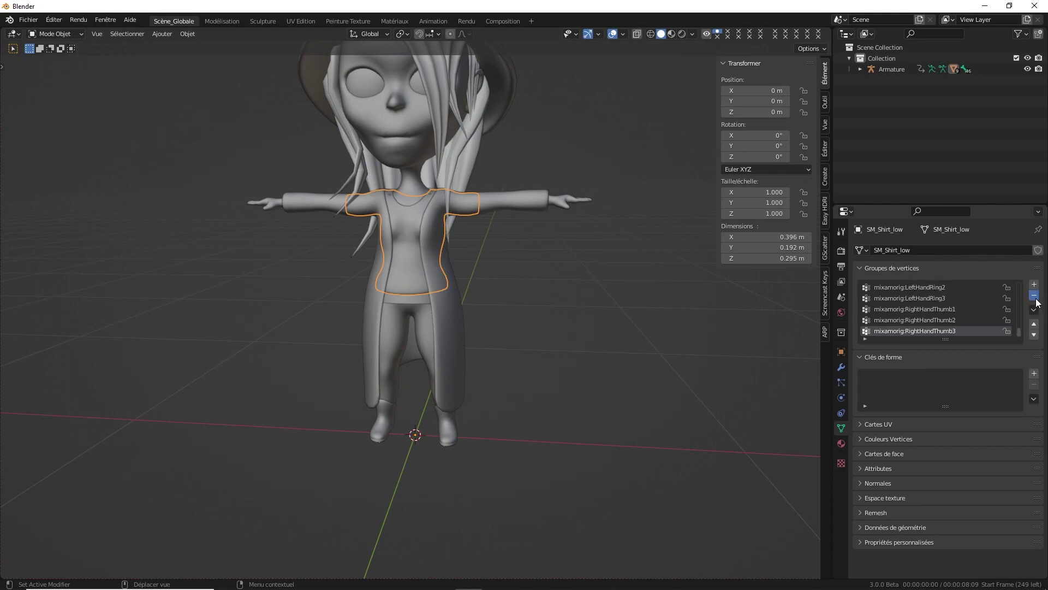
click(1034, 295)
click(1034, 295)
click(1035, 295)
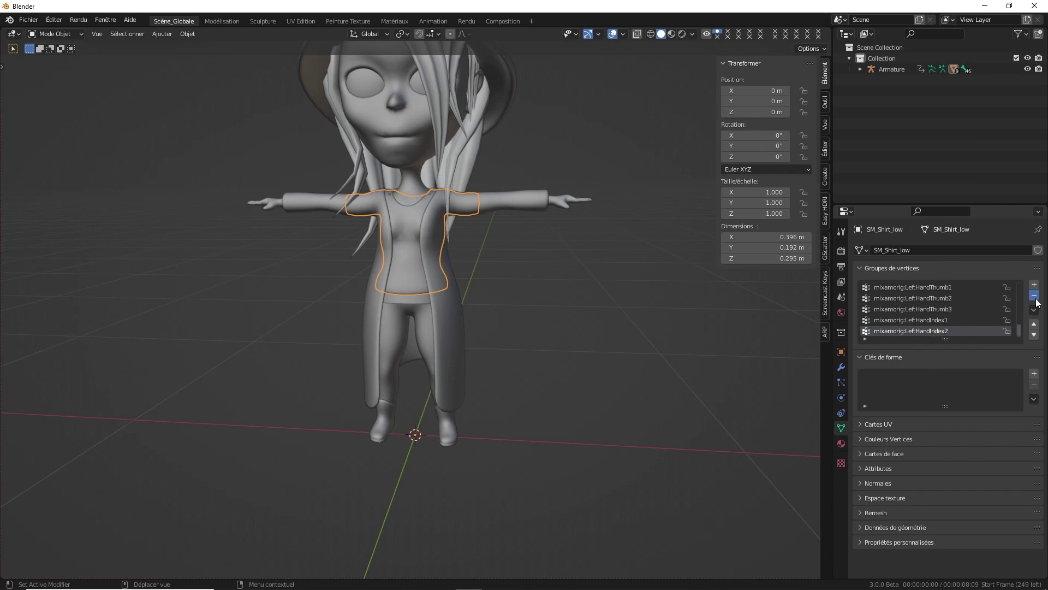
click(1034, 295)
click(1034, 295)
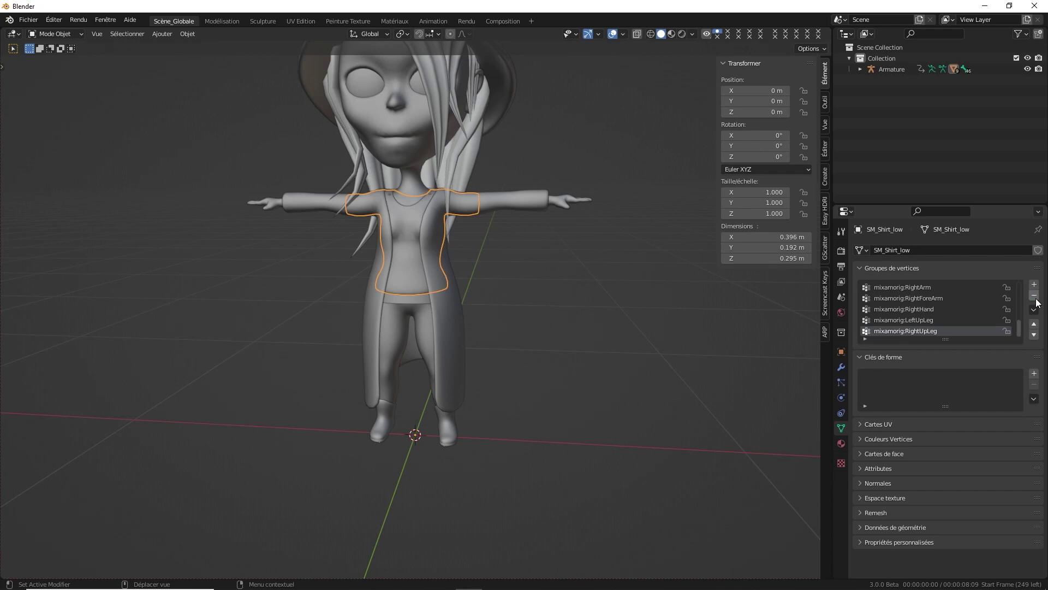
- Remove the RightHand and LeftHand vertex groups from the shirt
click(929, 310)
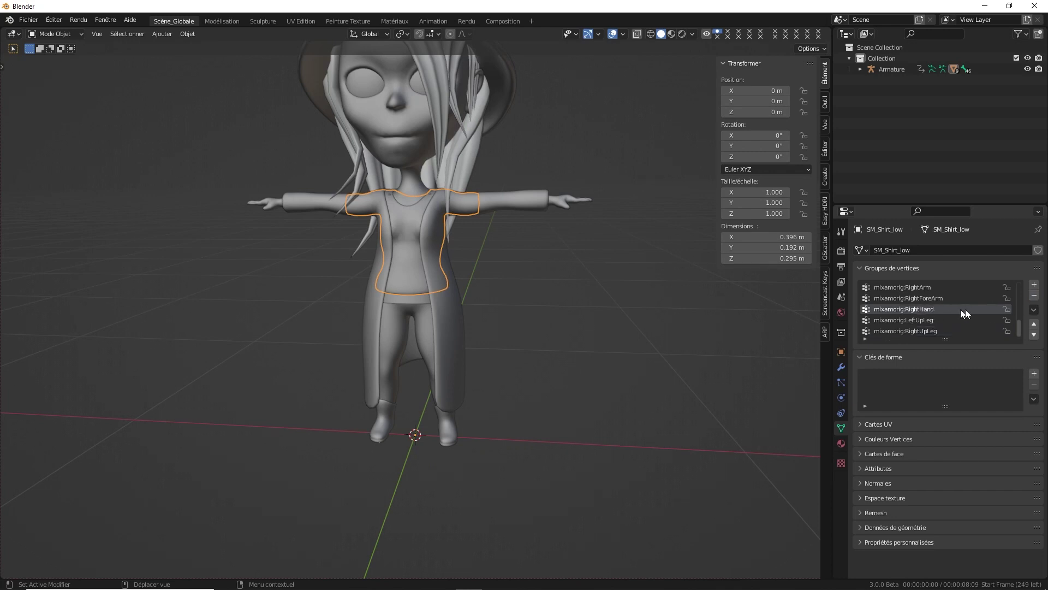
click(1035, 295)
scroll(928, 312, up, 1)
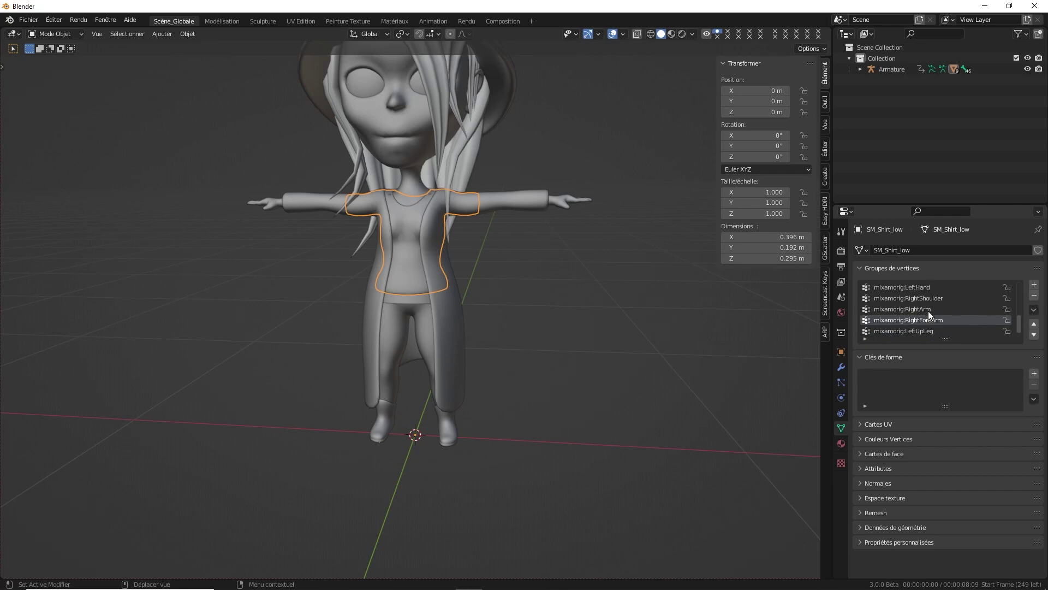
click(934, 298)
scroll(935, 295, up, 2)
click(928, 310)
scroll(935, 319, up, 1)
click(1034, 296)
- Delete the shirt's Head vertex group and scroll through the remaining list
scroll(943, 309, up, 1)
click(915, 287)
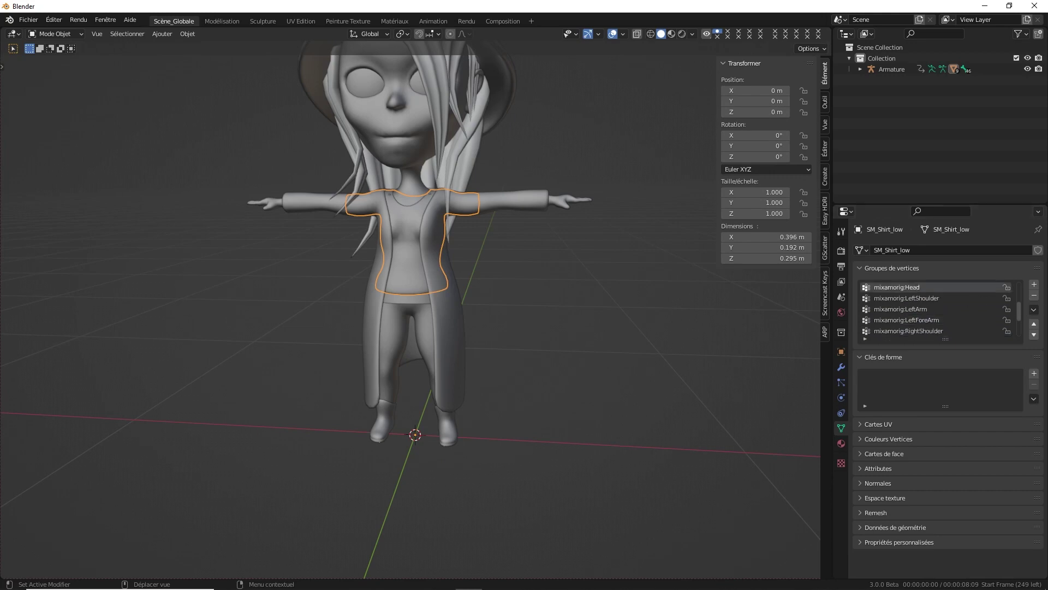
click(1034, 295)
scroll(935, 313, up, 2)
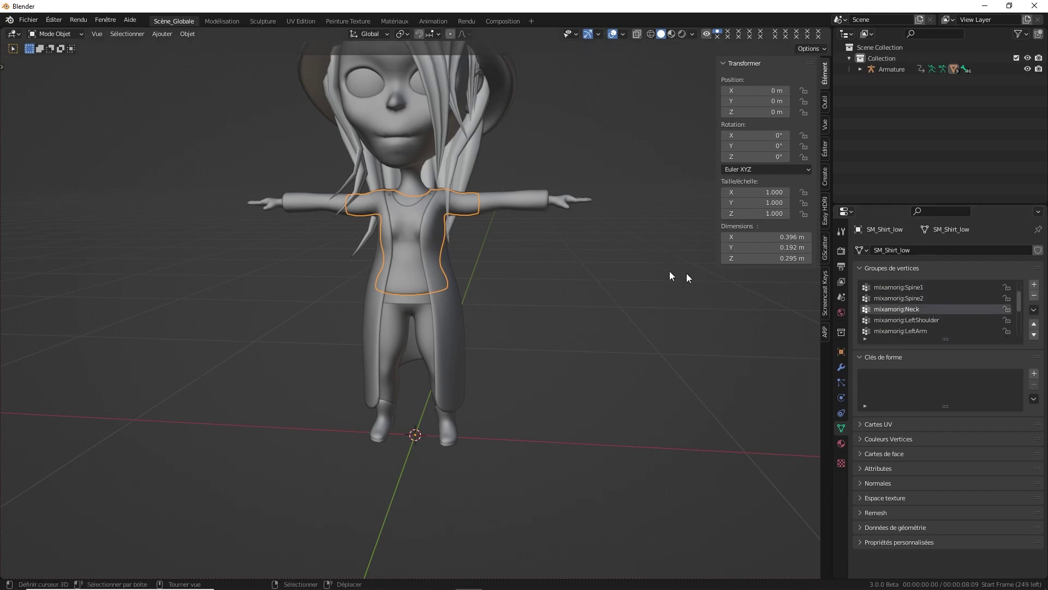
scroll(884, 289, up, 1)
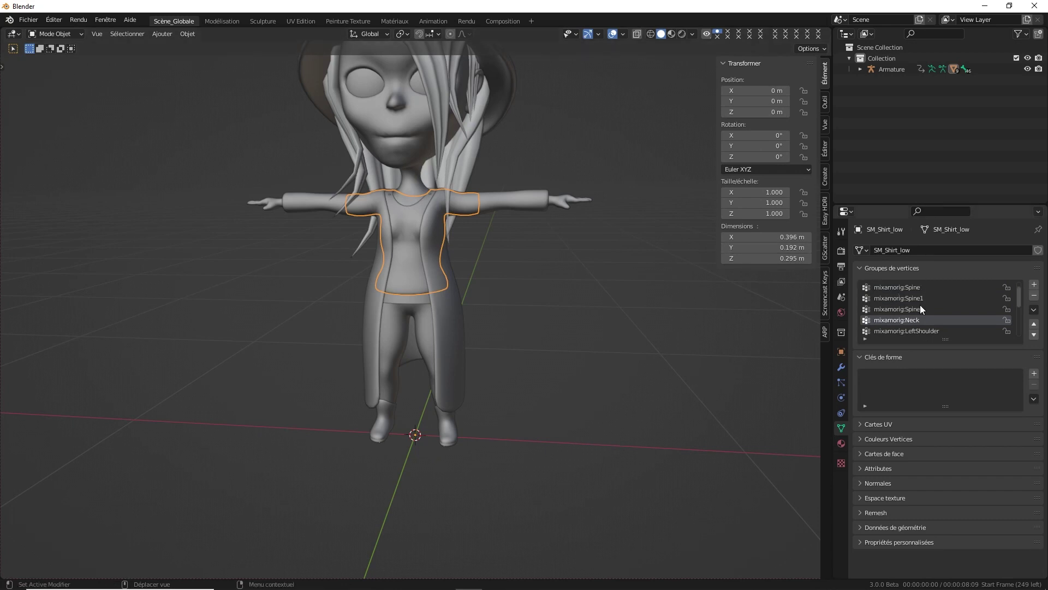
scroll(921, 308, up, 1)
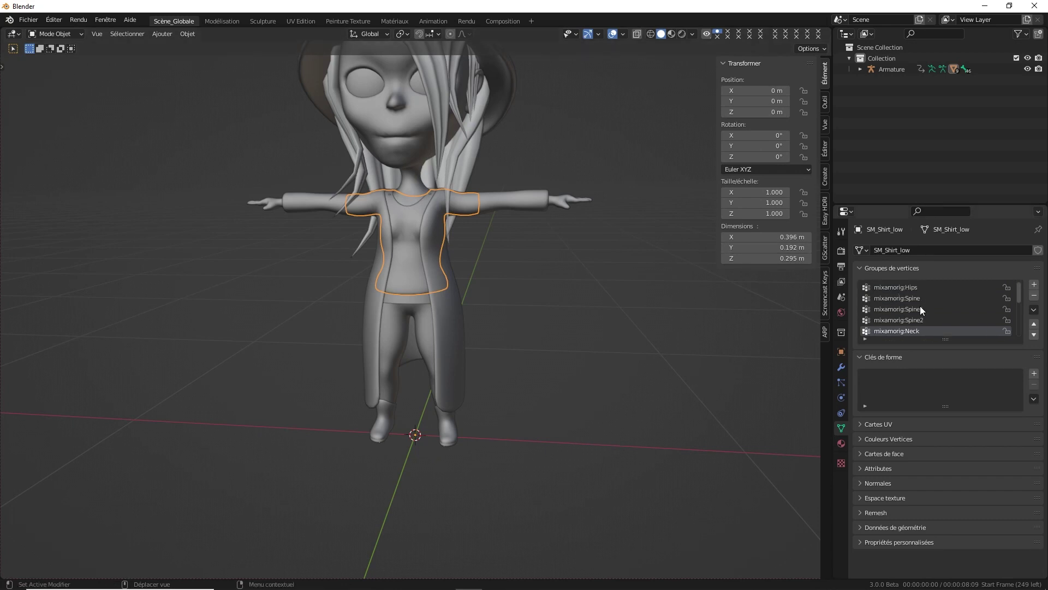
- Select the belt SM_Ceinture and remove its leg, foot and right-hand finger groups
click(417, 300)
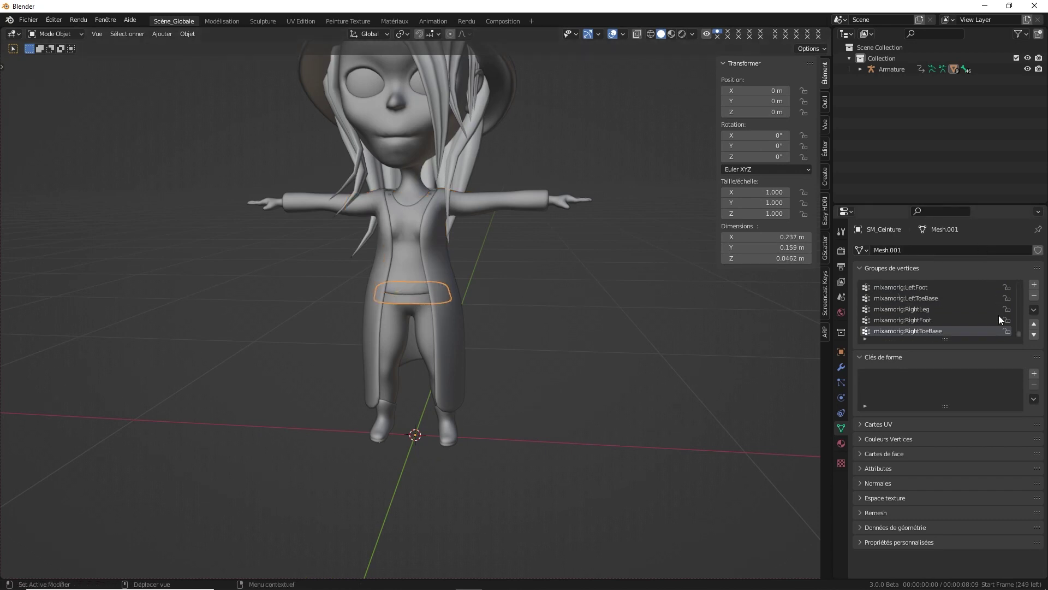
click(1034, 295)
click(1034, 295)
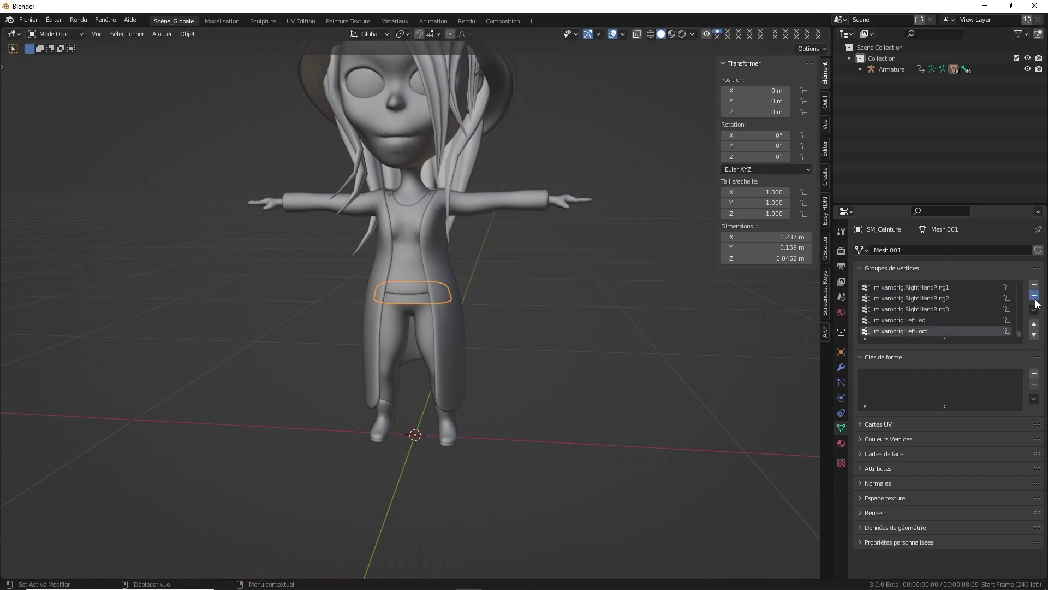
click(1036, 300)
click(1036, 299)
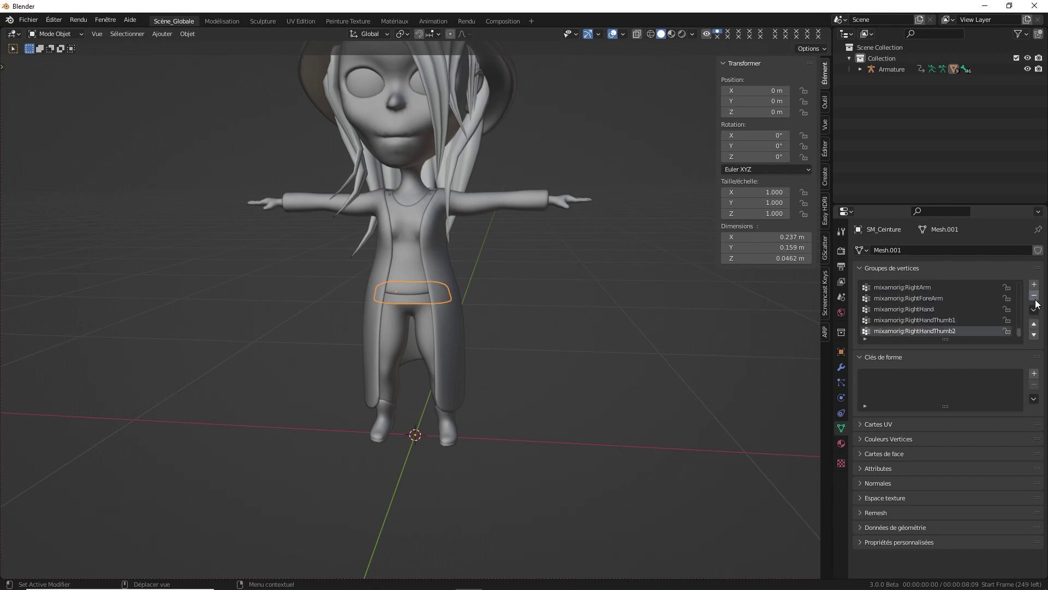
click(1036, 300)
click(1036, 299)
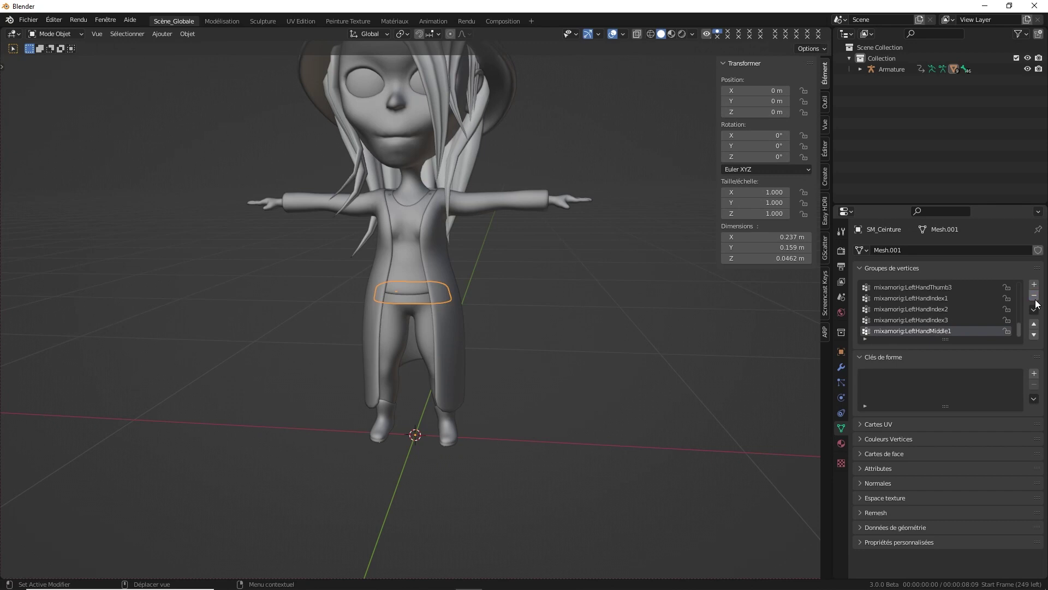
- Remove the belt's left thumb and LeftHand groups, then select the hair mesh
click(1036, 299)
click(1036, 300)
click(1036, 300)
click(1036, 299)
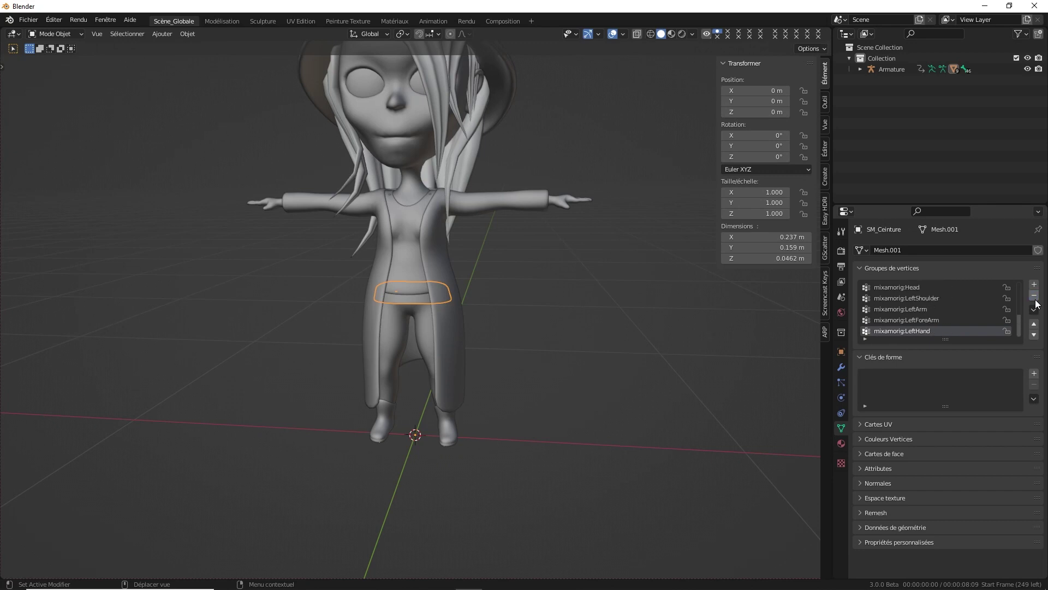
click(1036, 299)
click(1036, 300)
click(1036, 300)
click(1036, 300)
click(1036, 300)
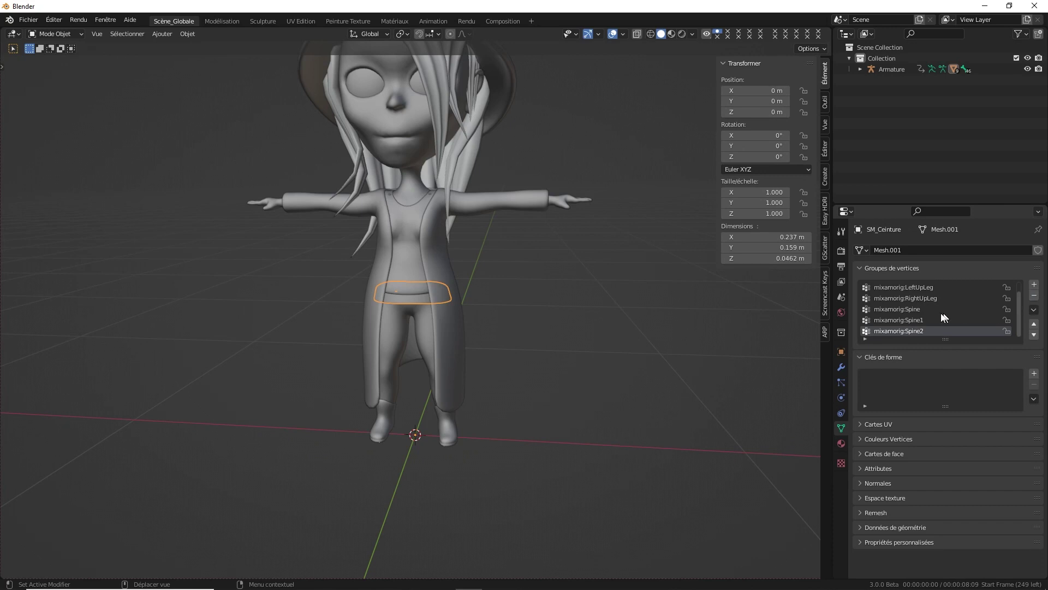
click(928, 298)
scroll(929, 297, up, 1)
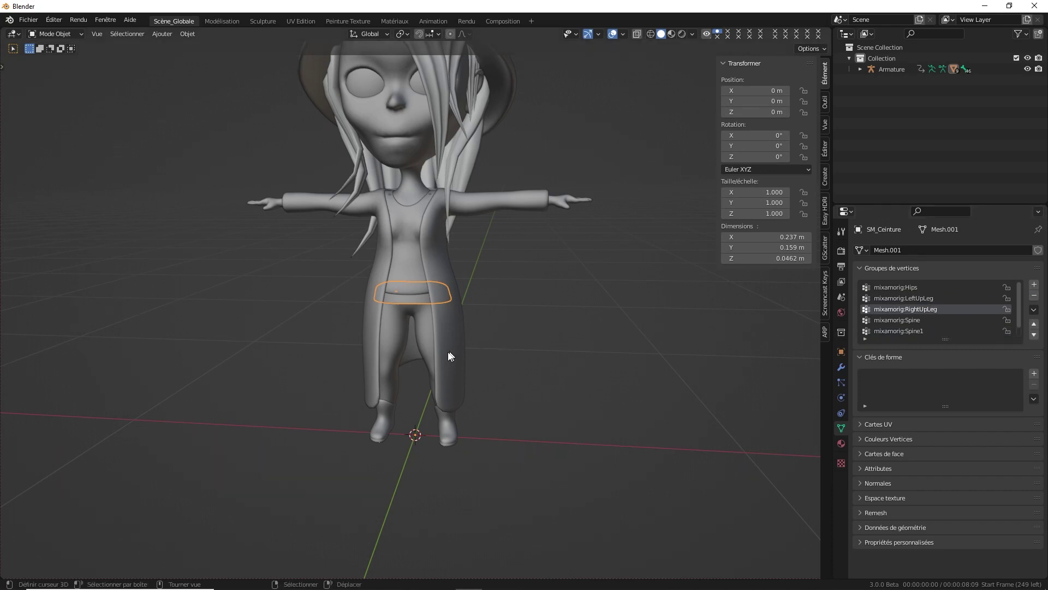
click(467, 128)
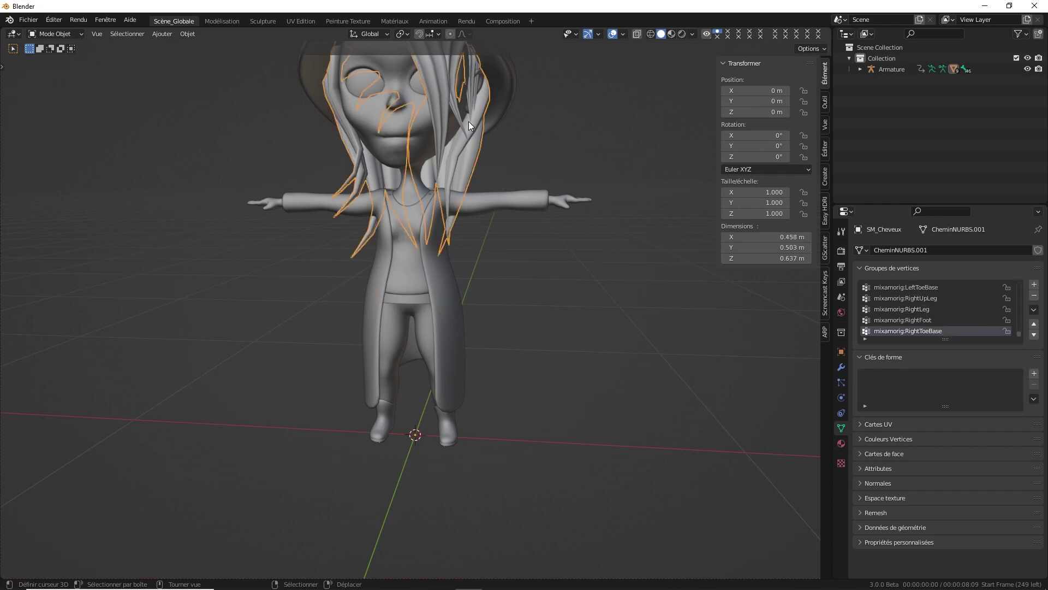
- Delete the leg, foot and hand vertex groups from the hair SM_Cheveux
click(1034, 296)
click(1035, 296)
click(1034, 296)
click(1034, 296)
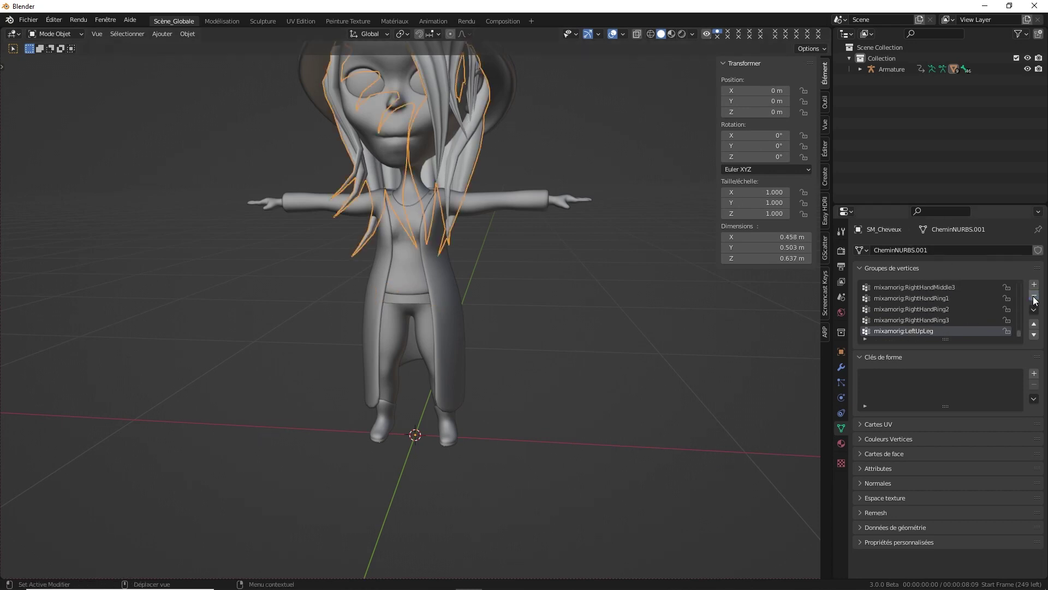
click(1034, 296)
click(1034, 295)
click(1034, 296)
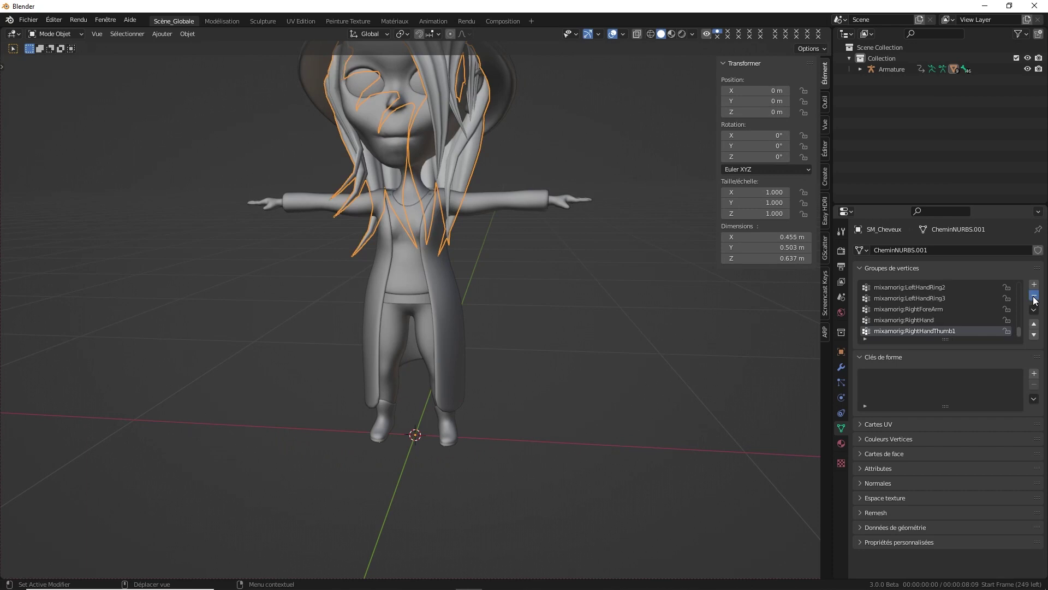
click(1034, 295)
click(1034, 296)
click(1034, 296)
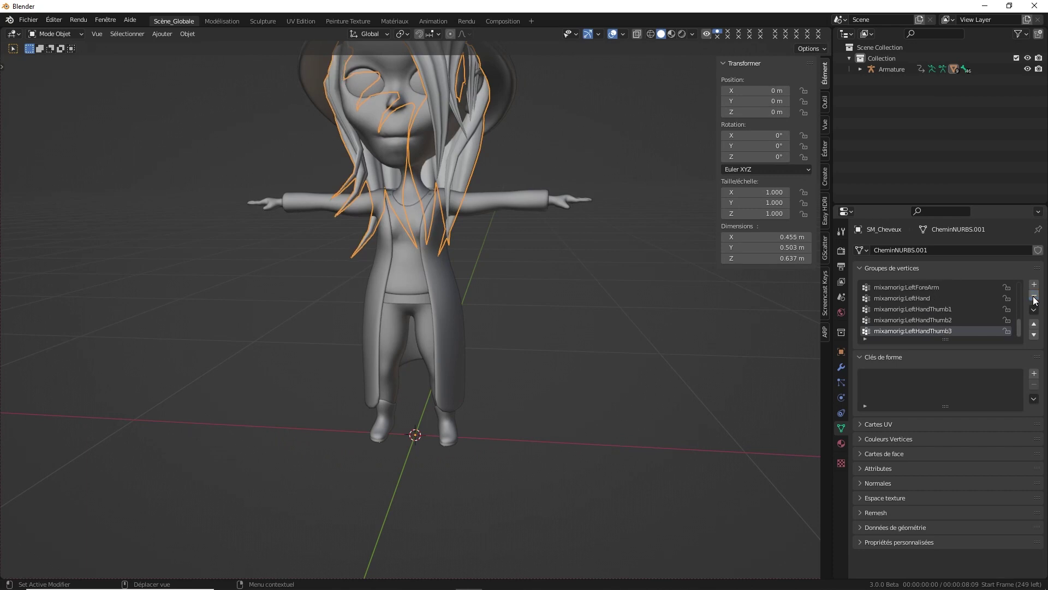
click(1034, 296)
- Remove the hair's arm, shoulder, spine and Neck groups so only mixamorig:Head remains
click(1034, 296)
click(1034, 296)
click(1034, 296)
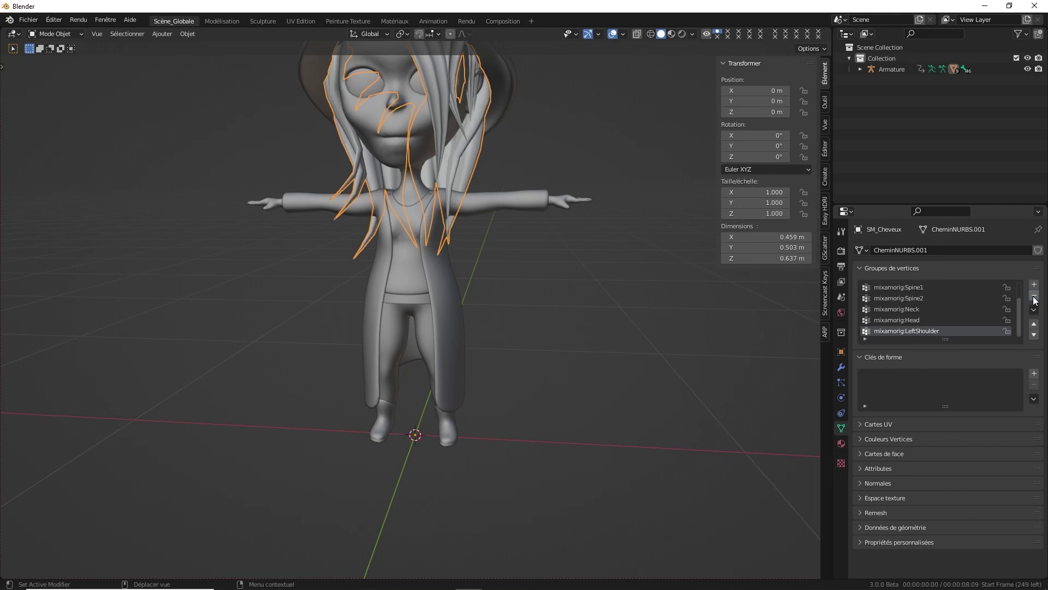
click(1034, 296)
click(917, 310)
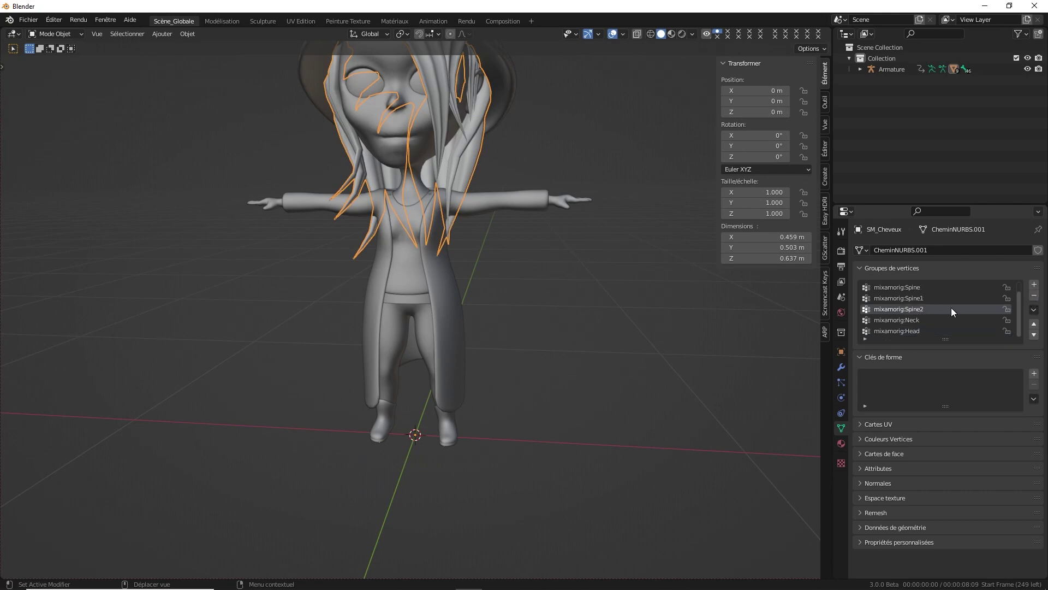
click(1034, 296)
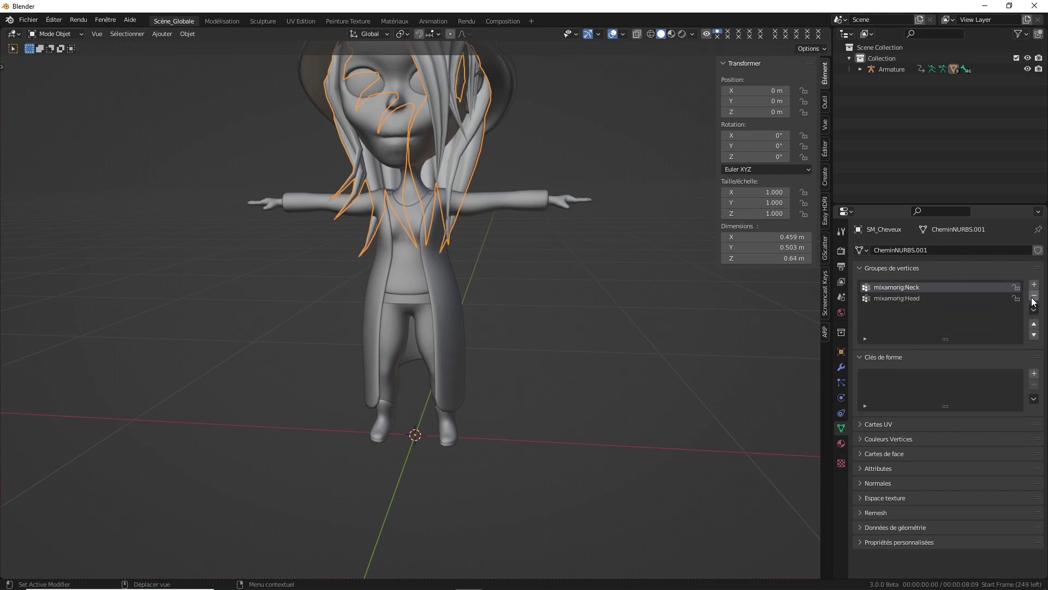
click(1034, 297)
mouse_move(382, 319)
middle_down()
mouse_move(485, 262)
mouse_move(490, 337)
mouse_move(489, 192)
middle_up()
- Select the hat SM_Chapeau_low and delete its leg, foot and right-hand finger groups
click(454, 147)
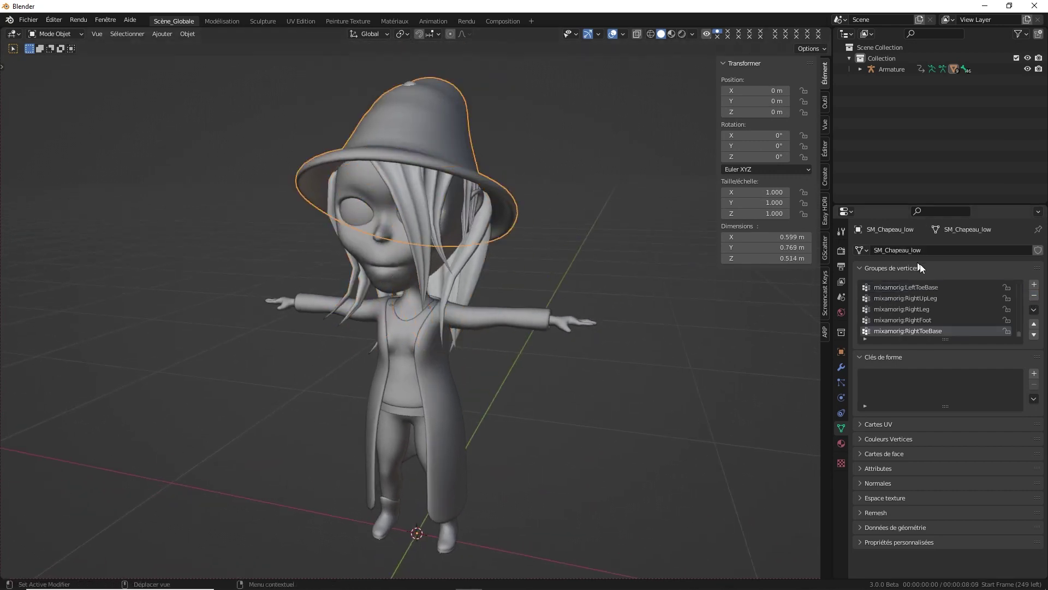
click(1035, 296)
click(1034, 296)
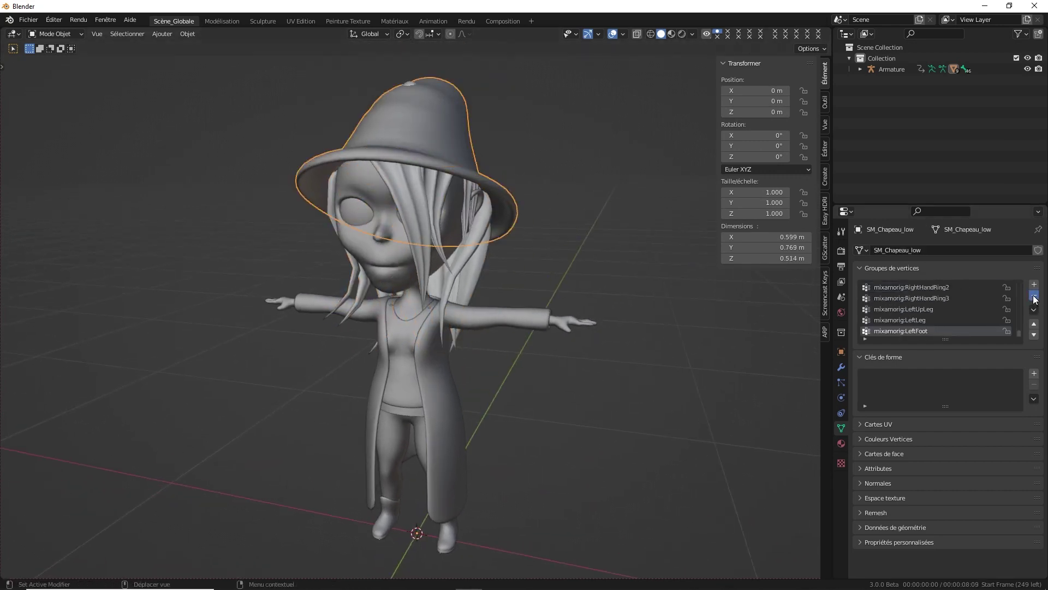
click(1034, 296)
click(1034, 296)
click(1034, 296)
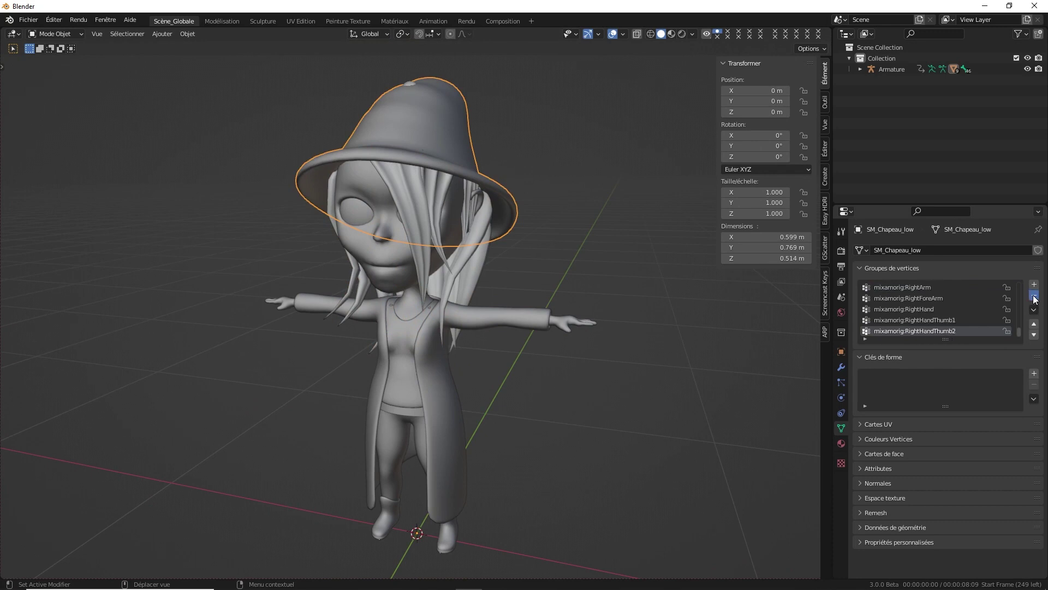
click(1034, 296)
click(1034, 296)
click(1034, 296)
click(1034, 296)
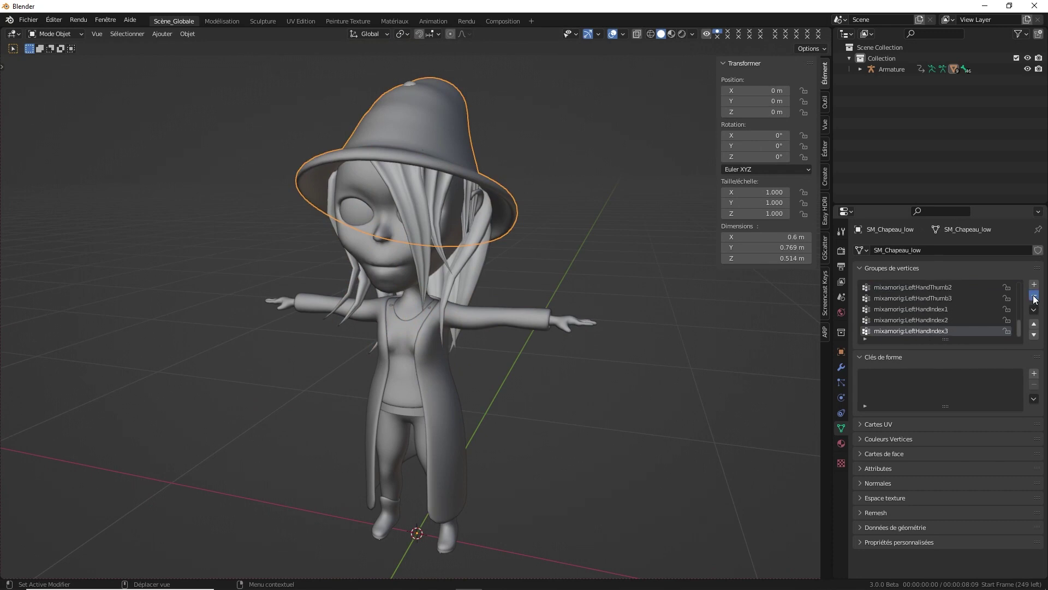
click(1034, 296)
- Delete the hat's remaining arm, finger and Neck groups, then select the eyes SM_Yeux1
click(1034, 296)
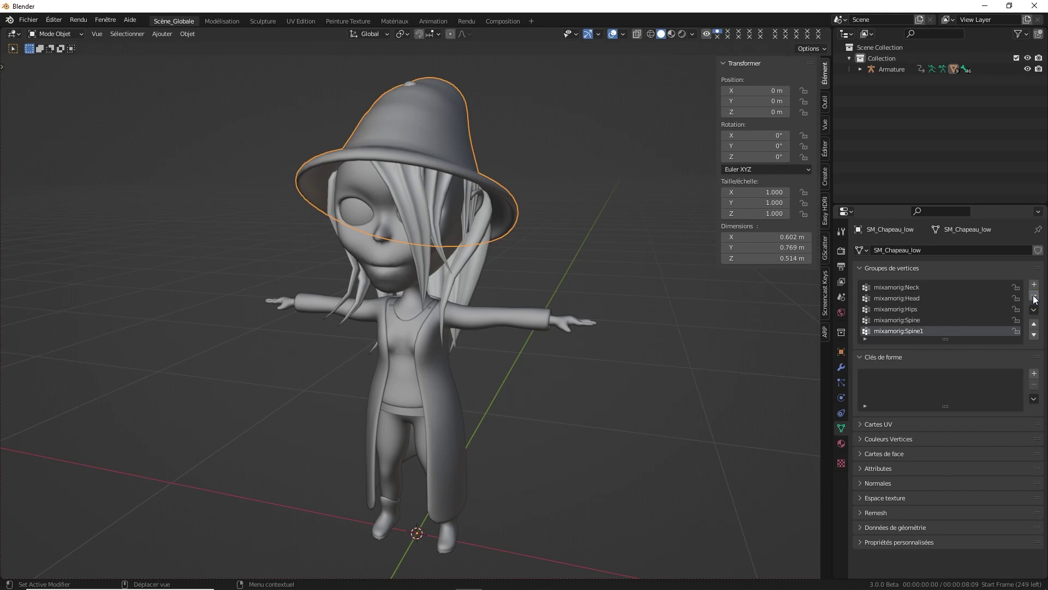
click(1034, 296)
click(1034, 296)
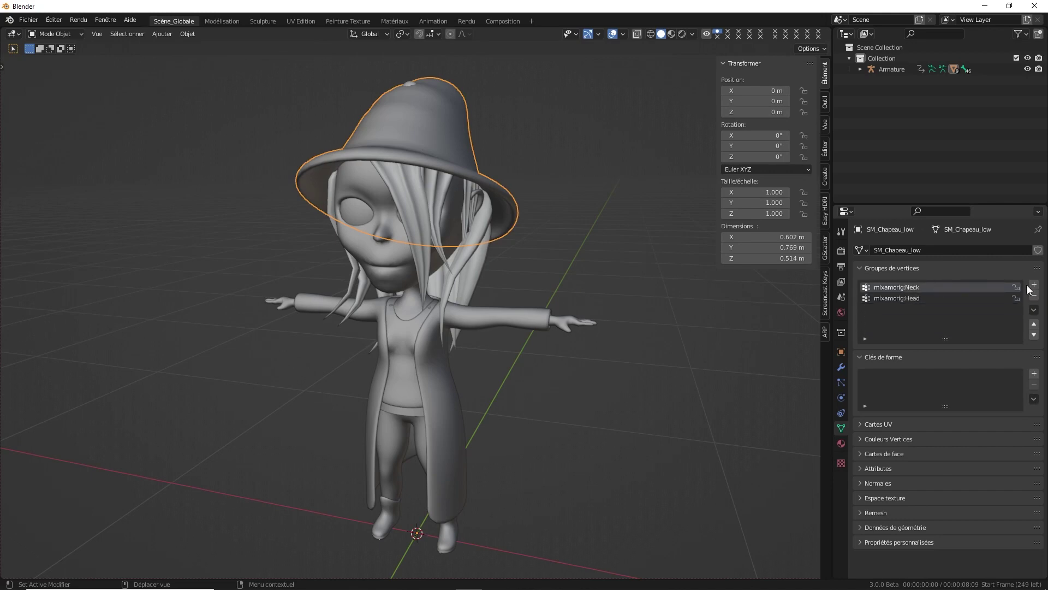
click(1034, 296)
mouse_move(483, 255)
middle_down()
mouse_move(525, 315)
mouse_move(597, 295)
middle_up()
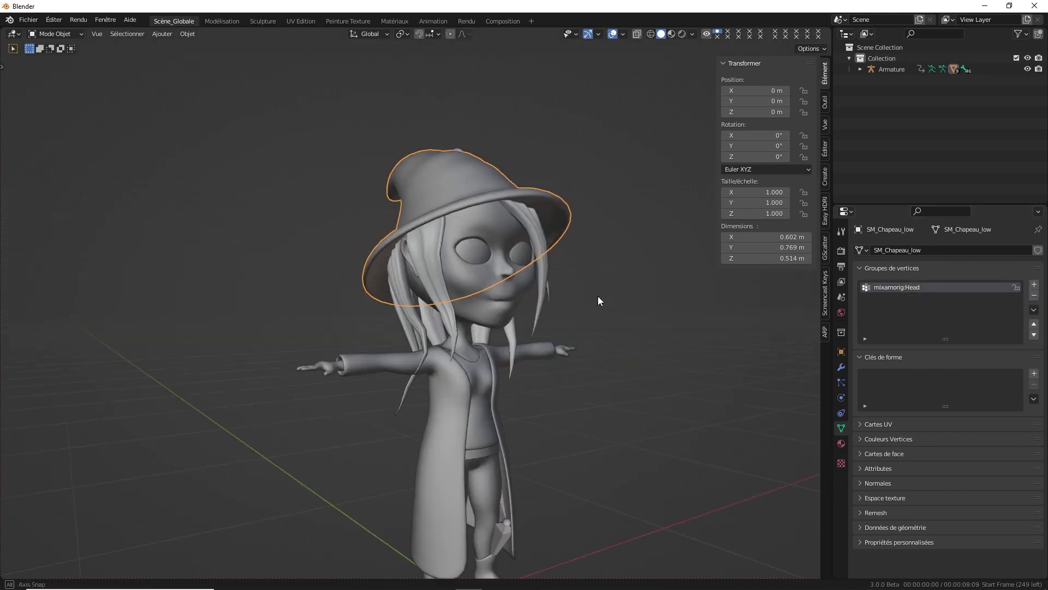
scroll(491, 295, up, 4)
click(421, 294)
- Delete the eyes' leg, foot, finger, arm and hand vertex groups, leaving only mixamorig:Head
click(1034, 295)
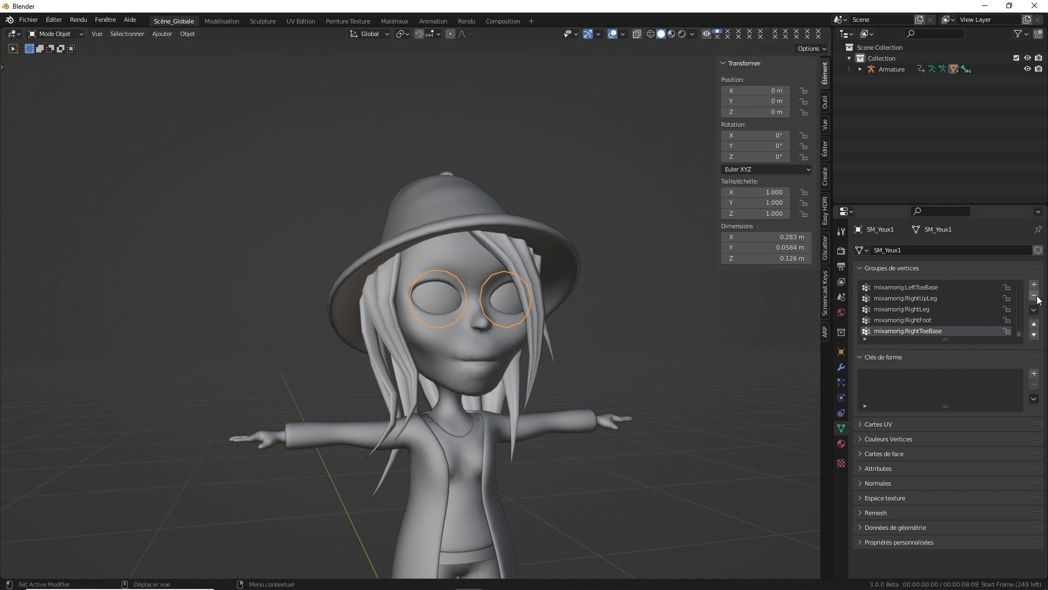
click(1034, 296)
click(1034, 295)
click(1034, 296)
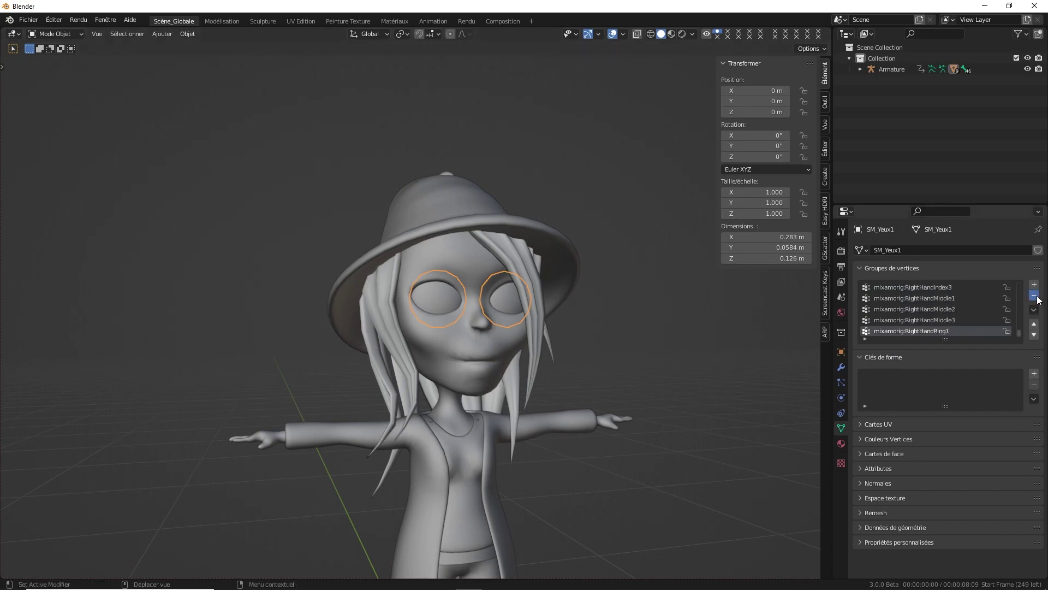
click(1034, 295)
click(1034, 296)
click(1034, 296)
click(1034, 296)
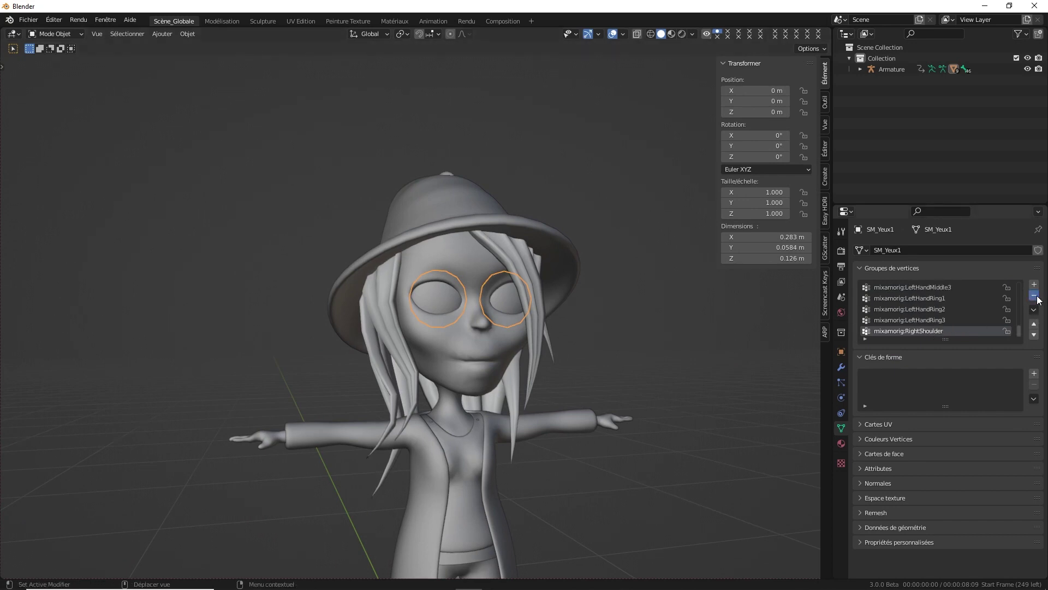
click(1034, 296)
click(1034, 296)
click(1034, 296)
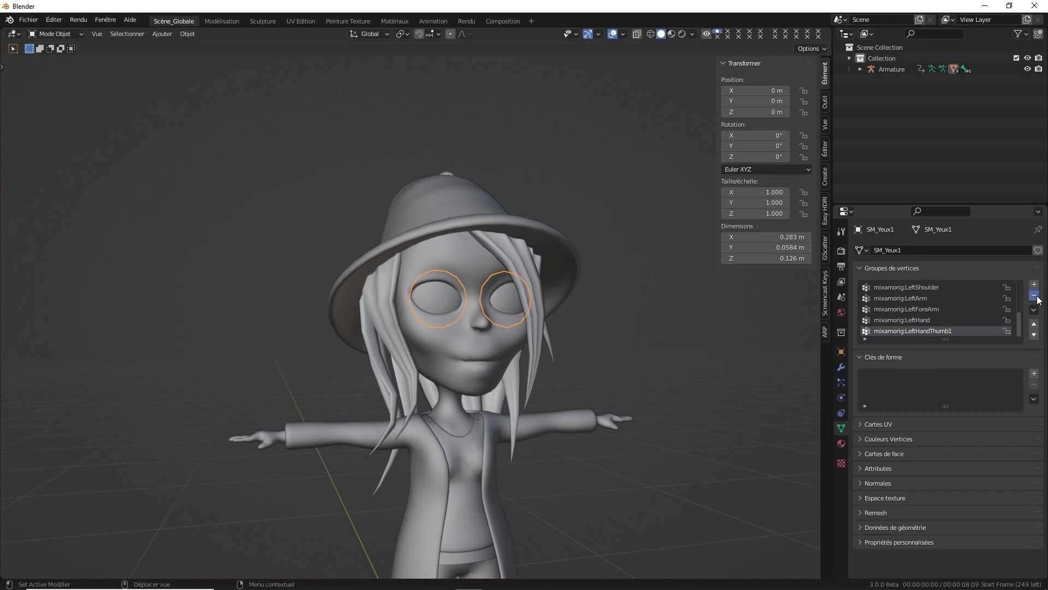
click(1034, 296)
click(1034, 296)
click(1034, 296)
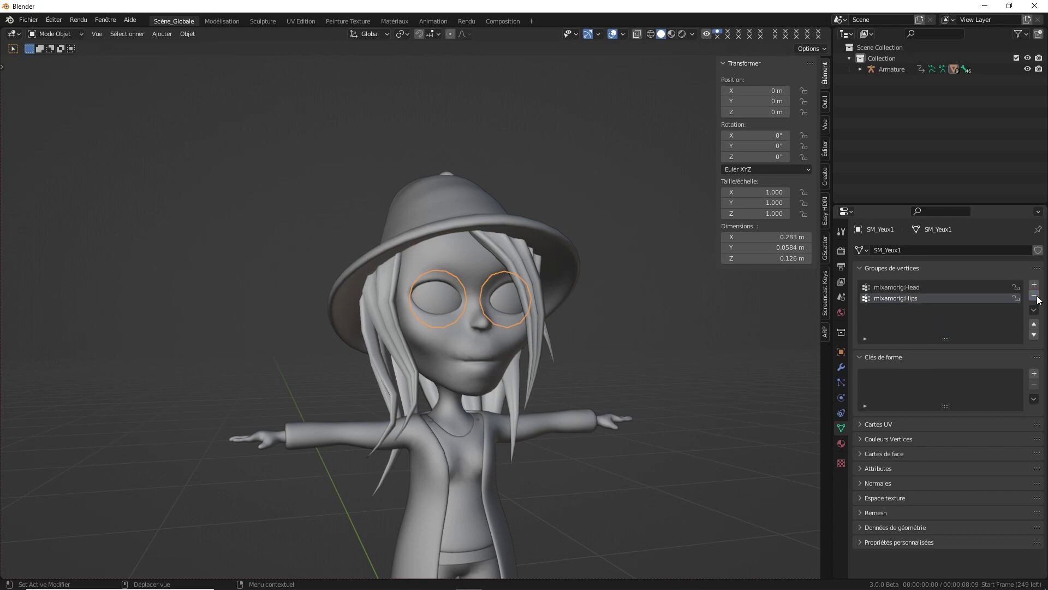
- Switch to the front view and select all objects in the scene
mouse_move(541, 333)
middle_down()
mouse_move(571, 342)
mouse_move(583, 284)
middle_up()
key(a)
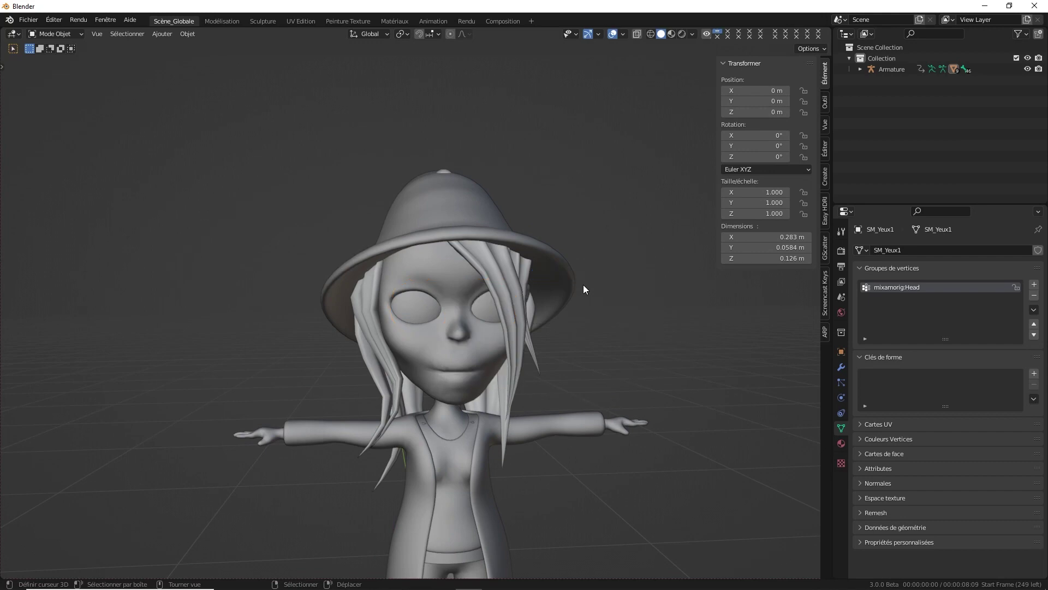
key(KP_5)
key(a)
click(581, 254)
- Export only selected Armature and Mesh objects as FBX, overwriting SK_Soricere_TPose.fbx in Rigs
scroll(491, 218, down, 3)
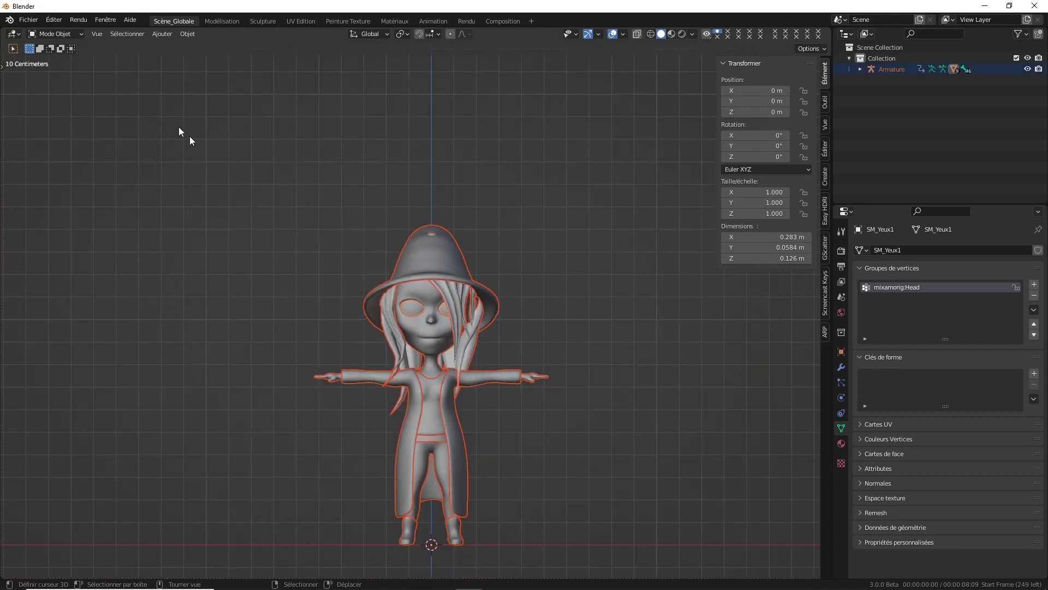
click(28, 19)
mouse_move(45, 178)
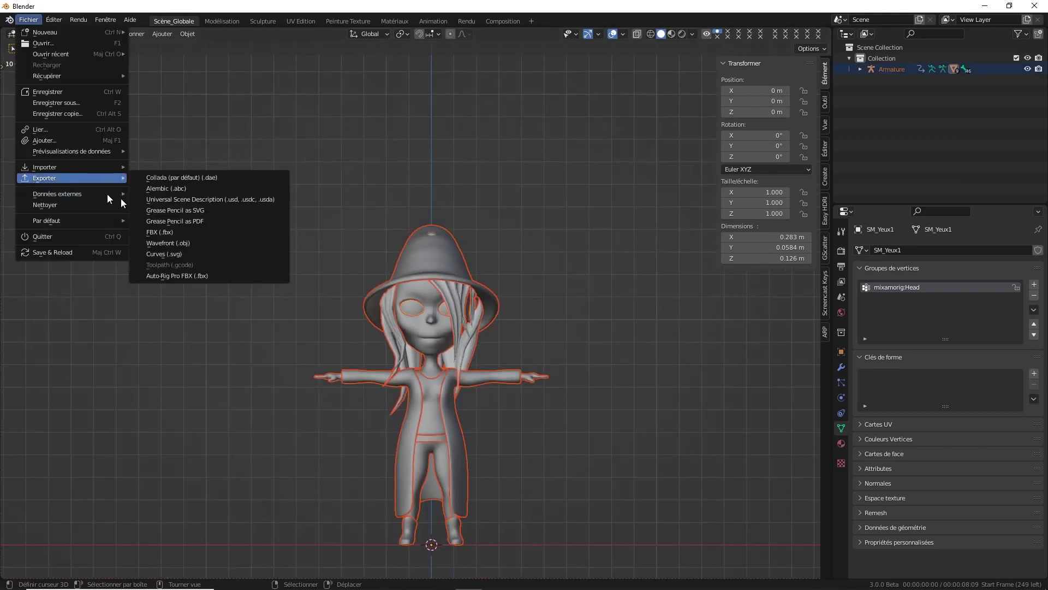
click(176, 234)
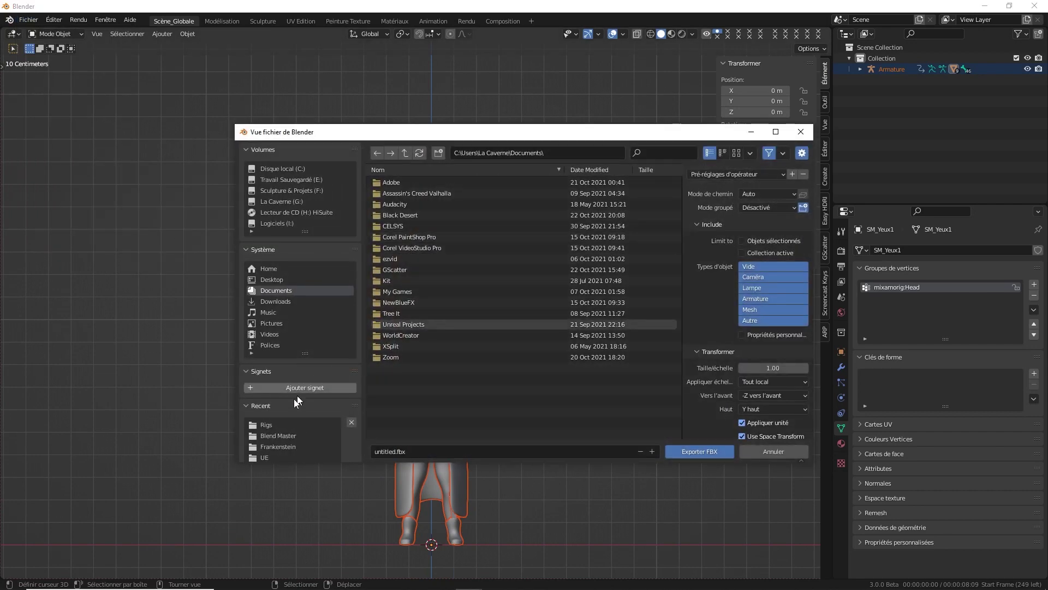
click(425, 193)
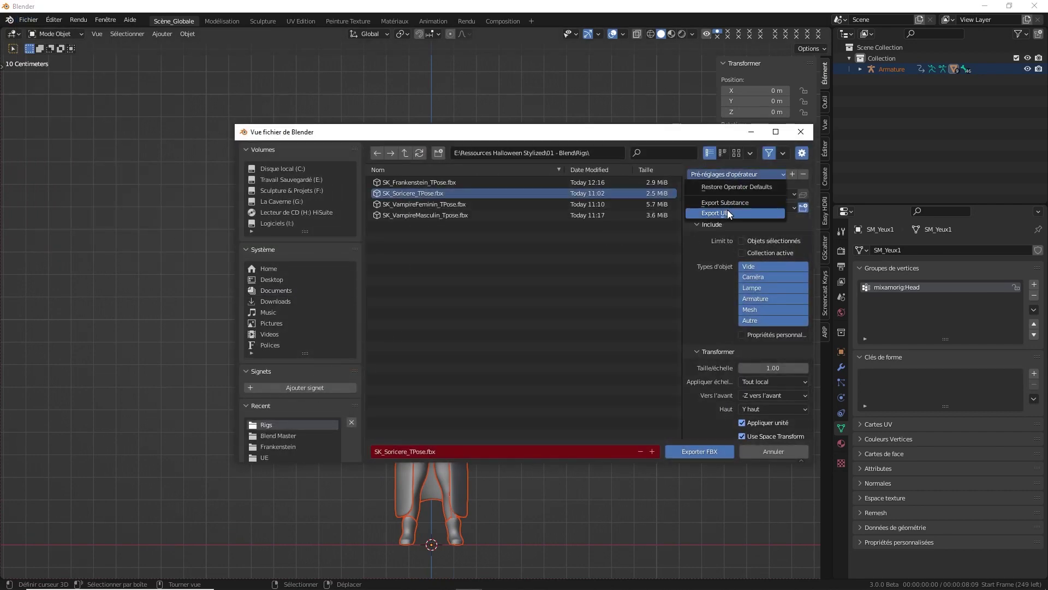
click(742, 241)
click(765, 299)
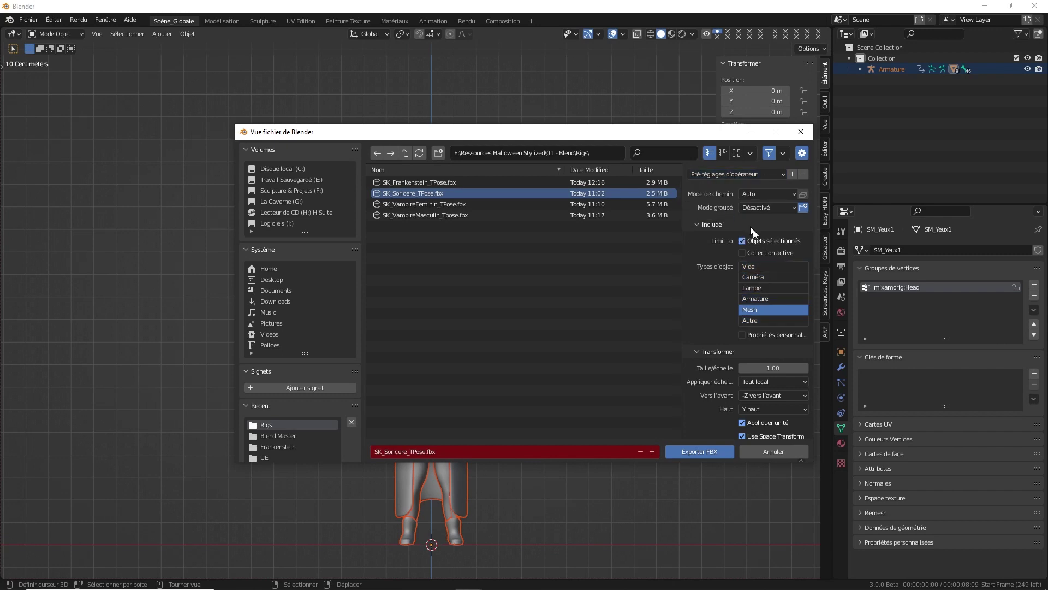
click(763, 309)
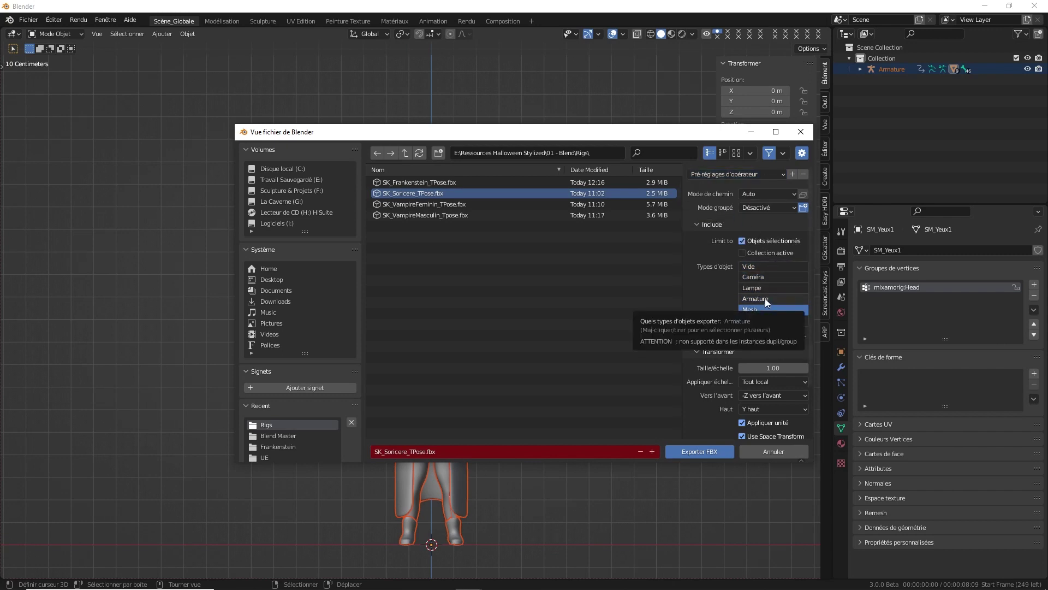
shift+click(765, 298)
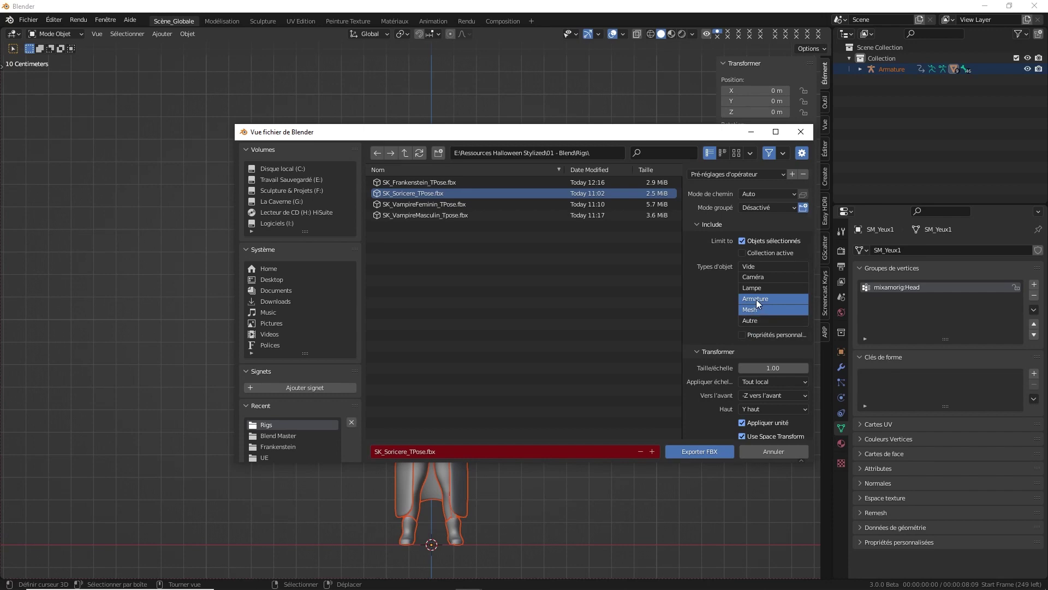
scroll(756, 317, down, 3)
click(694, 454)
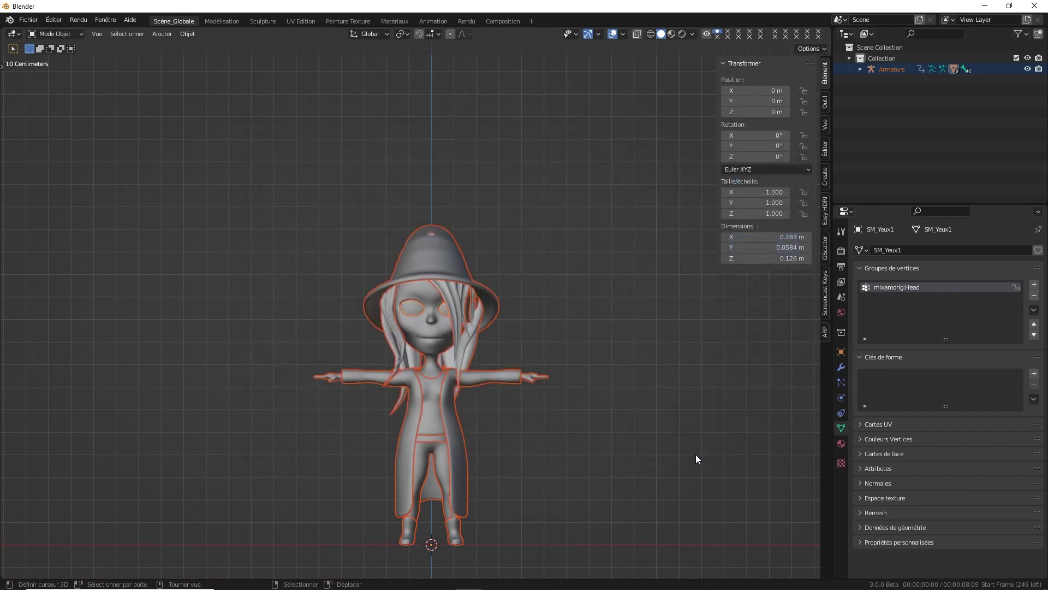
- Save the witch scene over SK_Sorcière.blend
click(30, 19)
click(61, 94)
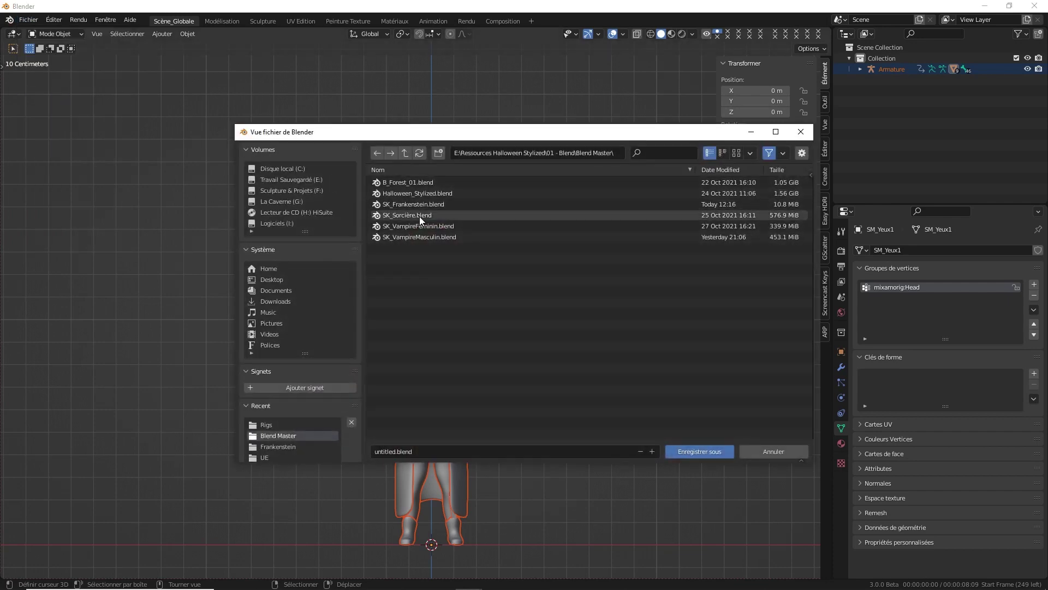
click(423, 215)
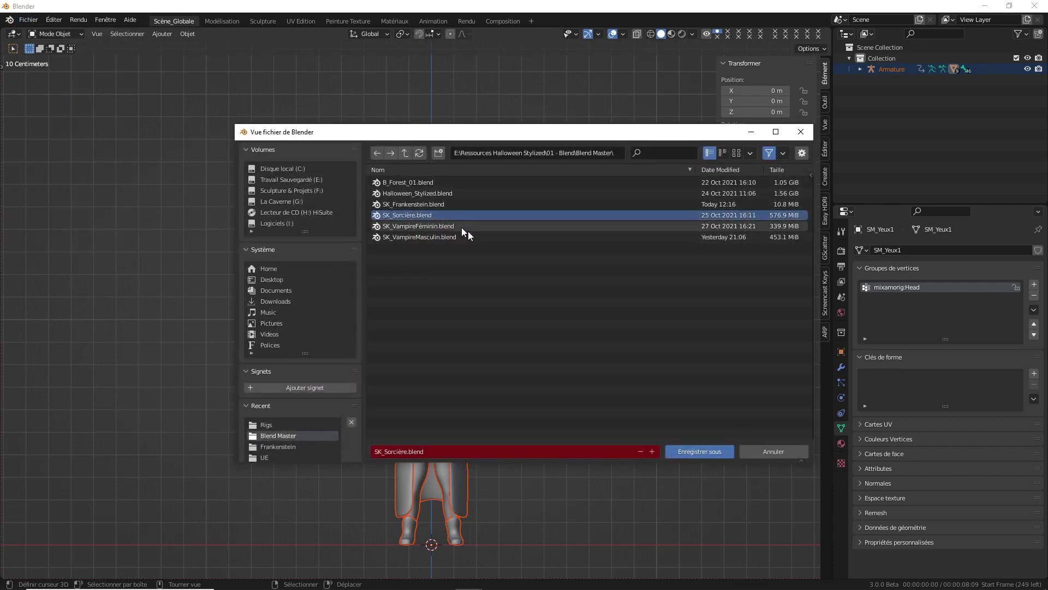
click(711, 452)
- Start a new General scene
scroll(432, 301, down, 1)
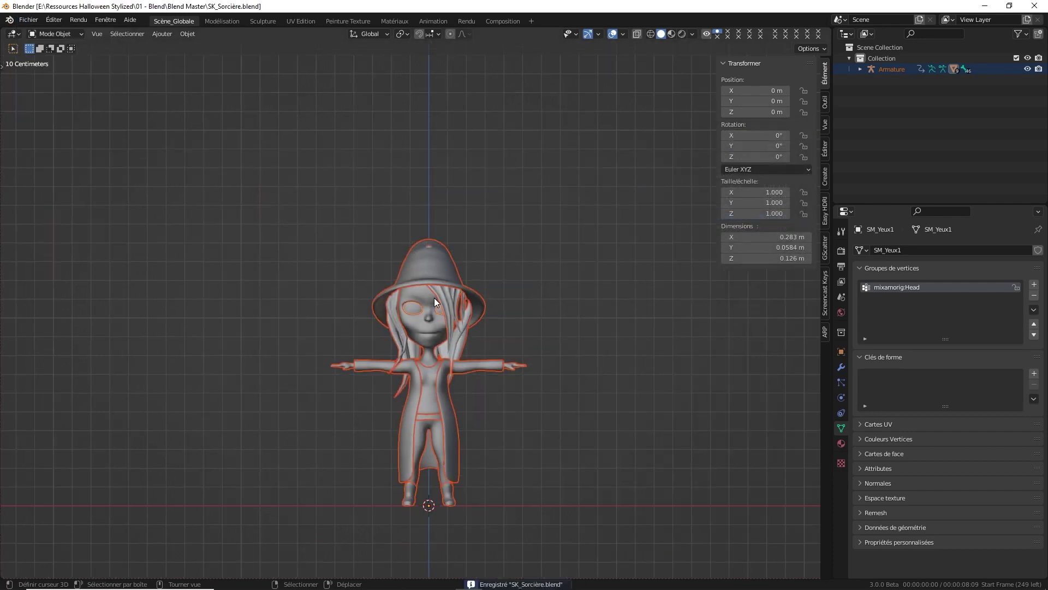
click(29, 20)
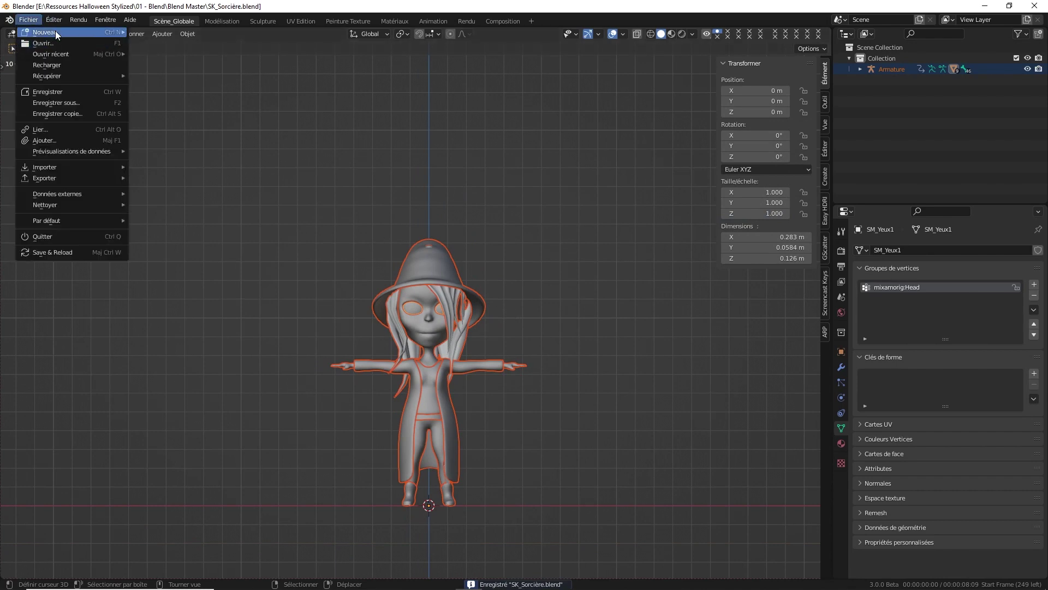
click(28, 20)
mouse_move(45, 32)
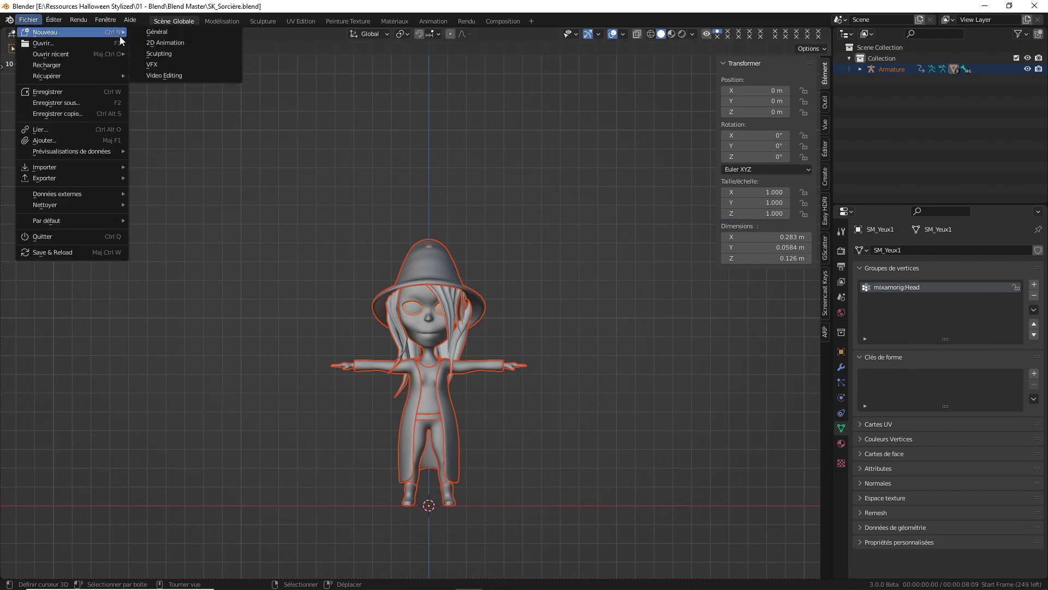
click(150, 33)
- Purge unused data-blocks repeatedly until no orphaned data remains
key(F4)
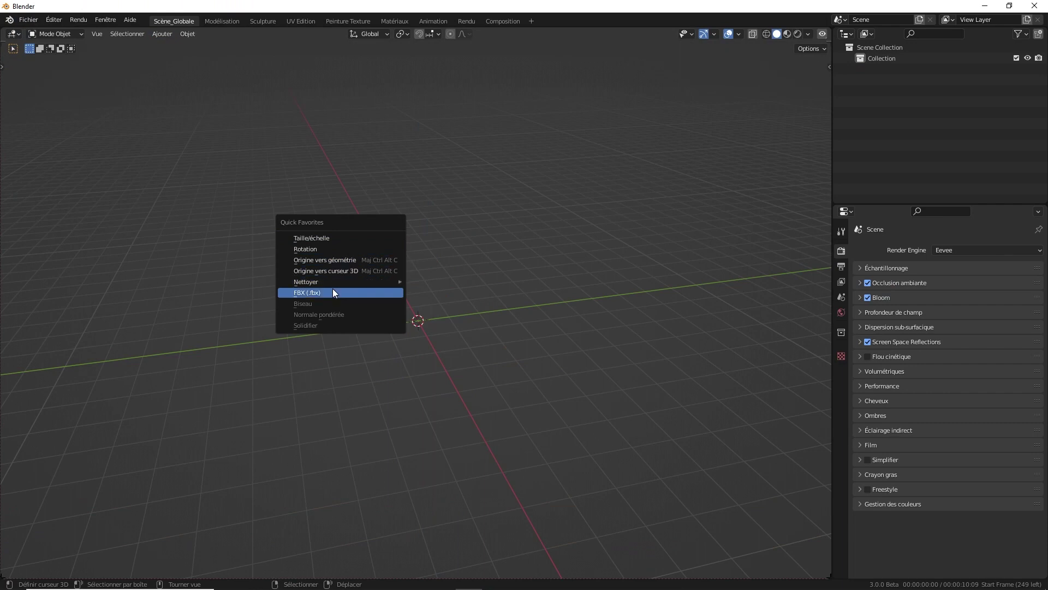
click(440, 280)
key(q)
mouse_move(399, 280)
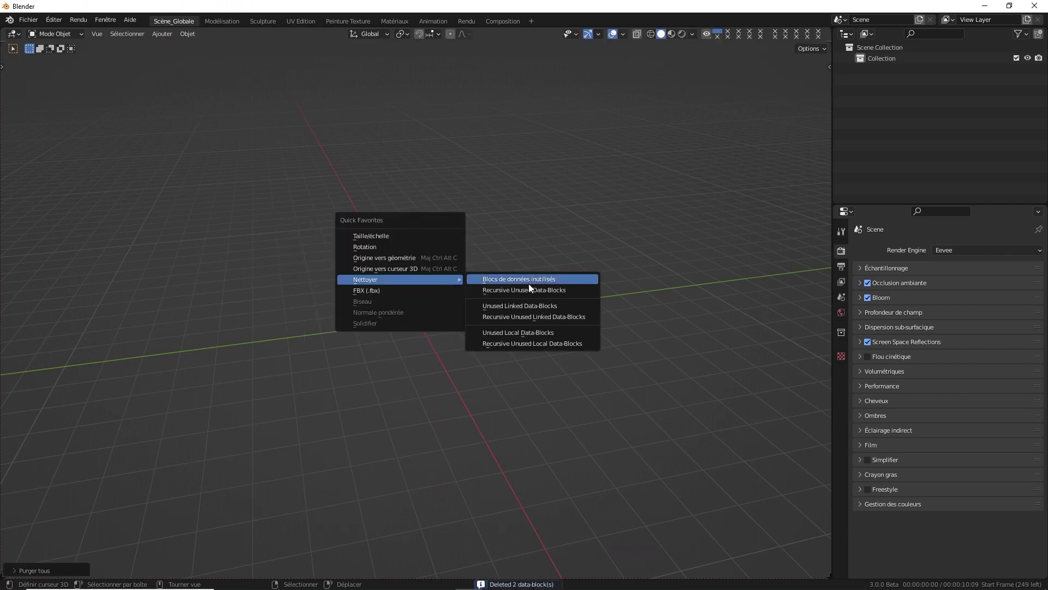
click(528, 283)
key(q)
click(581, 321)
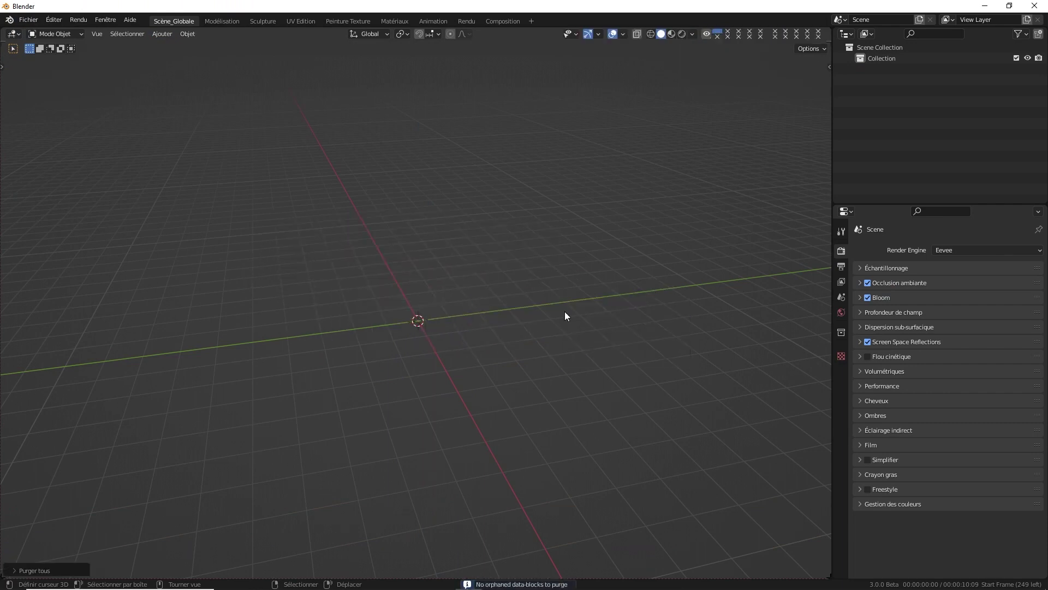
key(q)
click(593, 336)
key(q)
key(q)
click(603, 376)
key(q)
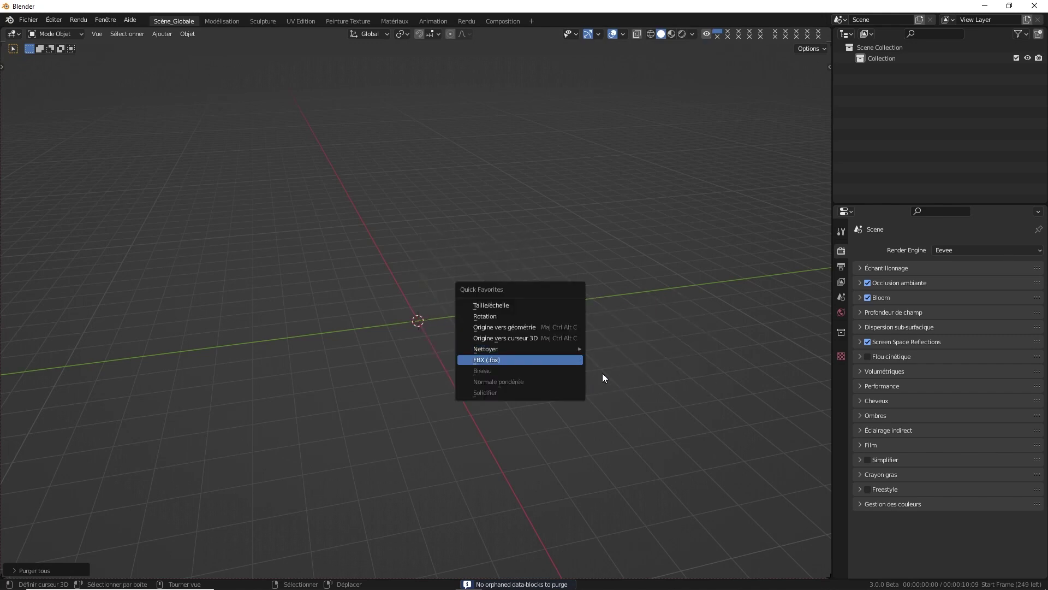
mouse_move(486, 349)
click(631, 411)
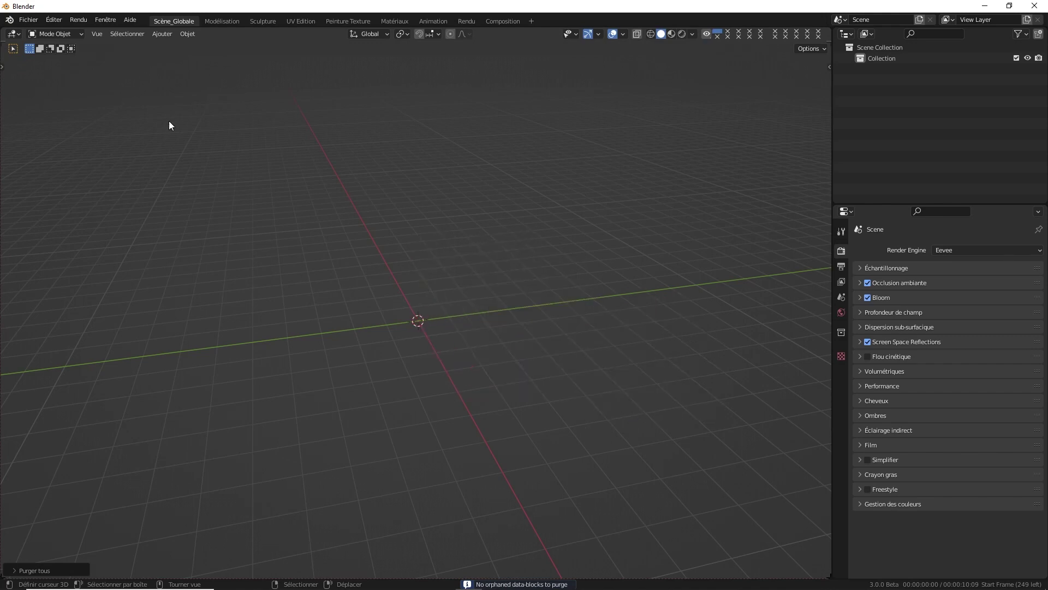
- Import the vampire character FBX from the Rigs folder and frame it in view
click(29, 20)
mouse_move(45, 167)
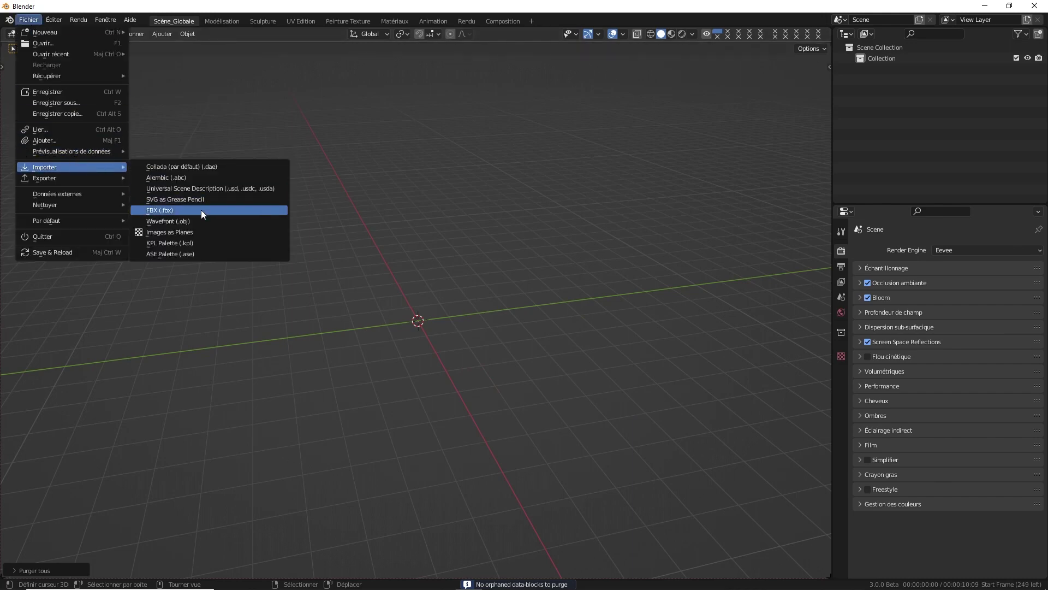
click(186, 215)
click(286, 432)
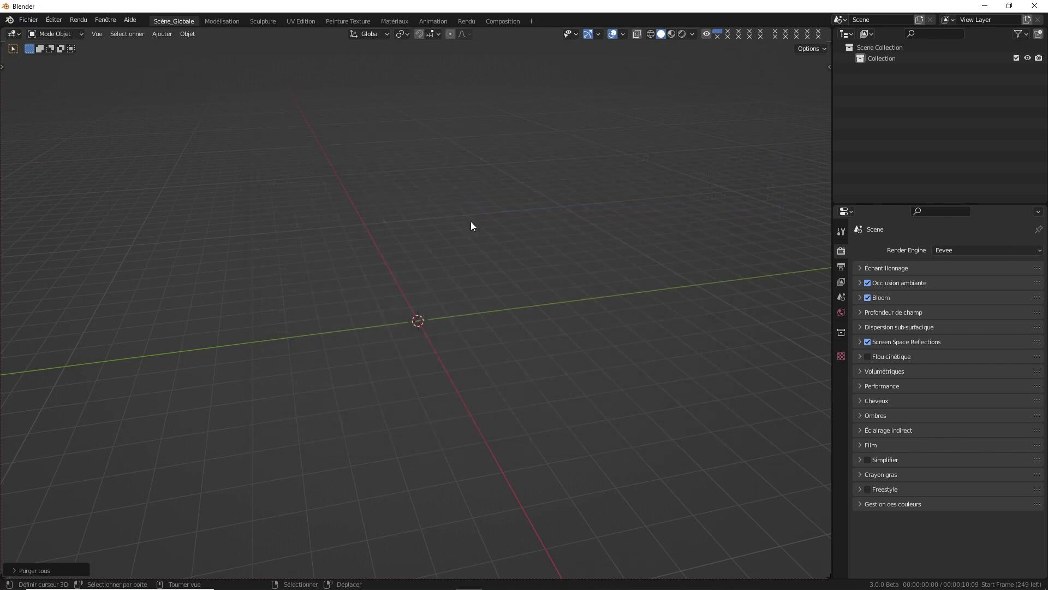
key(KP_Decimal)
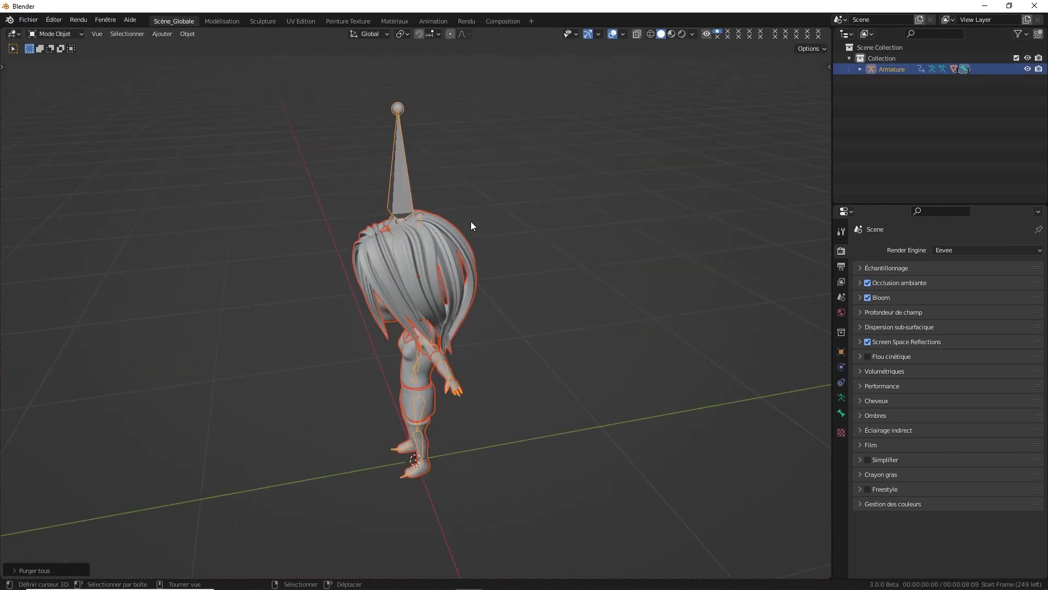
middle_drag(471, 221, 489, 223)
- Scale the imported armature up by 100
key(s)
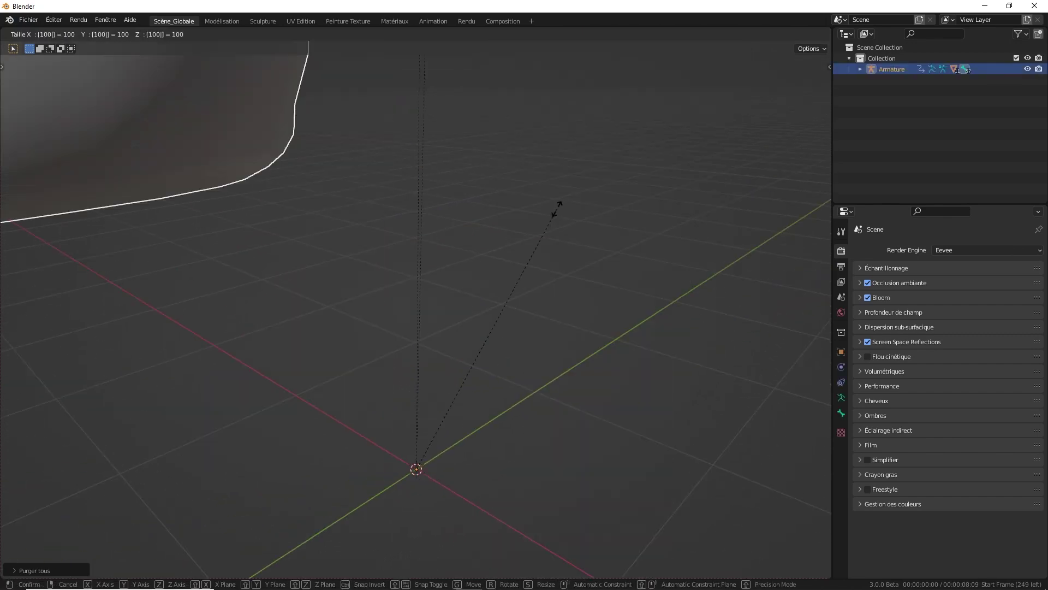
click(557, 213)
key(KP_Decimal)
mouse_move(554, 212)
middle_down()
mouse_move(506, 313)
mouse_move(520, 328)
mouse_move(564, 290)
middle_up()
- In front view, select all character parts and apply their scale
key(KP_1)
scroll(531, 295, down, 3)
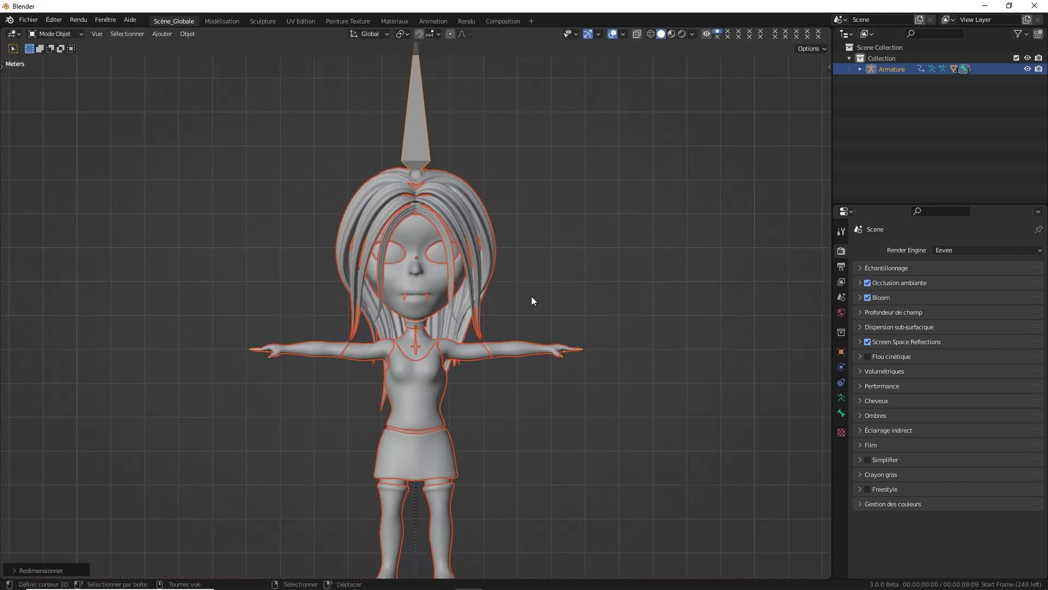
scroll(534, 247, up, 1)
key(ctrl+Tab)
click(522, 177)
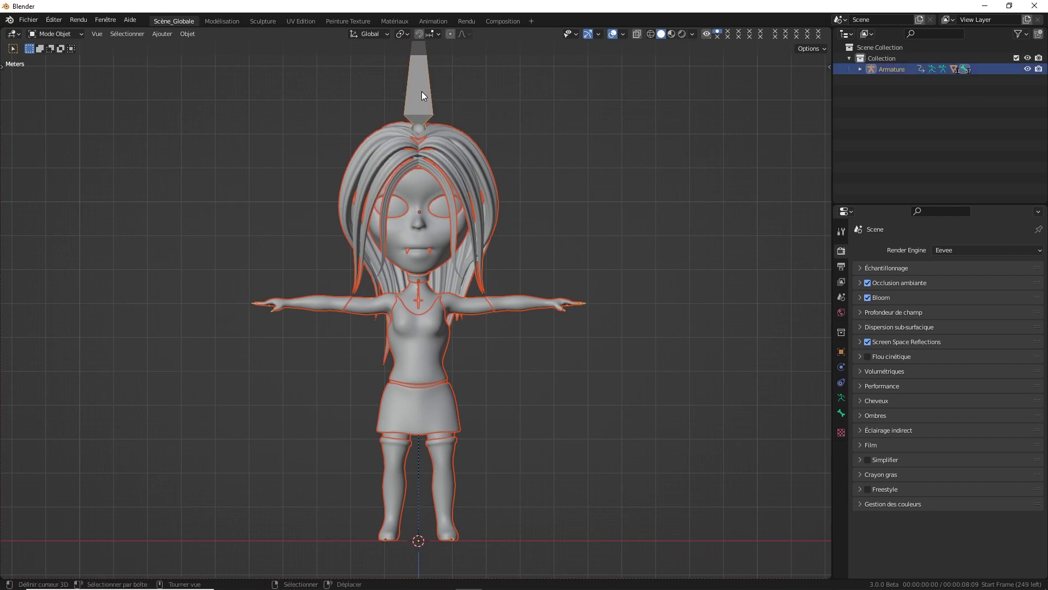
key(q)
click(379, 49)
- Reset the object origins, moving them to the character's feet
key(q)
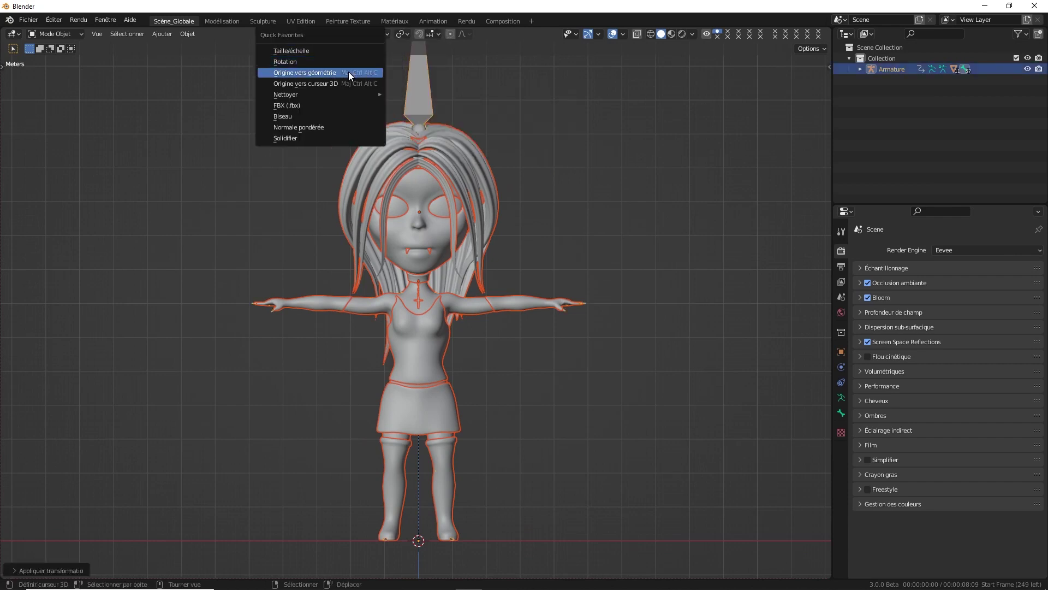
click(348, 71)
key(q)
click(324, 85)
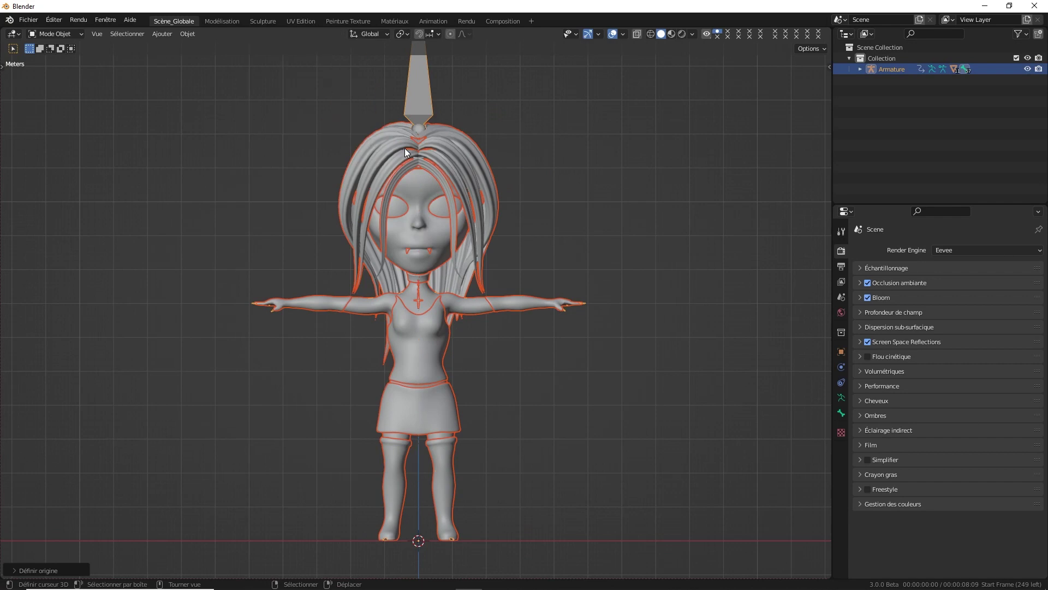
- Parent the vampire meshes to the armature using With Automatic Weights
key(ctrl+p)
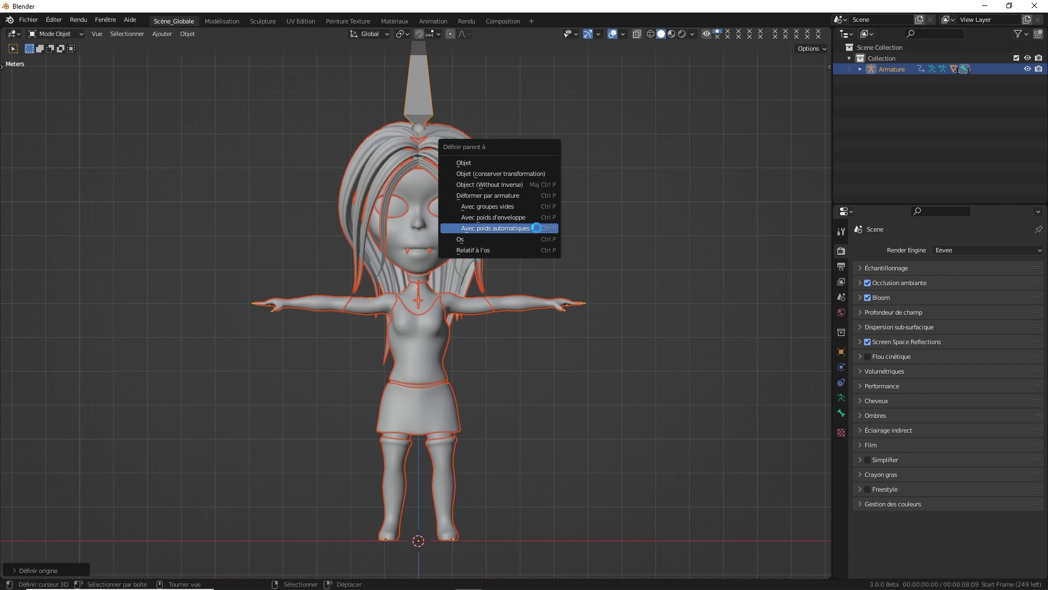
click(536, 228)
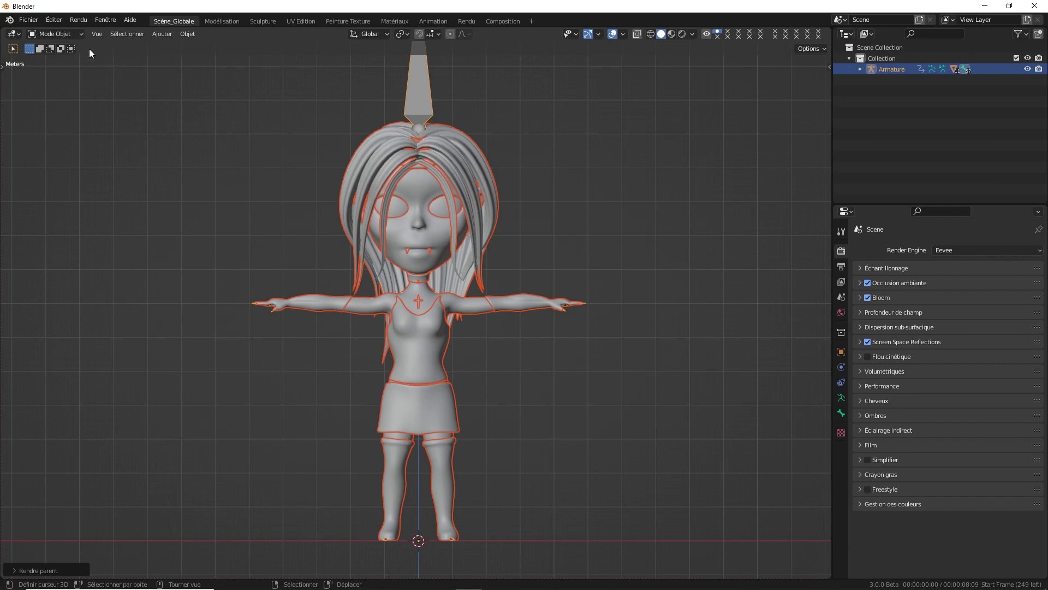
- Back in Object Mode, scale the armature by 0.1
click(402, 82)
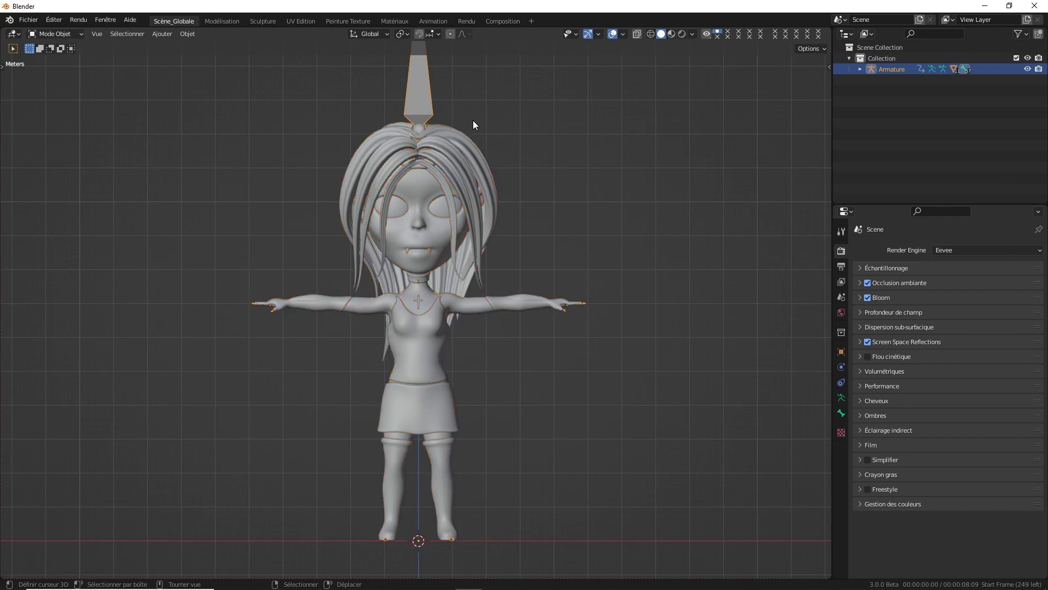
key(Tab)
key(KP_5)
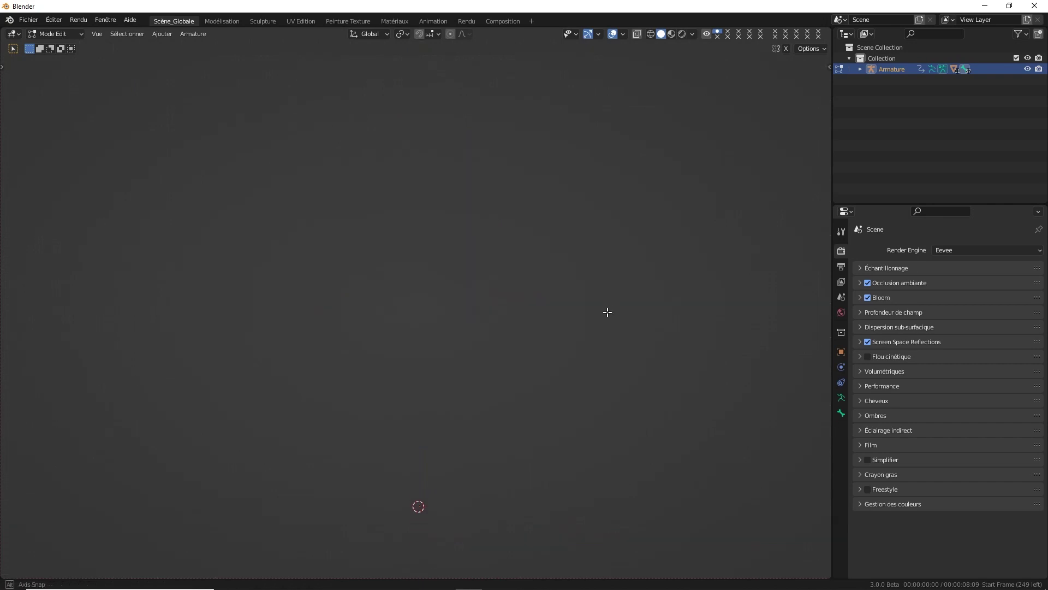
scroll(605, 323, down, 2)
scroll(607, 333, down, 2)
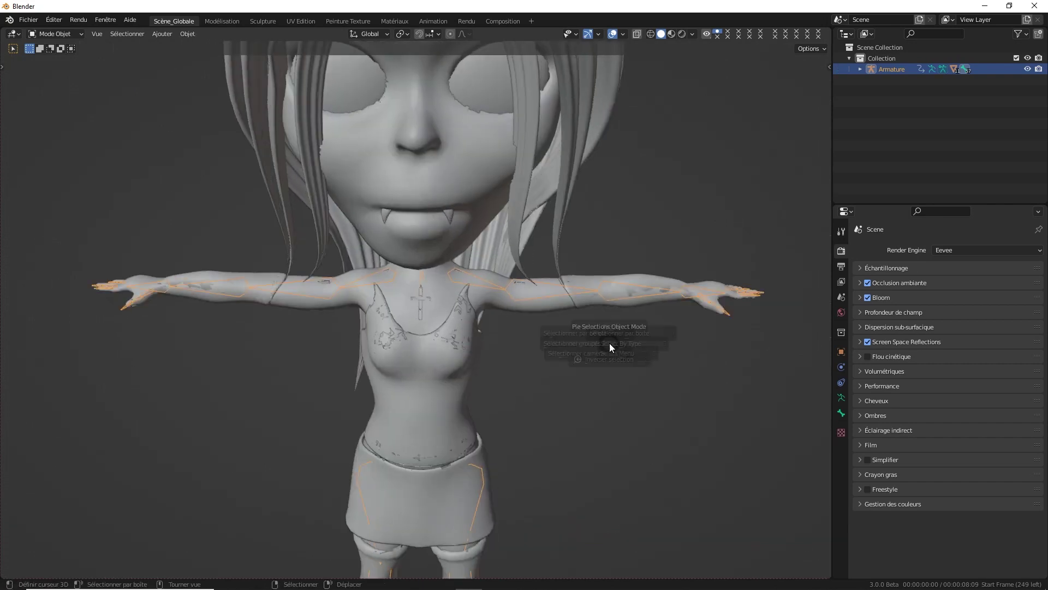
key(ctrl+Tab)
click(630, 222)
text(s0)
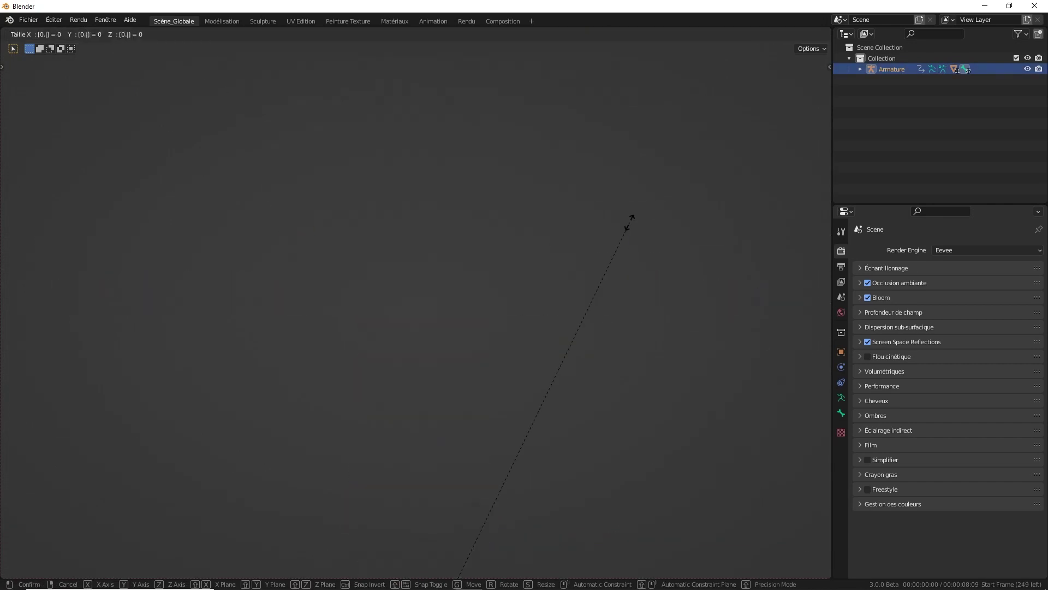
text(.1)
key(Return)
- Apply All Transforms to Deltas so the armature's scale reads 1.000, then deselect
scroll(630, 221, down, 5)
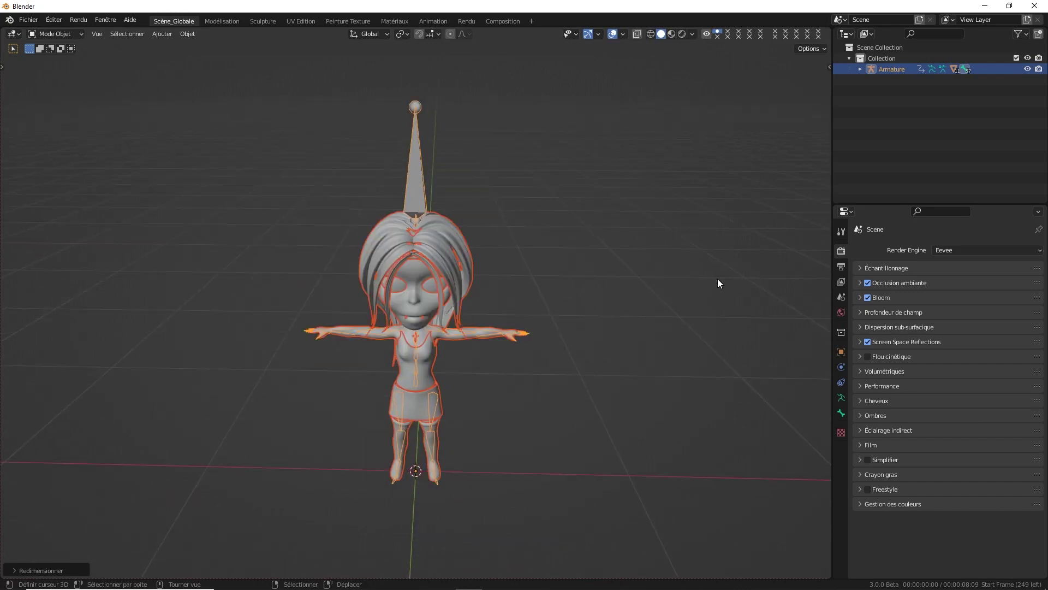
key(n)
click(825, 73)
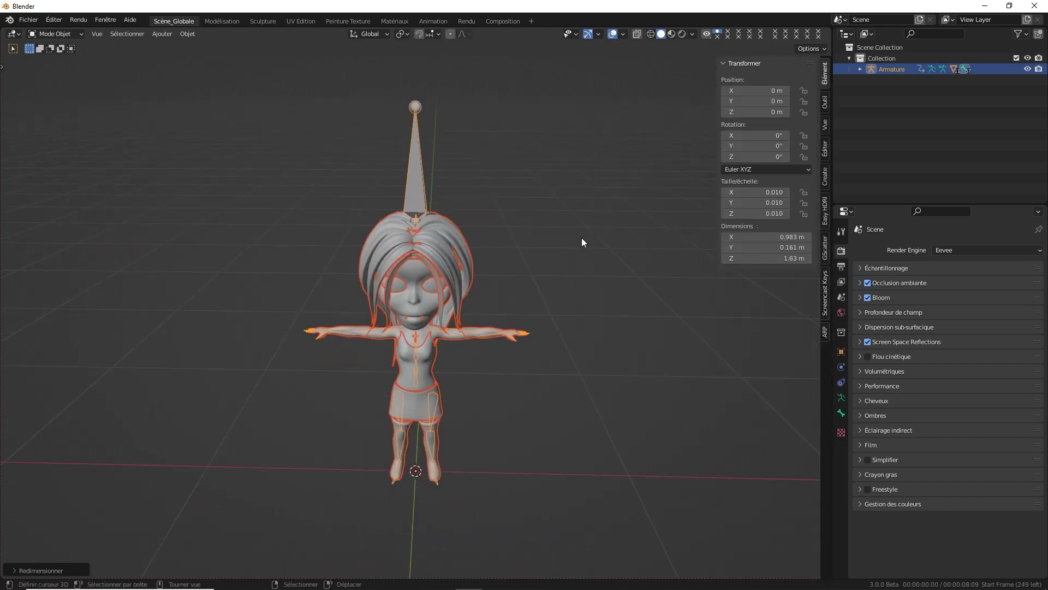
key(ctrl+a)
click(181, 36)
mouse_move(206, 90)
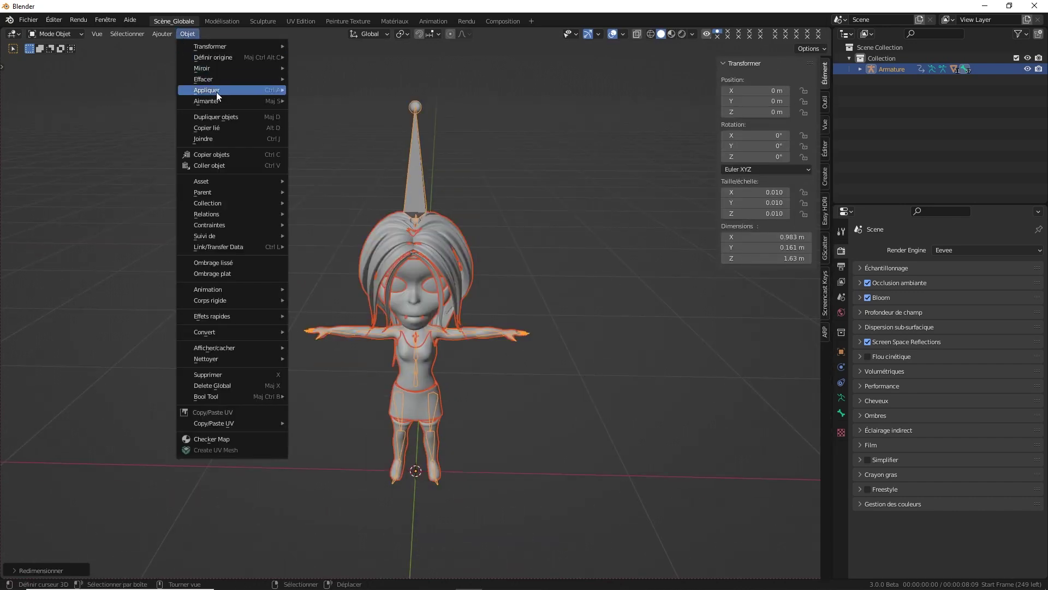
click(370, 182)
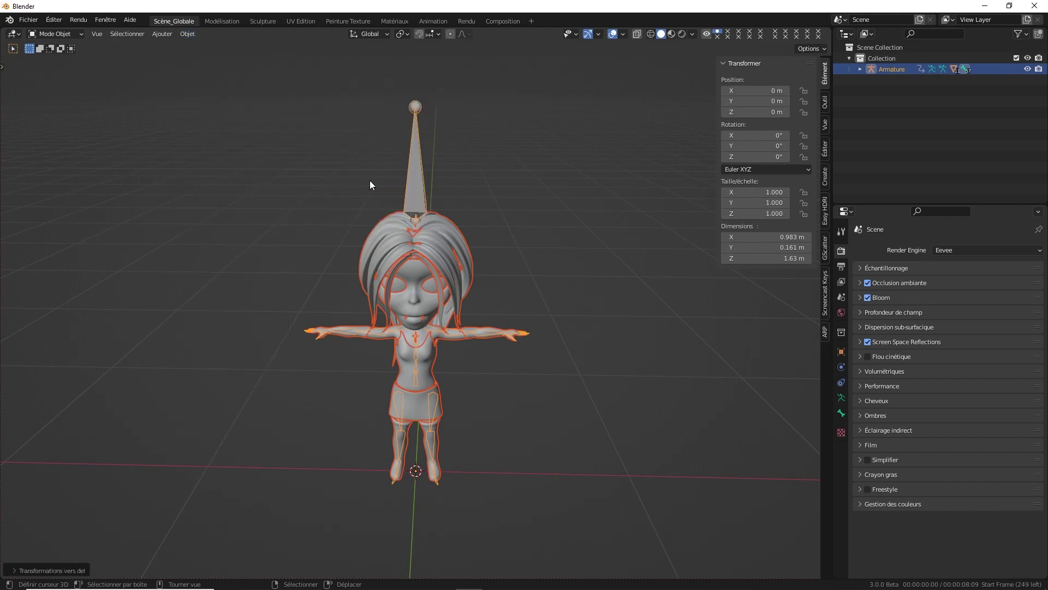
scroll(369, 180, up, 2)
scroll(530, 333, up, 3)
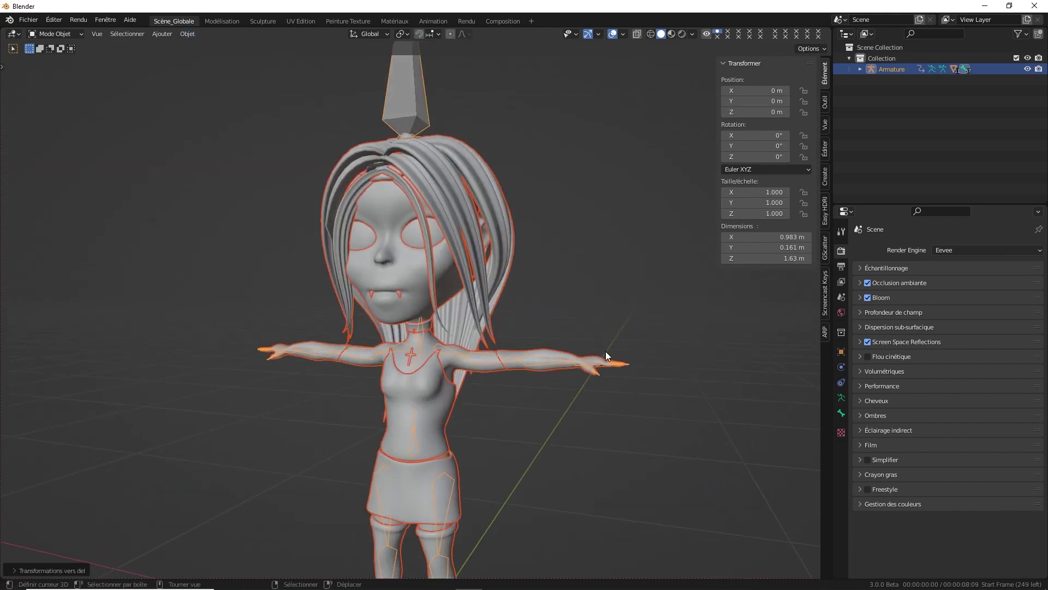
click(621, 363)
mouse_move(621, 362)
middle_down()
mouse_move(550, 329)
mouse_move(439, 352)
middle_up()
click(614, 359)
- In armature Edit Mode, select the right fingertip, head-top and both toe end bones
key(Tab)
scroll(440, 352, up, 4)
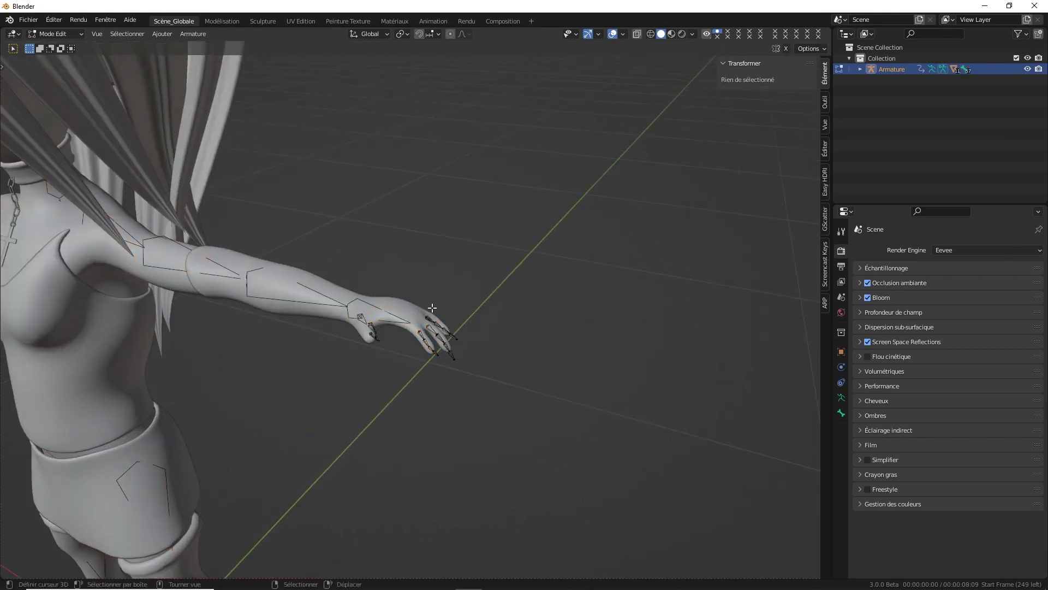
scroll(432, 308, up, 3)
click(332, 372)
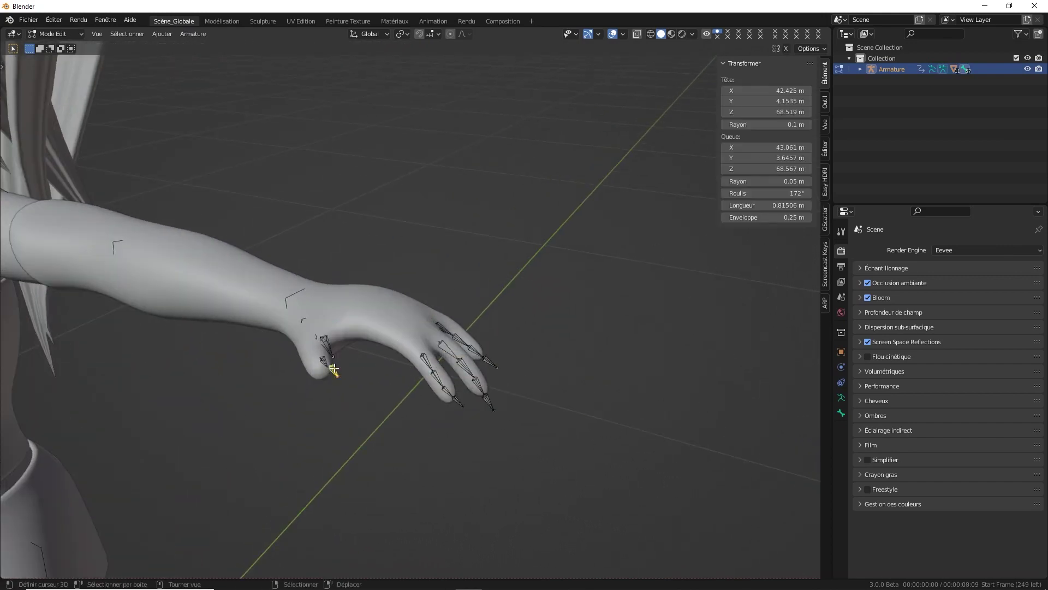
shift+click(457, 401)
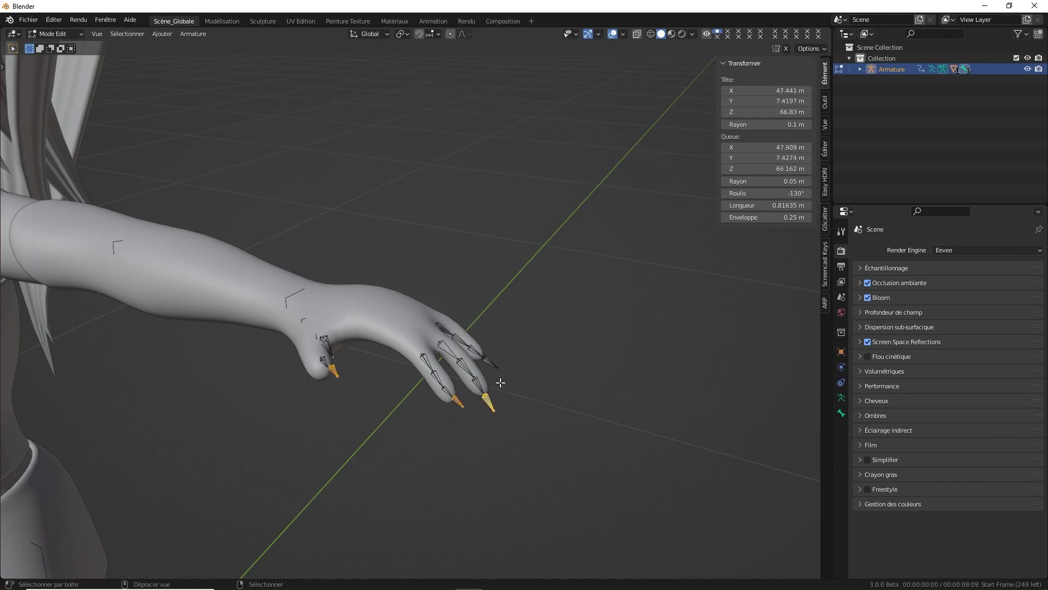
shift+click(493, 360)
scroll(382, 339, down, 6)
scroll(348, 326, down, 3)
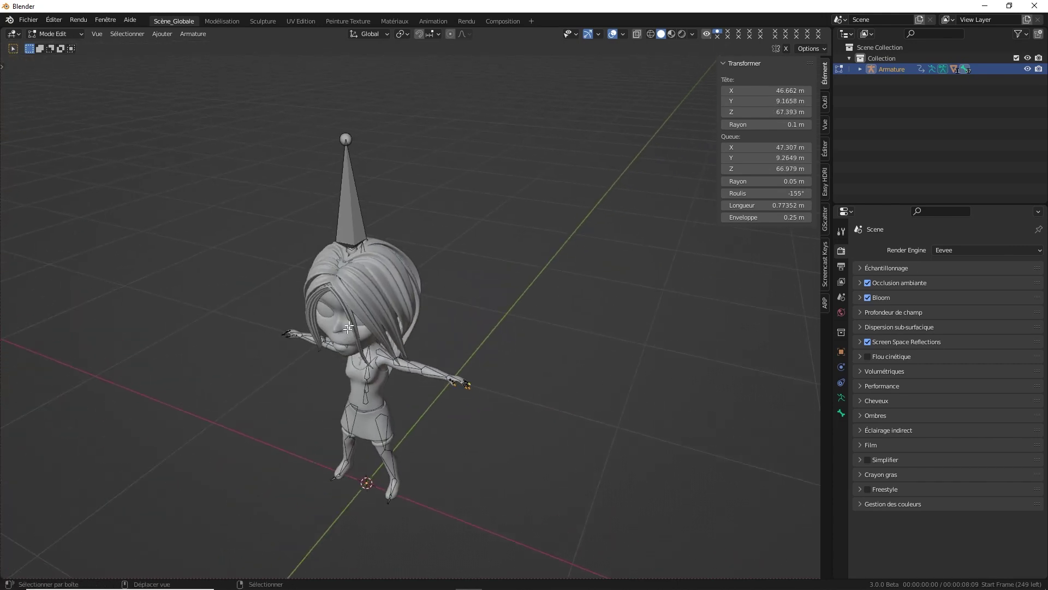
click(350, 196)
scroll(437, 328, up, 4)
scroll(454, 330, up, 4)
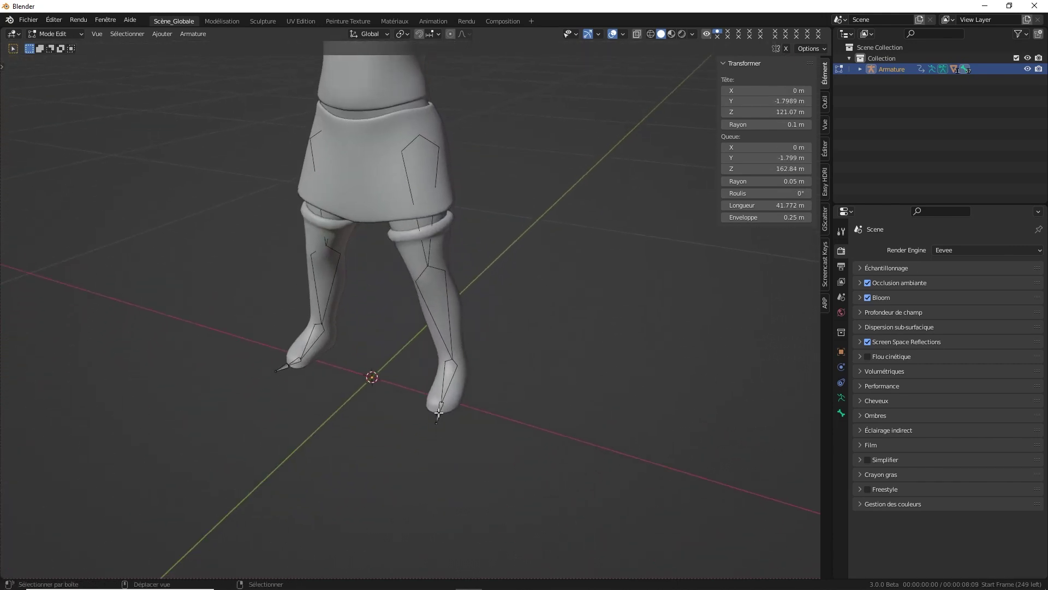
click(439, 413)
shift+click(293, 371)
- Add the left fingertip end bones to the selection and delete all selected bones
mouse_move(292, 370)
middle_down()
mouse_move(356, 274)
mouse_move(504, 438)
middle_up()
scroll(474, 320, up, 3)
middle_drag(475, 319, 419, 405)
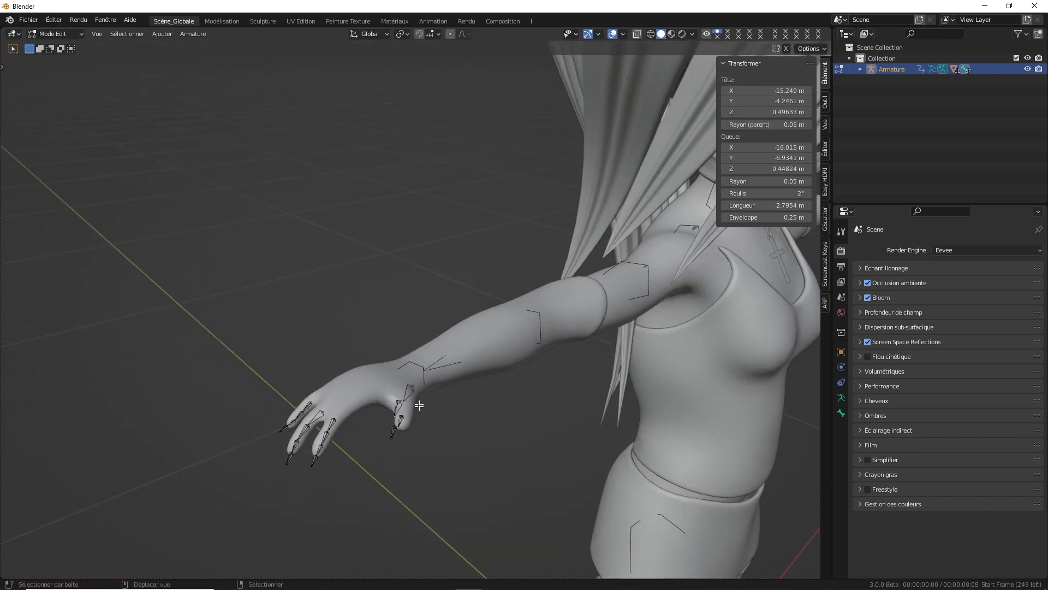
click(393, 430)
shift+click(313, 461)
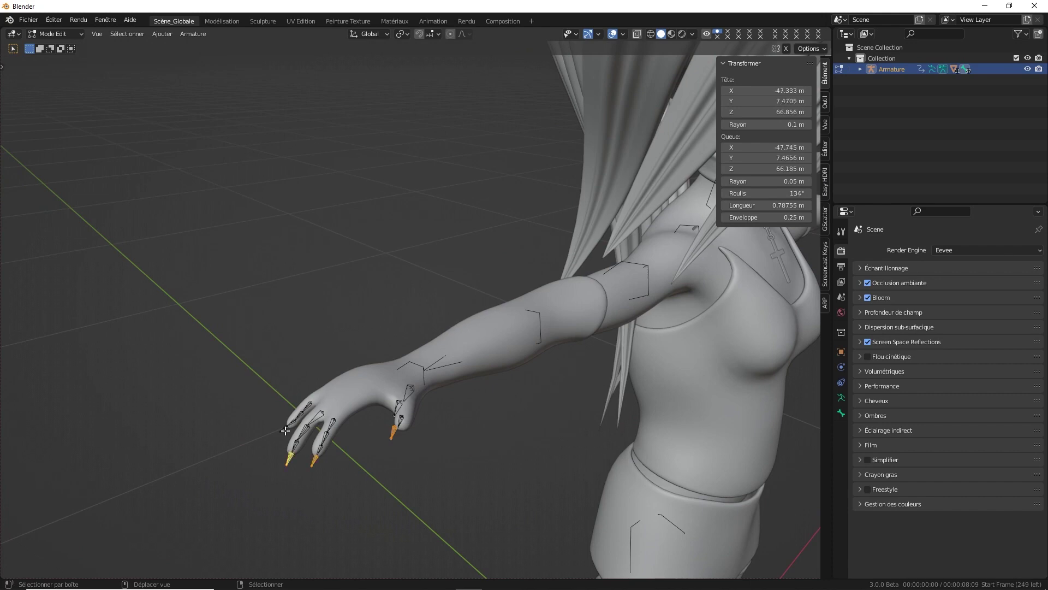
shift+click(284, 429)
key(x)
click(288, 428)
- In Object Mode, zoom to the neck and select the cross necklace SM_CollierCroix_low
key(Tab)
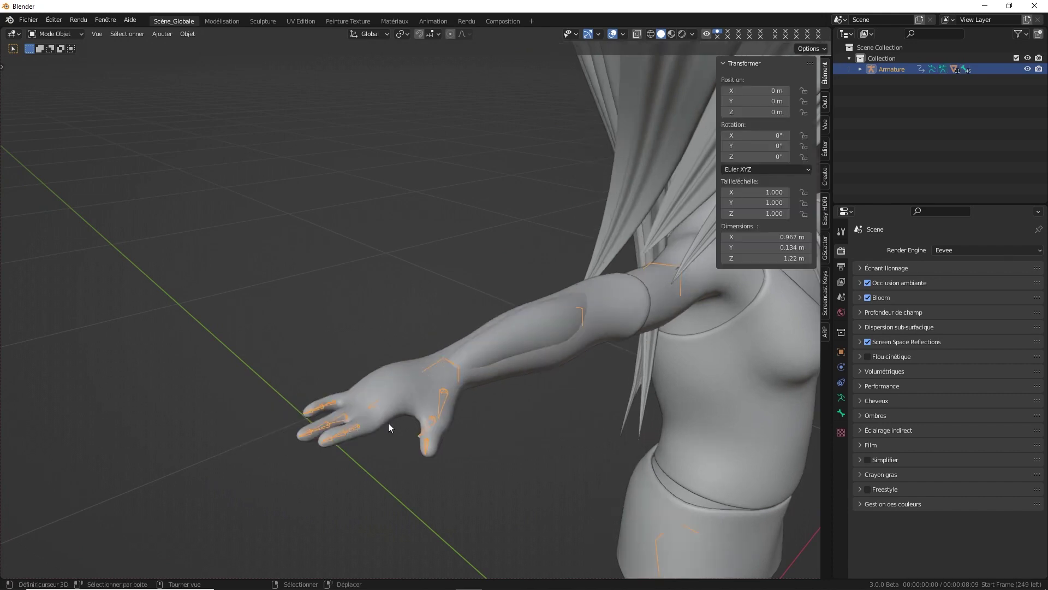
middle_drag(391, 426, 599, 388)
scroll(599, 387, up, 5)
scroll(595, 337, down, 6)
scroll(542, 418, up, 3)
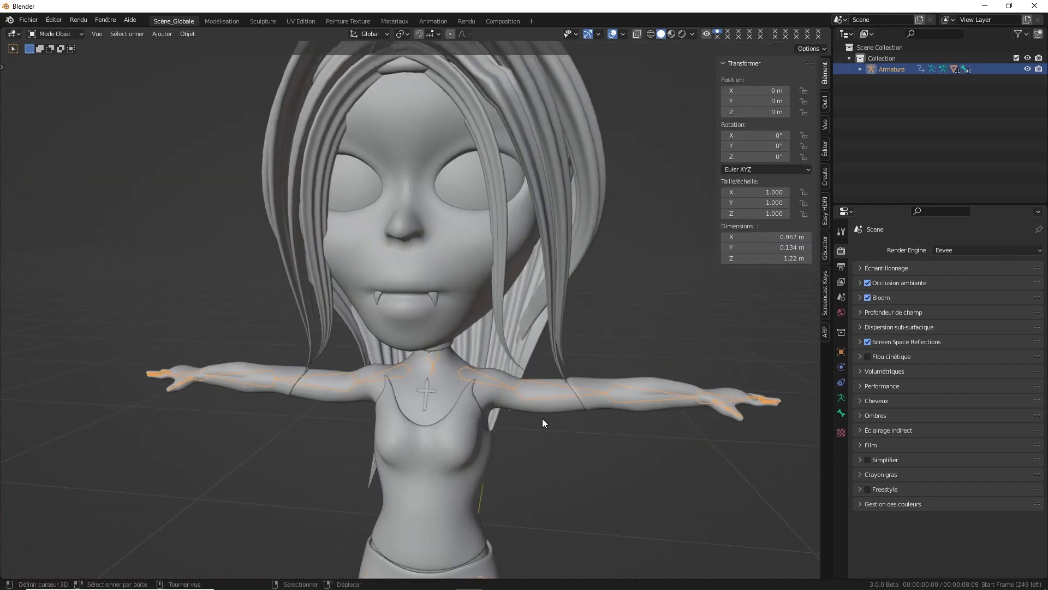
mouse_move(425, 377)
middle_down()
mouse_move(421, 355)
mouse_move(304, 341)
middle_up()
scroll(421, 356, up, 3)
scroll(408, 355, up, 3)
scroll(304, 342, up, 2)
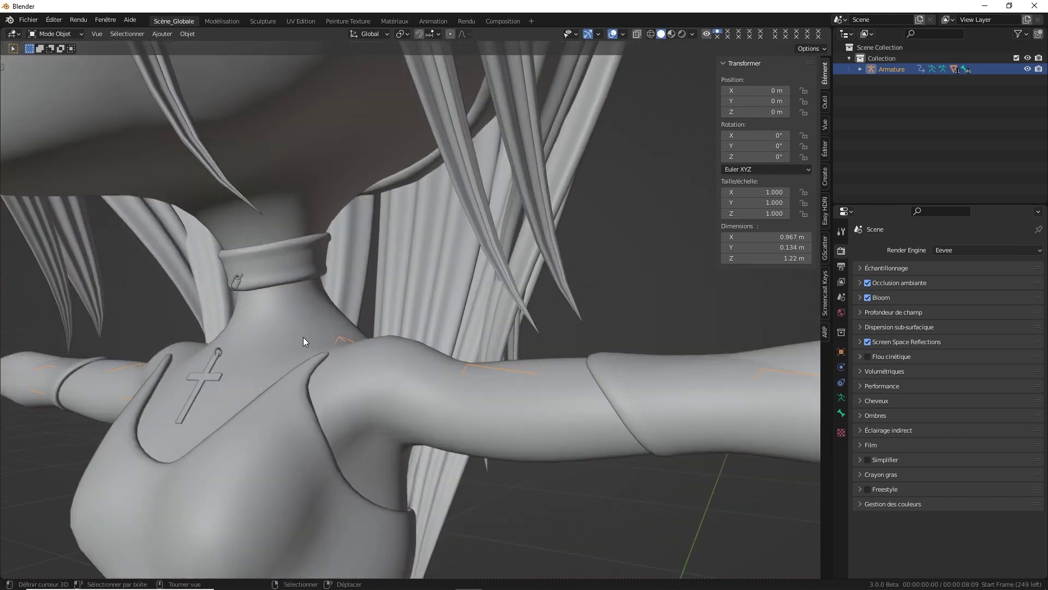
click(234, 286)
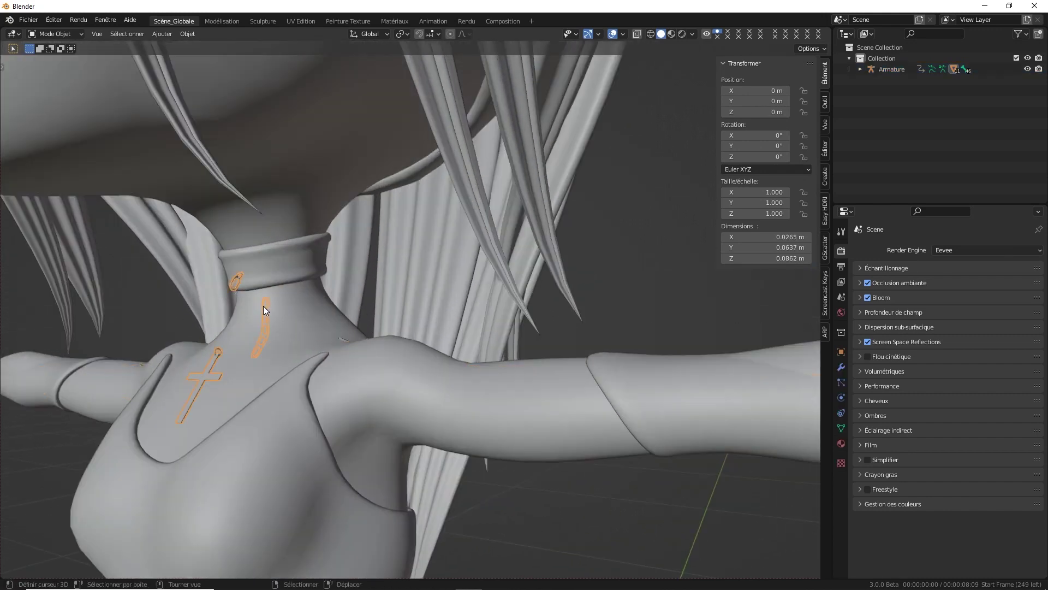
mouse_move(263, 310)
middle_down()
mouse_move(251, 309)
mouse_move(261, 307)
middle_up()
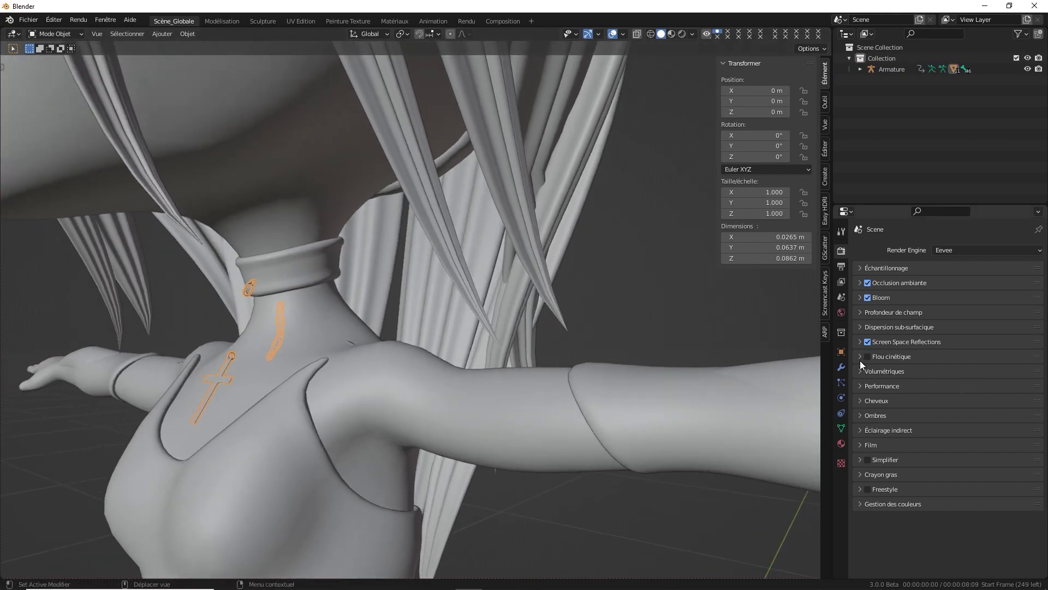
- Remove its toe, leg, hand, finger, Head and Hips vertex groups, keeping only mixamorig:Neck
click(842, 367)
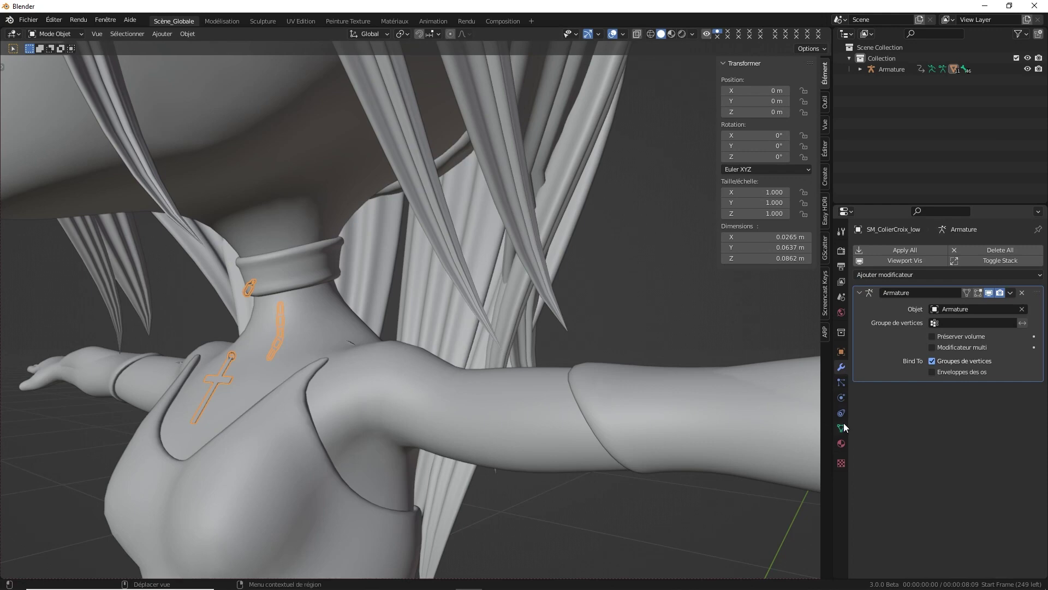
click(841, 427)
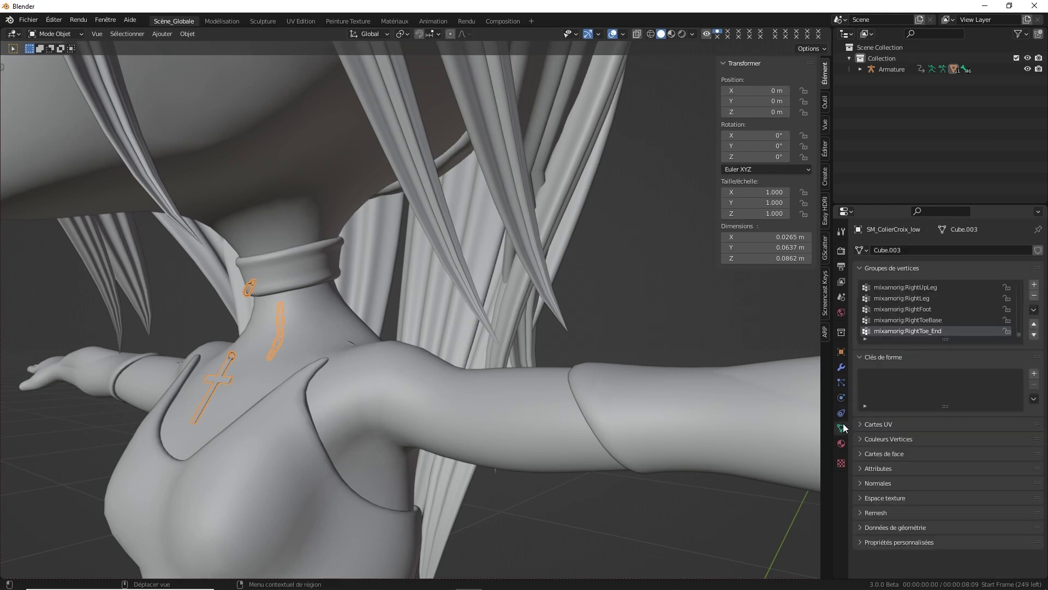
click(1035, 295)
click(1035, 295)
click(1035, 295)
click(1035, 295)
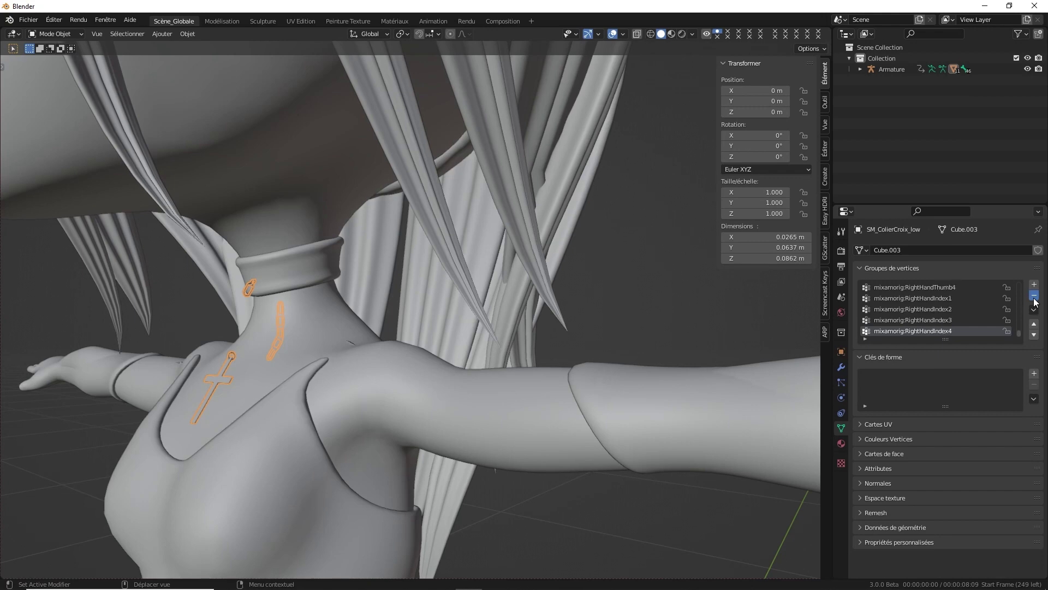
click(1034, 296)
click(1035, 295)
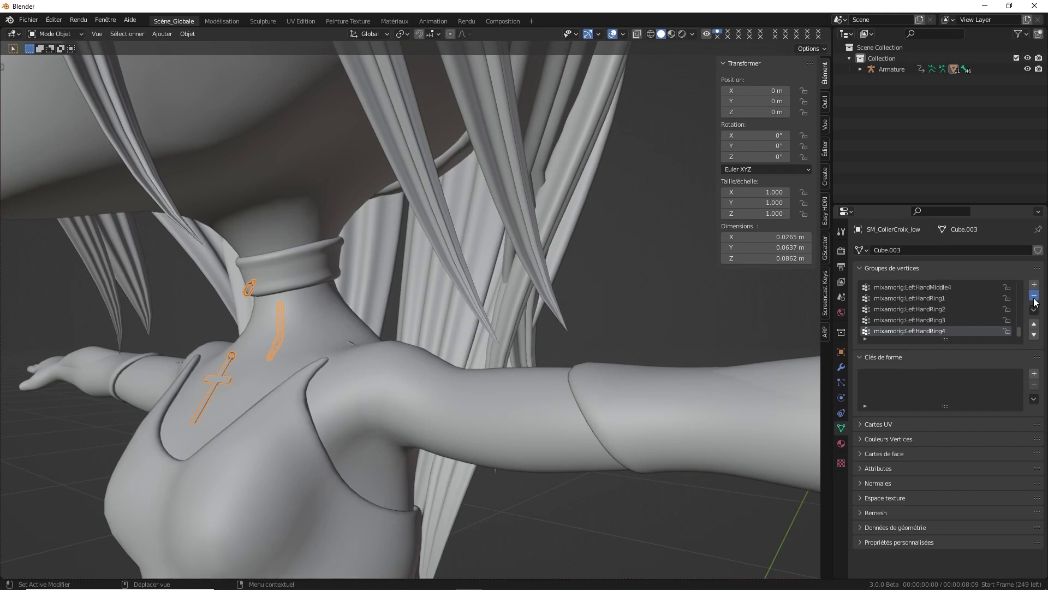
click(1034, 296)
click(1034, 297)
click(1034, 296)
click(1035, 297)
click(1034, 296)
click(1034, 296)
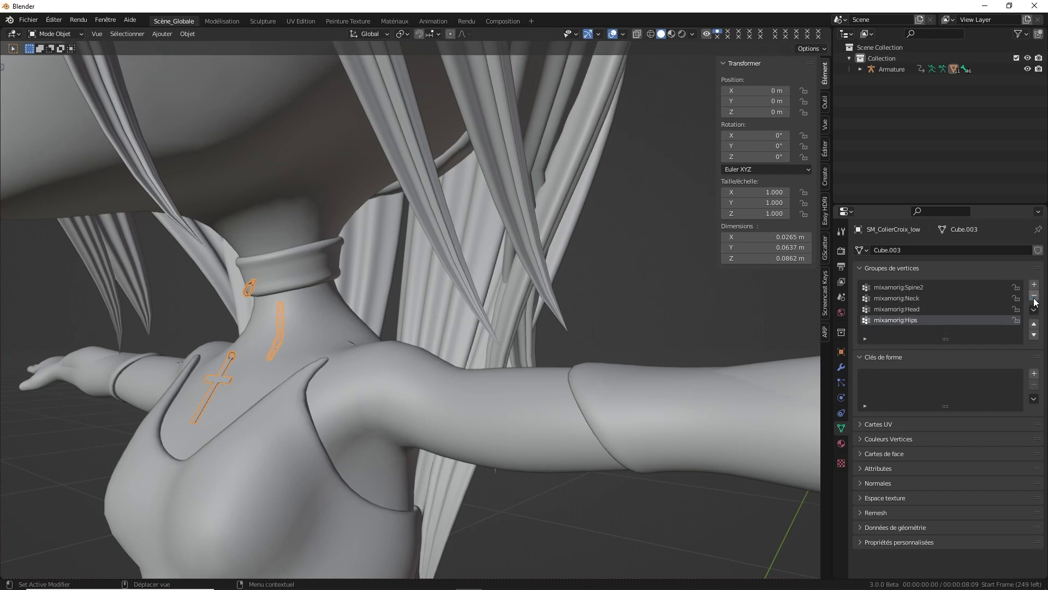
click(1034, 297)
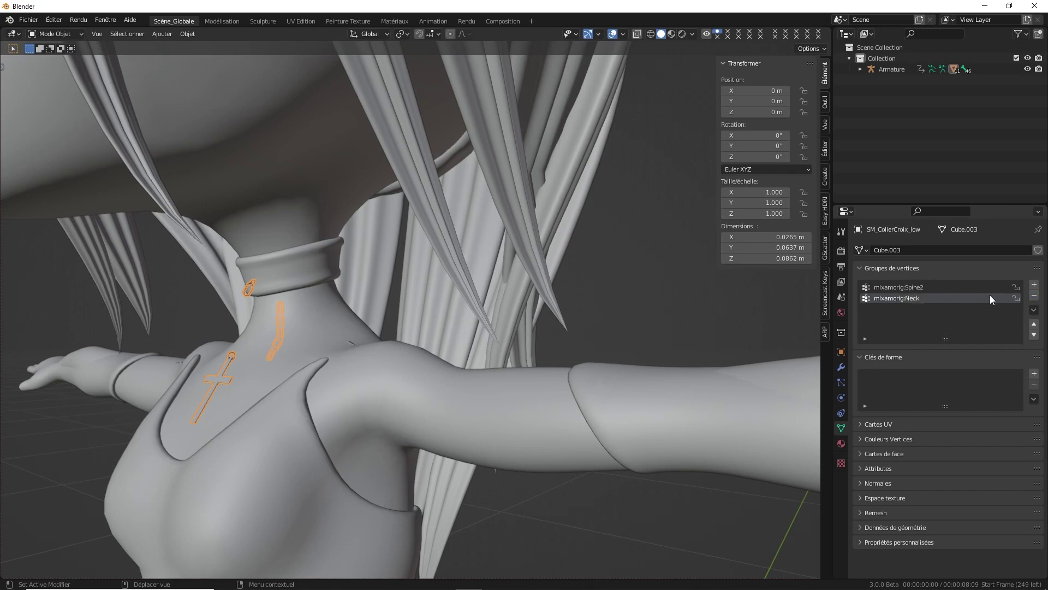
click(999, 289)
click(1034, 296)
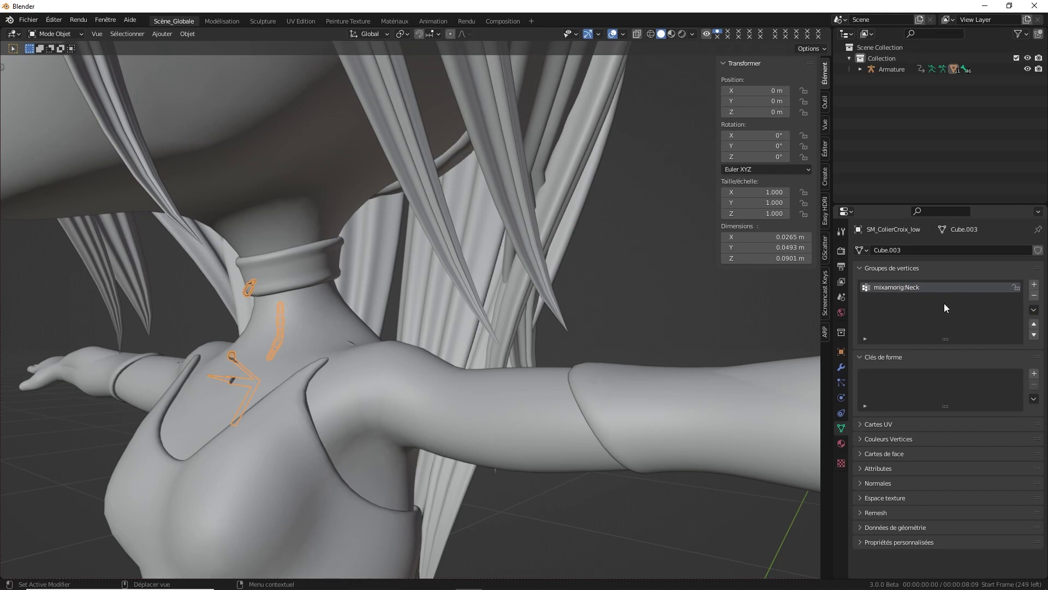
- In Edit Mode, select all of the cross necklace's vertices and frame them
key(Tab)
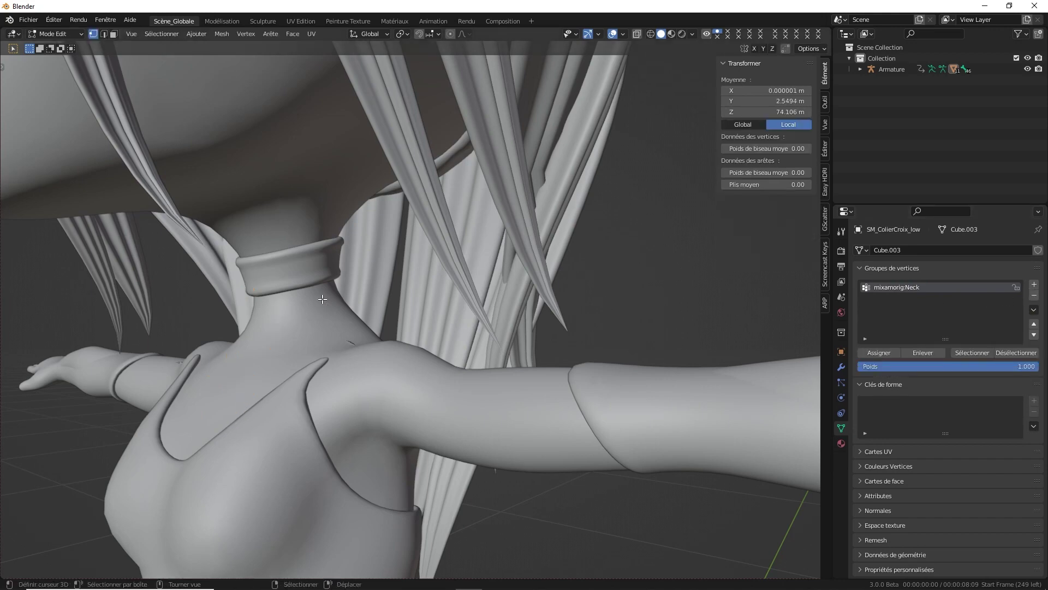
scroll(418, 304, down, 5)
key(alt+a)
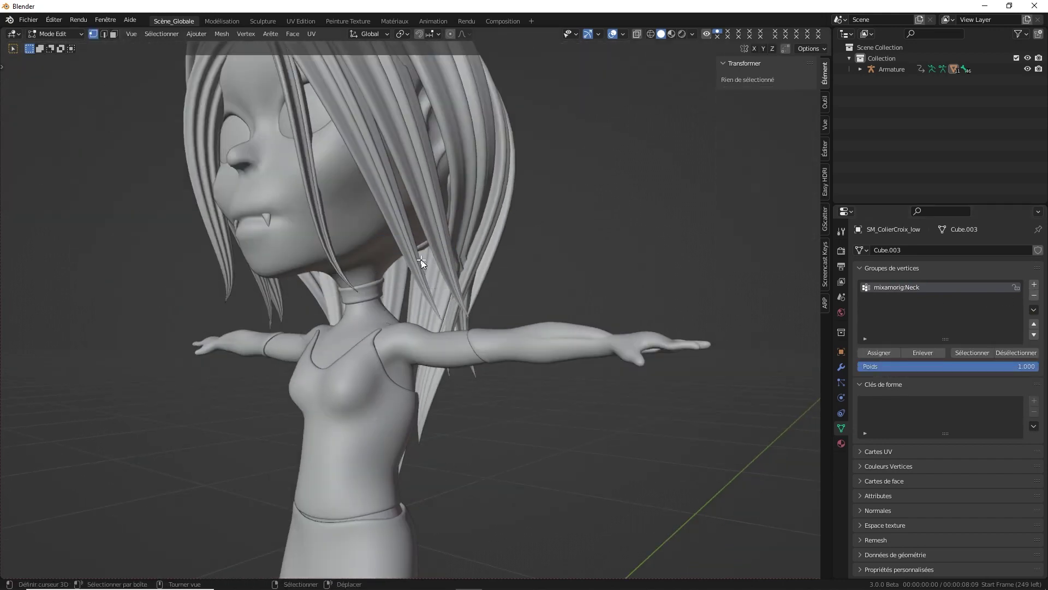
key(a)
scroll(465, 275, down, 6)
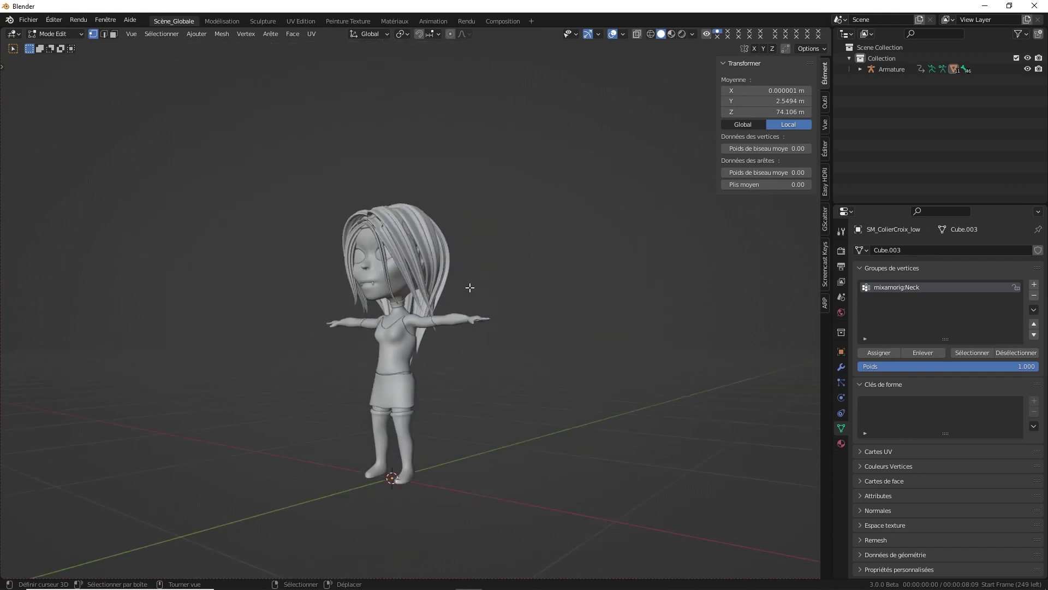
key(KP_Decimal)
scroll(470, 288, up, 3)
- Return the necklace to Object Mode, deselect it and orbit around the neck and torso
scroll(470, 287, up, 3)
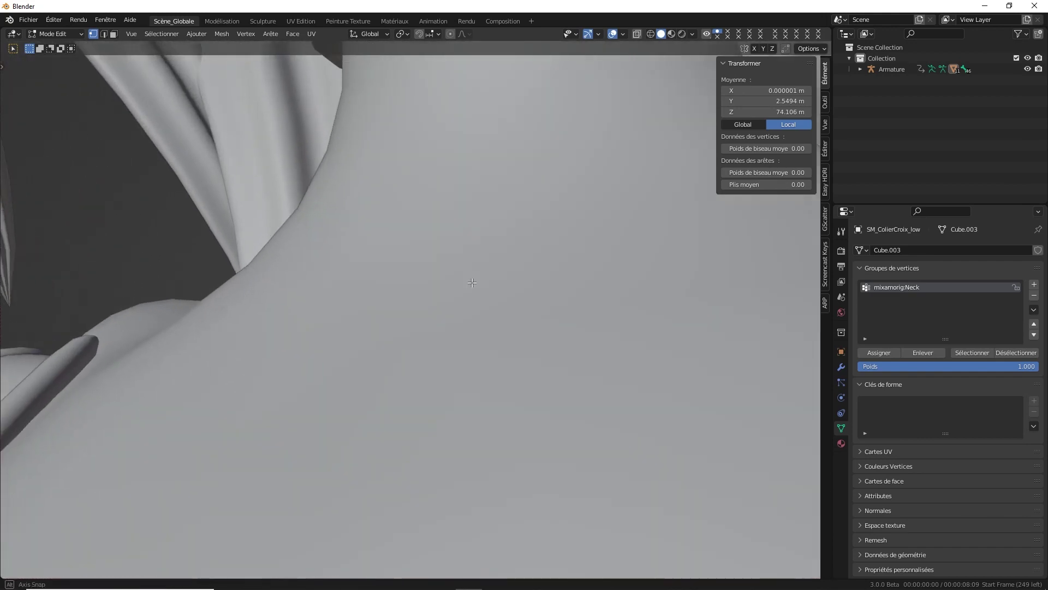
scroll(437, 268, up, 4)
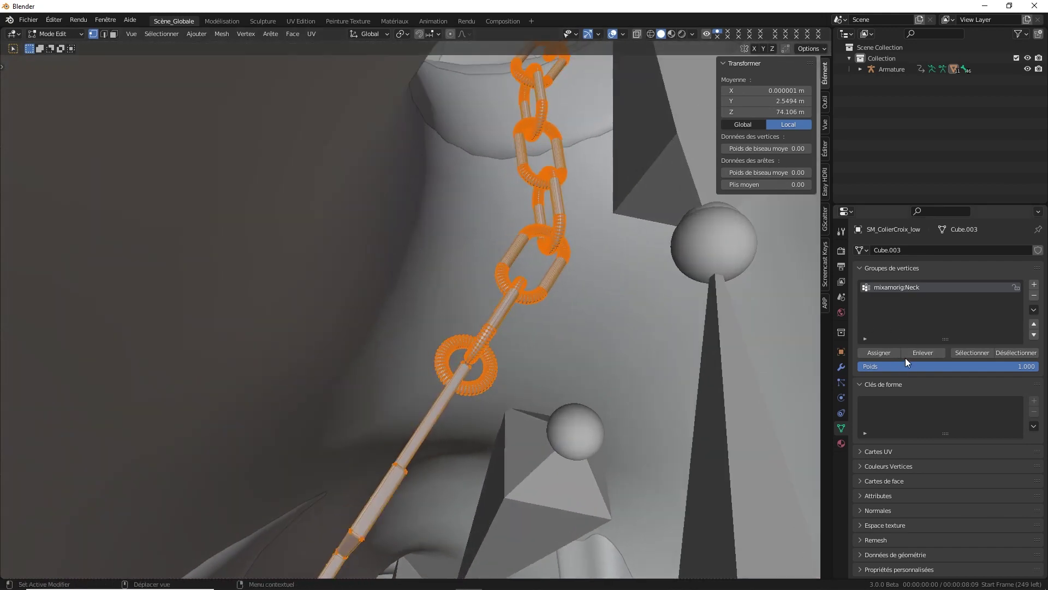
scroll(428, 253, down, 3)
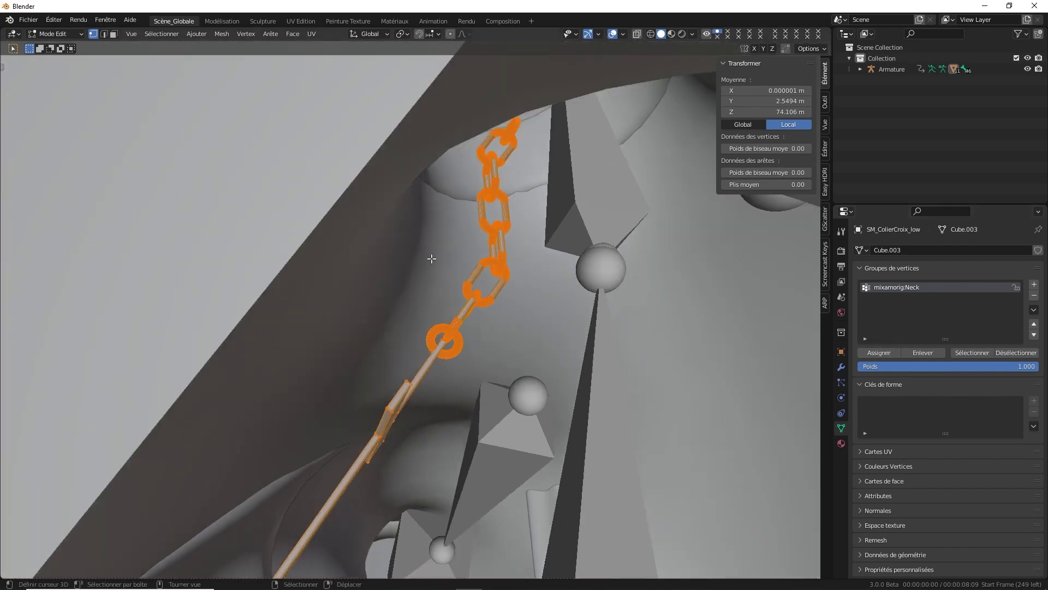
scroll(459, 281, down, 4)
scroll(484, 299, down, 5)
key(Tab)
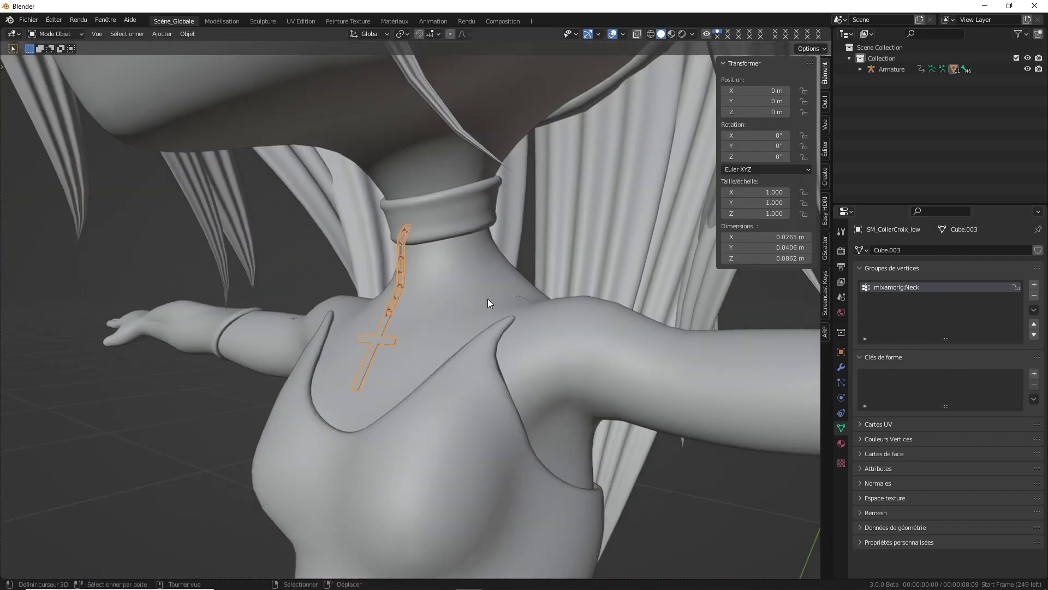
key(alt+a)
mouse_move(477, 241)
middle_down()
mouse_move(429, 257)
mouse_move(496, 256)
middle_up()
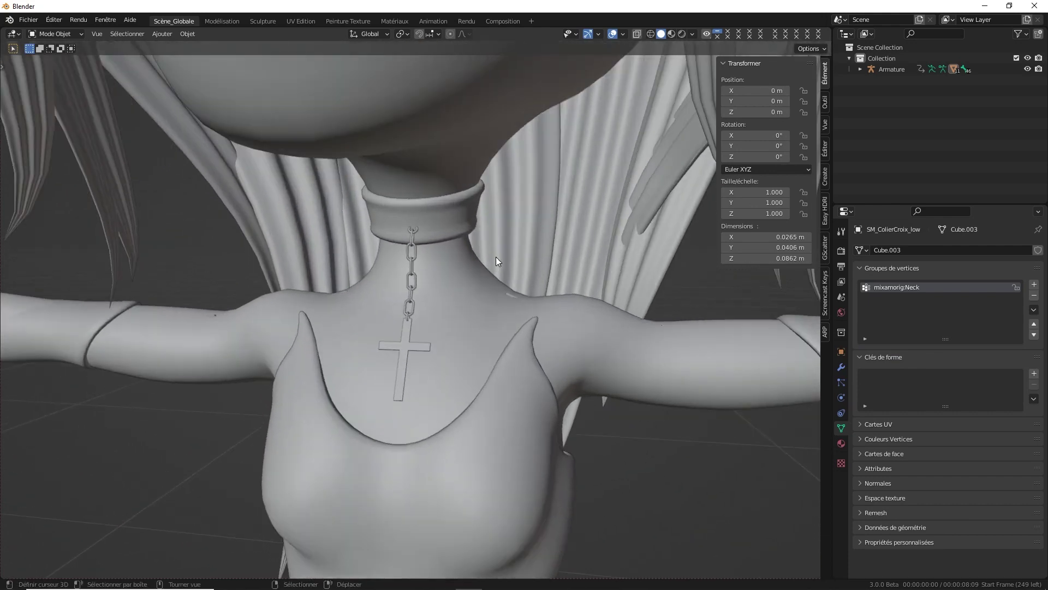
- Select the collar SM_Colier_low and delete its vertex groups down to mixamorig:Neck
click(450, 224)
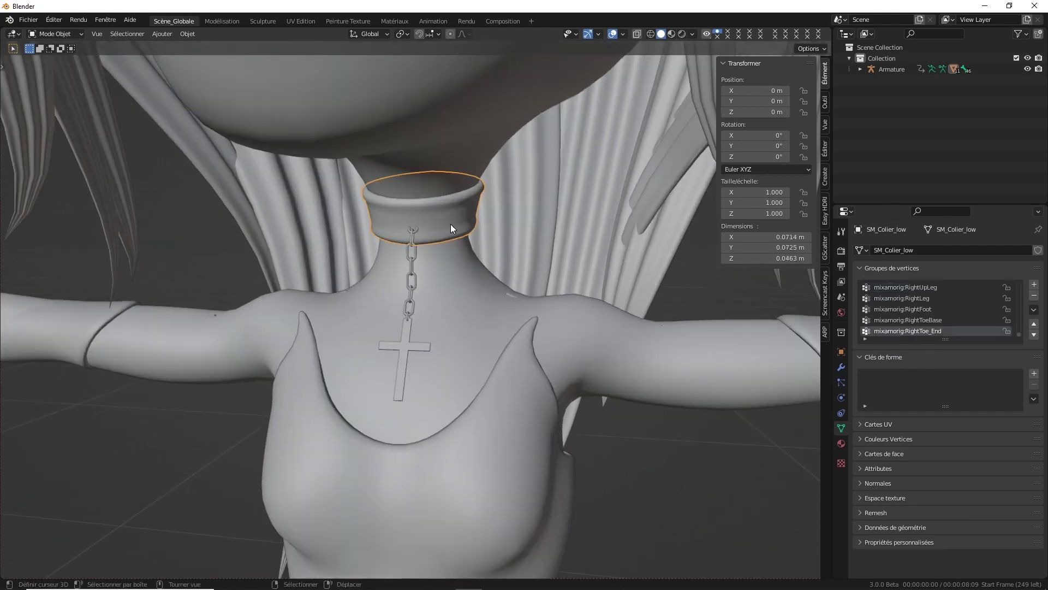
click(1035, 296)
click(1035, 296)
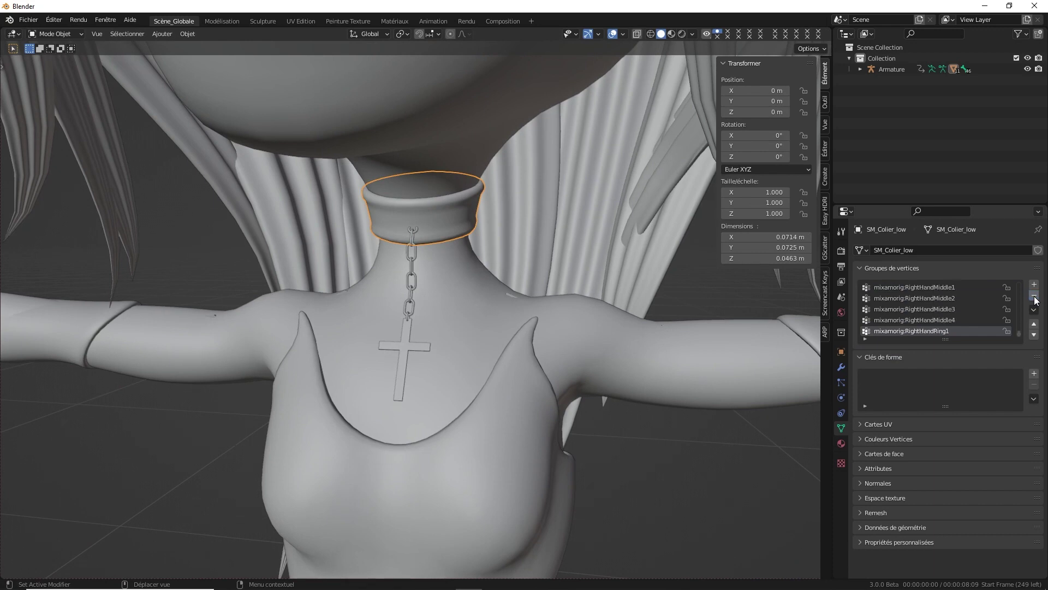
click(1035, 297)
click(1035, 297)
click(1034, 297)
click(1035, 297)
click(1034, 297)
click(1034, 296)
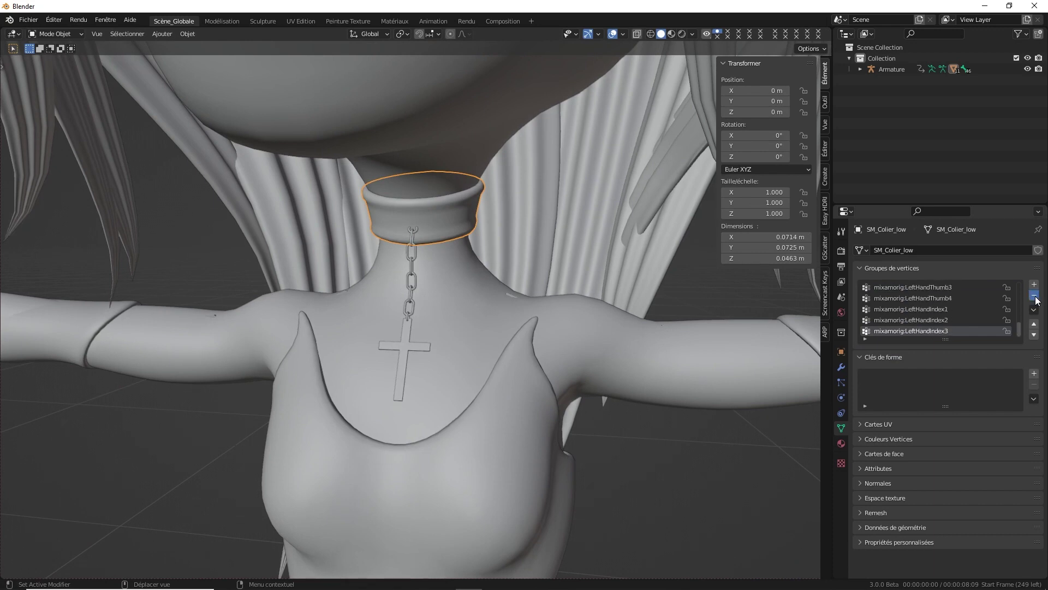
click(1034, 296)
click(1035, 296)
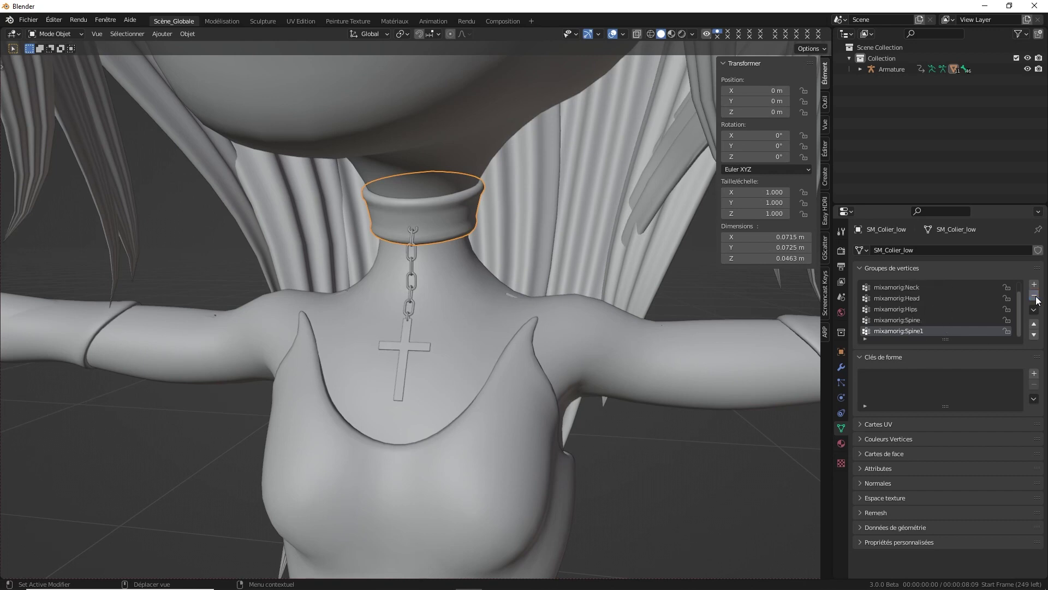
click(1035, 296)
click(1035, 297)
click(879, 284)
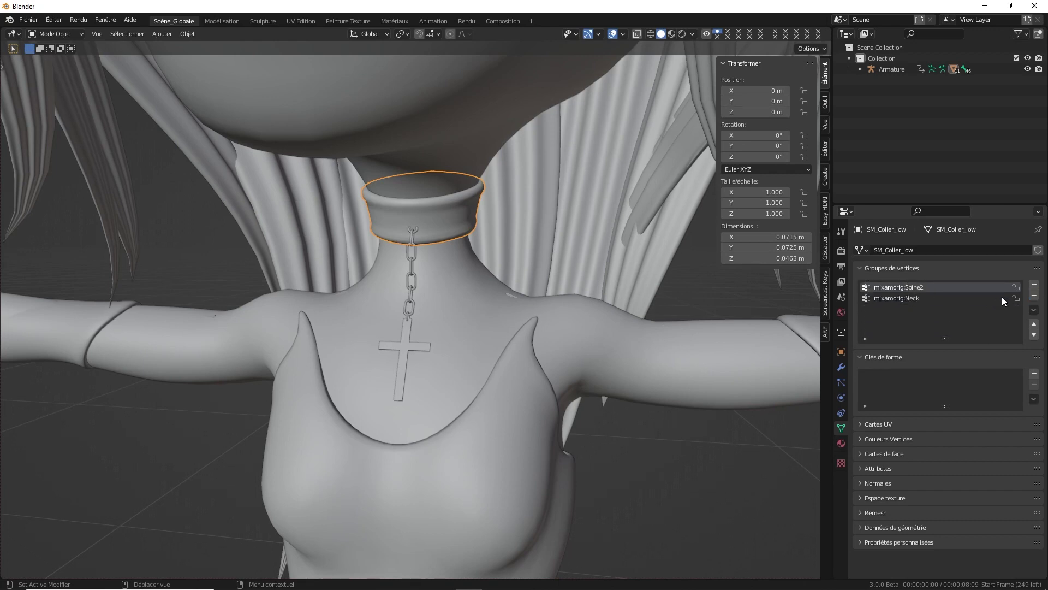
click(1034, 297)
- Assign all collar vertices to mixamorig:Neck, then return to Object Mode and deselect everything
key(Tab)
key(a)
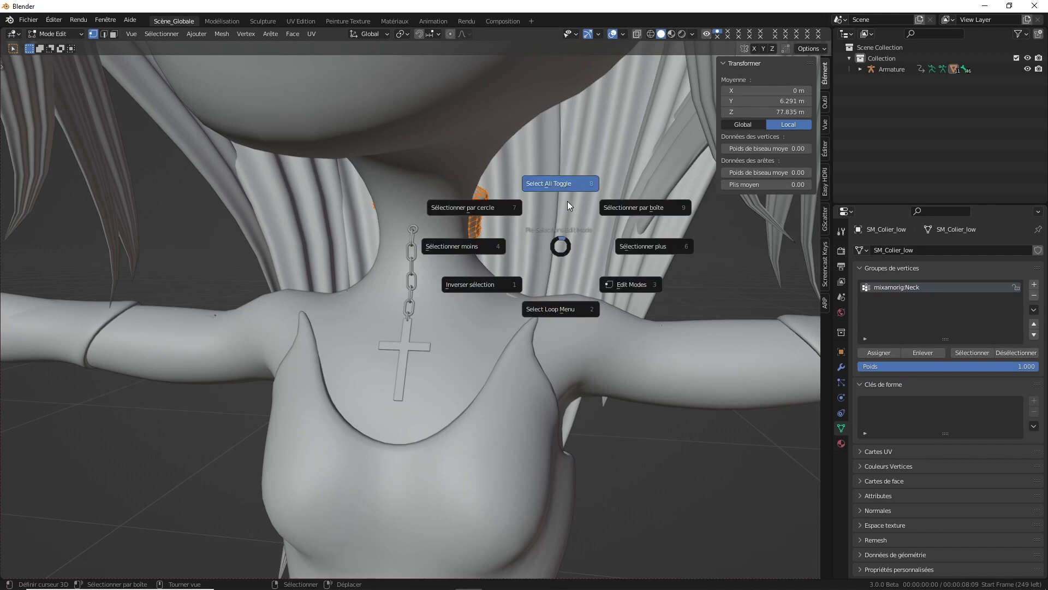
click(573, 158)
click(878, 352)
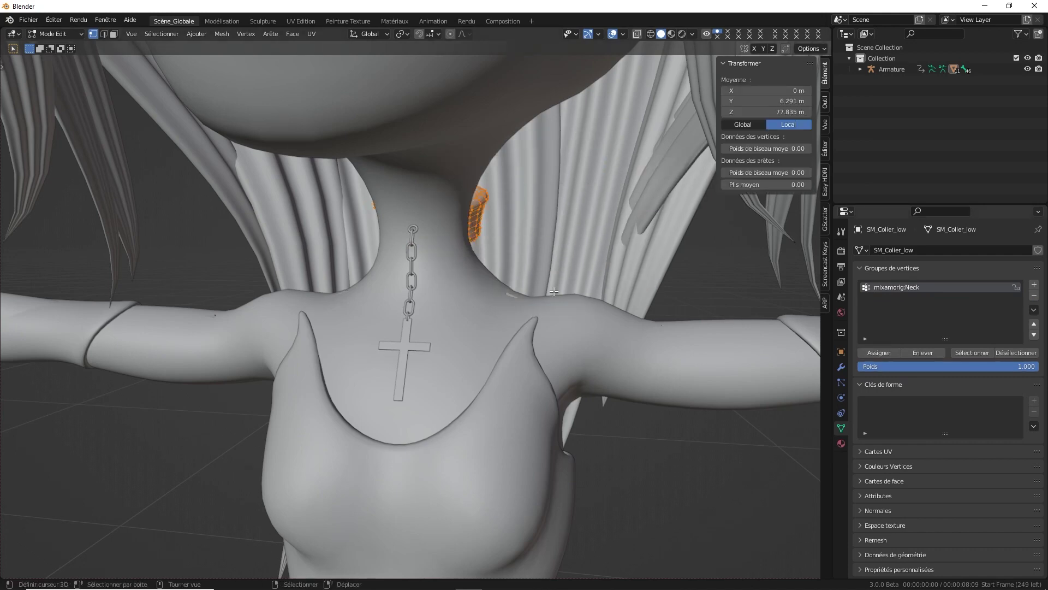
key(Tab)
key(a)
click(558, 221)
- Select the hair SM_Cheveux_low and delete its first batch of unneeded vertex groups
scroll(553, 269, down, 2)
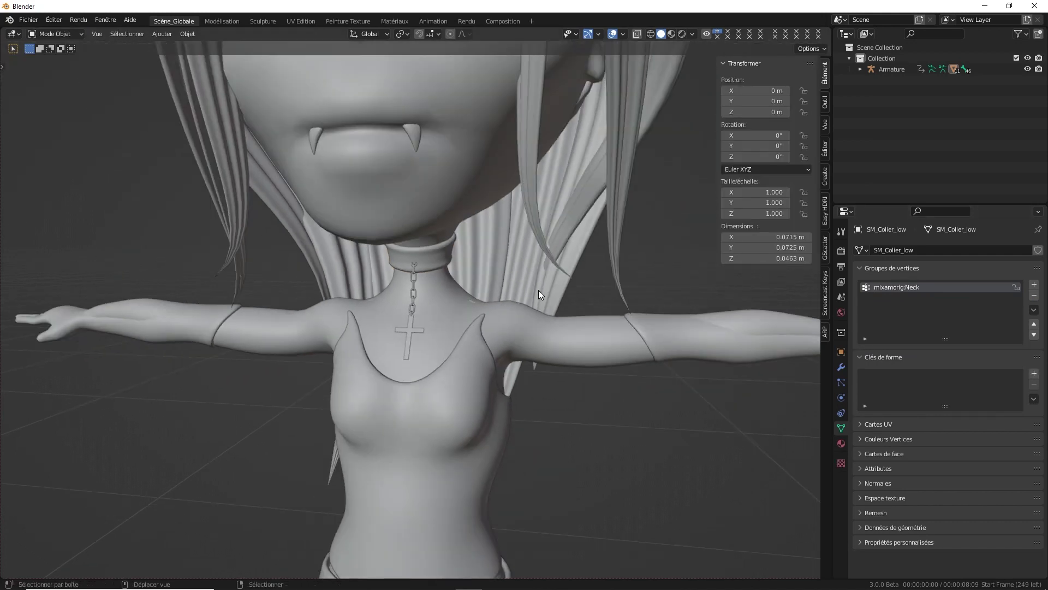
scroll(538, 290, down, 1)
scroll(447, 353, down, 2)
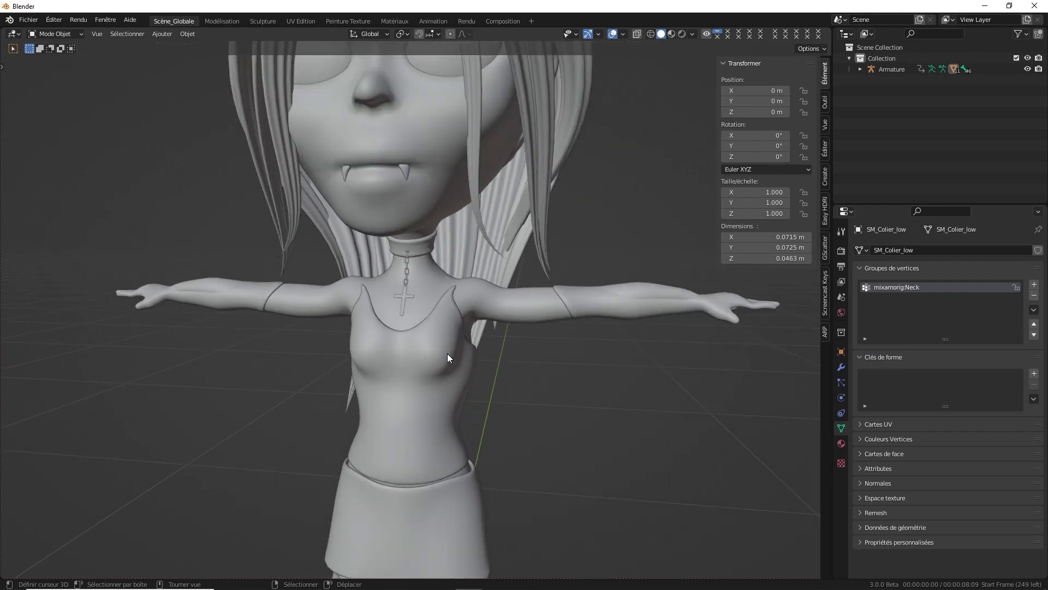
scroll(516, 273, down, 2)
scroll(518, 246, down, 2)
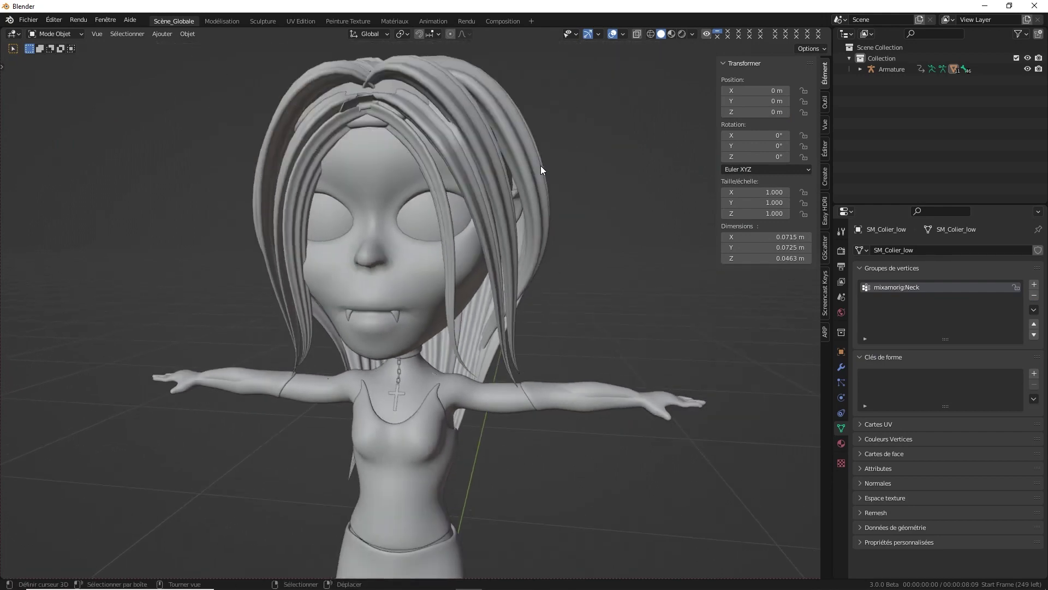
click(521, 132)
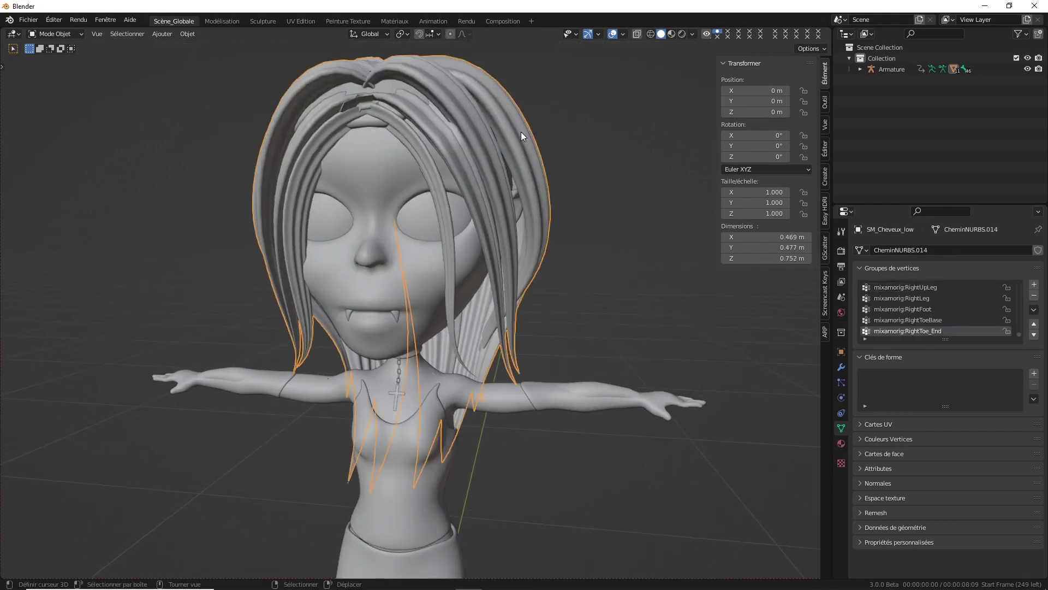
click(1034, 295)
click(1034, 295)
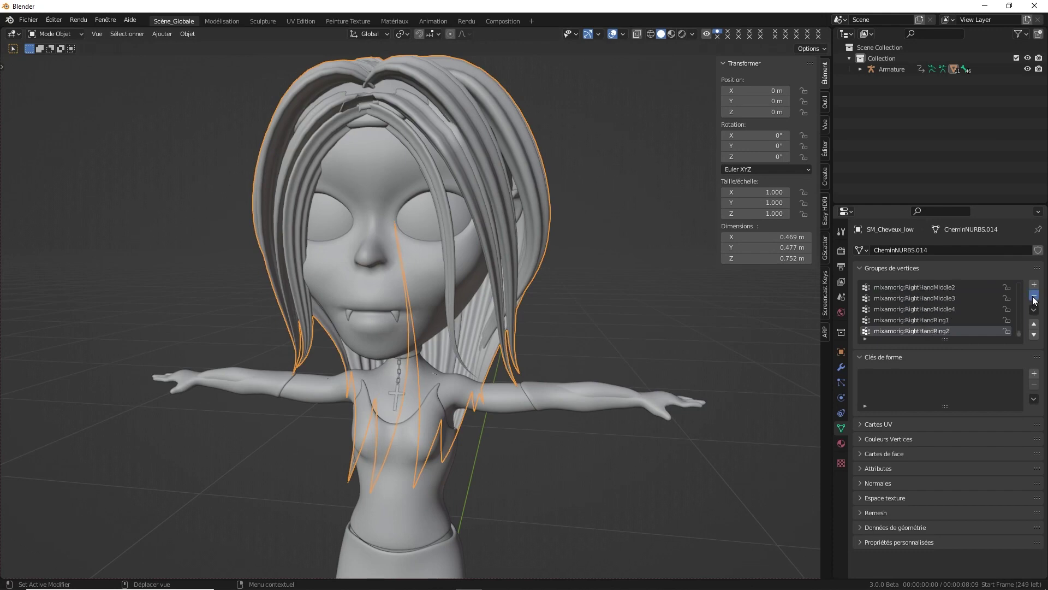
click(1034, 296)
click(1034, 295)
click(1034, 295)
click(1033, 295)
click(1034, 295)
click(1033, 296)
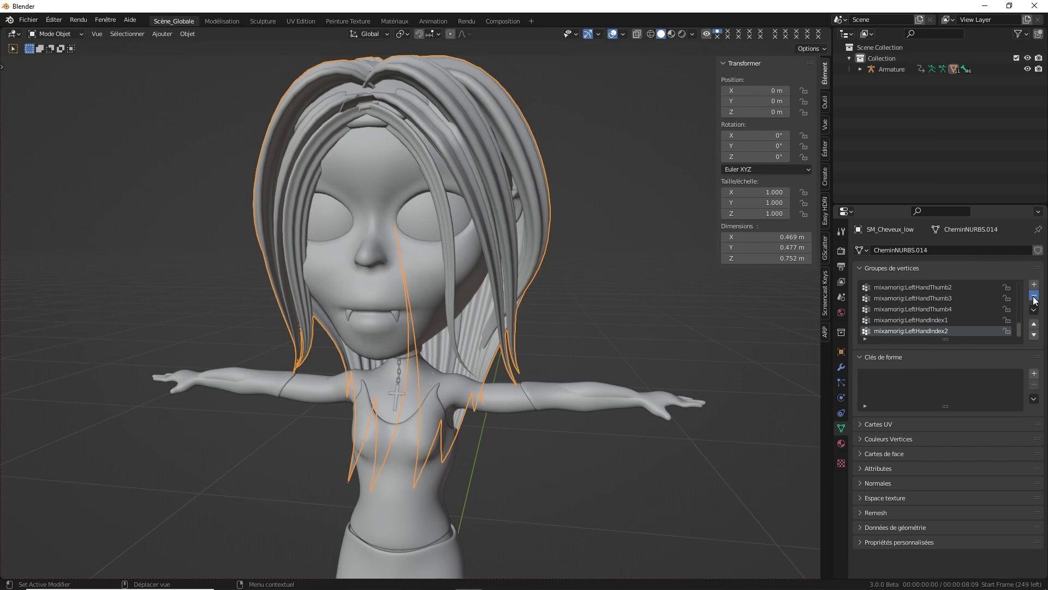
- Delete the hair's hand, arm, shoulder, Spine and Hips groups, then enter Edit Mode
click(1033, 296)
click(1033, 295)
click(1033, 295)
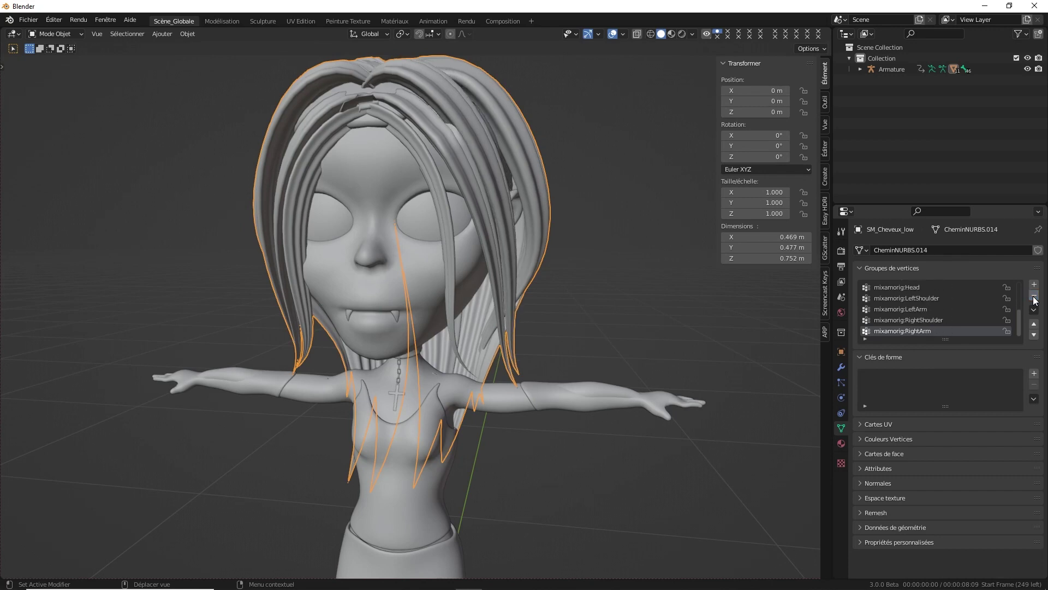
click(1033, 296)
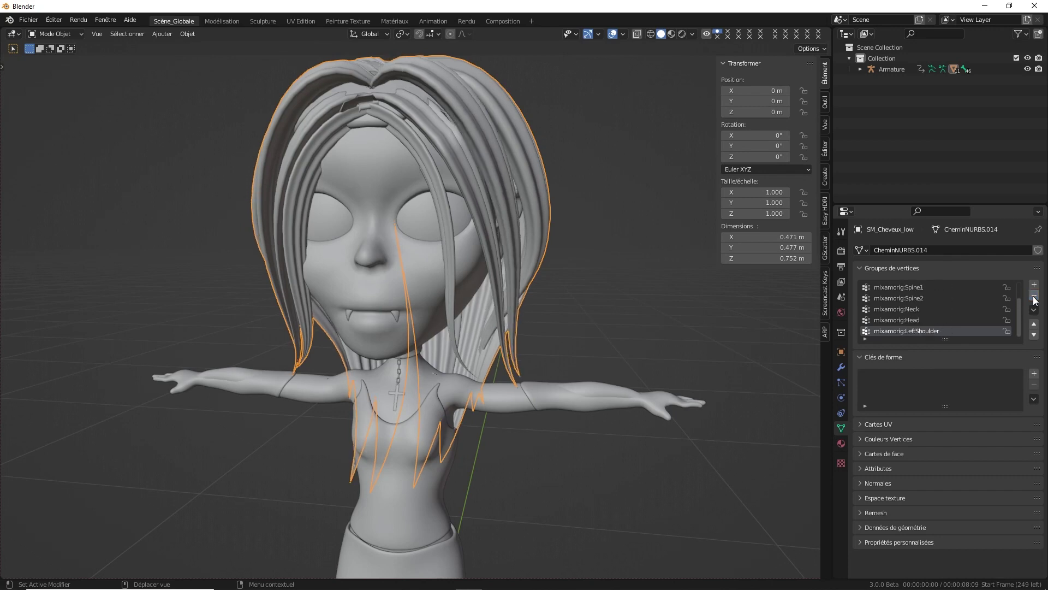
click(1033, 296)
click(935, 308)
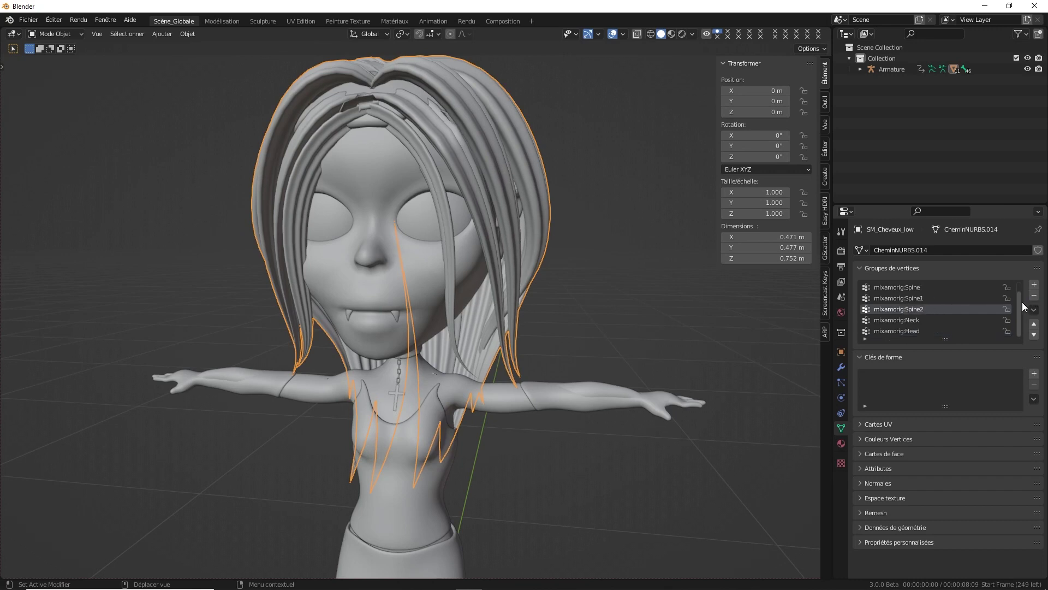
click(1034, 296)
click(1035, 296)
click(1035, 296)
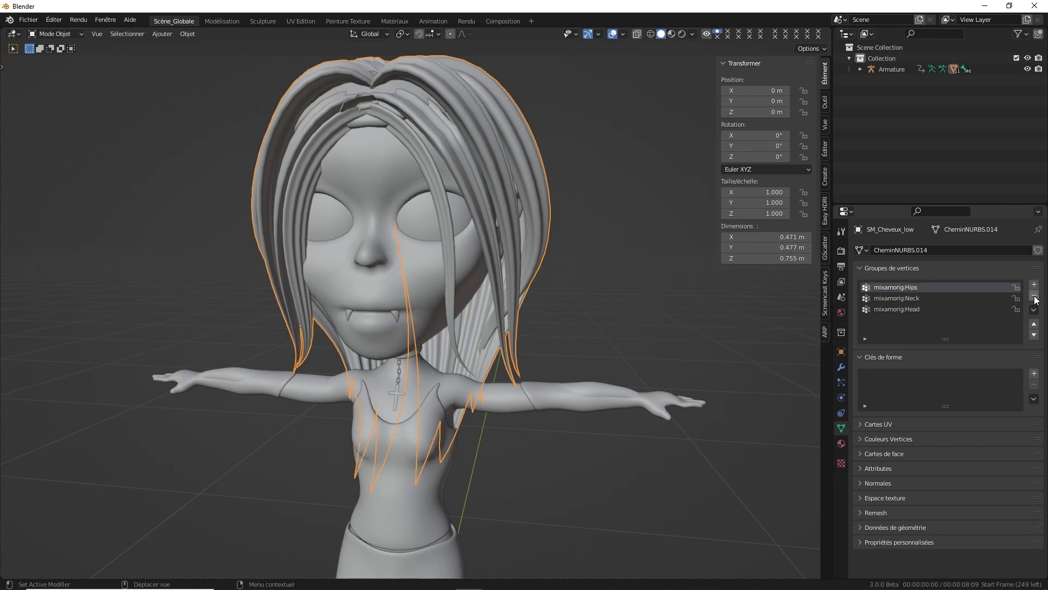
click(1035, 296)
click(1034, 296)
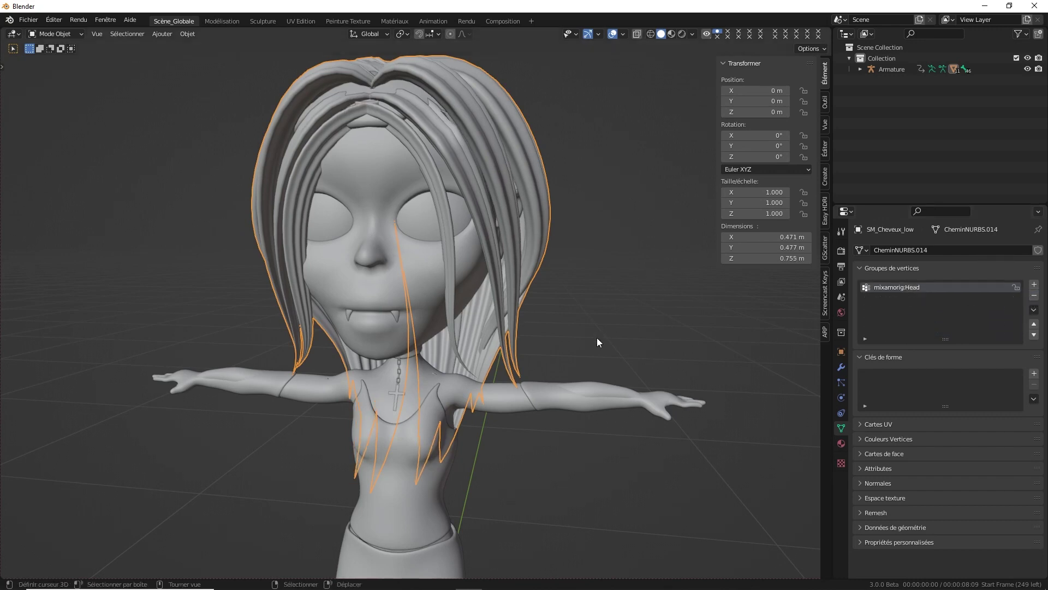
mouse_move(598, 338)
middle_down()
mouse_move(484, 464)
mouse_move(581, 432)
middle_up()
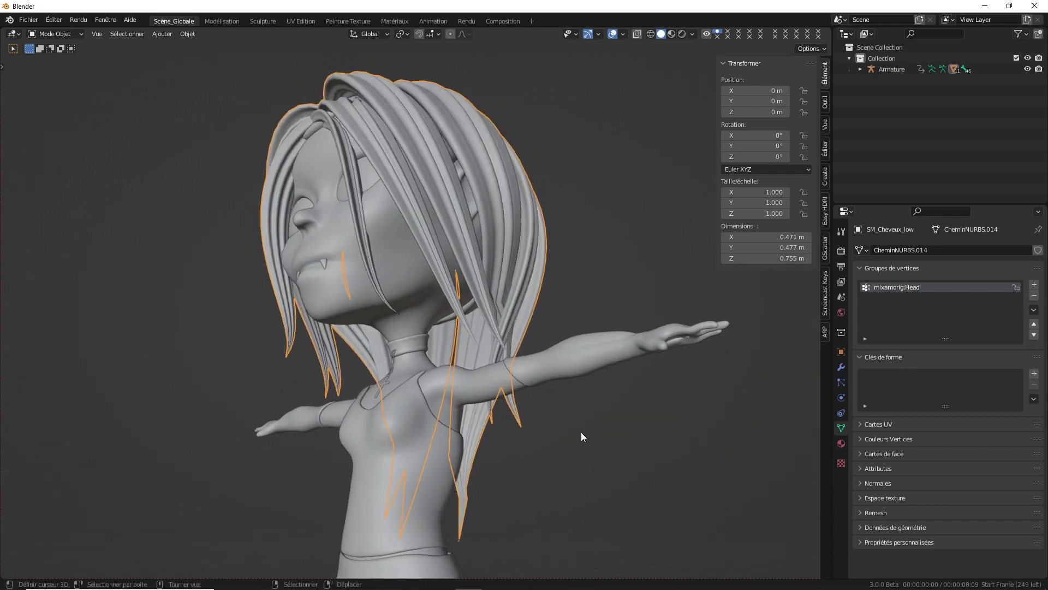
key(Tab)
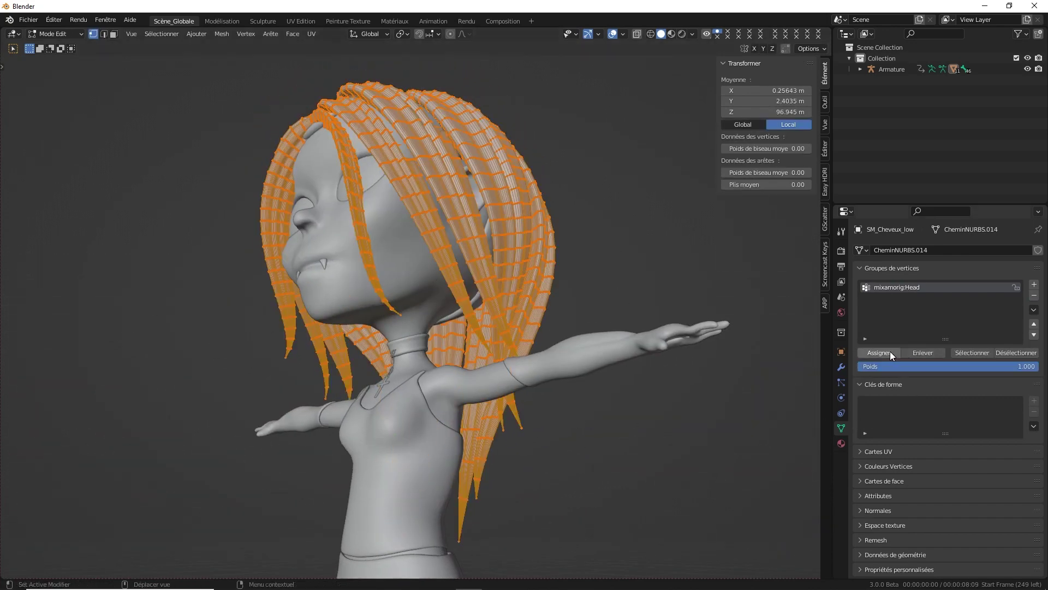
- Return the hair to Object Mode, select the fangs SM_Dents_low and delete their right-hand groups
key(ctrl+Tab)
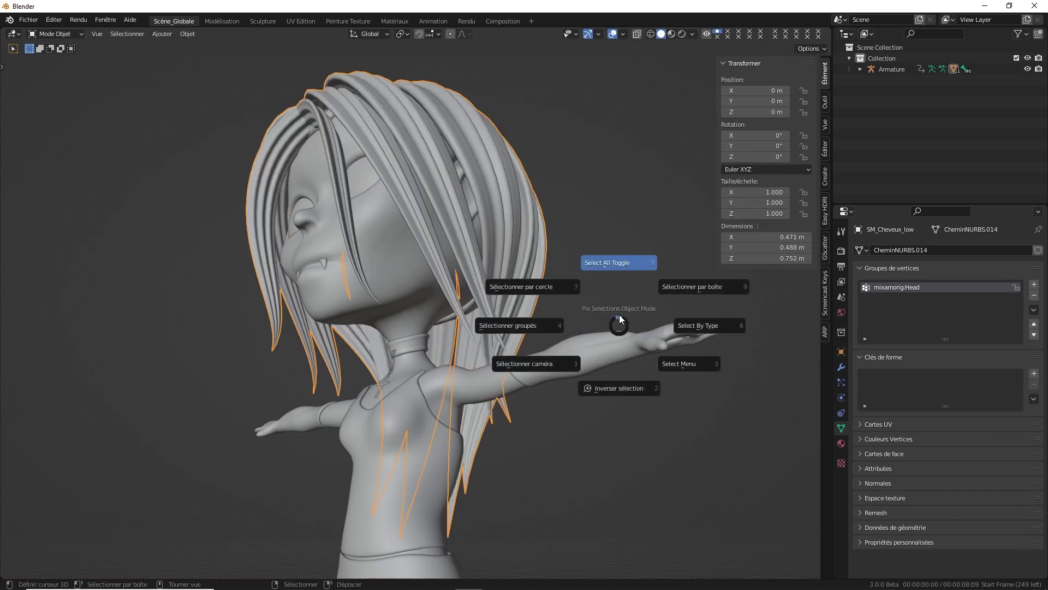
click(569, 274)
mouse_move(569, 274)
middle_down()
mouse_move(540, 320)
mouse_move(431, 294)
middle_up()
click(419, 298)
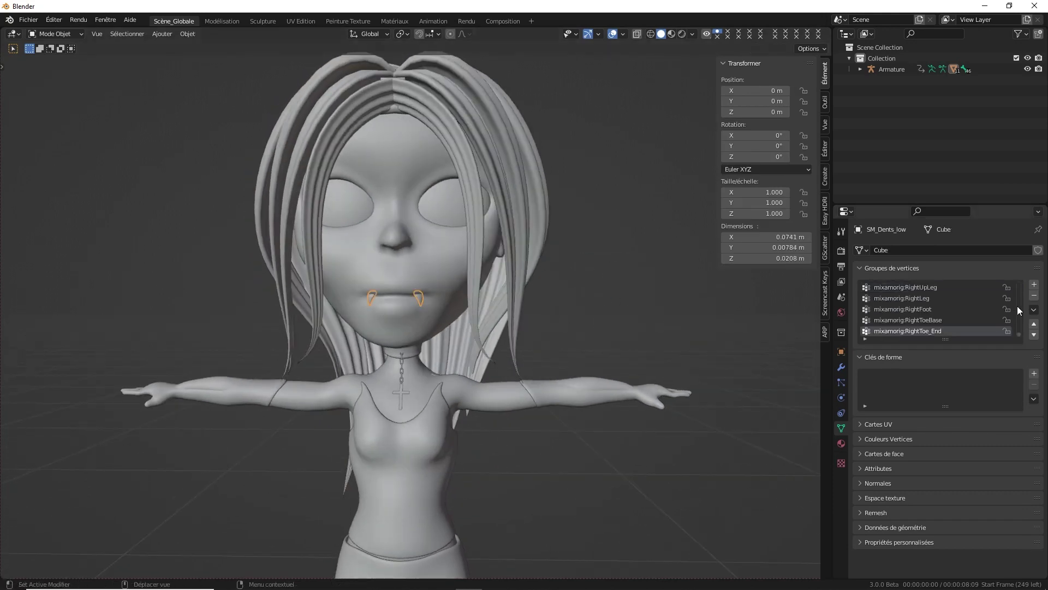
click(1032, 299)
click(1032, 300)
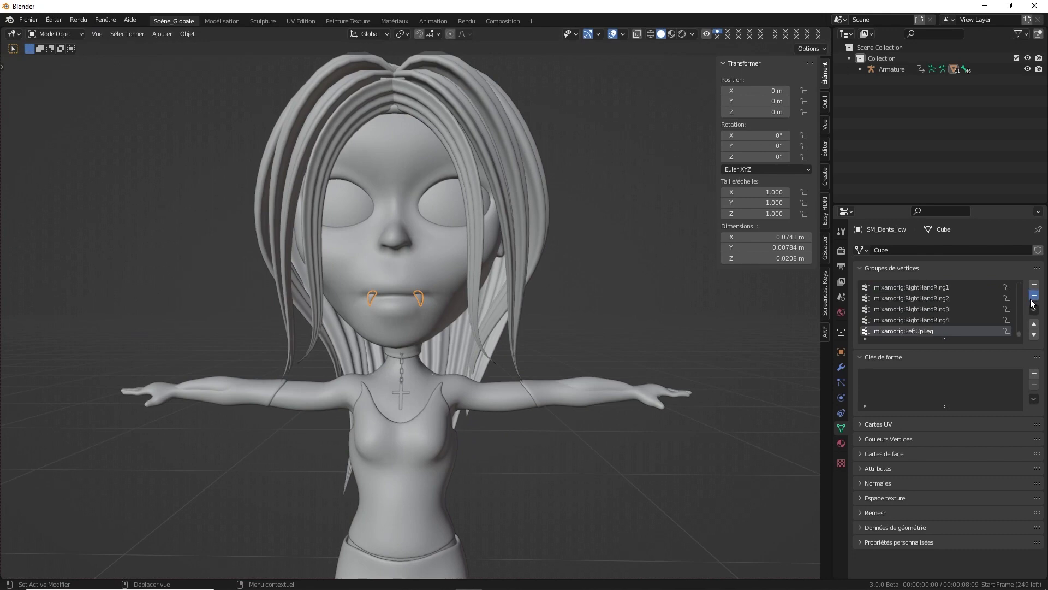
click(1032, 299)
click(1032, 300)
click(1032, 299)
click(1032, 299)
- Delete the fangs' left-hand finger and Neck groups, leaving only mixamorig:Head
click(1032, 299)
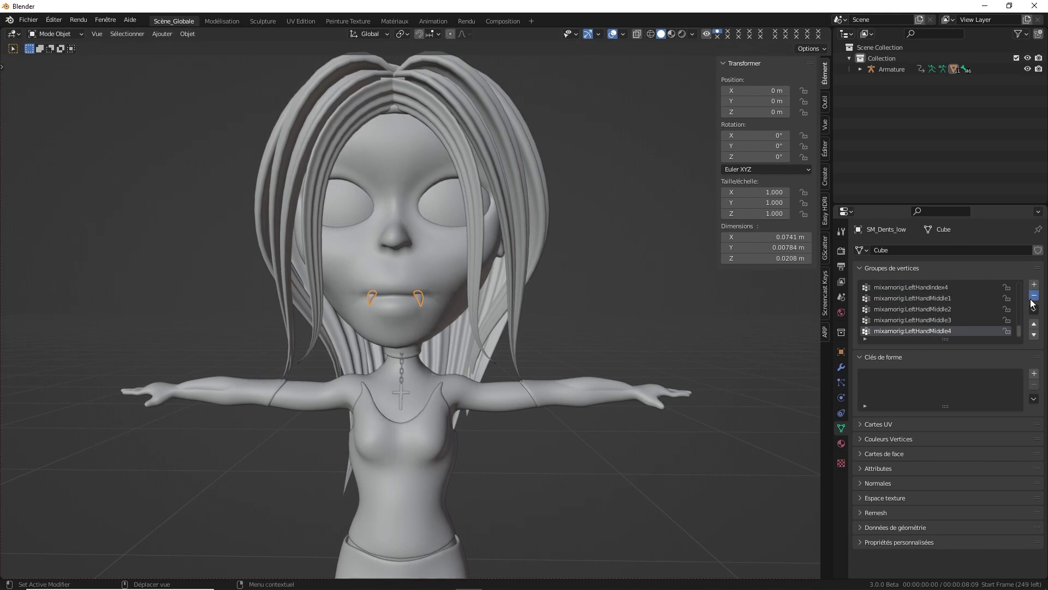
click(1032, 299)
click(1032, 299)
click(1032, 300)
click(1032, 299)
click(1032, 299)
click(1032, 299)
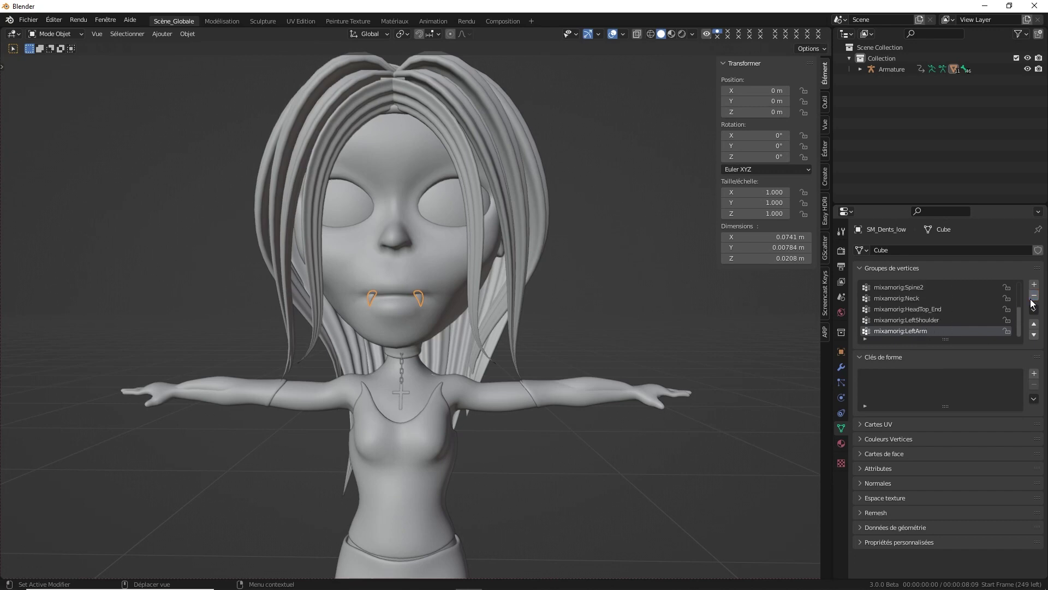
click(1032, 299)
click(1032, 299)
click(1032, 299)
click(1032, 299)
click(1032, 299)
- Inspect the fangs in Edit Mode and turn on scene statistics in the status bar
key(Tab)
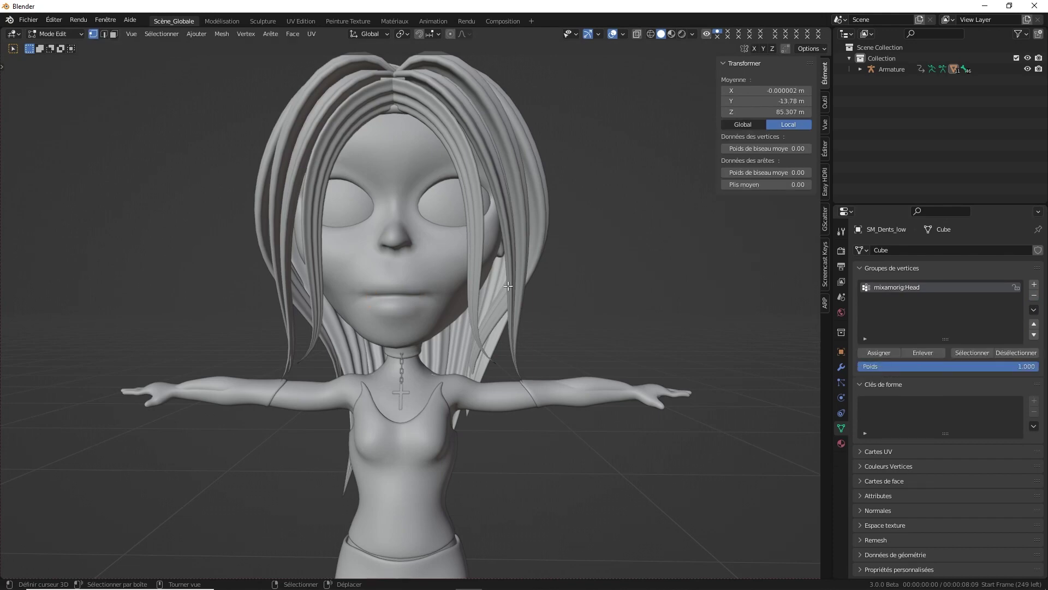
key(ctrl+Tab)
middle_drag(737, 393, 577, 388)
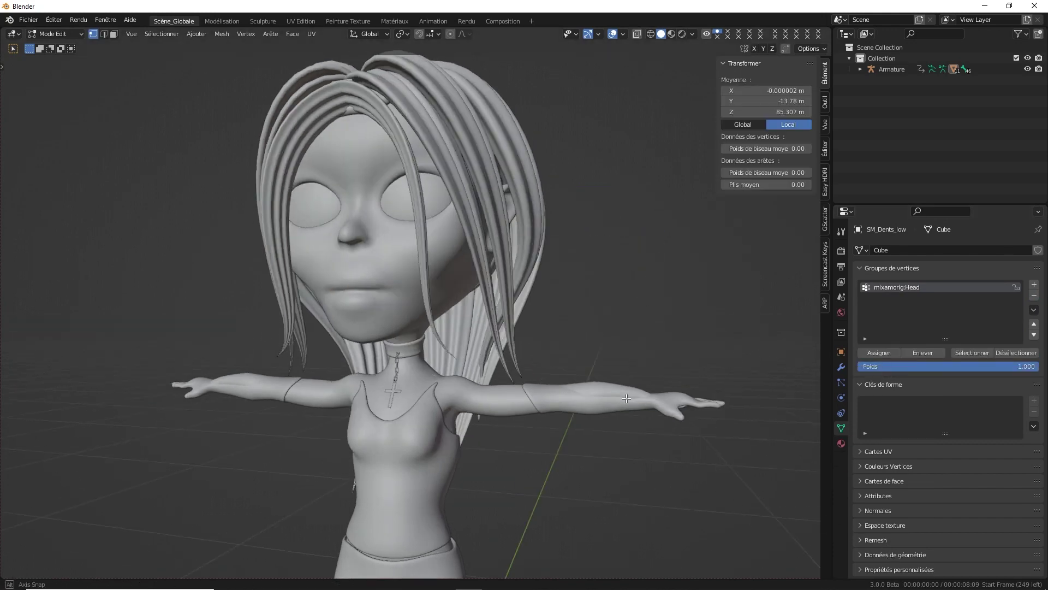
scroll(578, 388, up, 5)
scroll(546, 390, up, 2)
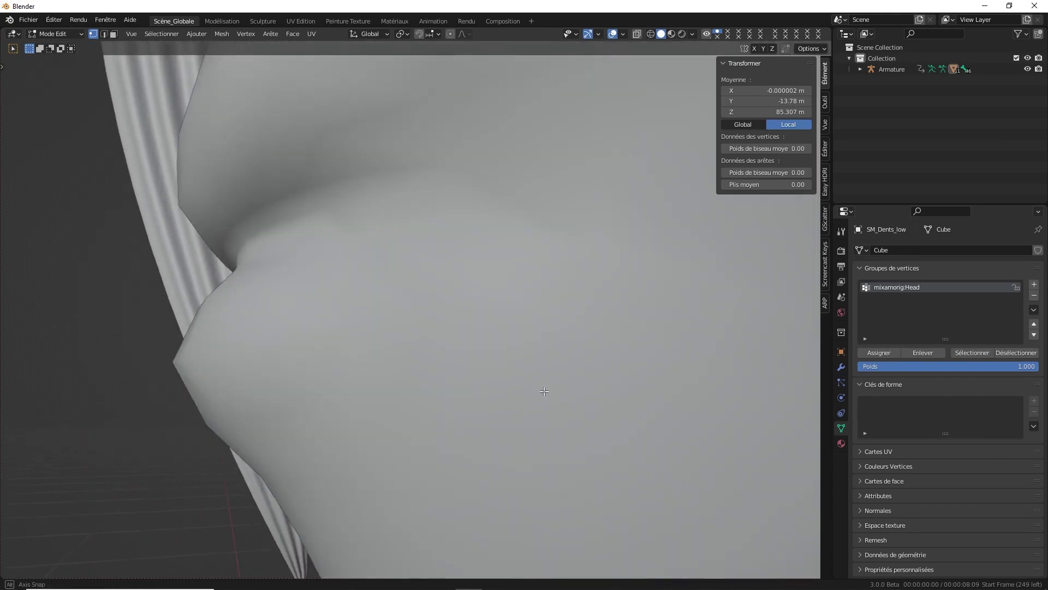
scroll(497, 395, up, 4)
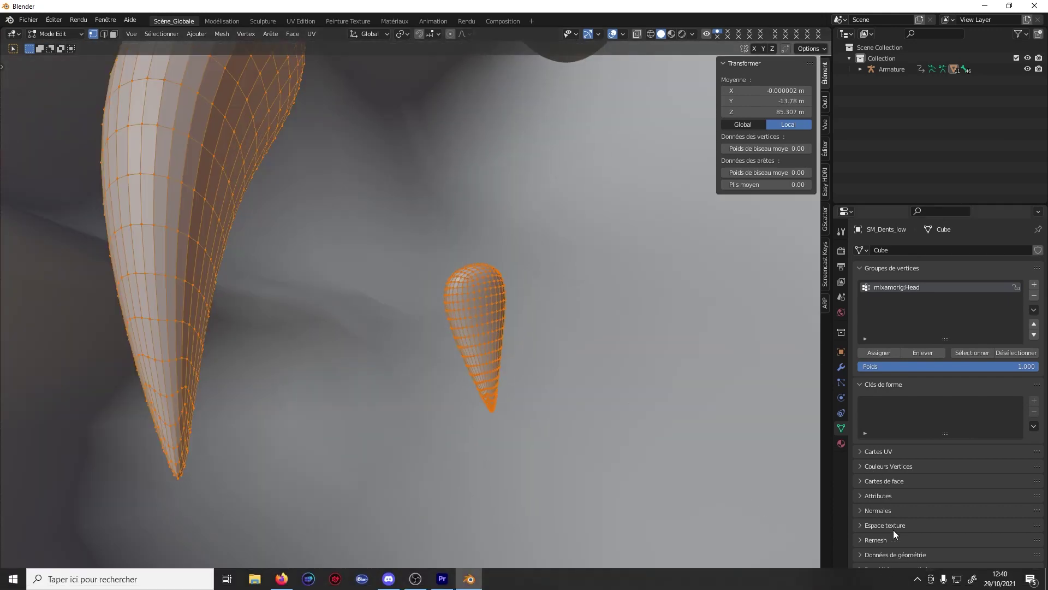
right_click(893, 585)
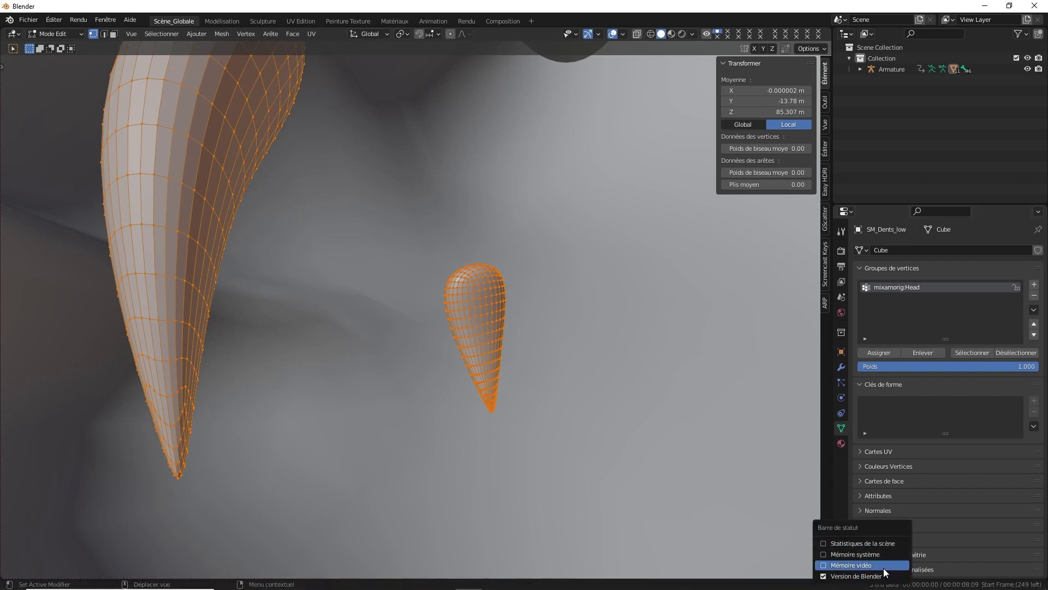
click(877, 545)
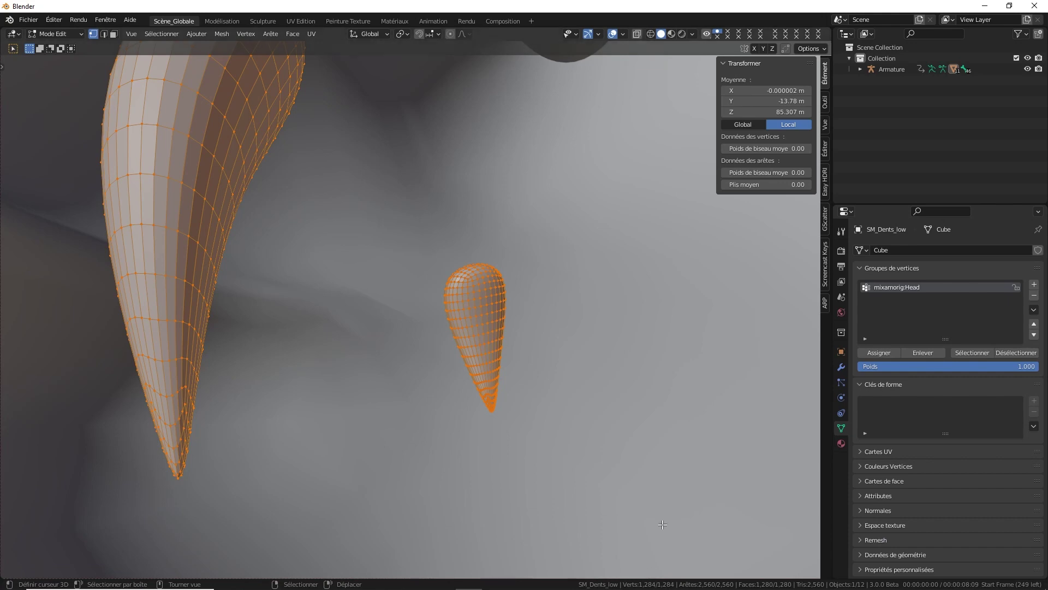
- Return the fangs to Object Mode, deselect, face the character and select the eyes SM_Yeux_low
key(Tab)
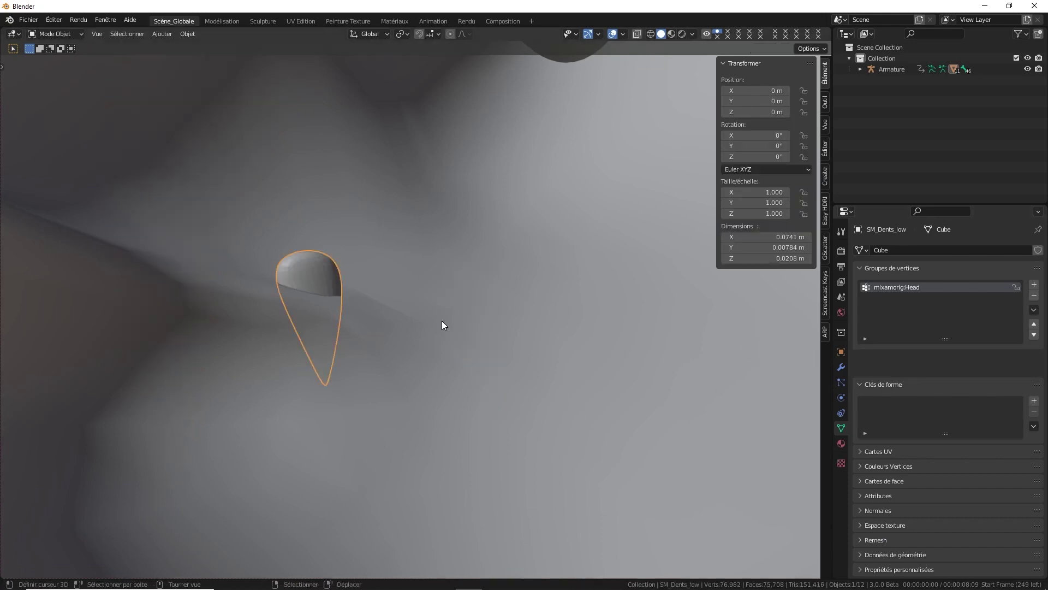
scroll(441, 320, down, 5)
key(grave)
key(alt+a)
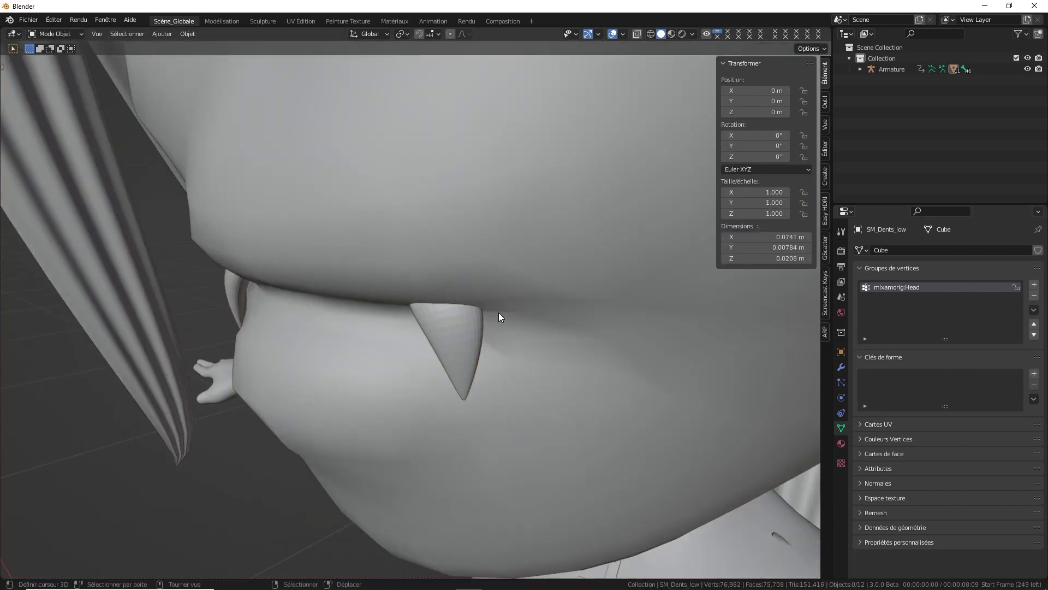
scroll(499, 312, down, 5)
middle_drag(499, 335, 545, 304)
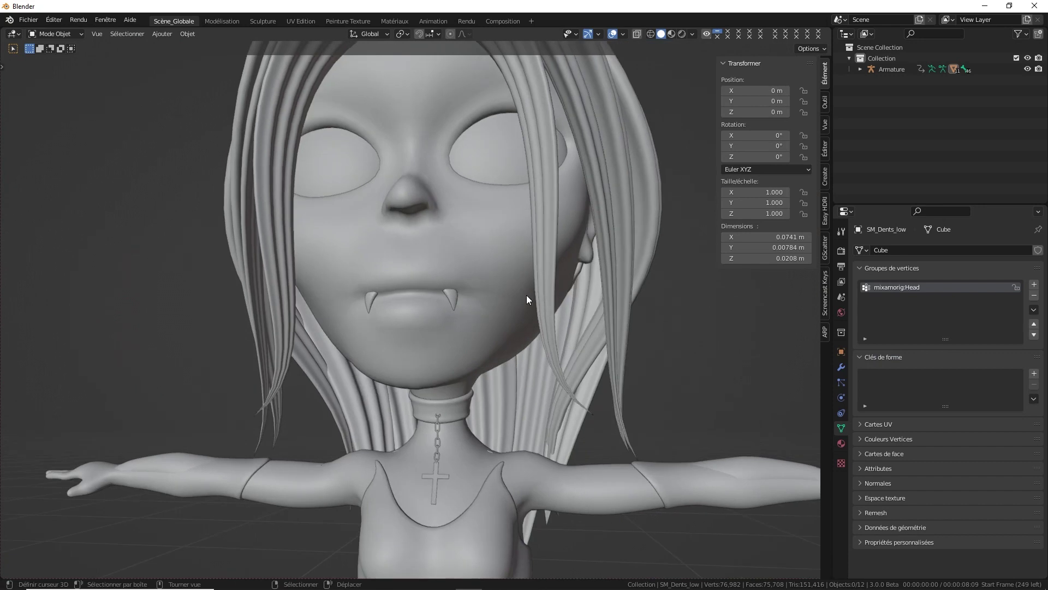
scroll(526, 295, down, 5)
click(471, 218)
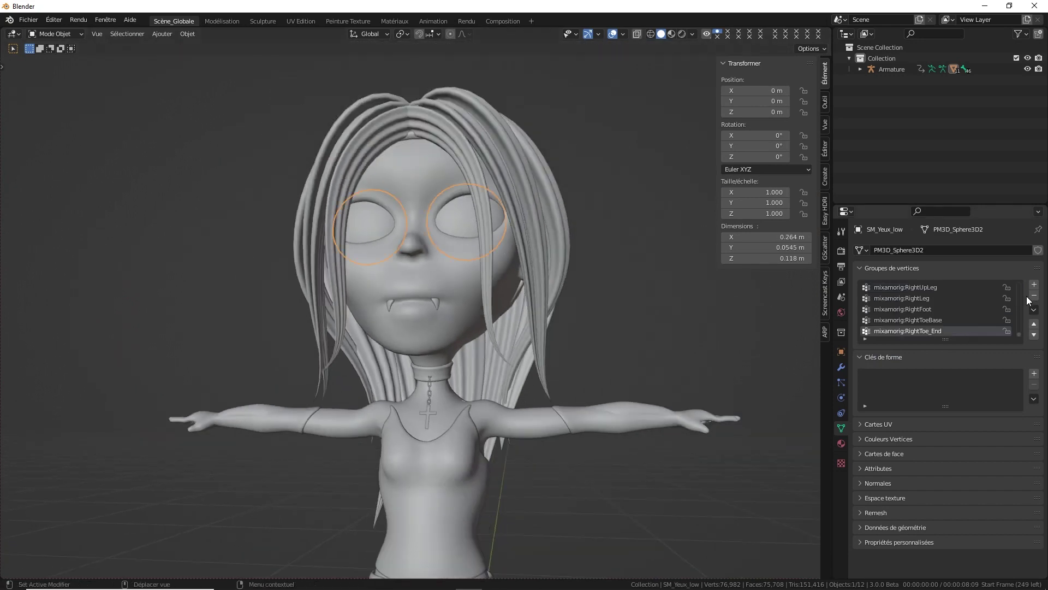
- Delete the eyes' leg, foot, finger, arm and shoulder groups, leaving only mixamorig:Head
click(1034, 295)
click(1034, 295)
click(1034, 295)
click(1034, 295)
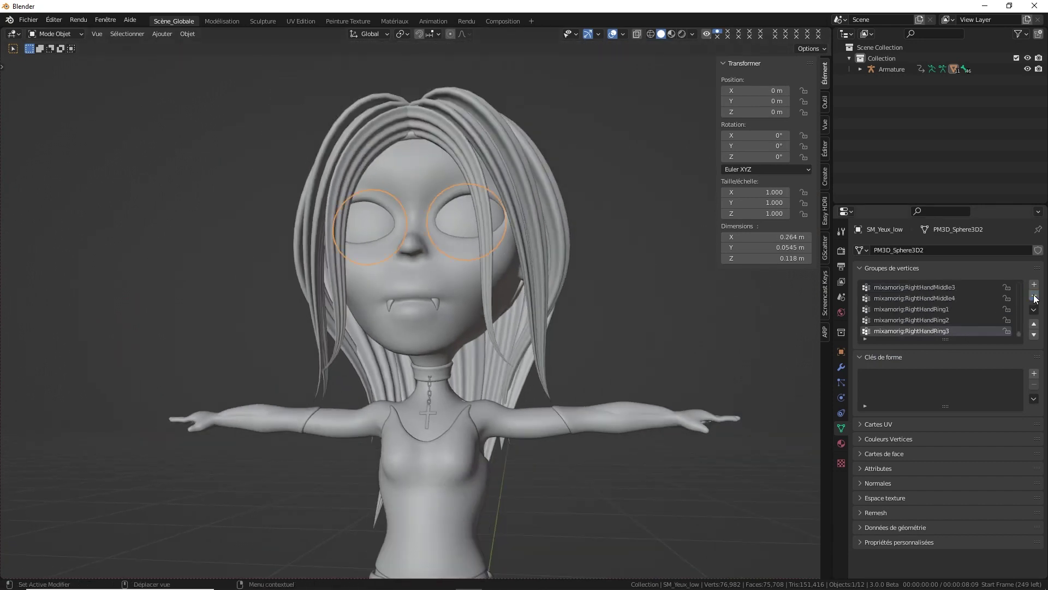
click(1034, 295)
click(1034, 295)
click(1034, 296)
click(1034, 296)
click(1034, 296)
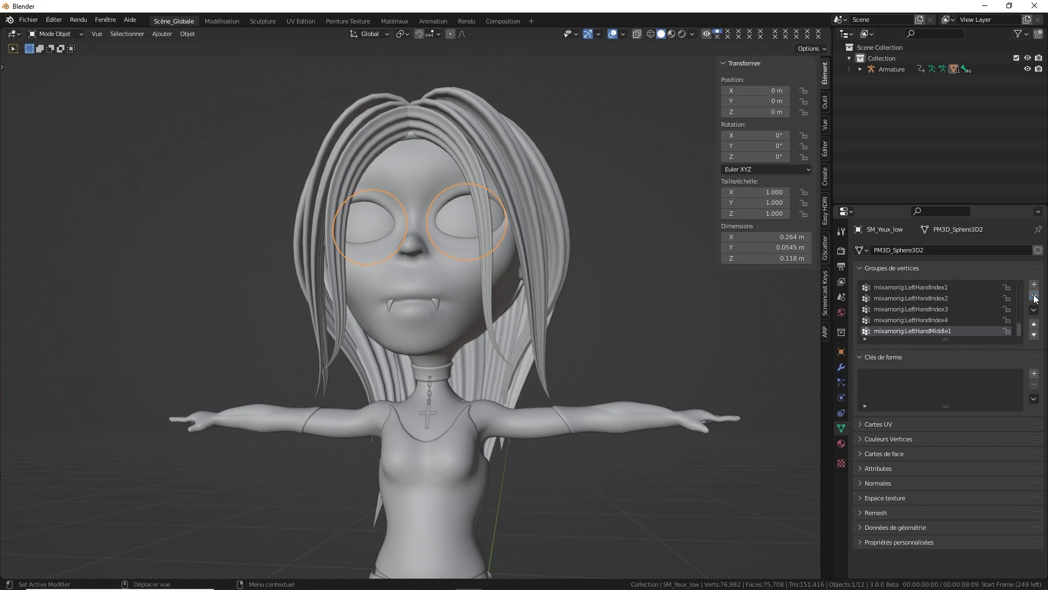
click(1034, 295)
click(1035, 295)
click(1034, 296)
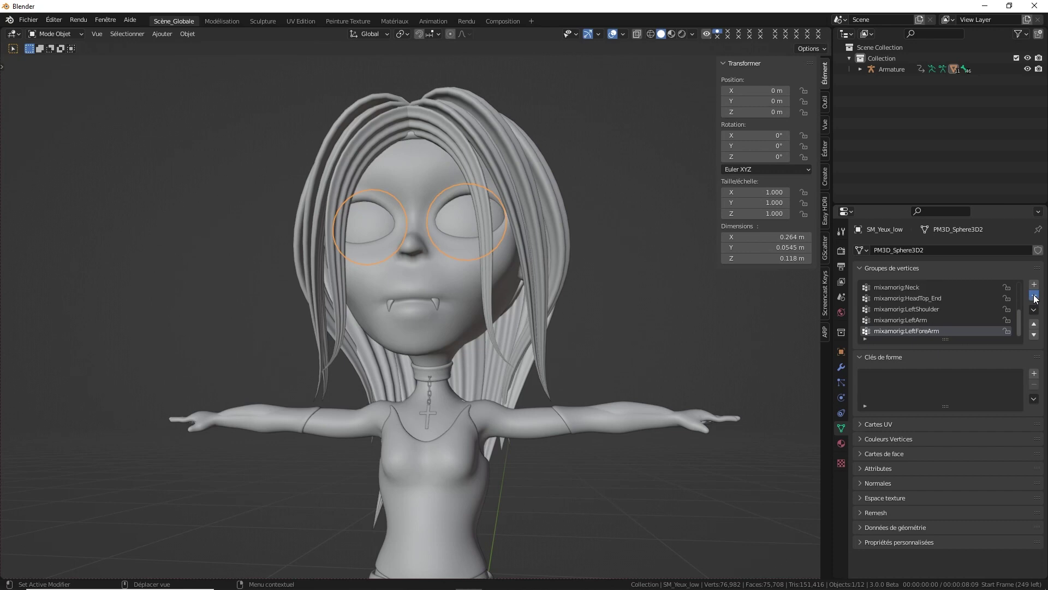
click(1034, 295)
click(1034, 296)
click(1034, 295)
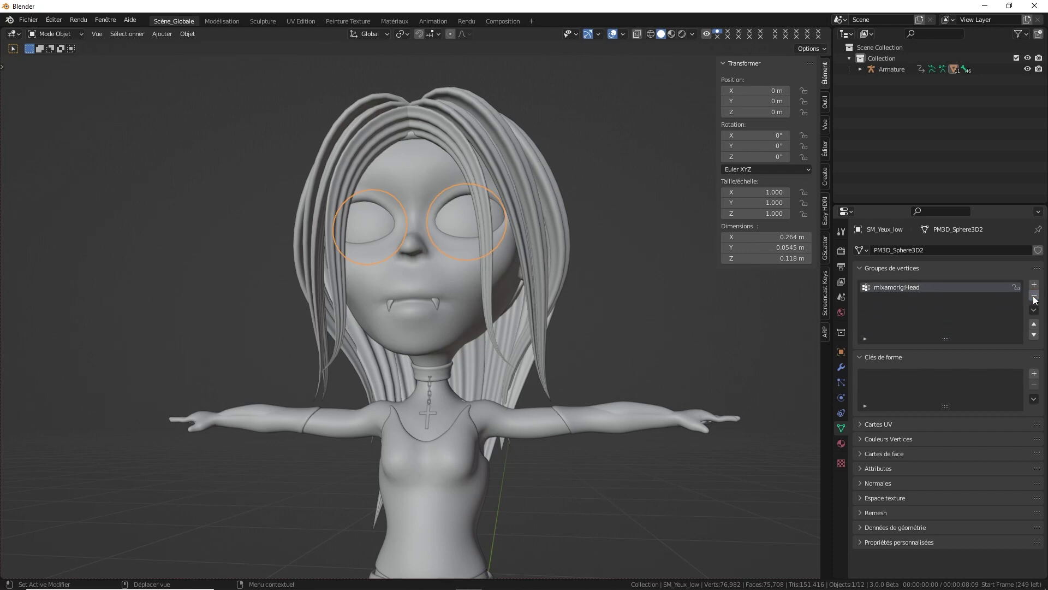
- Check the eye vertices in Edit Mode, then return to Object Mode and deselect everything
key(Tab)
key(a)
click(562, 311)
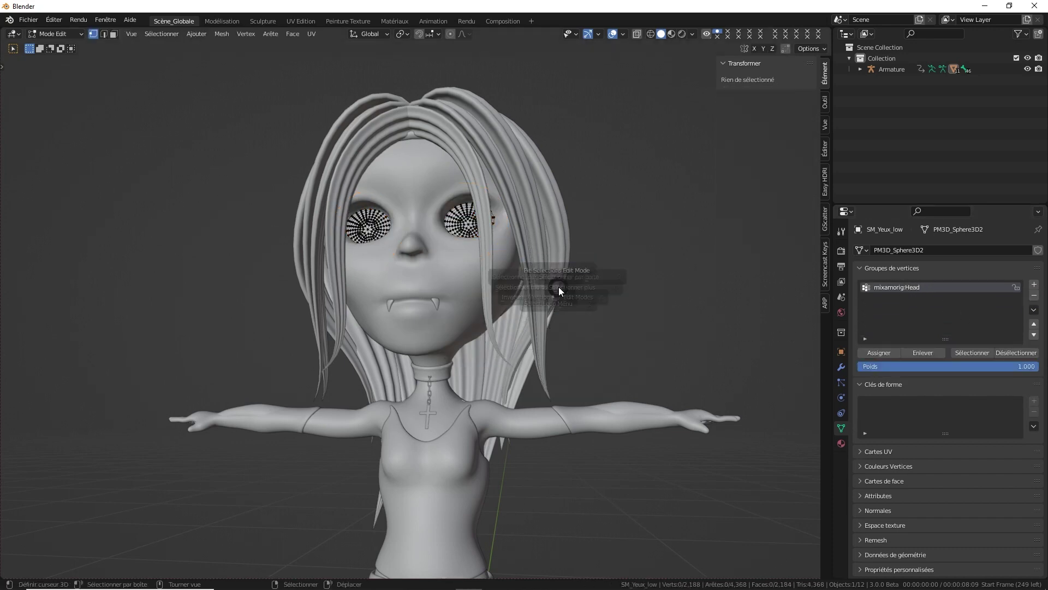
key(a)
key(Tab)
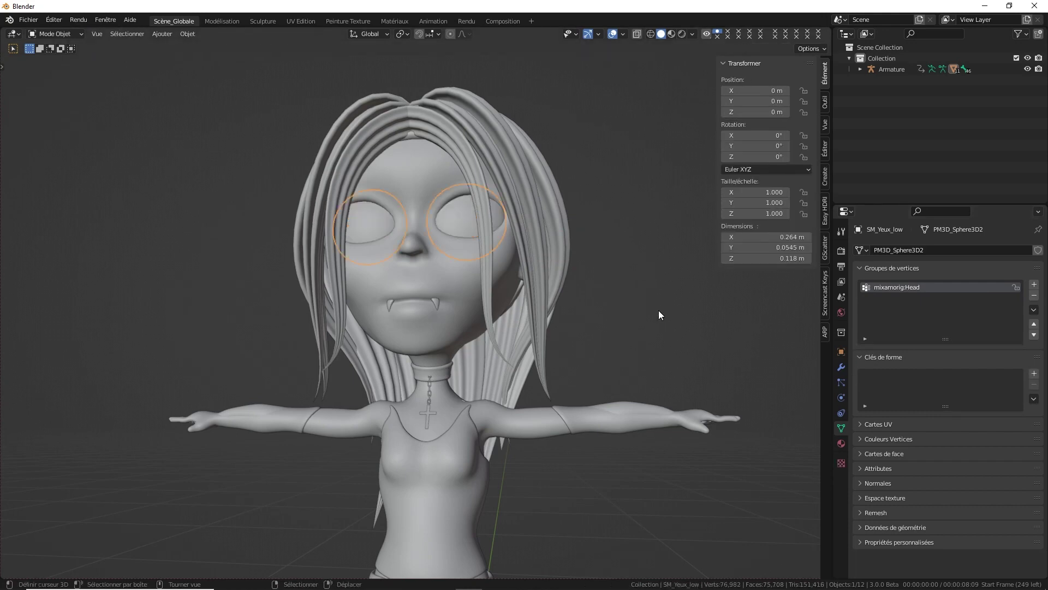
key(a)
click(618, 273)
mouse_move(565, 331)
middle_down()
mouse_move(540, 360)
mouse_move(552, 327)
middle_up()
- Select the gloves SM_Gants_low and delete all their toe, foot and leg vertex groups
click(656, 351)
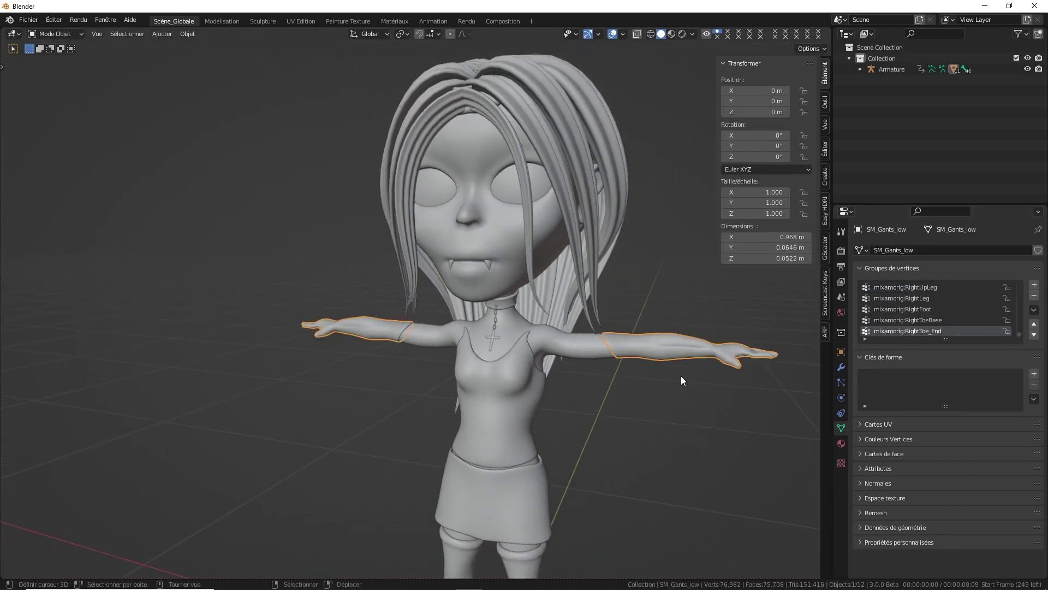
middle_drag(680, 376, 605, 371)
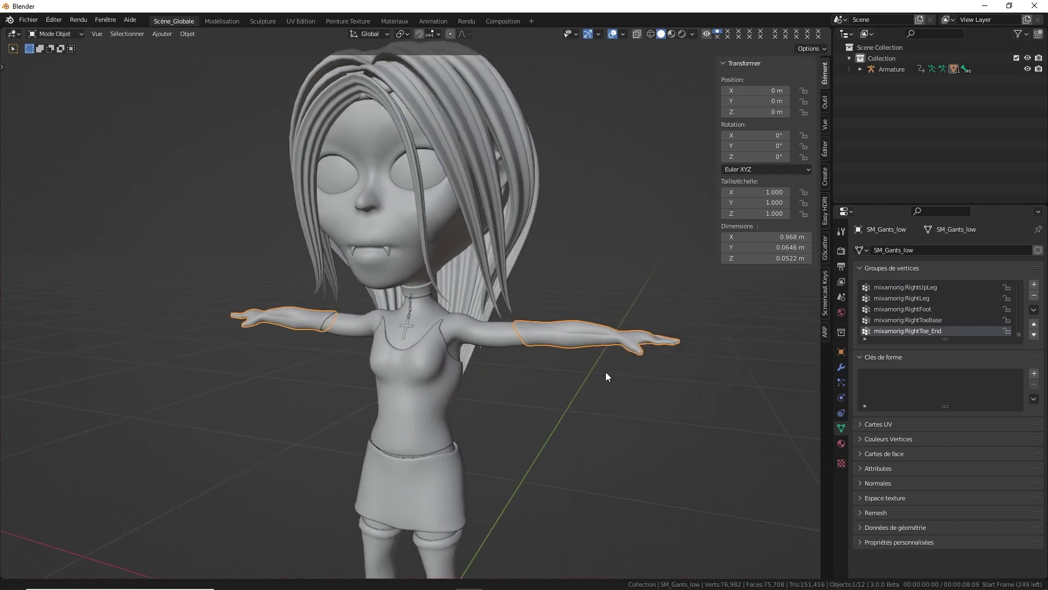
click(1034, 297)
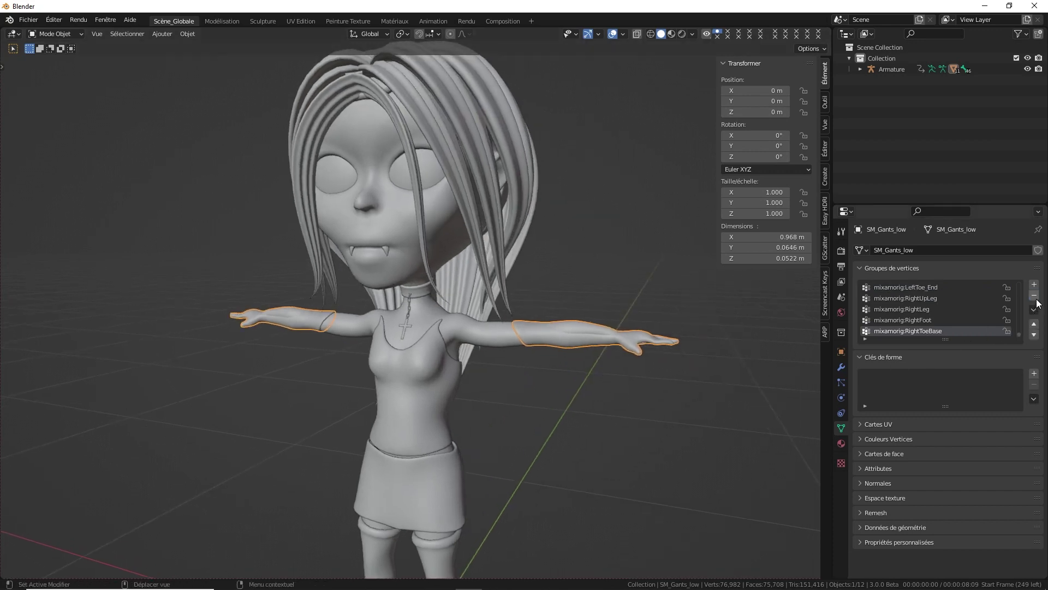
click(1035, 297)
click(1036, 298)
click(1035, 296)
click(1035, 295)
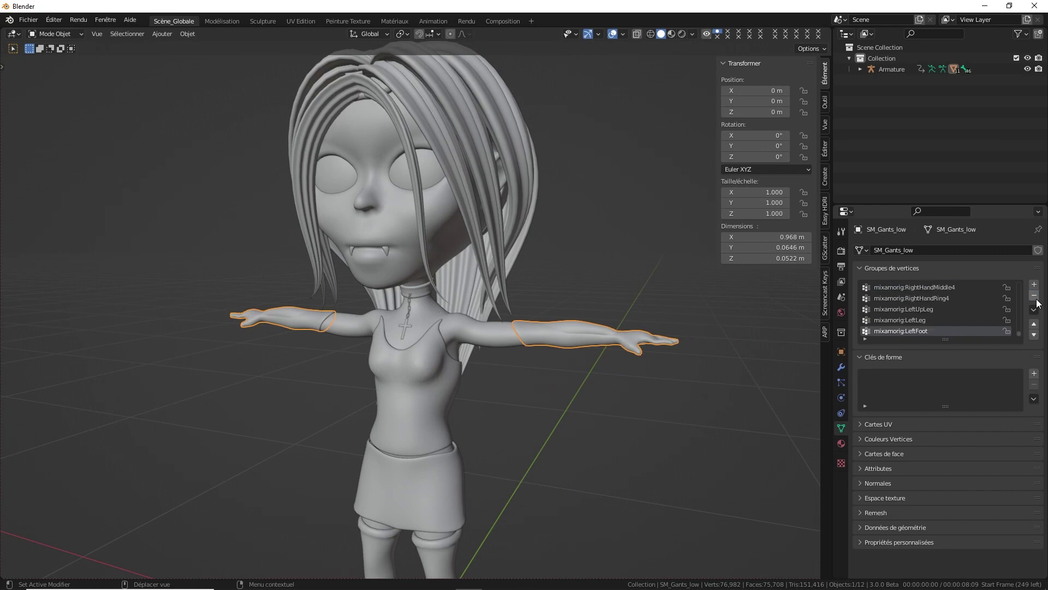
click(1036, 296)
click(1036, 296)
click(1035, 296)
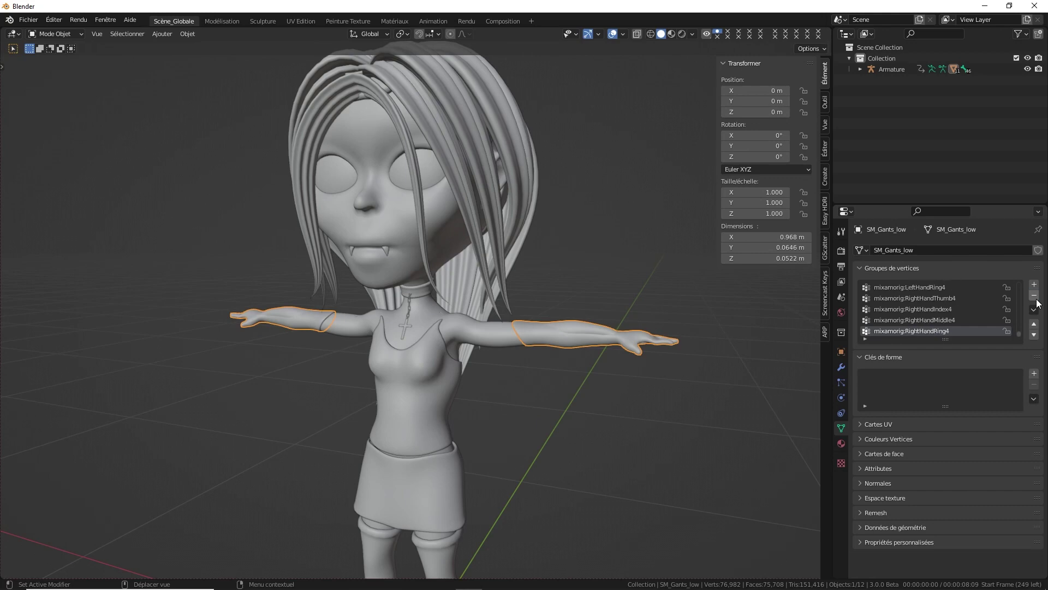
- Delete the gloves' fingertip, HeadTop_End, Head, Neck, Spine and Hips groups
click(1035, 296)
click(1035, 296)
click(1035, 296)
click(1035, 296)
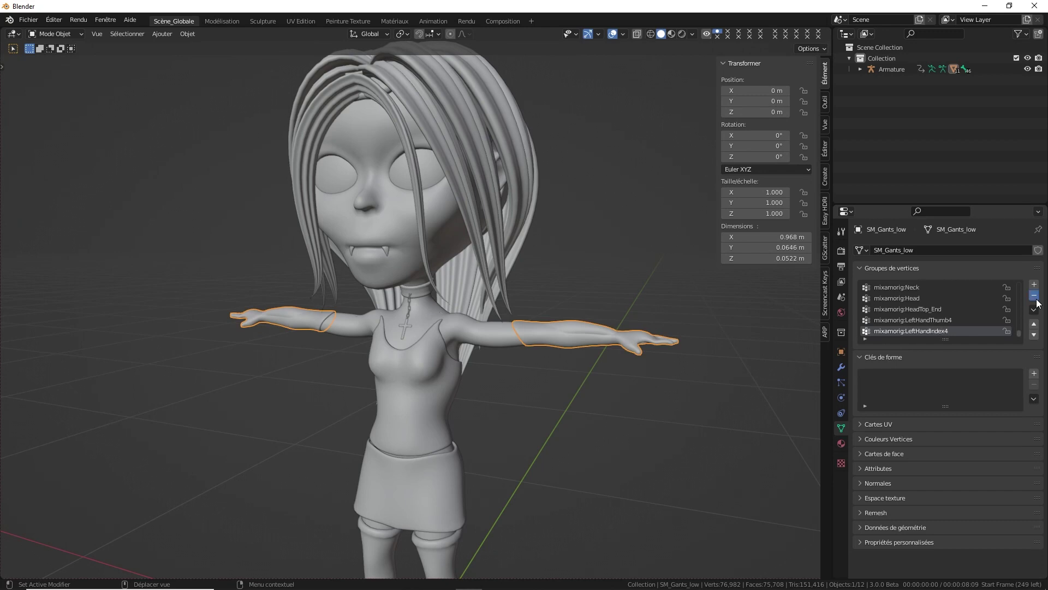
click(1035, 296)
click(1036, 296)
click(1035, 296)
click(1036, 296)
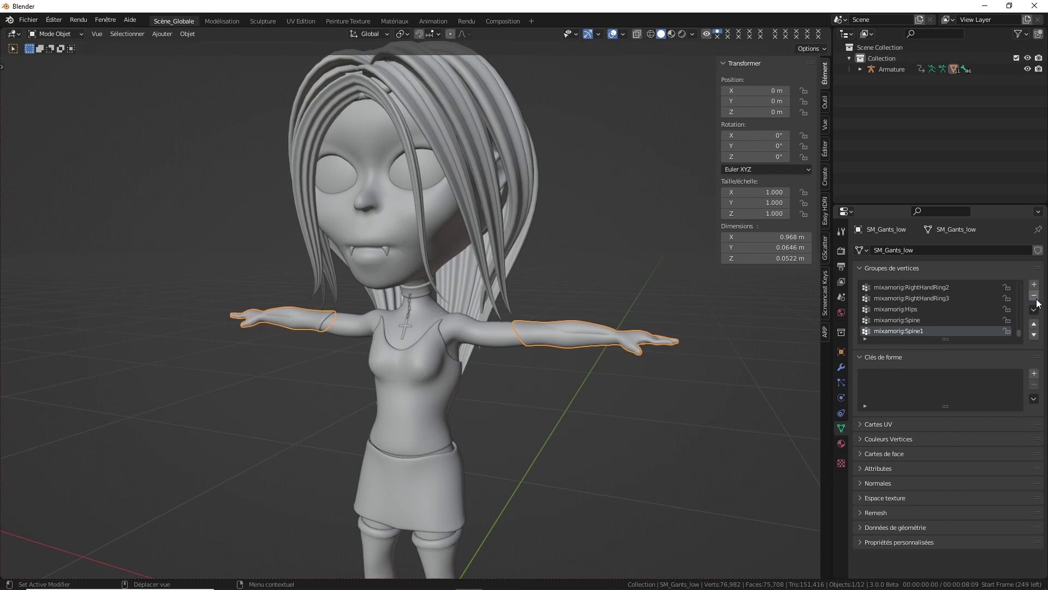
click(1034, 295)
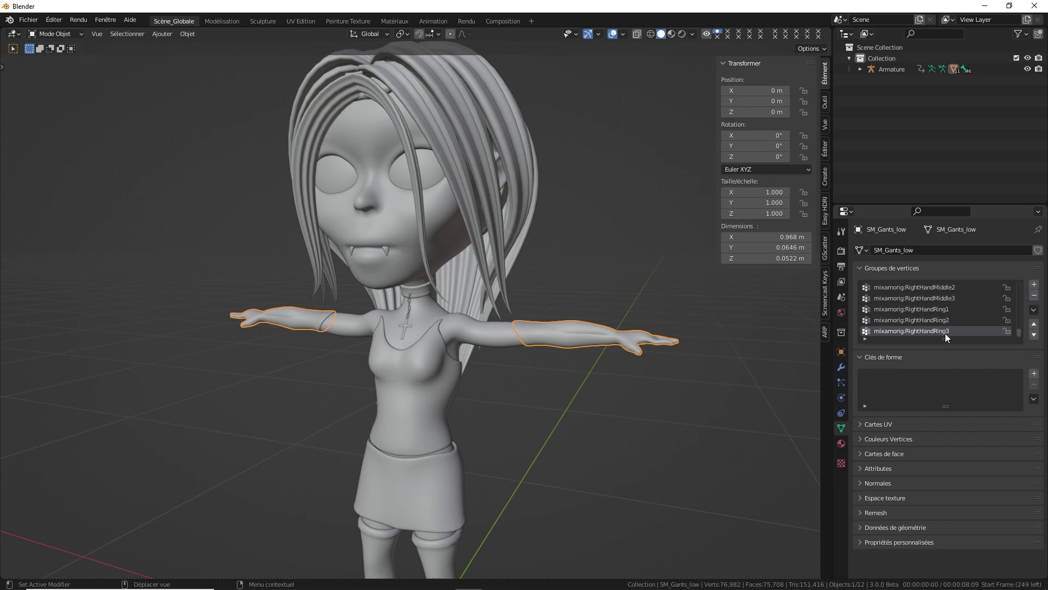
- Delete the gloves' Spine2 group, then orbit to a centred front view
scroll(945, 333, up, 5)
scroll(946, 333, up, 2)
scroll(945, 333, up, 2)
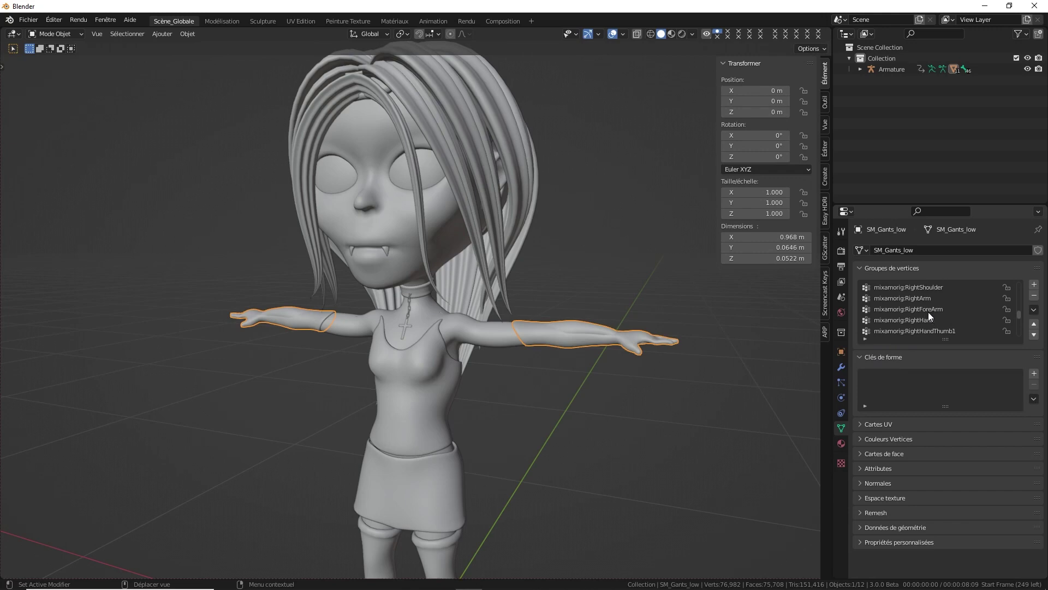
scroll(923, 298, up, 1)
scroll(928, 300, up, 2)
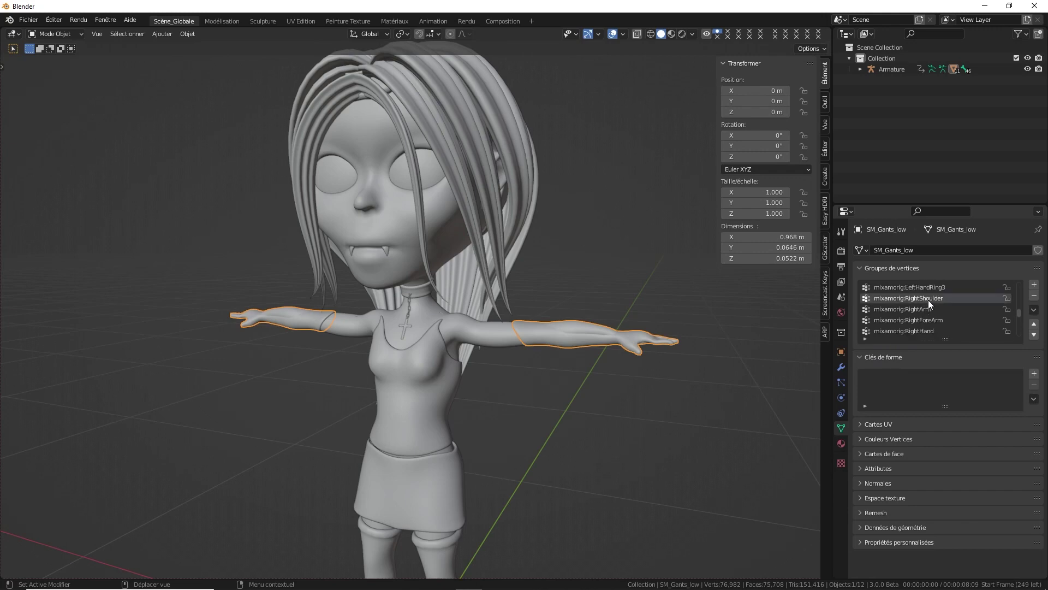
scroll(928, 299, up, 2)
scroll(929, 300, up, 2)
scroll(928, 299, up, 5)
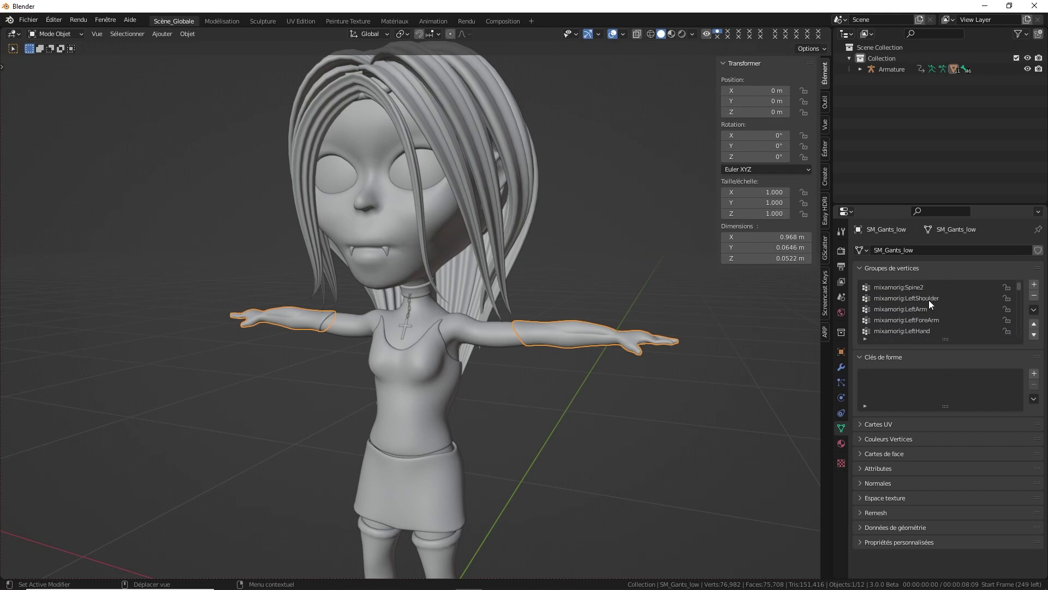
click(922, 288)
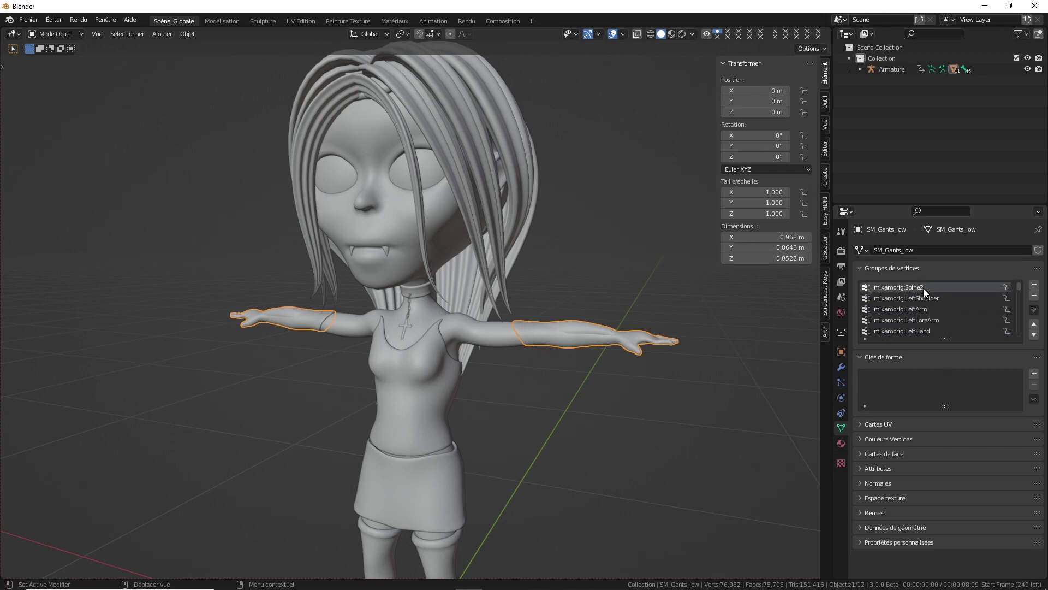
click(1034, 297)
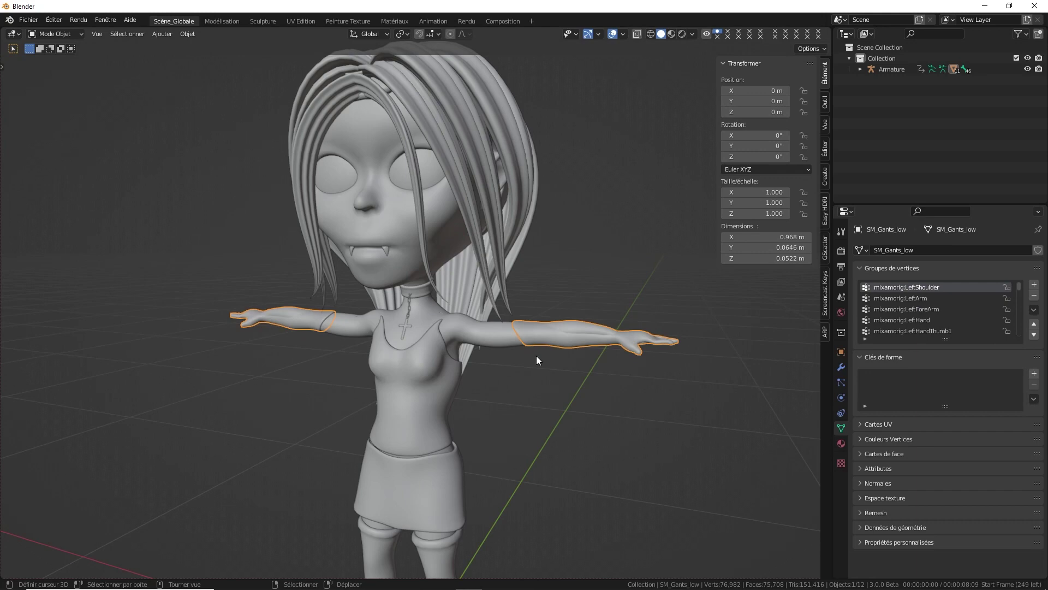
middle_drag(536, 355, 582, 343)
shift+middle_drag(480, 388, 541, 356)
- Select SM_Corset_low and delete its toe, foot and lower-leg vertex groups
click(503, 359)
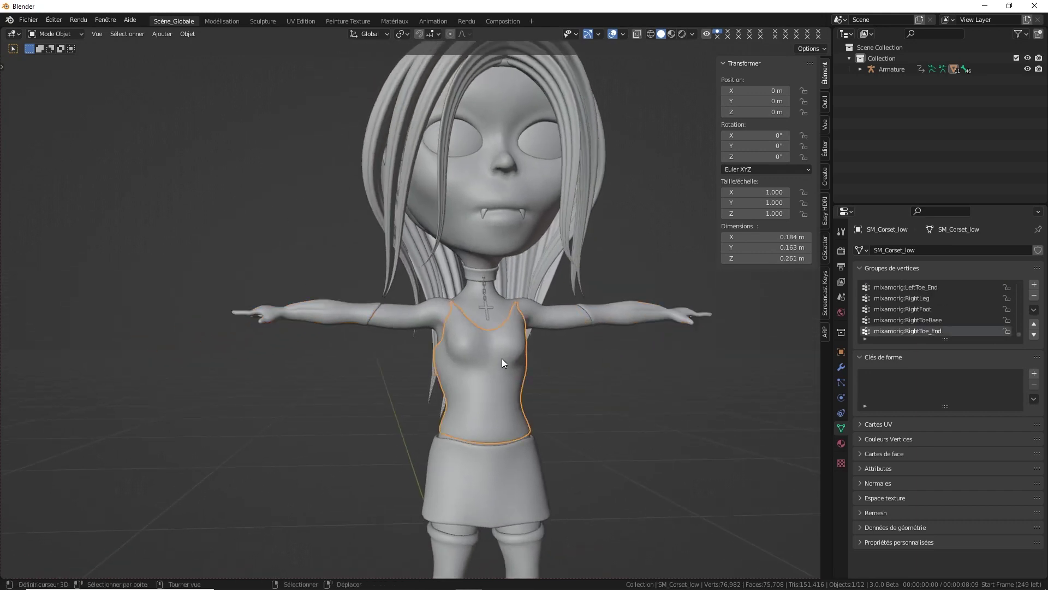
click(1035, 295)
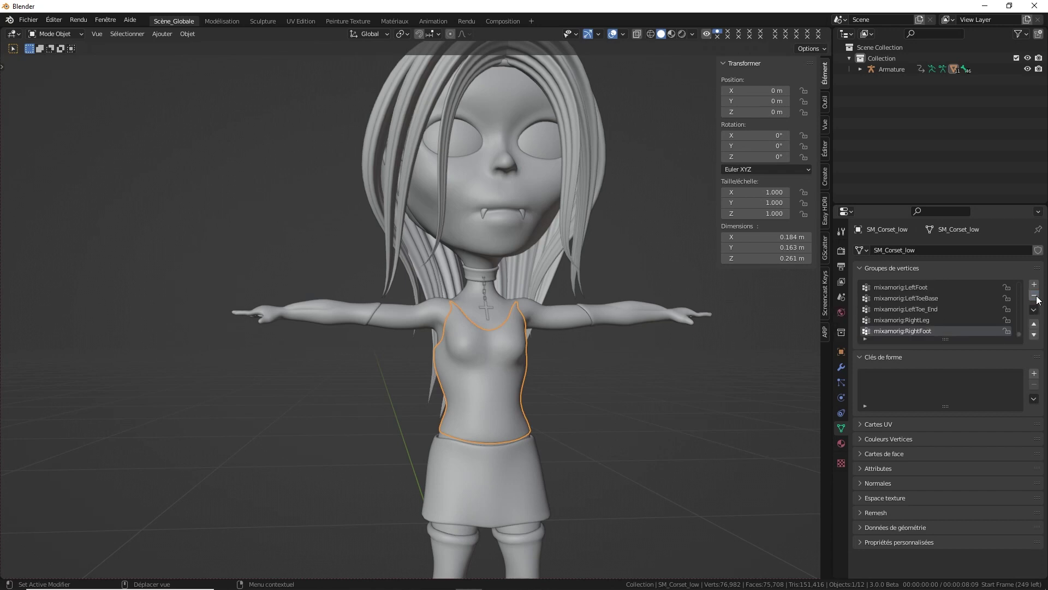
click(1037, 296)
click(1036, 297)
click(1036, 297)
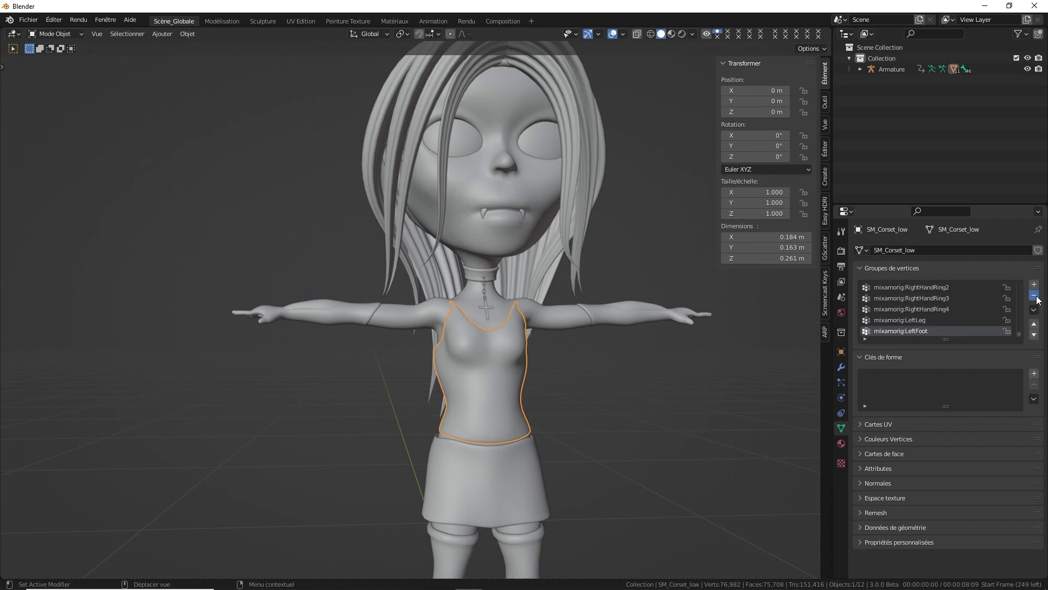
click(1036, 296)
- Remove the corset's right- and left-hand finger groups, plus LeftHand and LeftForeArm
click(1036, 296)
click(1035, 297)
click(1036, 297)
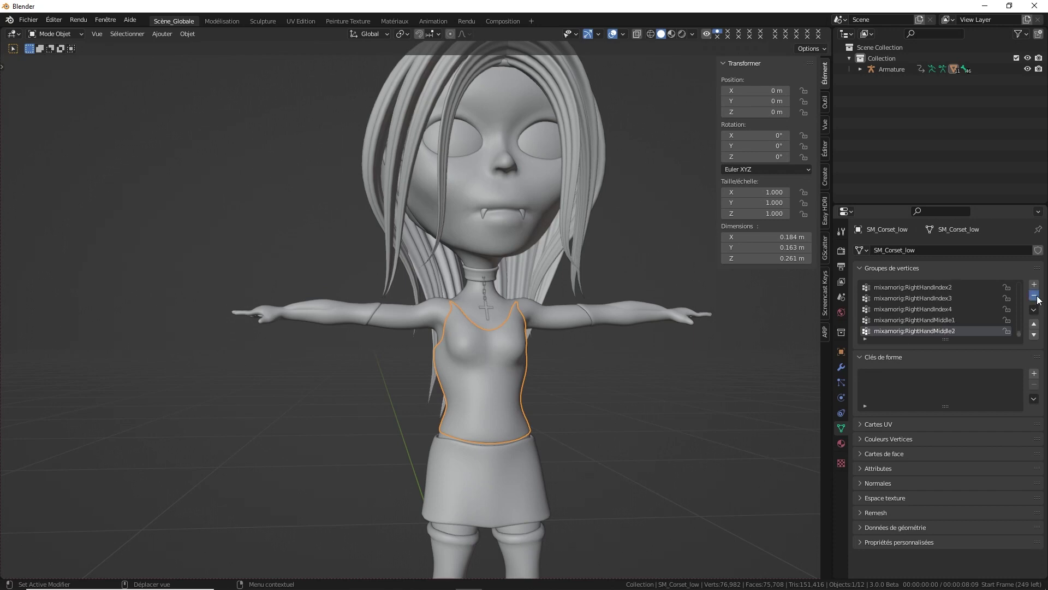
click(1034, 295)
click(1035, 296)
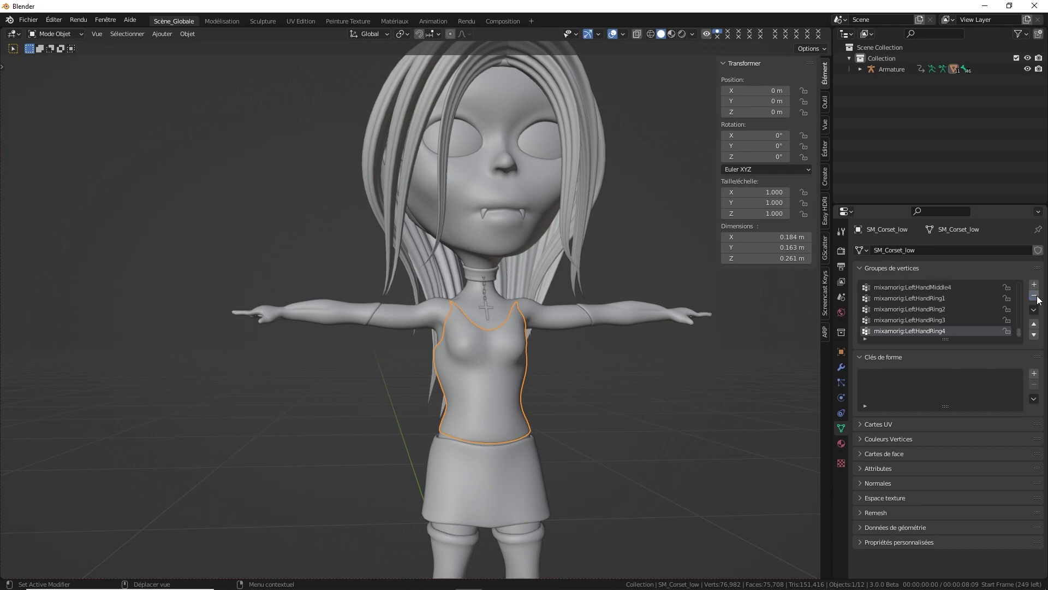
click(1035, 295)
click(1035, 296)
click(1034, 296)
- Delete the corset's HeadTop_End, LeftHandThumb1, Head, RightArm and Neck vertex groups
click(1035, 295)
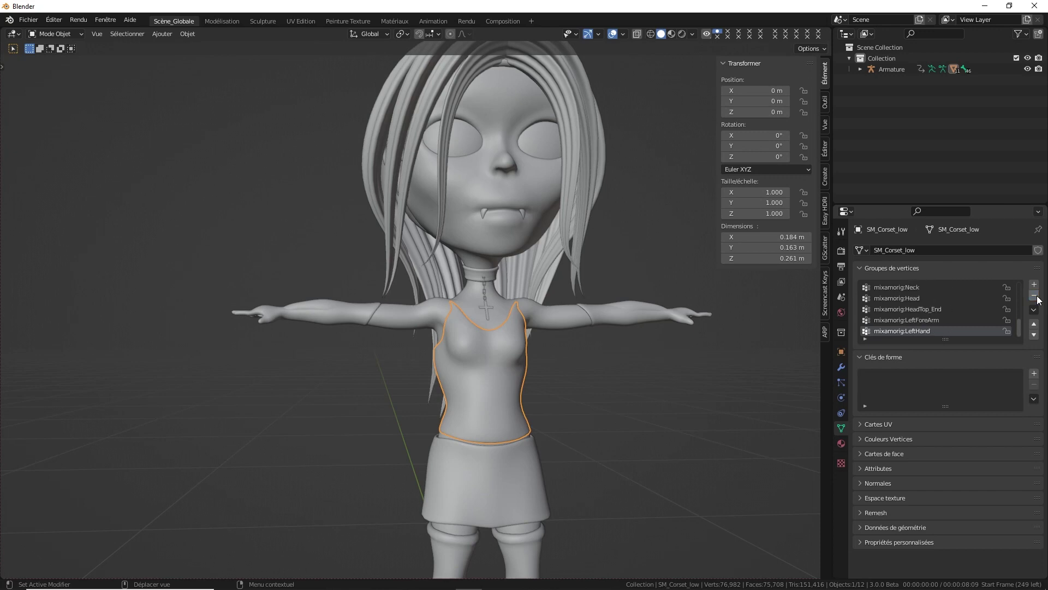
click(1037, 298)
click(1037, 297)
click(1034, 296)
click(1035, 295)
click(926, 309)
click(1035, 295)
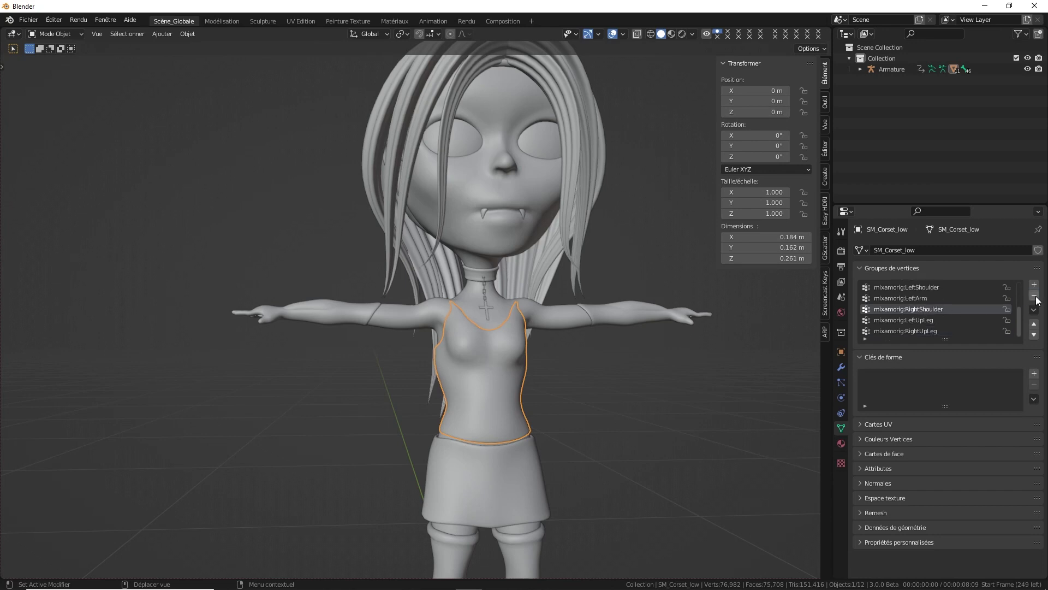
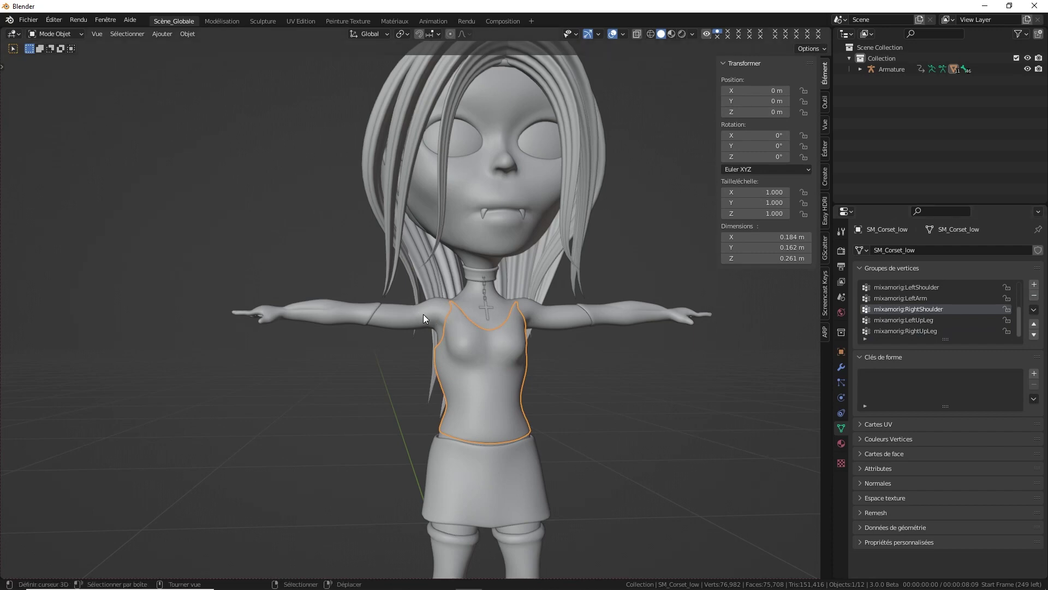
- Delete the stray mixamorig:LeftArm vertex group from SM_Corset_low
scroll(931, 321, up, 1)
click(919, 309)
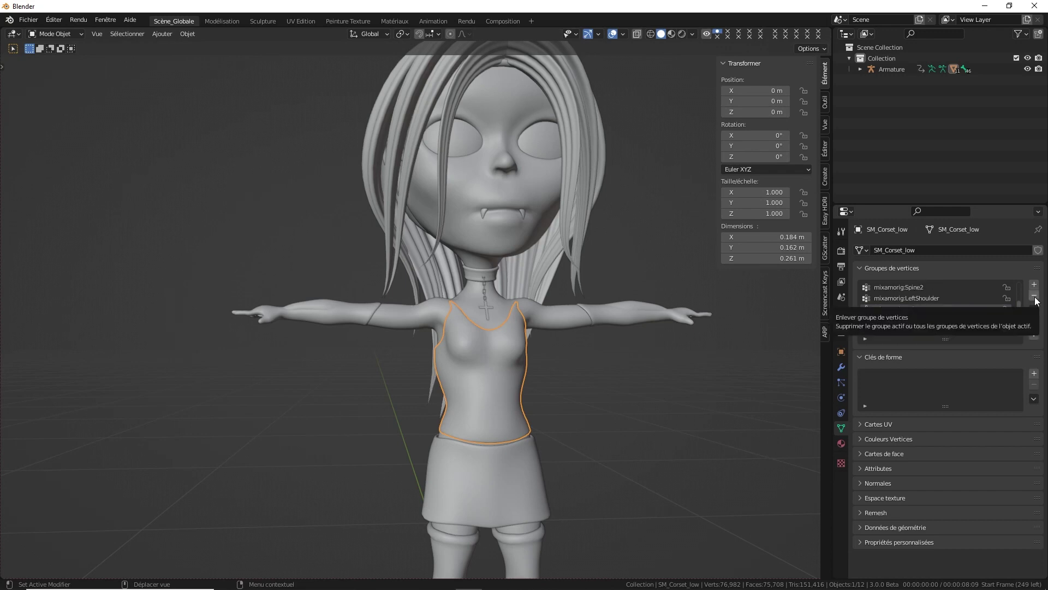
click(1035, 298)
click(915, 290)
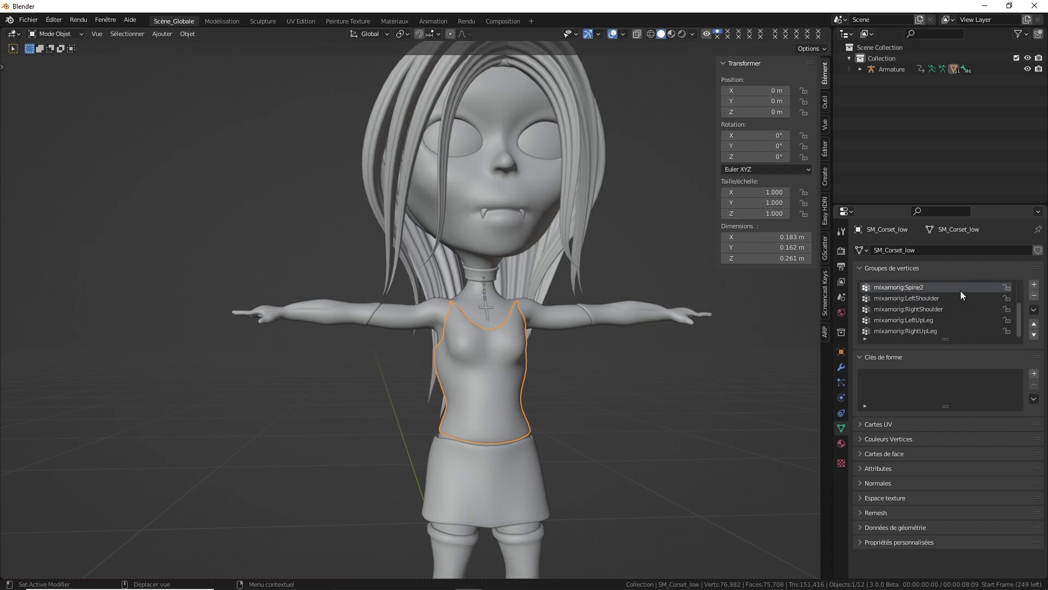
- Select the skirt mesh in the viewport
scroll(961, 292, up, 1)
scroll(926, 296, up, 2)
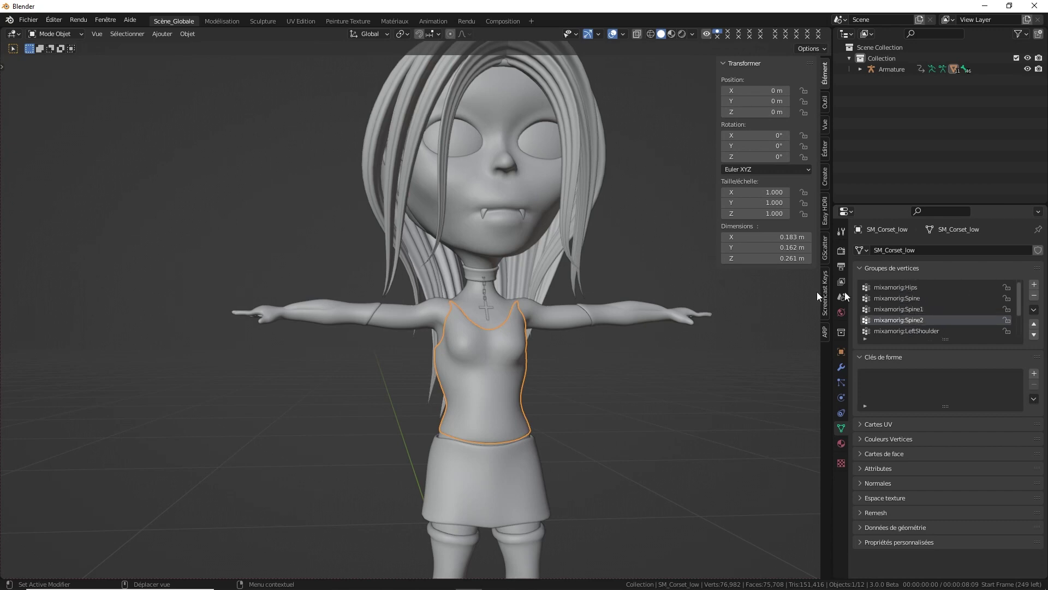
click(539, 454)
- Remove the skirt's stray toe vertex groups and other unneeded groups
middle_drag(700, 401, 796, 307)
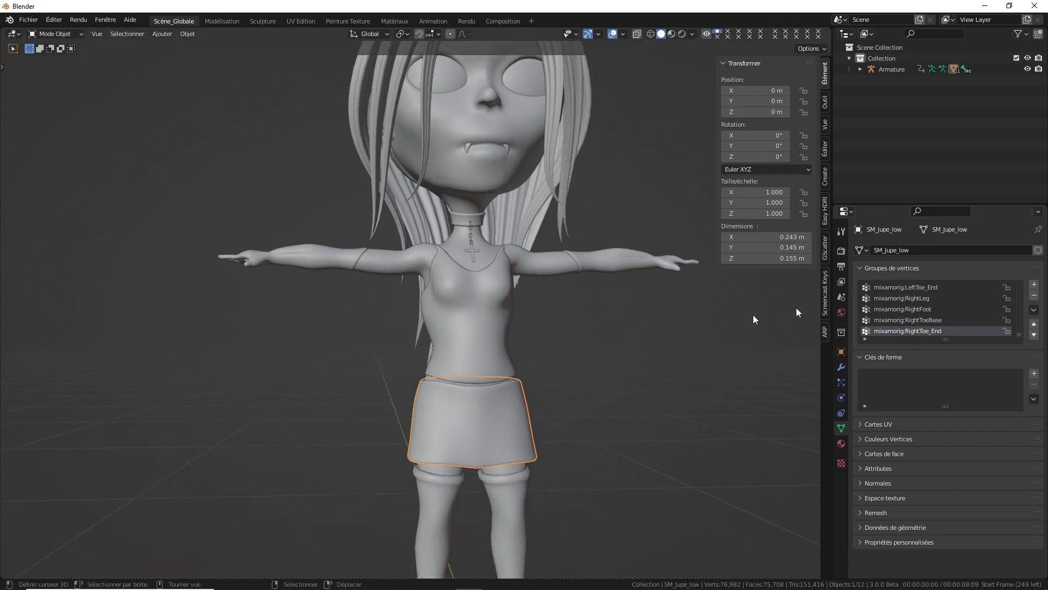
click(1034, 295)
click(1034, 296)
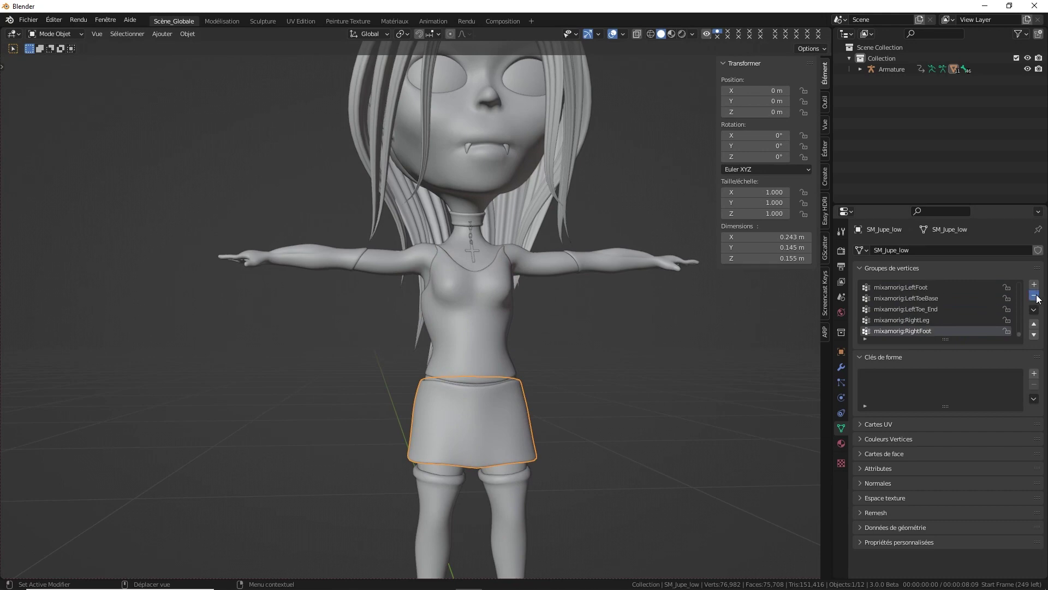
click(1034, 295)
click(1034, 295)
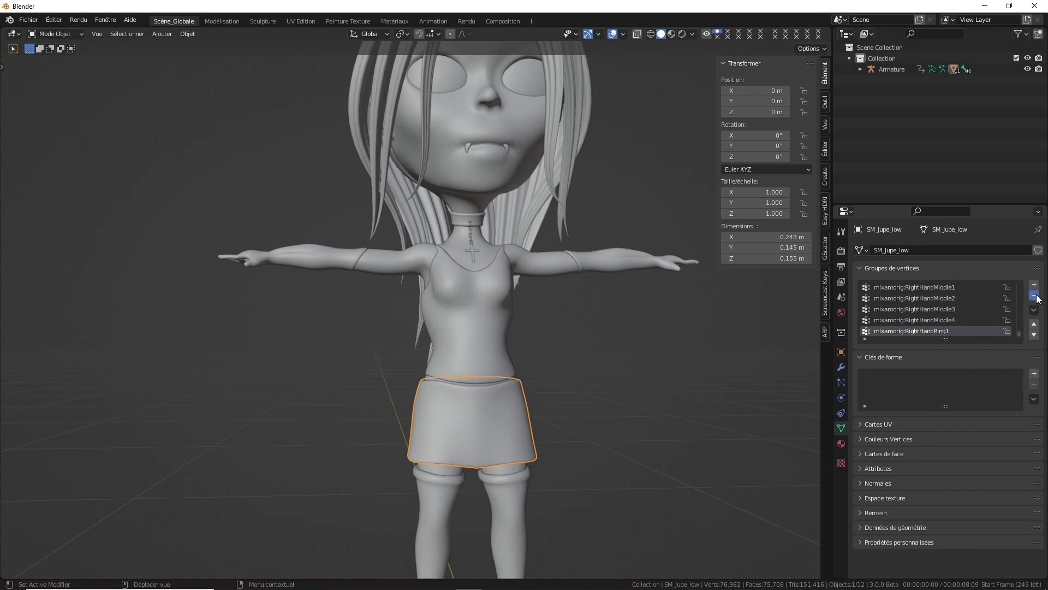
click(1034, 296)
- Remove the skirt's right-hand finger, RightForeArm and other arm vertex groups
click(1035, 296)
click(1034, 295)
click(1034, 296)
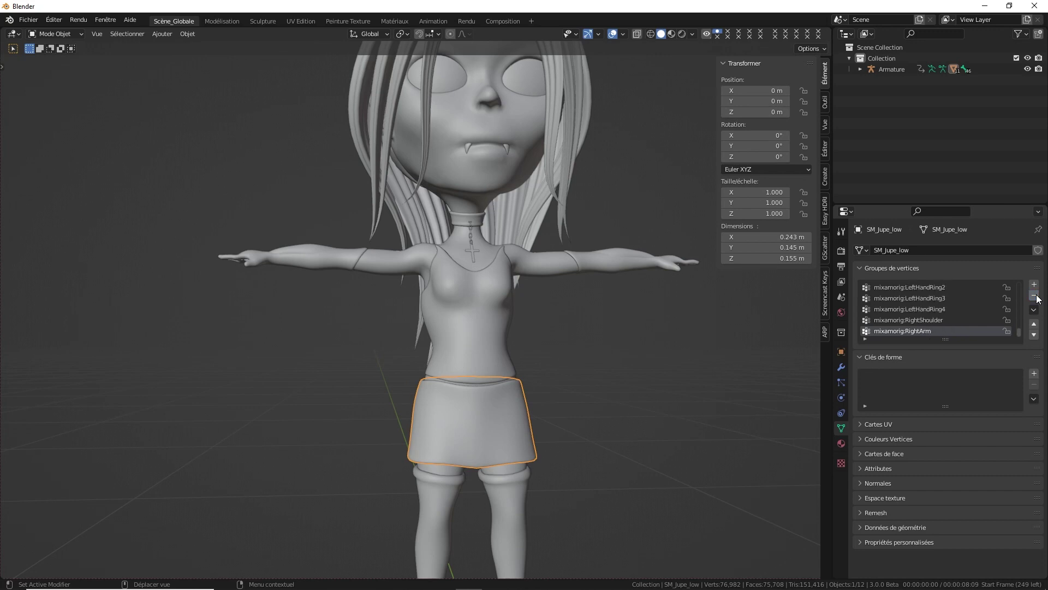
click(1034, 295)
click(1034, 295)
click(1034, 296)
click(1034, 295)
- Remove the skirt's left-hand finger vertex groups
click(1034, 295)
click(1034, 296)
click(1034, 295)
click(1035, 295)
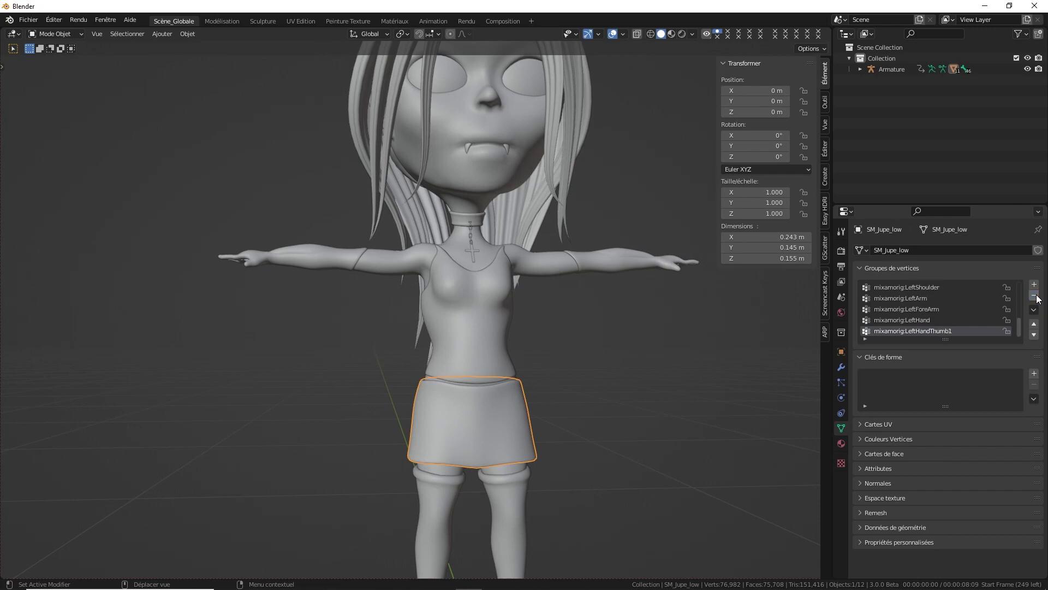
click(1034, 295)
click(1034, 296)
click(1035, 295)
click(1034, 295)
click(1034, 295)
scroll(928, 304, up, 1)
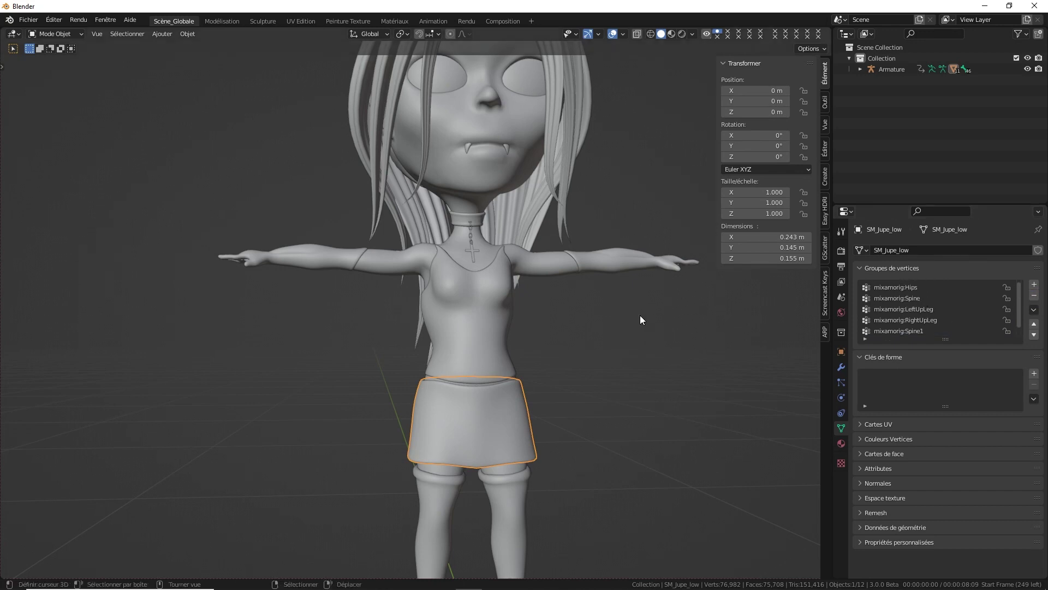
scroll(640, 315, down, 1)
- Select the boots mesh and remove its RightToe_End and LeftToe_End vertex groups
click(499, 470)
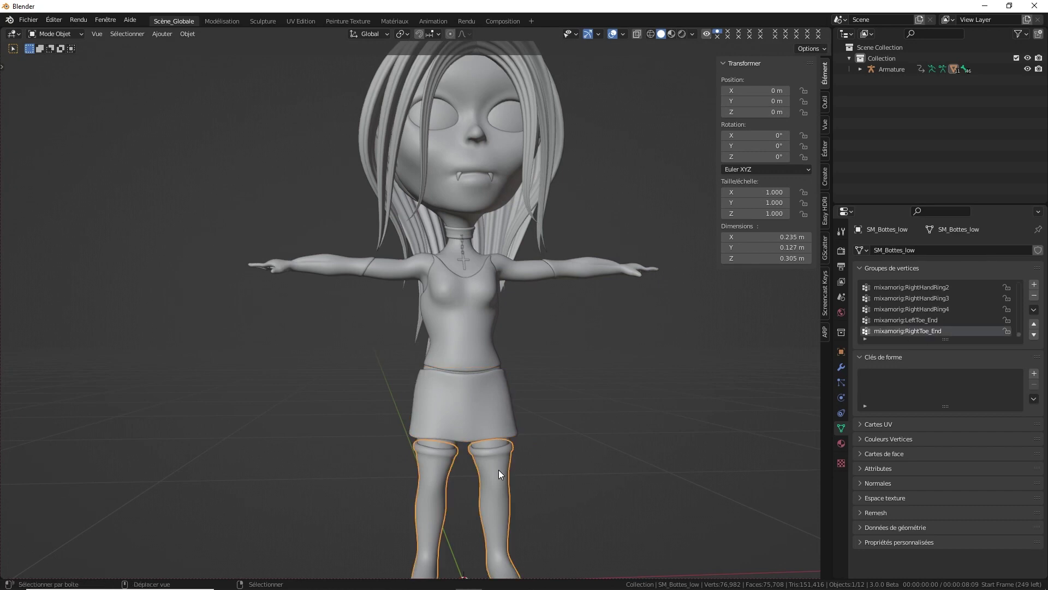
shift+middle_drag(499, 470, 507, 371)
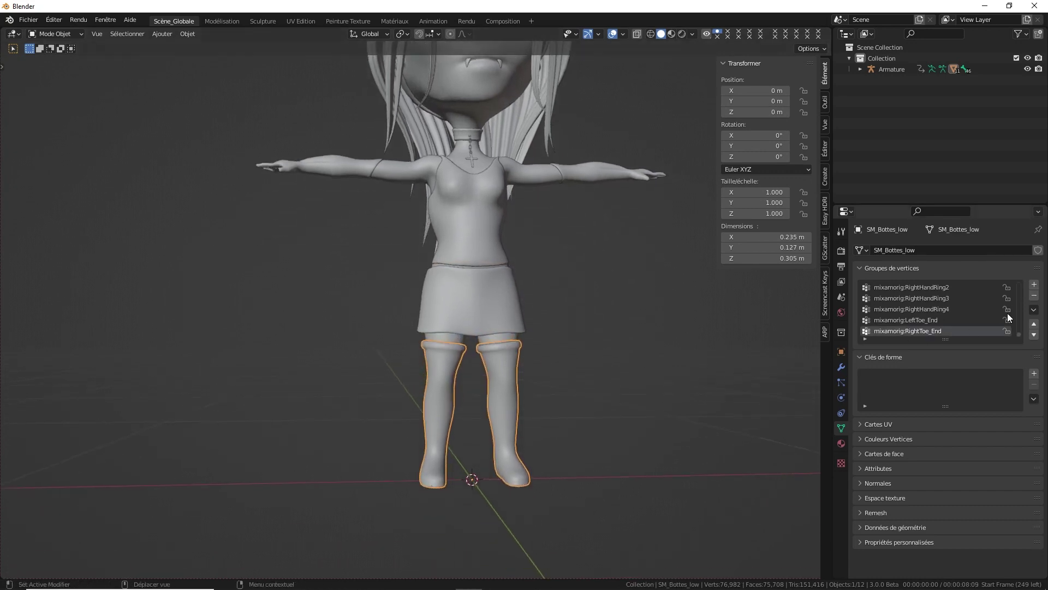
middle_drag(726, 351, 662, 351)
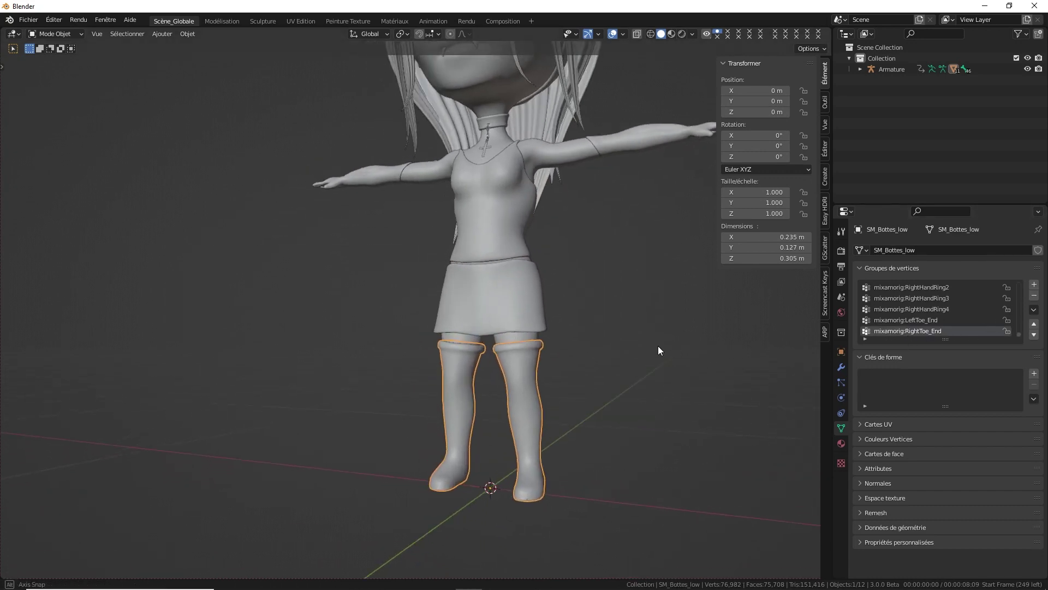
click(1035, 296)
click(961, 329)
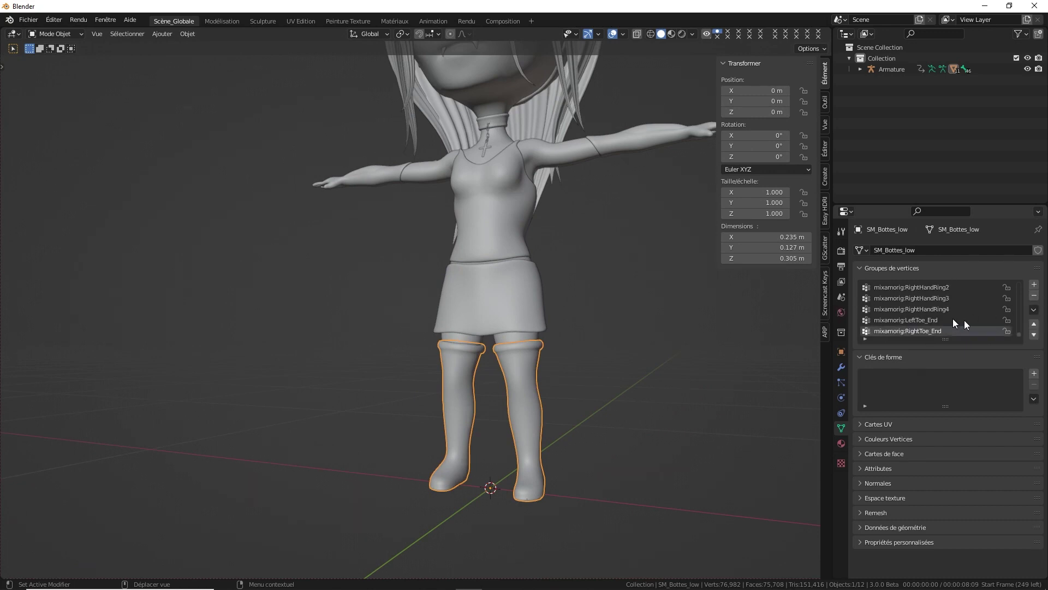
click(1035, 295)
- Remove the boots' right-hand finger, thumb, hand, RightForeArm and RightArm vertex groups
click(1037, 298)
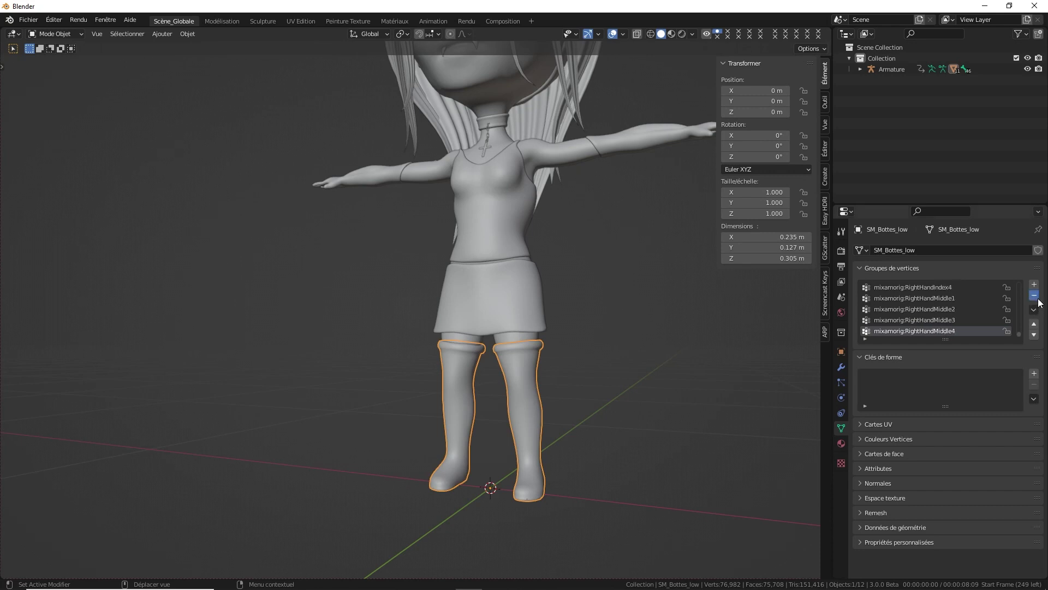
click(1038, 298)
click(1038, 298)
click(1038, 298)
click(1038, 298)
click(1038, 299)
click(1039, 299)
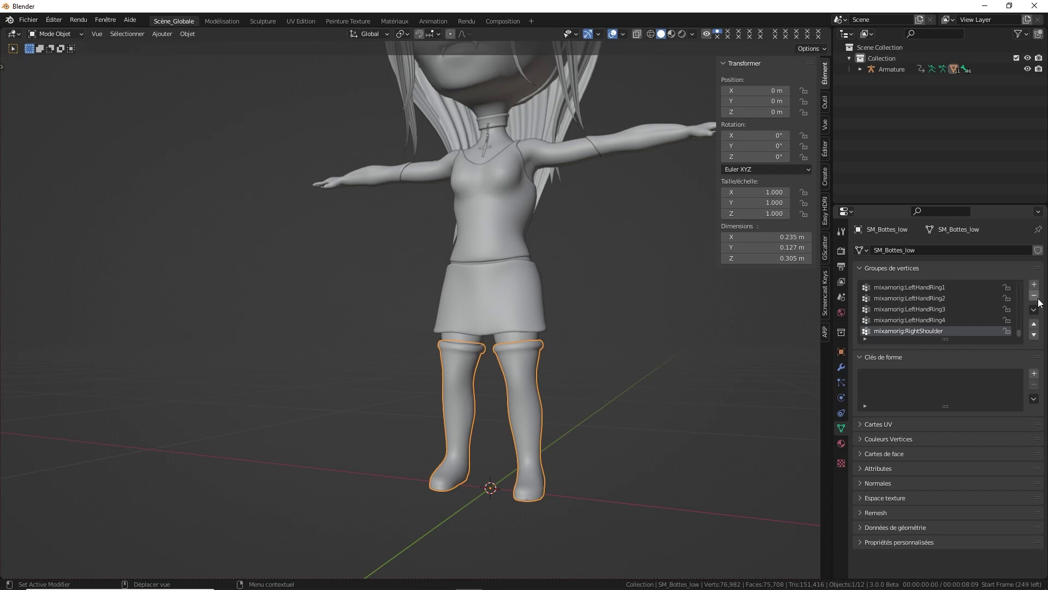
- Remove the boots' shoulder, left-hand, left arm, HeadTop_End and RightToeBase vertex groups
click(1038, 299)
click(1039, 299)
click(1039, 300)
click(1039, 299)
click(1039, 300)
click(1038, 299)
click(1039, 299)
click(1038, 299)
click(1038, 300)
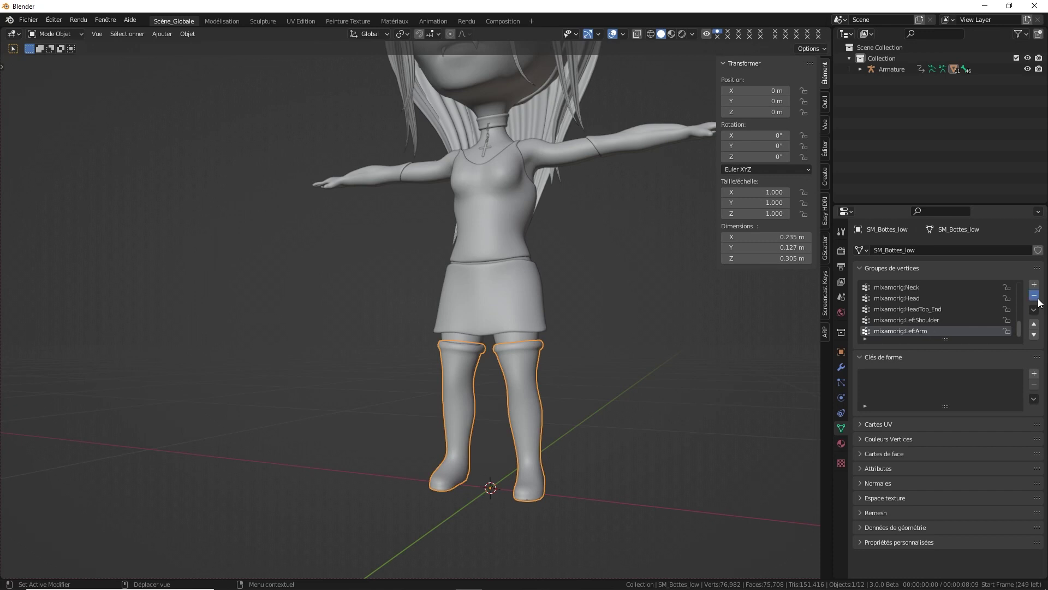
click(1038, 299)
click(1039, 299)
click(1039, 299)
click(1039, 299)
click(1036, 298)
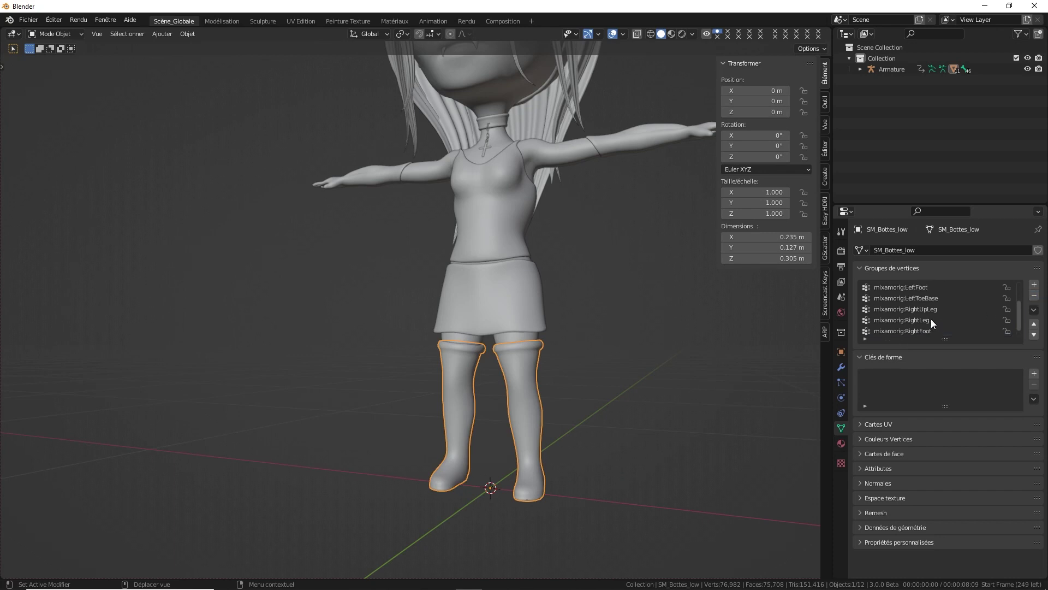
- Orbit and zoom out to check the whole character from the front
scroll(931, 321, up, 1)
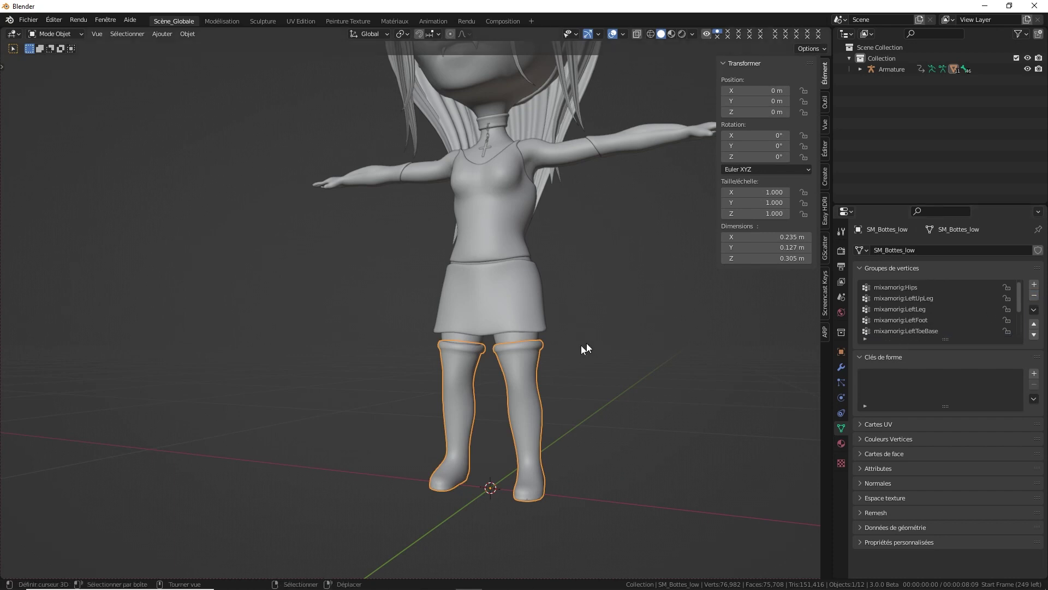
middle_drag(586, 343, 474, 325)
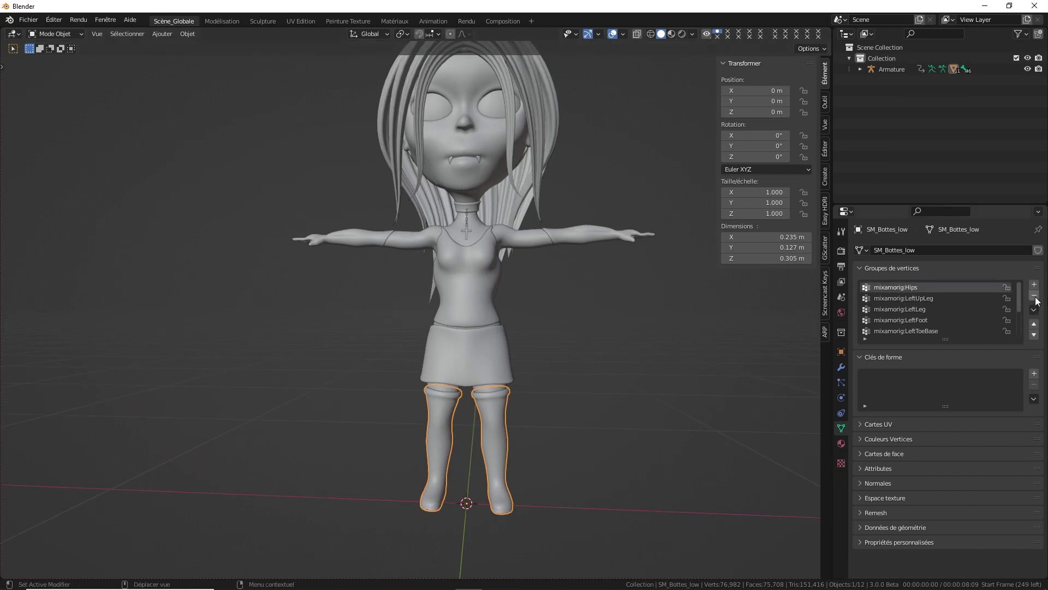
scroll(889, 311, down, 1)
mouse_move(487, 310)
middle_down()
mouse_move(492, 318)
mouse_move(416, 305)
middle_up()
scroll(474, 389, up, 2)
mouse_move(474, 389)
middle_down()
mouse_move(440, 392)
mouse_move(505, 353)
mouse_move(443, 284)
mouse_move(338, 270)
mouse_move(407, 346)
mouse_move(438, 362)
mouse_move(527, 381)
mouse_move(637, 374)
middle_up()
- Inspect SM_VampireF_low in local view, then select the Armature to show its skeleton settings
click(404, 341)
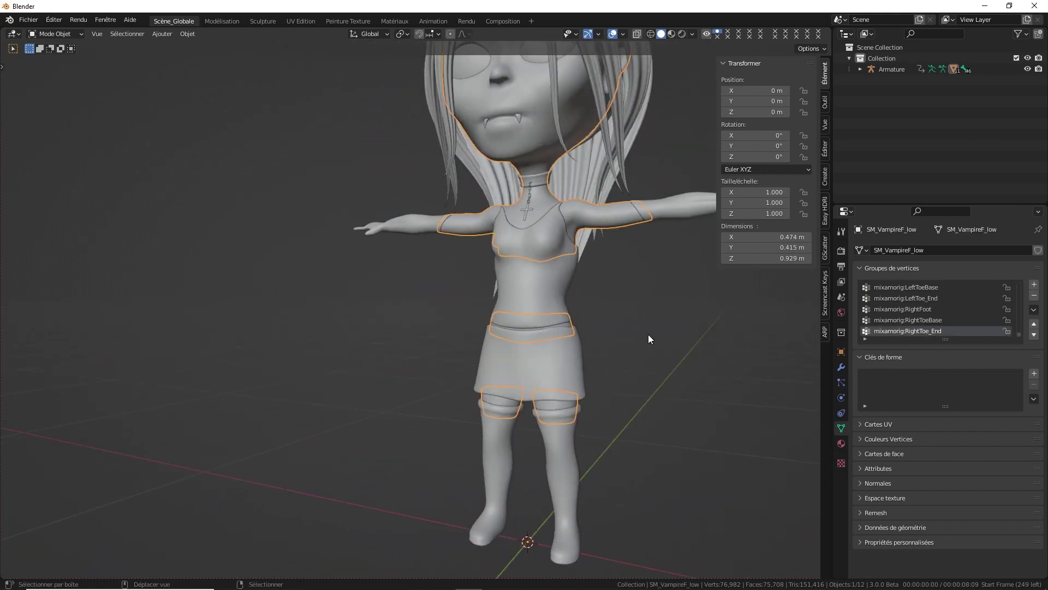
middle_drag(648, 339, 604, 402)
mouse_move(529, 326)
middle_down()
mouse_move(547, 331)
mouse_move(543, 377)
mouse_move(524, 291)
middle_up()
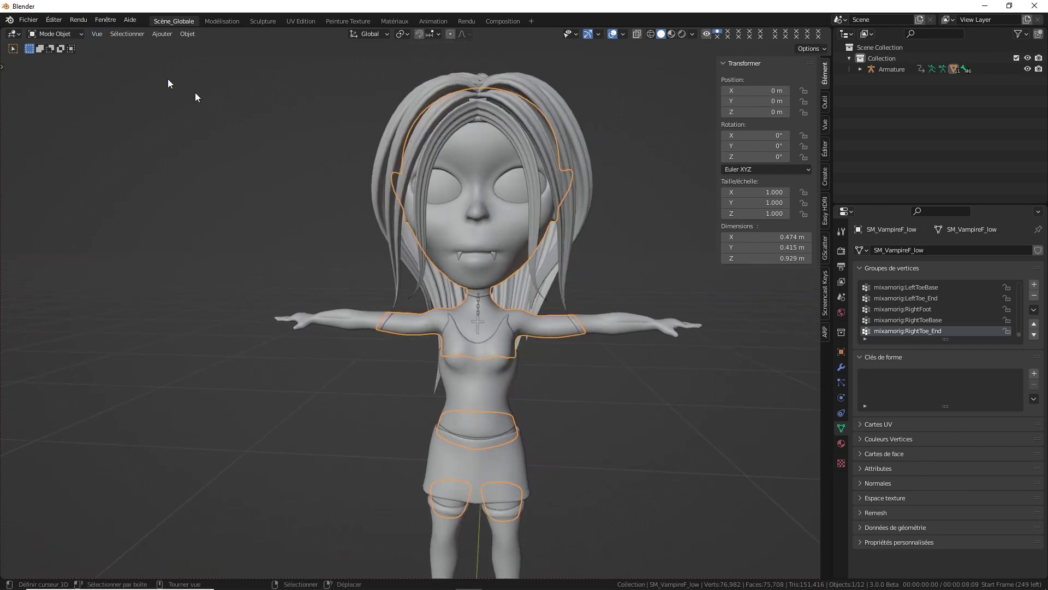
key(KP_Divide)
key(KP_Divide)
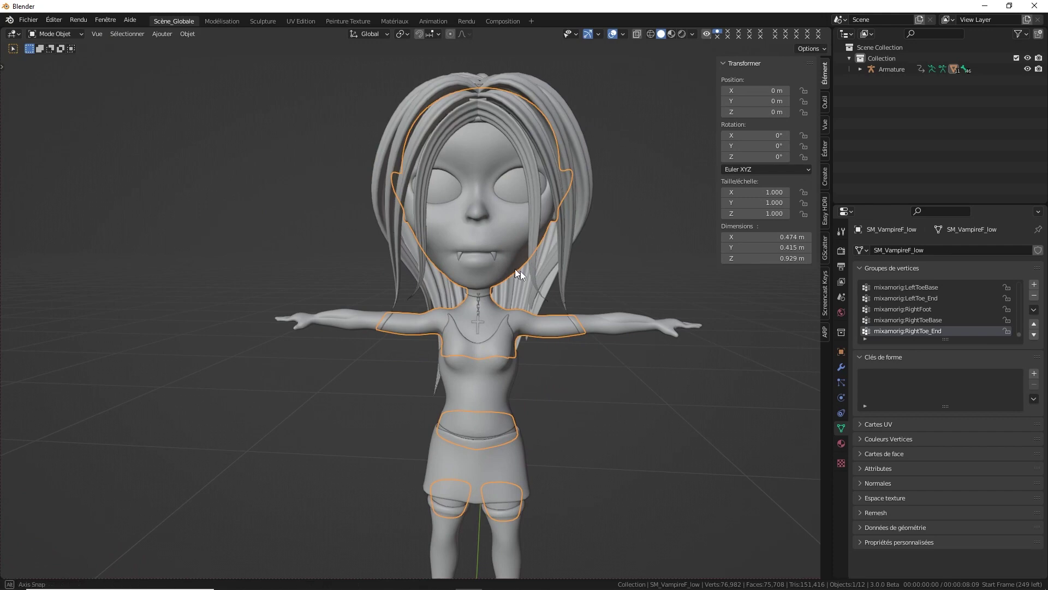
middle_drag(520, 271, 579, 286)
scroll(329, 338, up, 4)
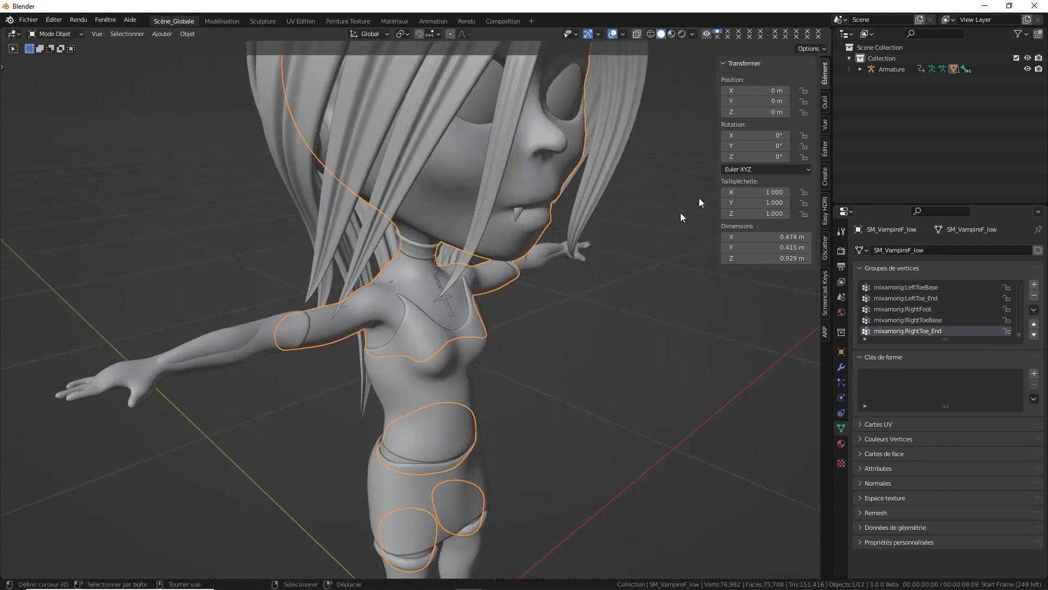
click(887, 69)
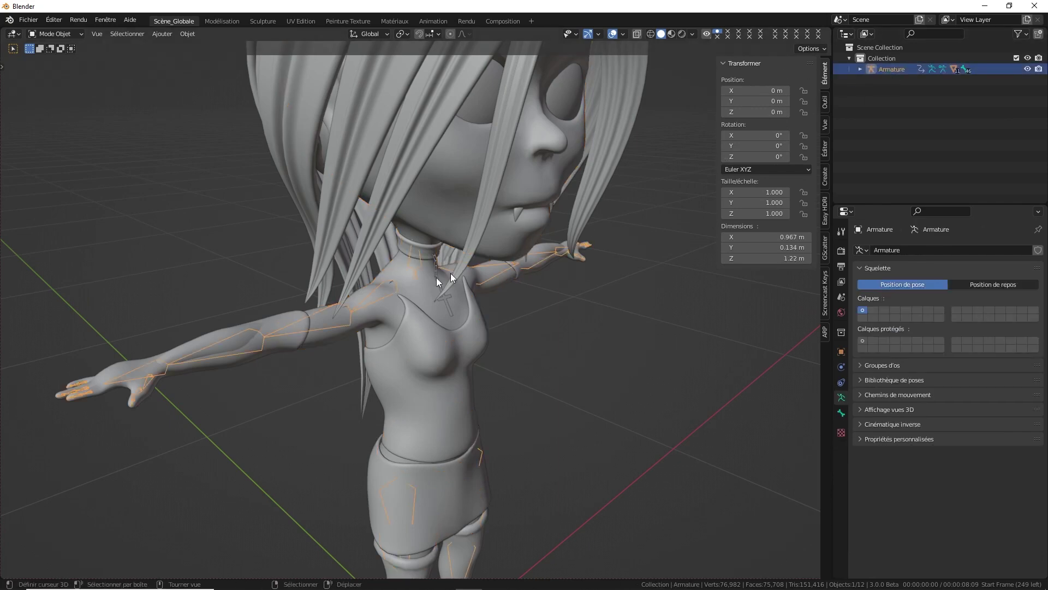
click(890, 408)
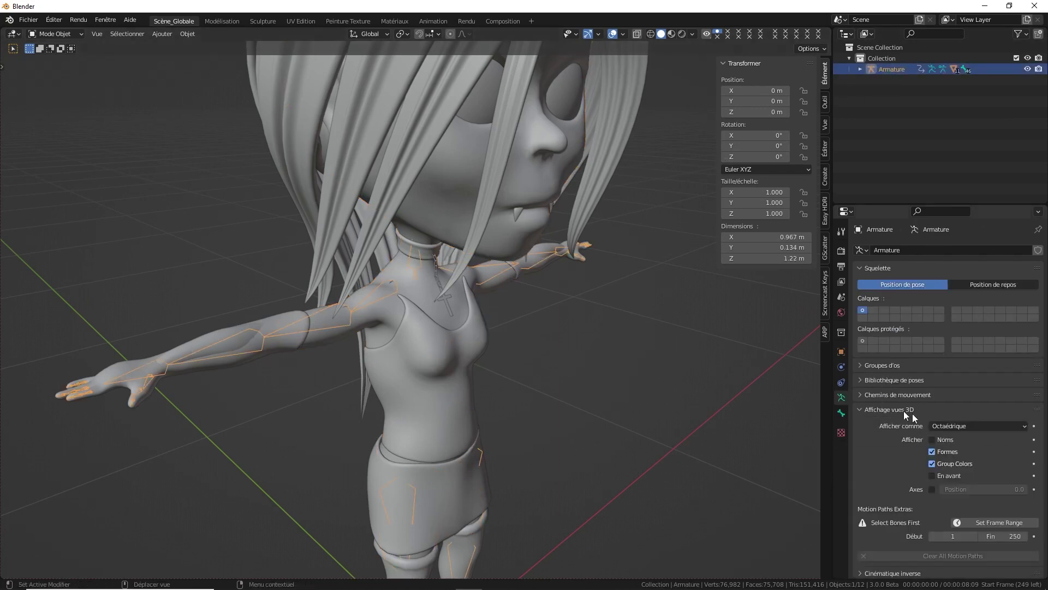
click(932, 476)
click(327, 293)
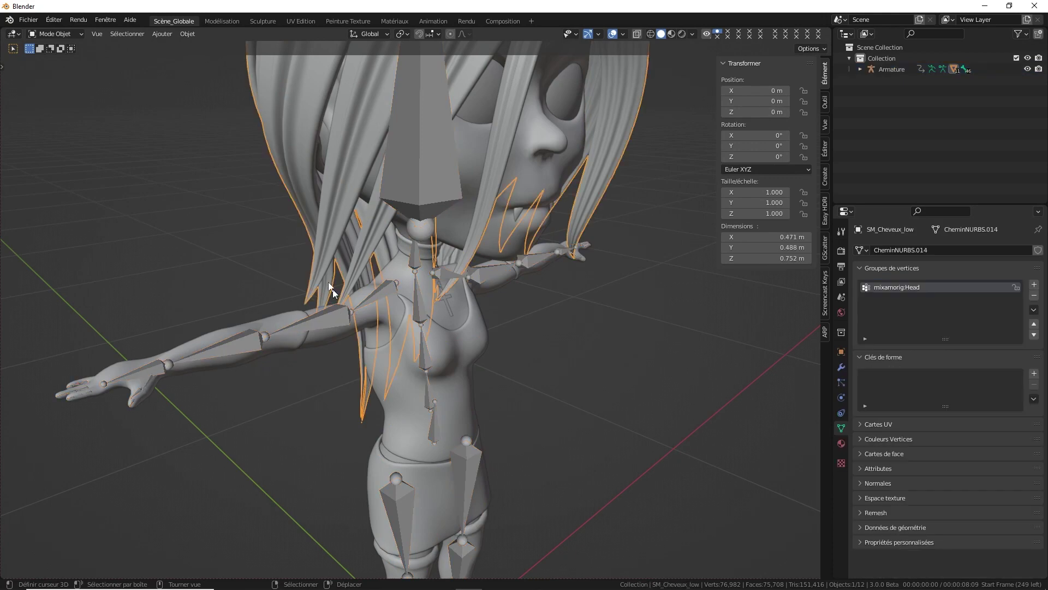
click(338, 323)
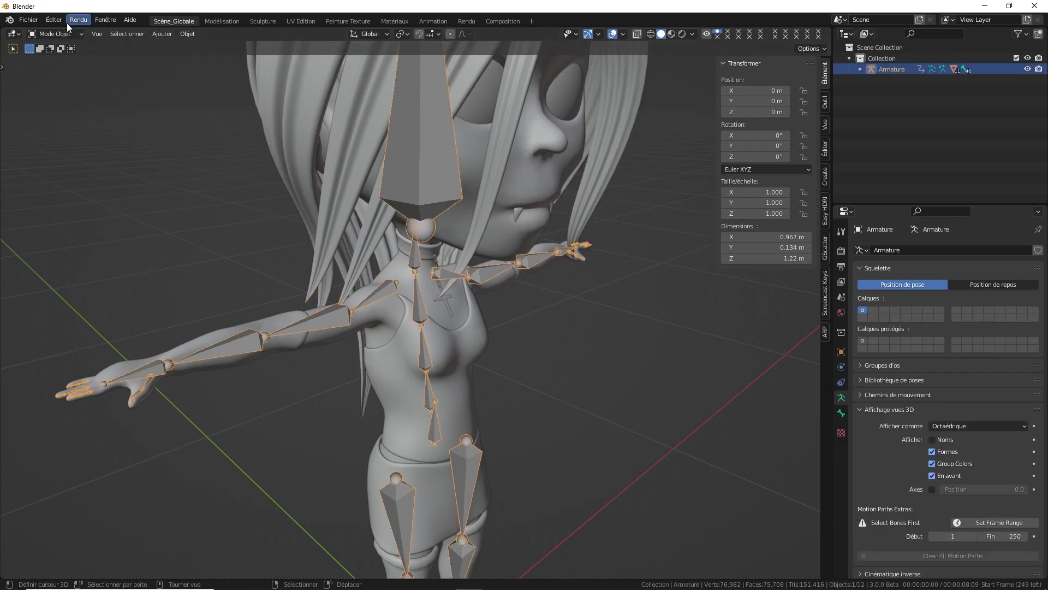
click(54, 34)
click(44, 69)
click(393, 157)
middle_drag(587, 202, 524, 186)
scroll(508, 175, up, 2)
key(g)
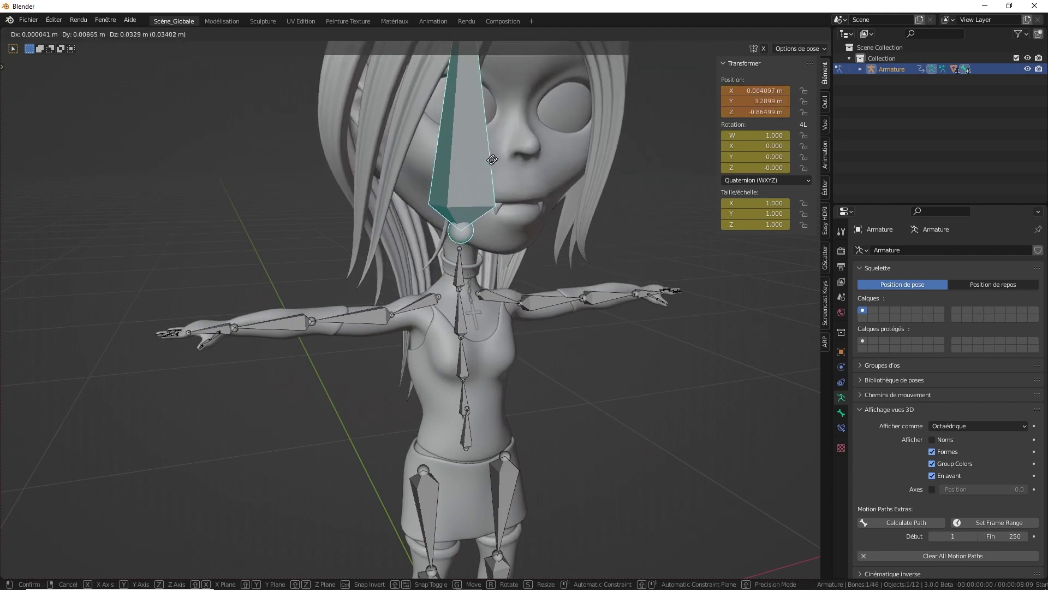
key(Escape)
key(r)
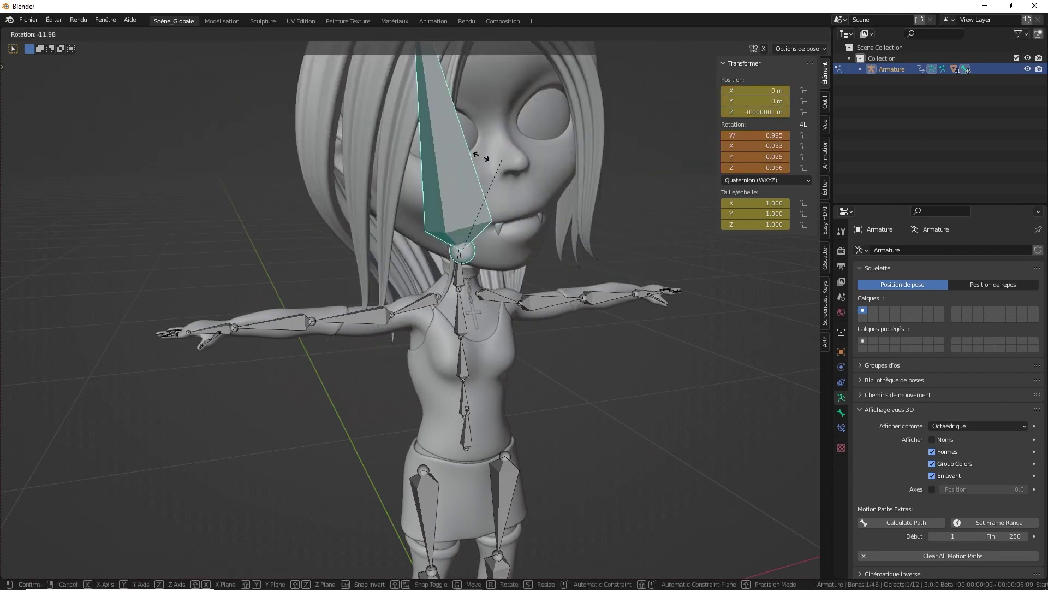
click(499, 257)
click(464, 287)
key(r)
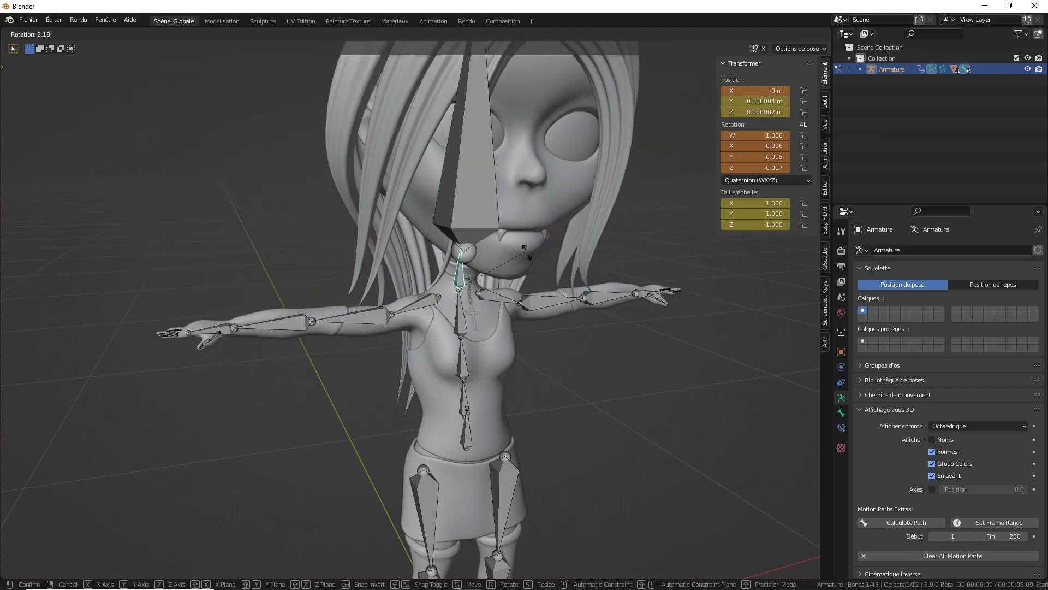
key(Escape)
click(427, 292)
key(r)
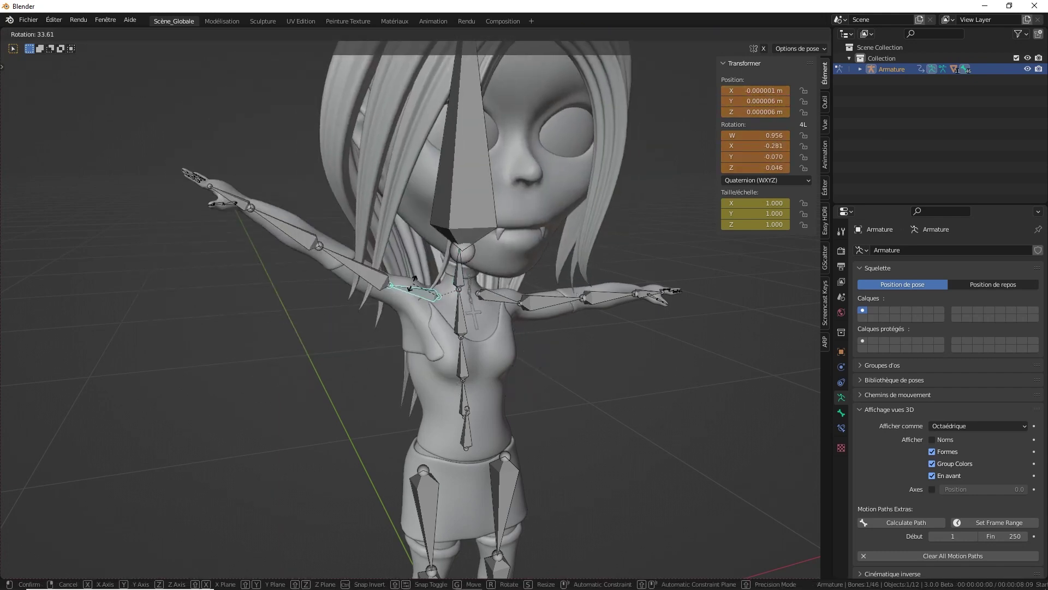
key(Escape)
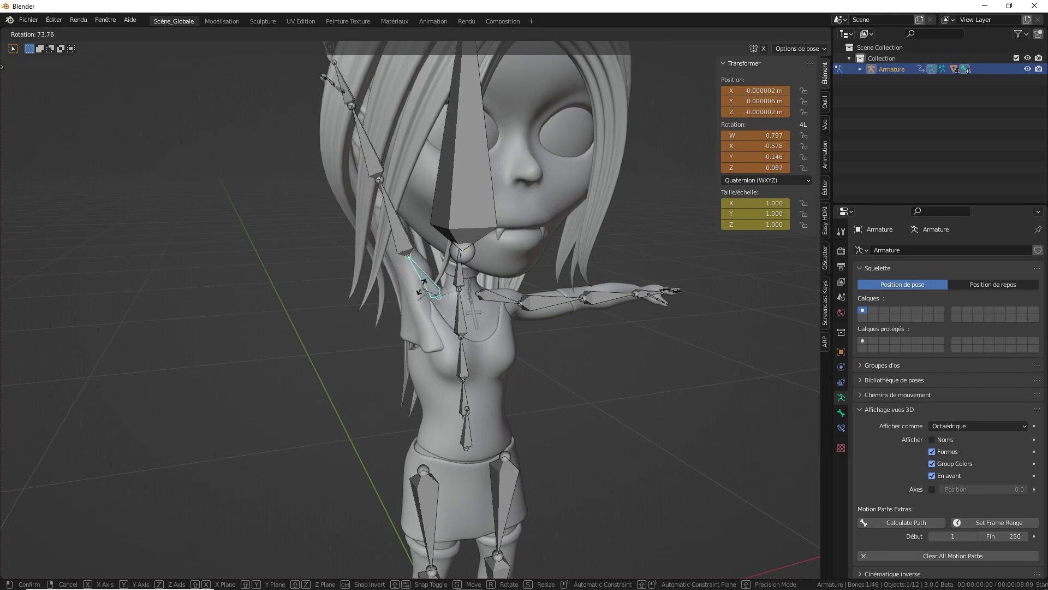
click(425, 274)
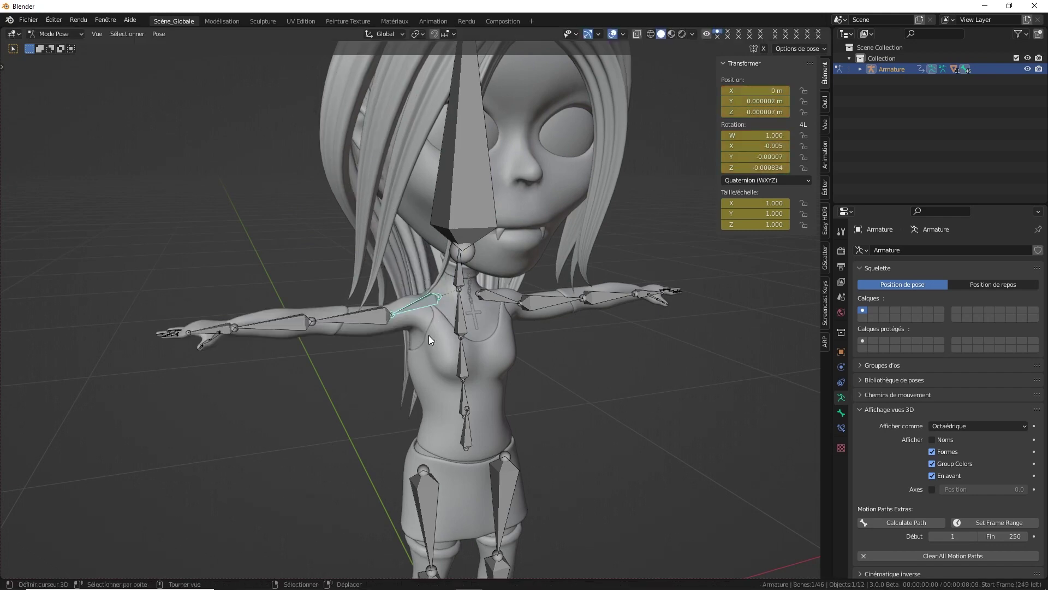
mouse_move(430, 339)
middle_down()
mouse_move(327, 335)
mouse_move(365, 294)
middle_up()
scroll(360, 356, up, 4)
key(r)
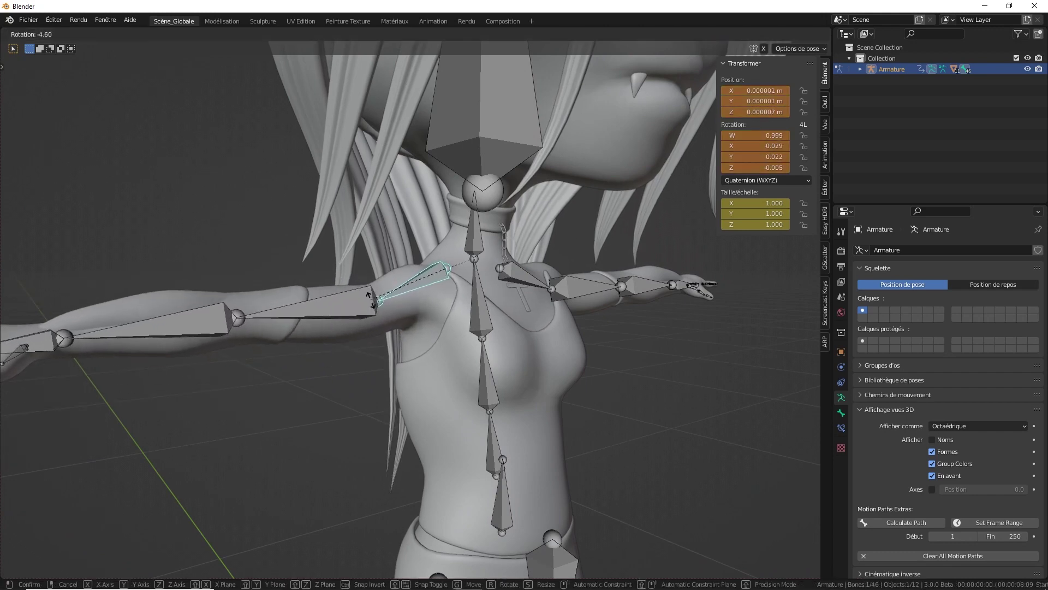
click(375, 309)
click(355, 297)
key(r)
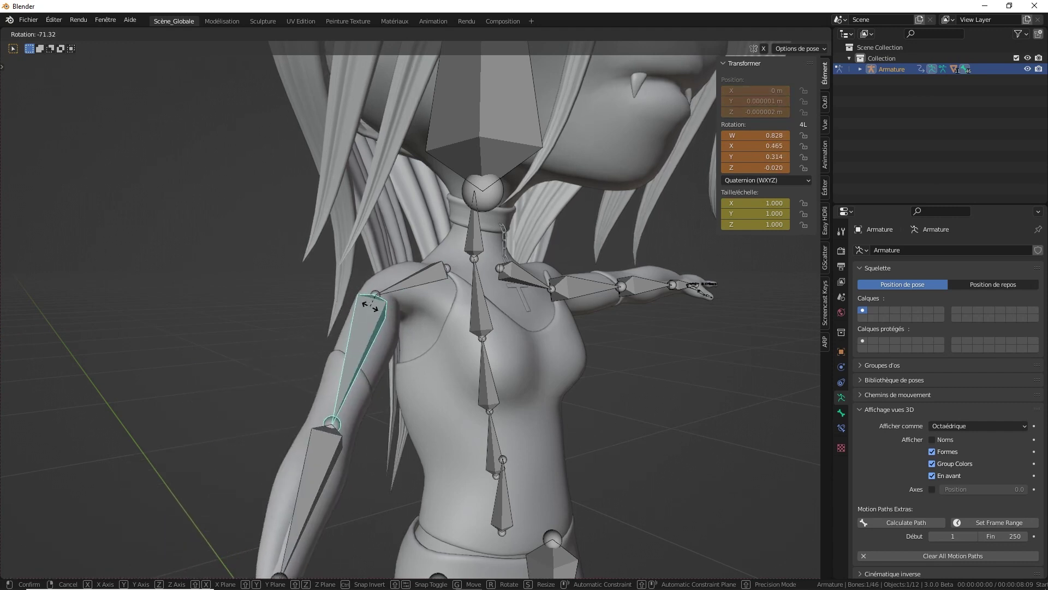
key(Escape)
mouse_move(363, 216)
middle_down()
mouse_move(379, 248)
mouse_move(325, 228)
middle_up()
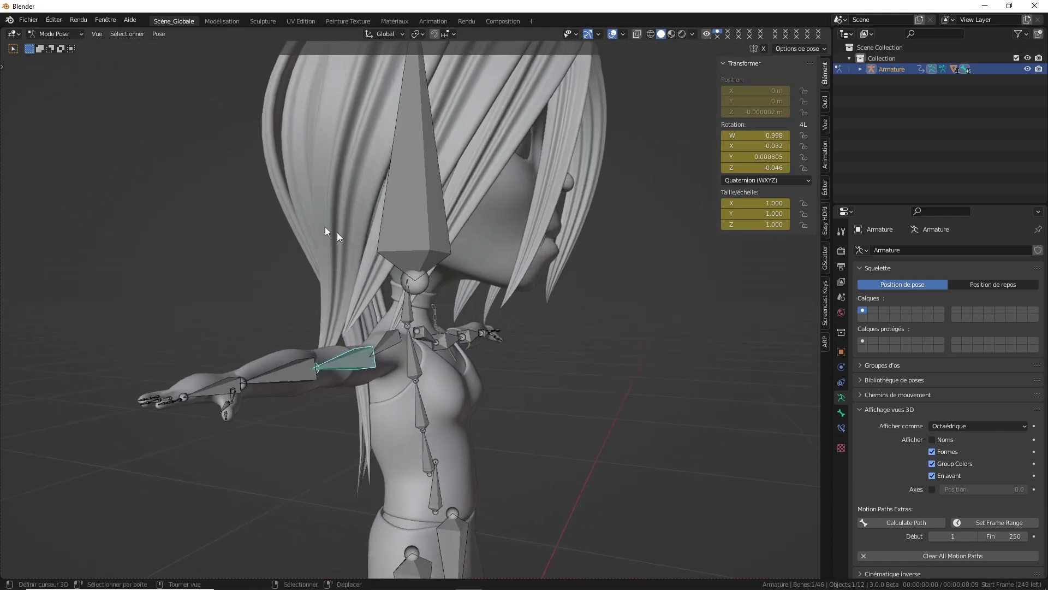
- Switch the armature from Pose Mode back to Object Mode
click(60, 34)
click(241, 106)
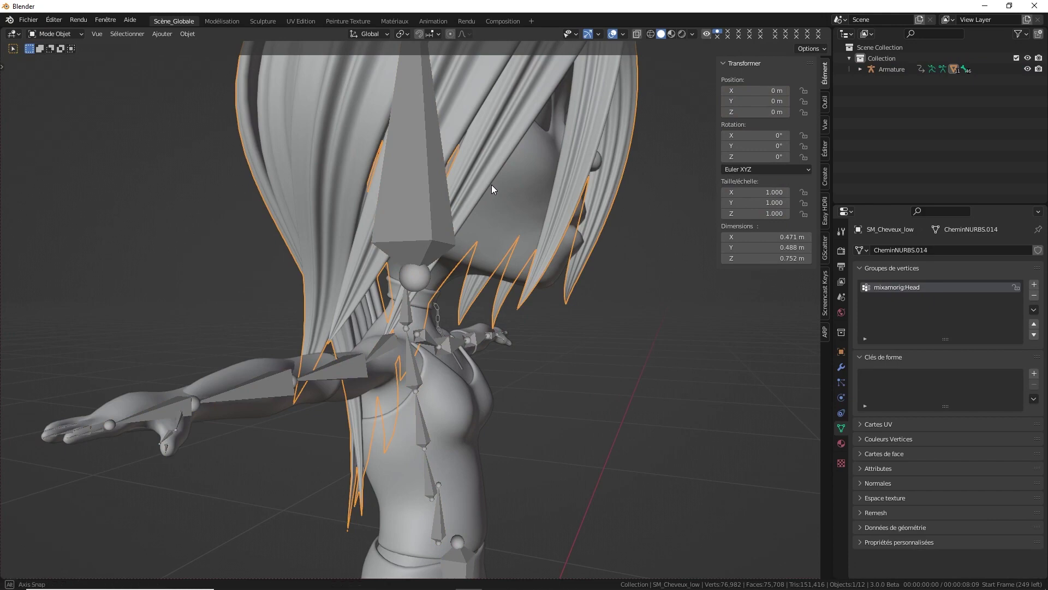
middle_drag(491, 184, 414, 176)
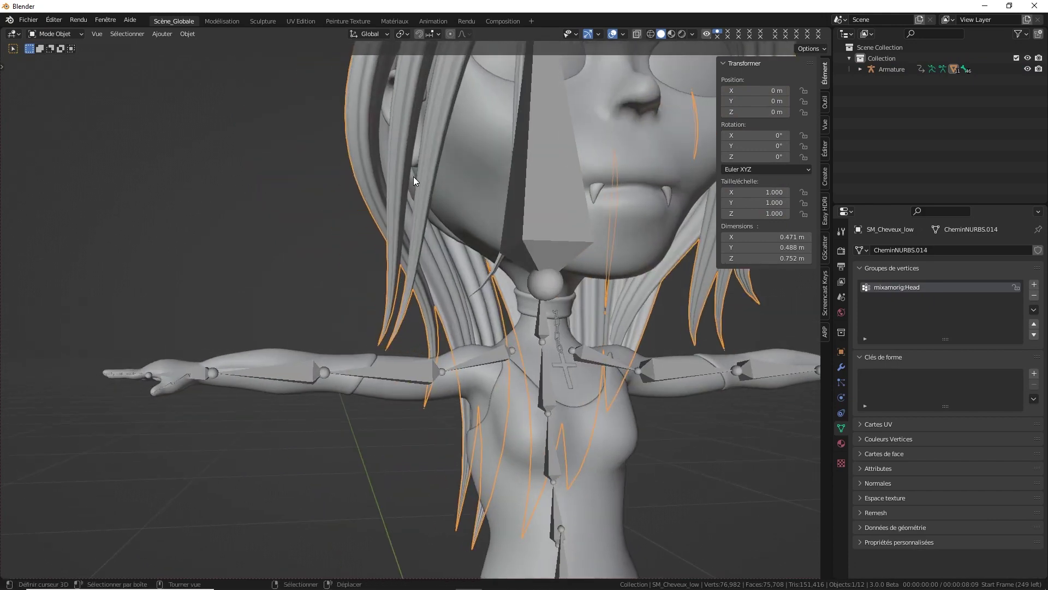
scroll(414, 175, up, 2)
click(420, 371)
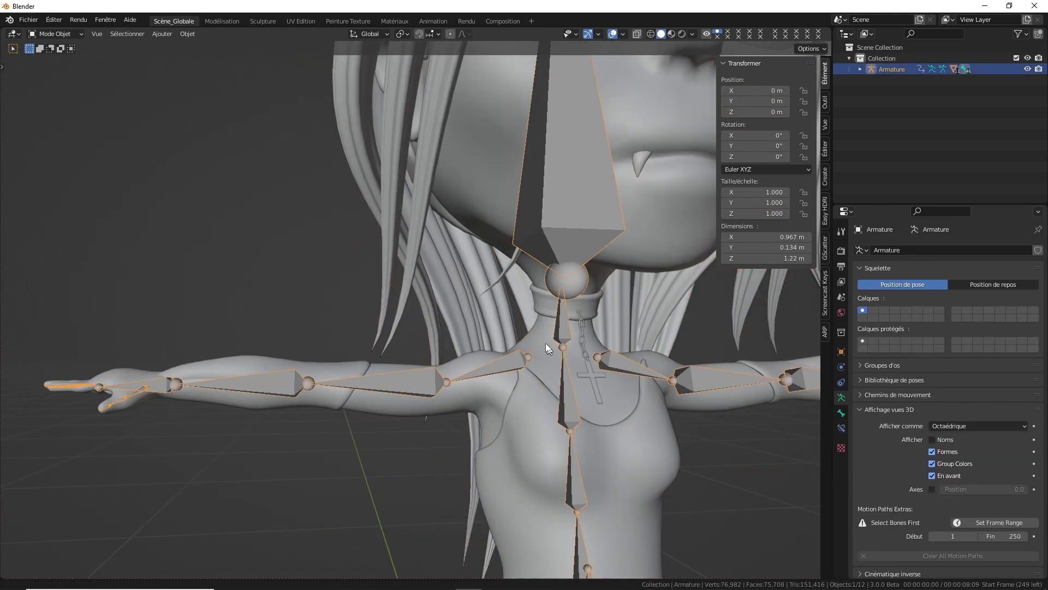
mouse_move(546, 343)
shift+middle_down()
mouse_move(461, 267)
mouse_move(603, 283)
mouse_move(492, 283)
shift+middle_up()
scroll(496, 275, down, 3)
scroll(463, 231, down, 2)
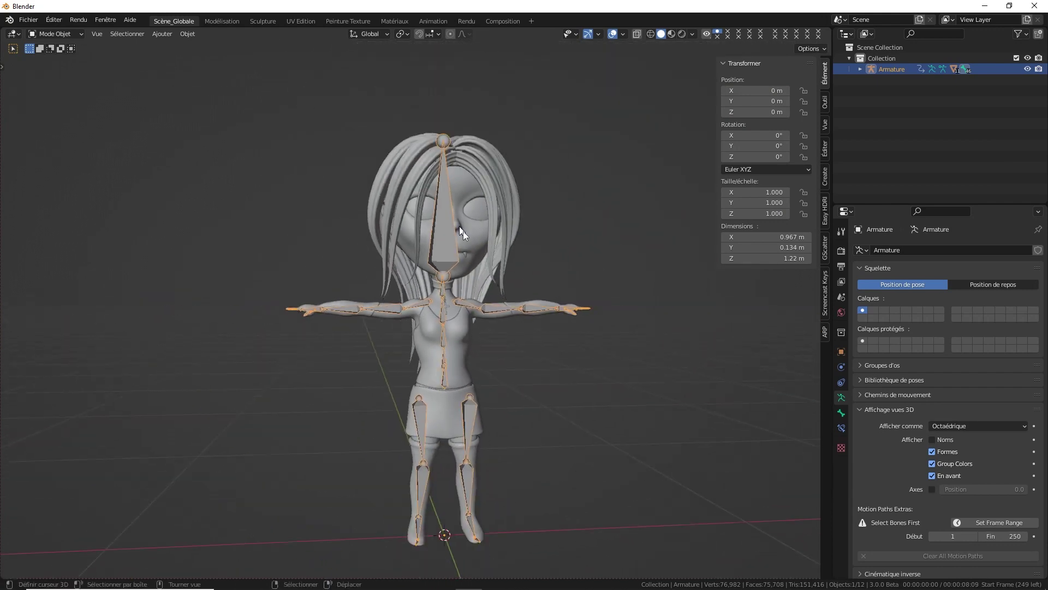
- Select every object of the character and switch to front orthographic view
key(a)
click(487, 208)
key(a)
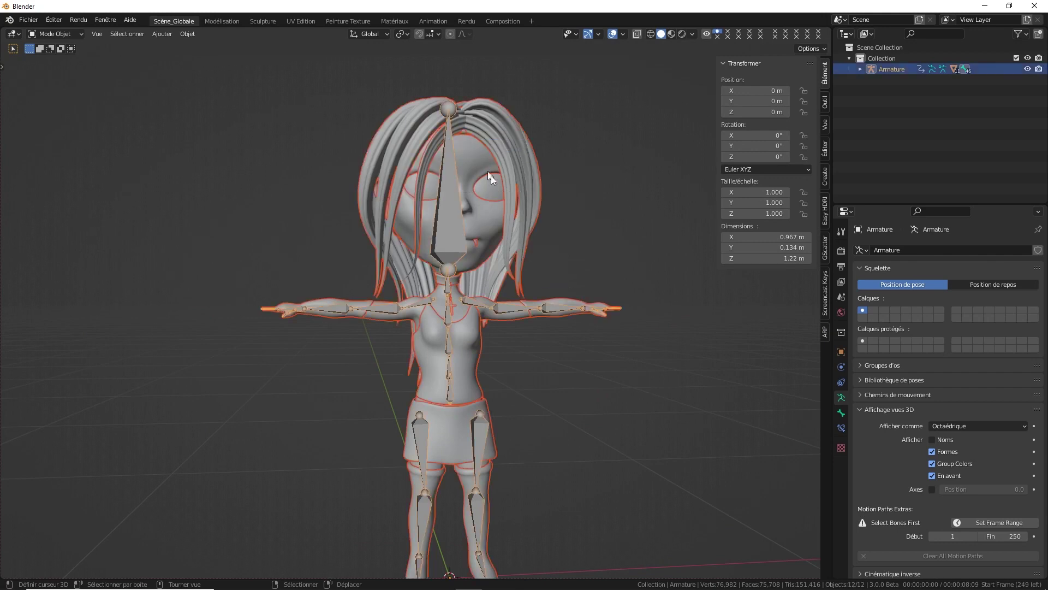
key(KP_1)
scroll(496, 183, down, 2)
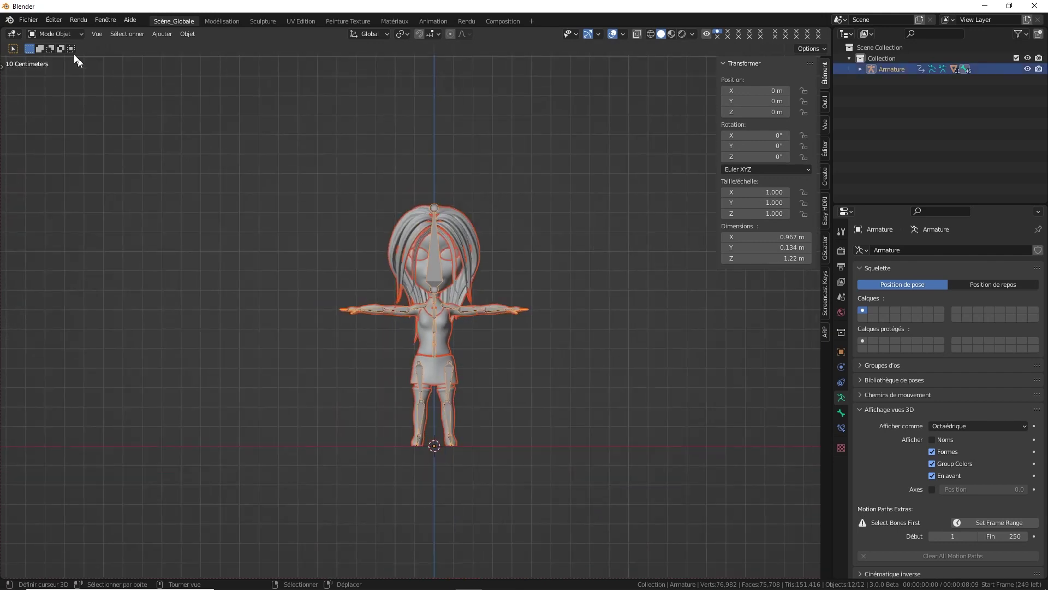
- Export the rig to Rigs as SK_VampireFeminin_TPose.fbx with the Export UE preset
click(34, 19)
mouse_move(45, 178)
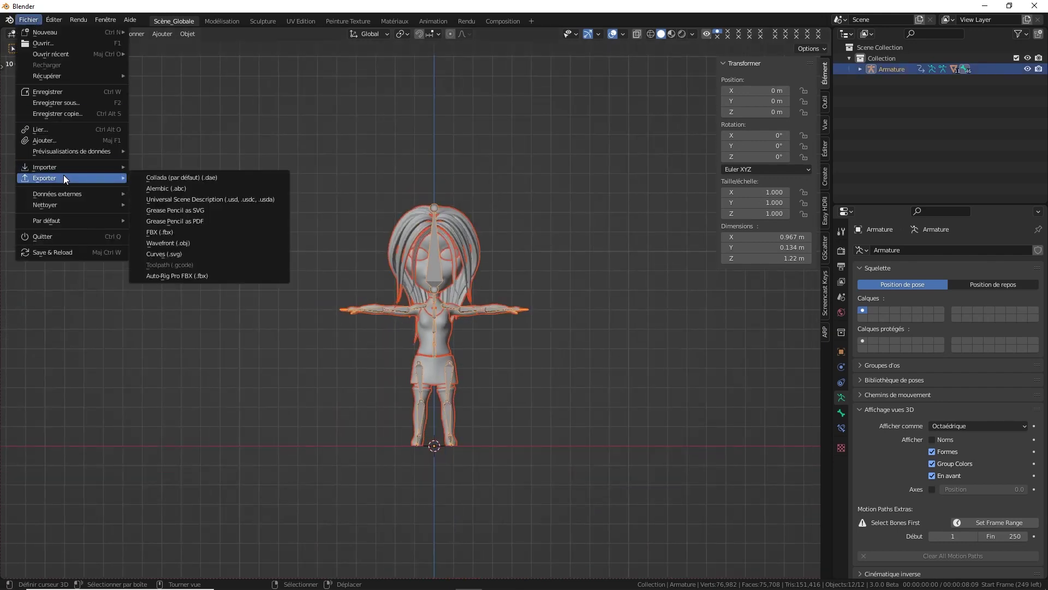
click(182, 232)
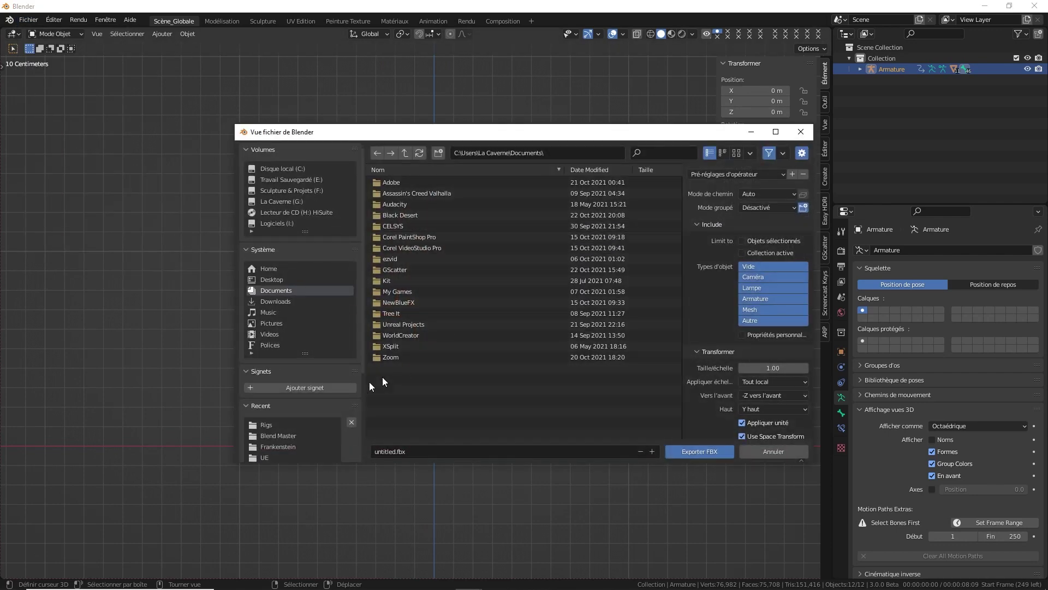
click(267, 424)
click(441, 206)
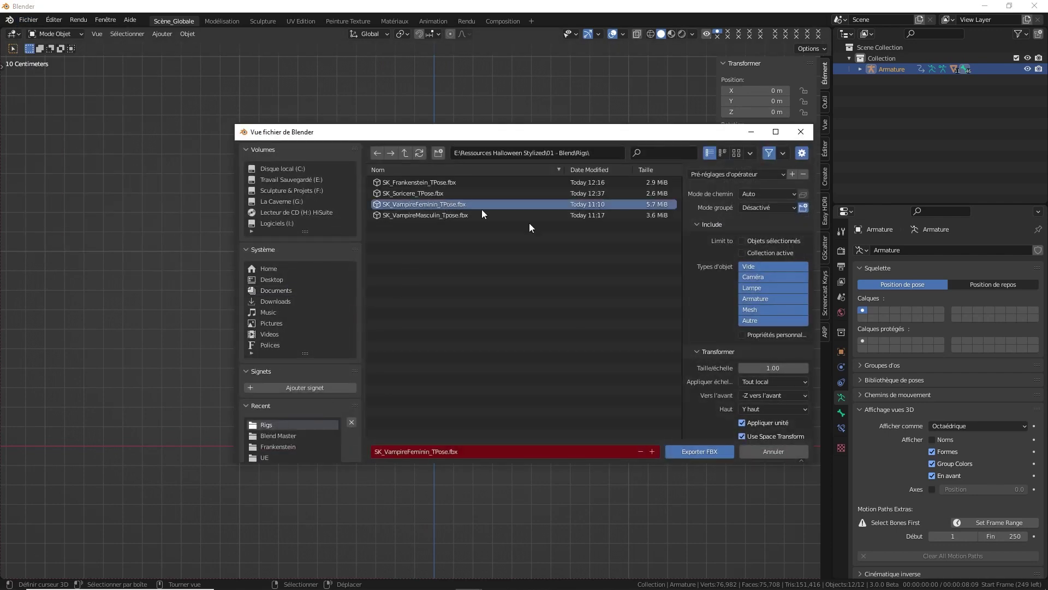
click(762, 175)
click(726, 212)
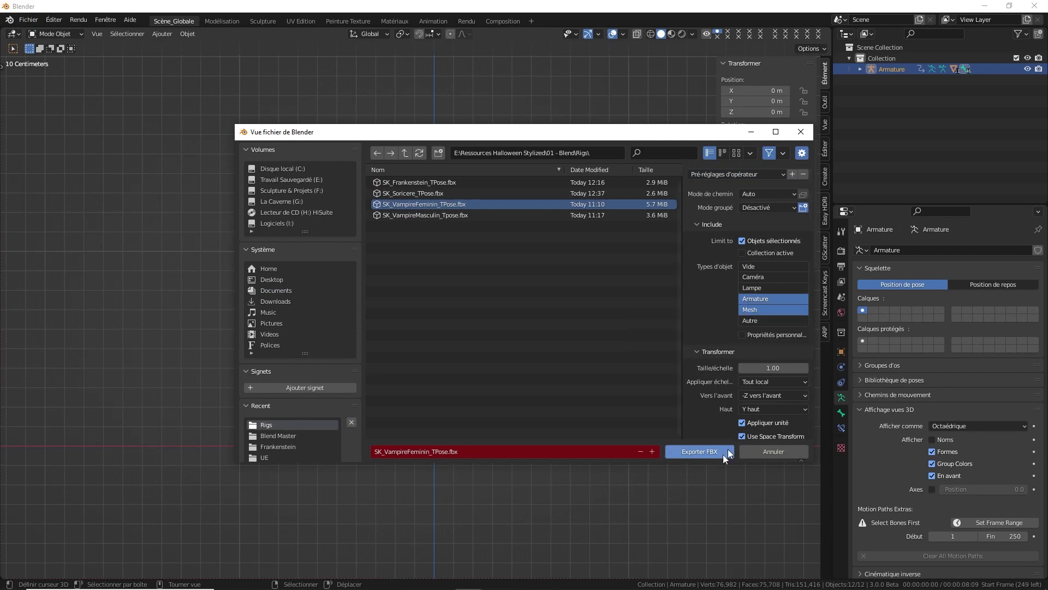
click(703, 452)
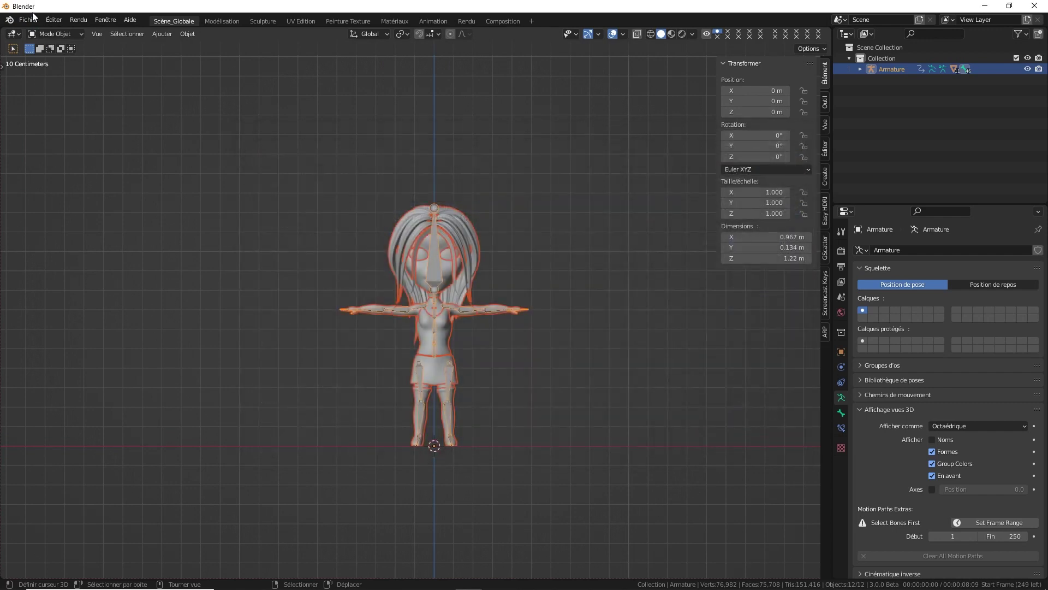
- Save the scene as SK_VampireFéminin.blend
click(30, 21)
mouse_move(45, 31)
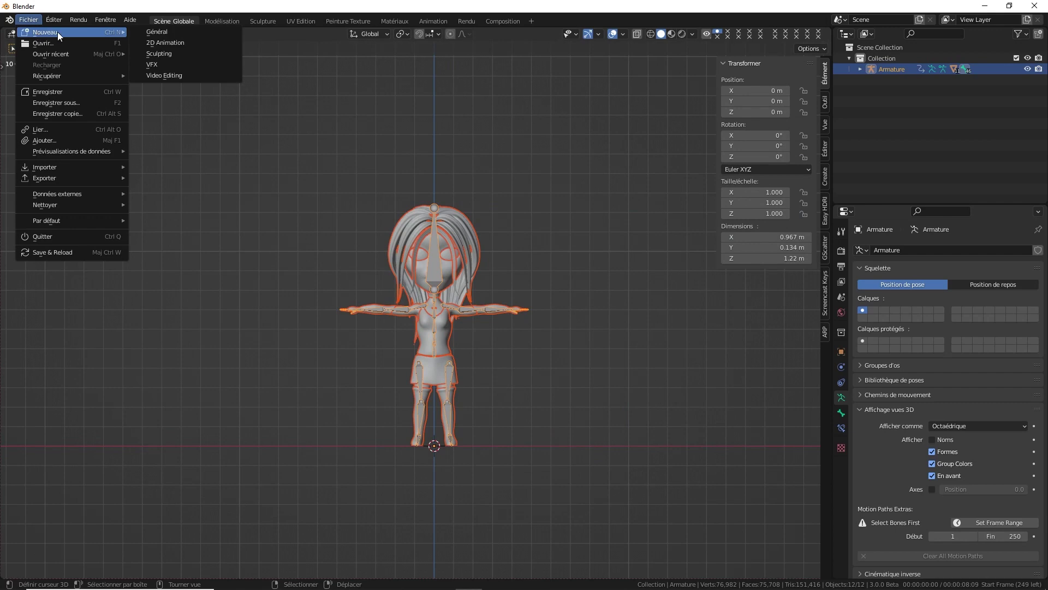
click(57, 103)
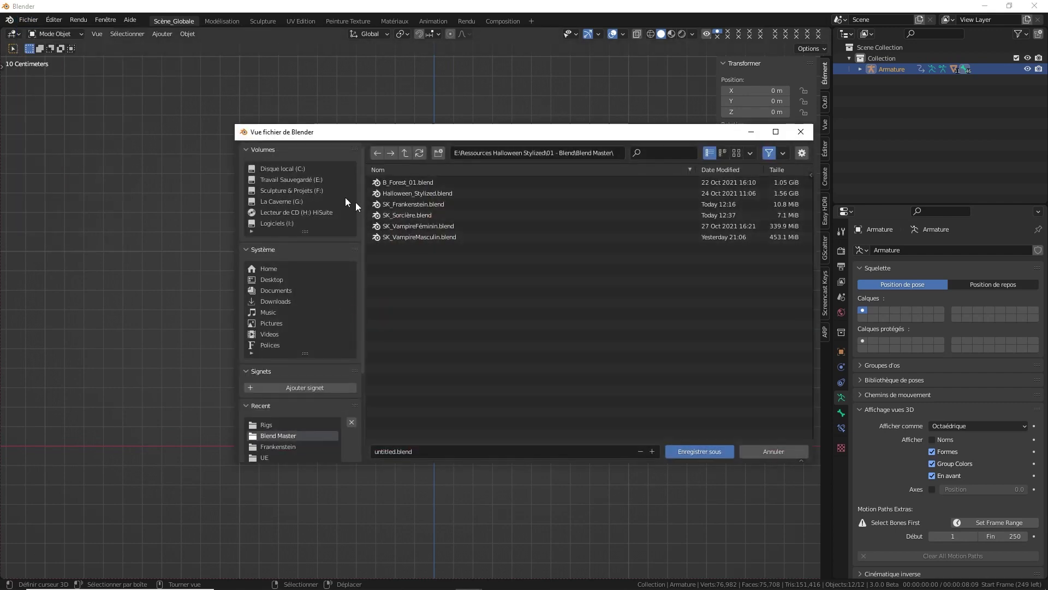
click(408, 225)
click(700, 452)
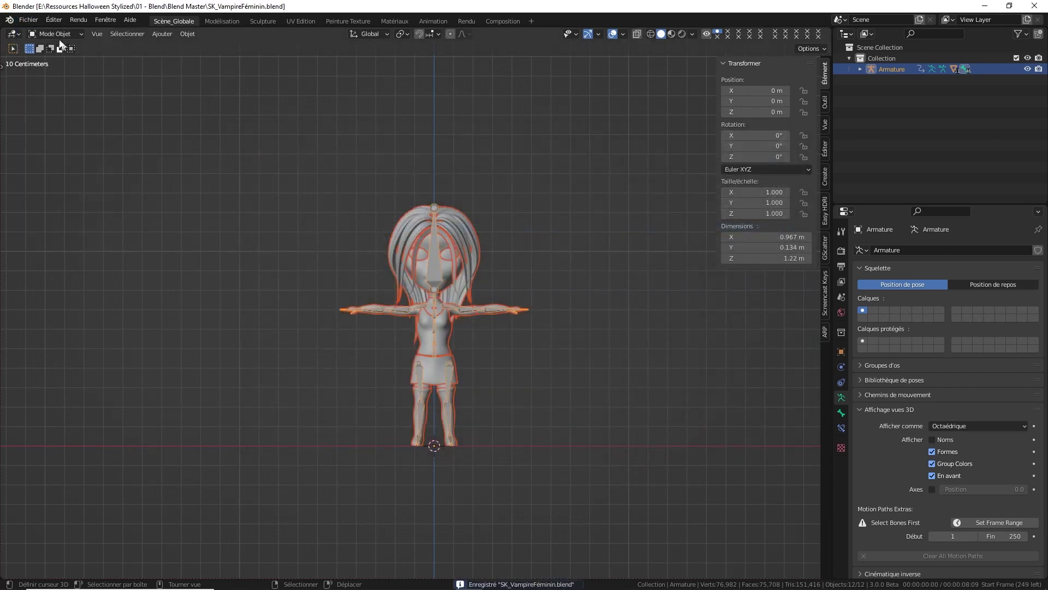
click(28, 20)
- Start a new General scene, cancelling an accidental OBJ import
click(174, 34)
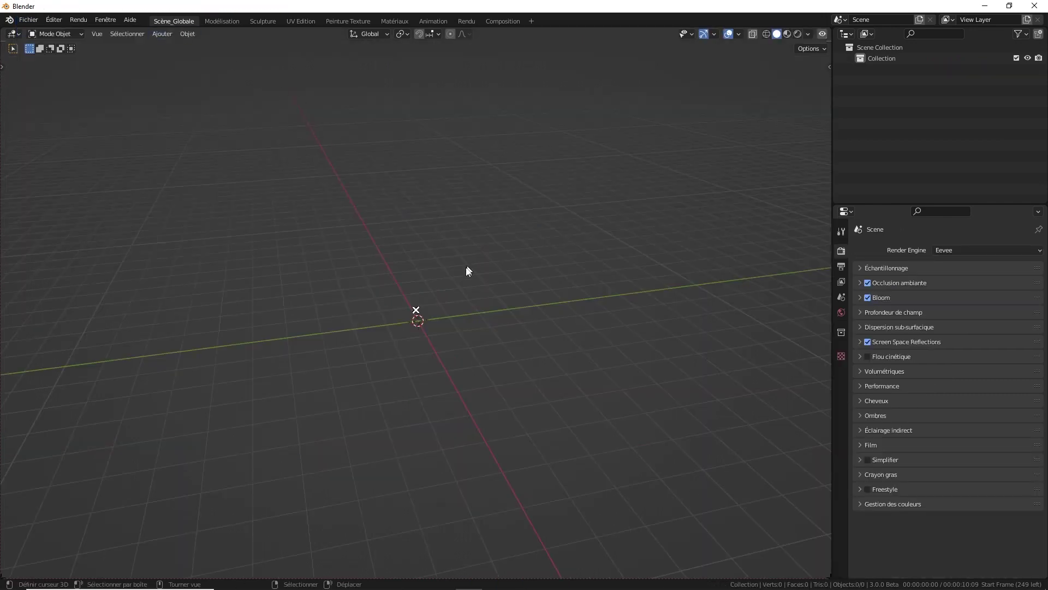
click(28, 20)
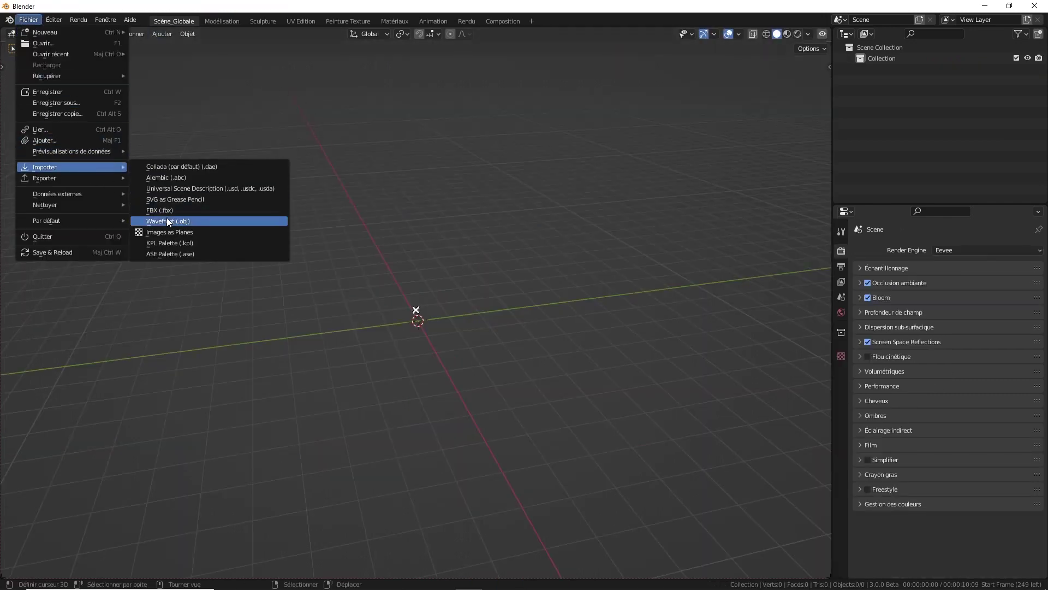
click(174, 221)
click(781, 450)
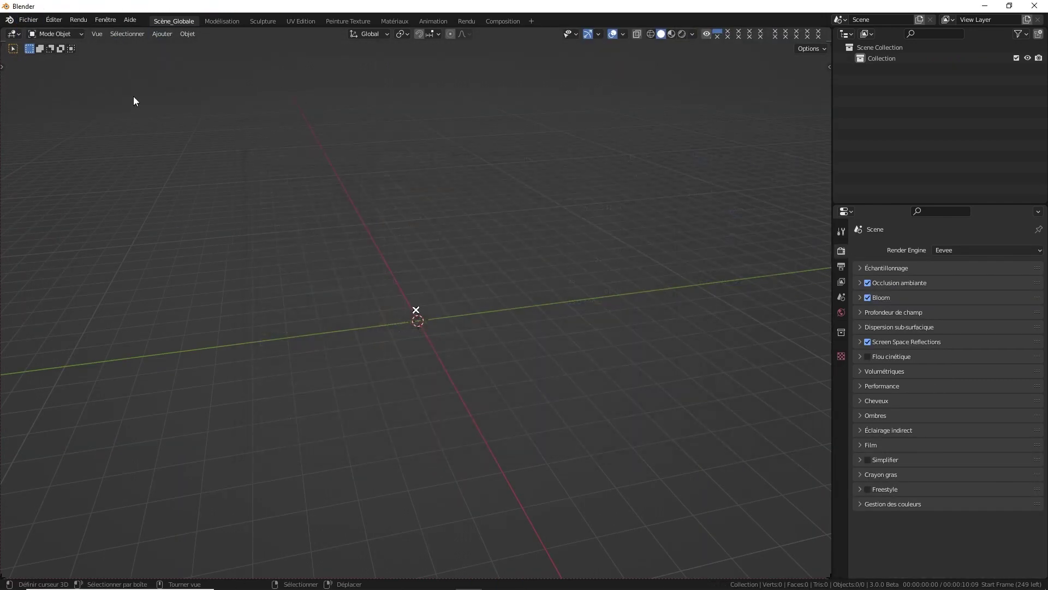
- Import SK_VampireMasculin_TPose.fbx from the Rigs folder
click(17, 20)
mouse_move(44, 167)
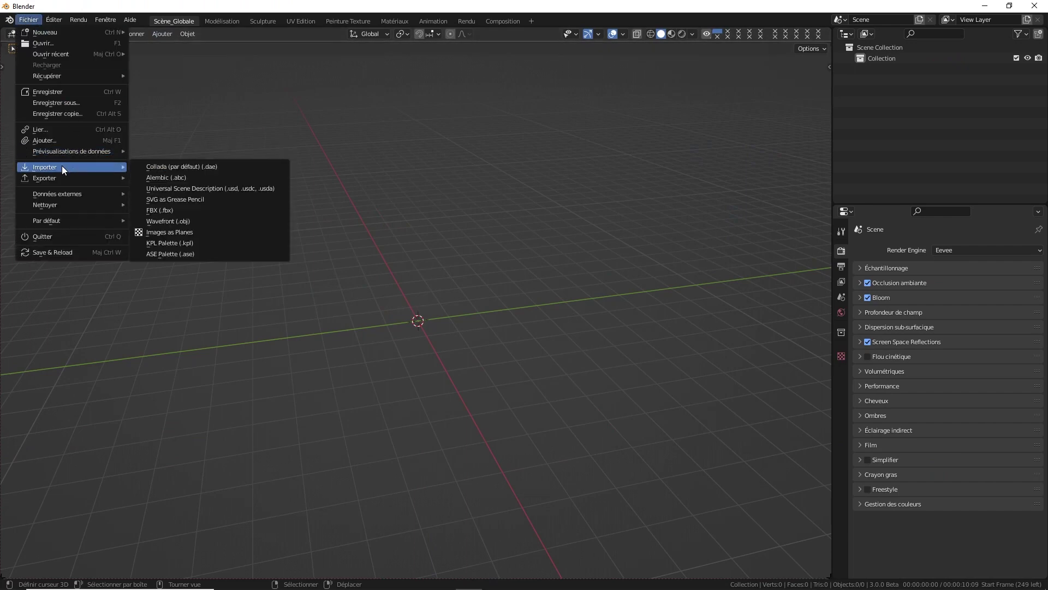
click(174, 211)
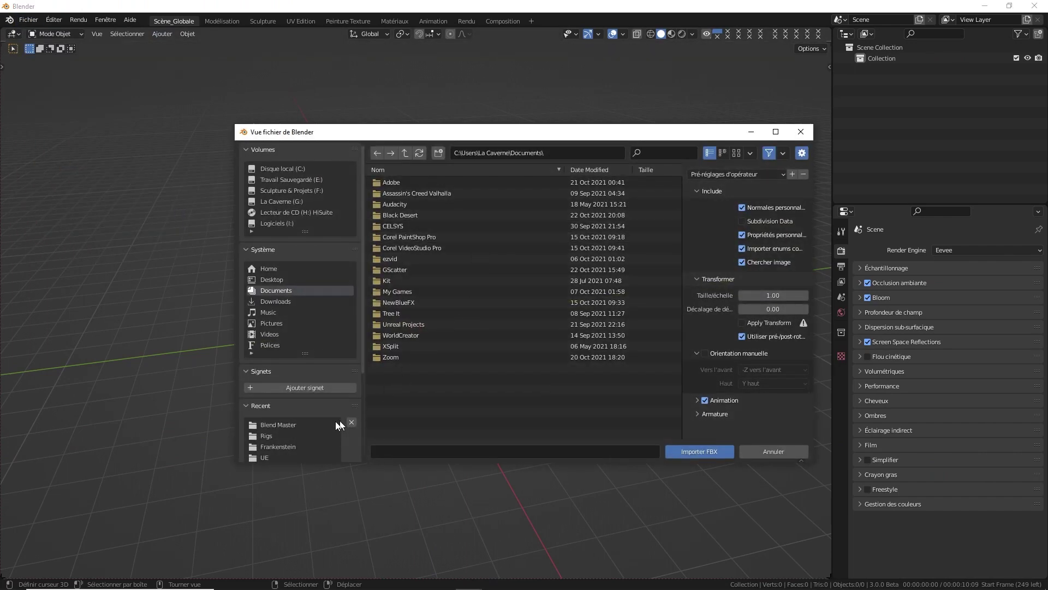
click(281, 435)
double_click(441, 213)
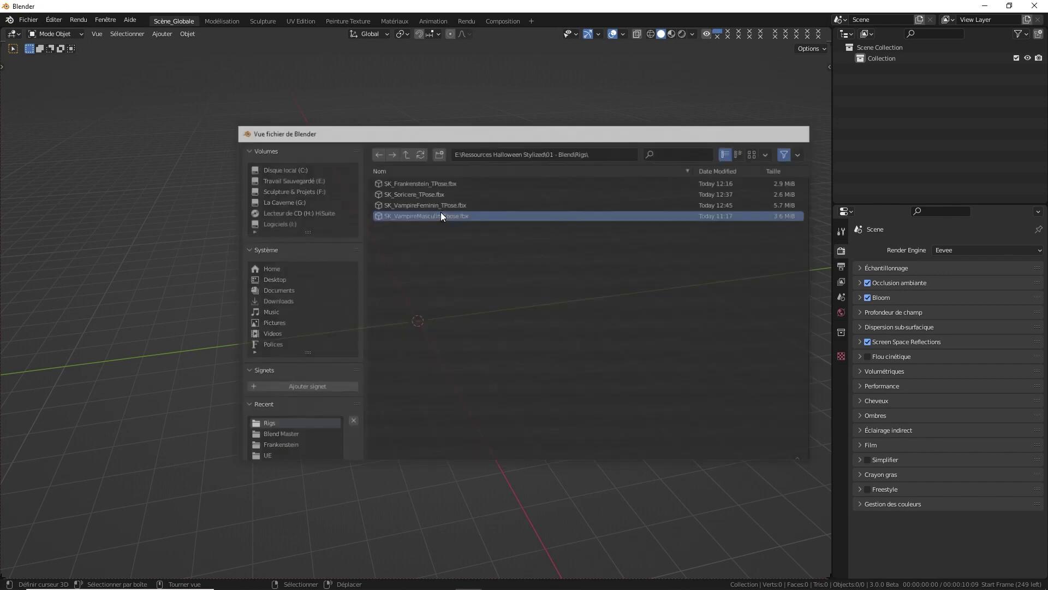
- Frame the imported character in front view and put its armature into Edit Mode
key(KP_Decimal)
key(KP_1)
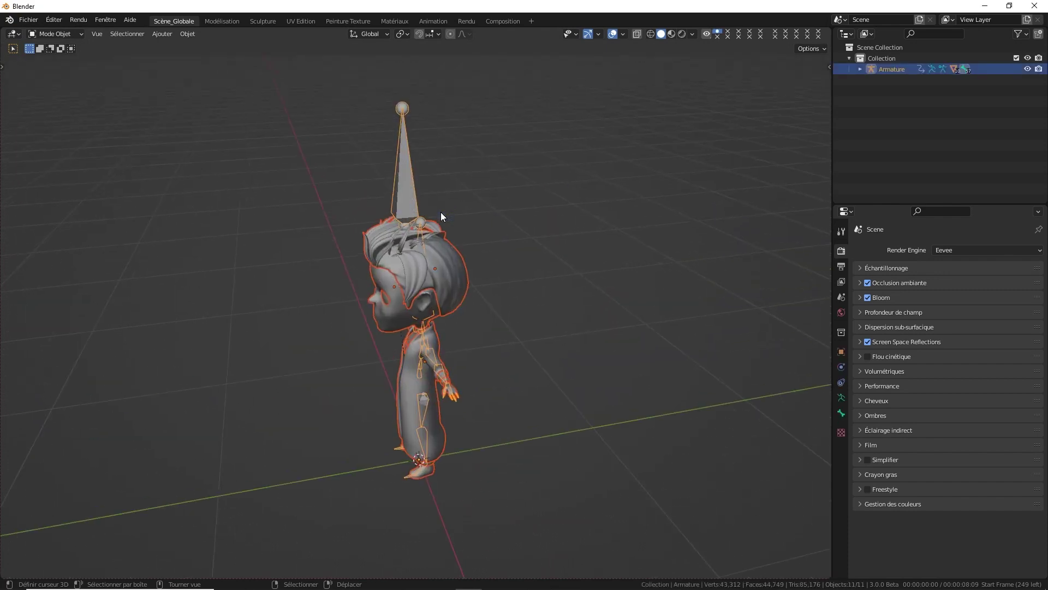
scroll(440, 212, up, 2)
click(431, 131)
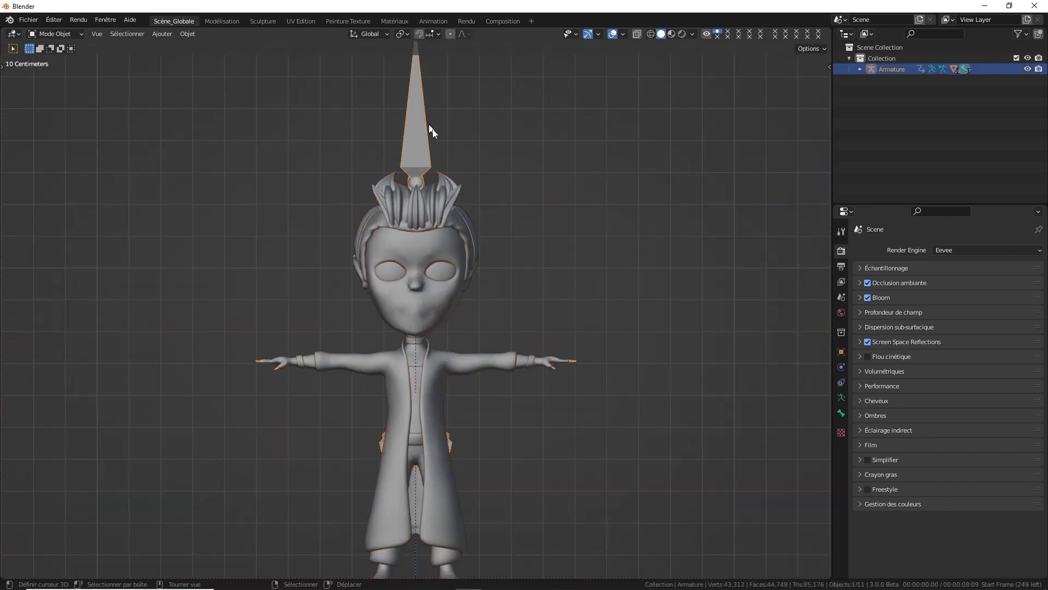
key(ctrl+Tab)
click(467, 131)
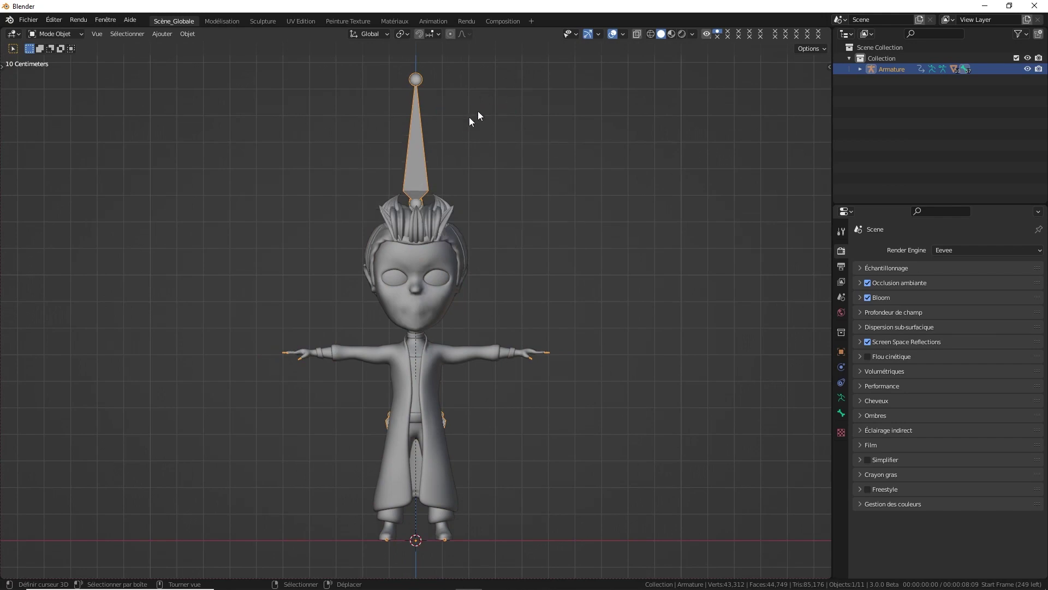
key(alt+a)
click(416, 132)
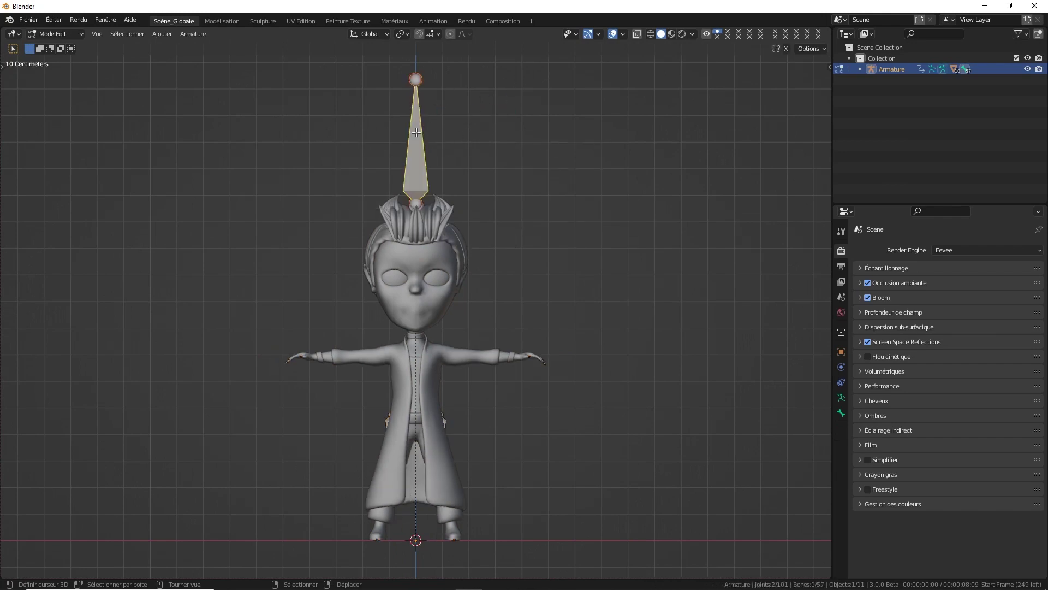
- Shift-select the extra finger and fingertip bones of the hand
mouse_move(416, 132)
middle_down()
mouse_move(527, 210)
mouse_move(555, 347)
mouse_move(405, 257)
mouse_move(400, 291)
middle_up()
scroll(405, 257, up, 5)
scroll(400, 291, up, 3)
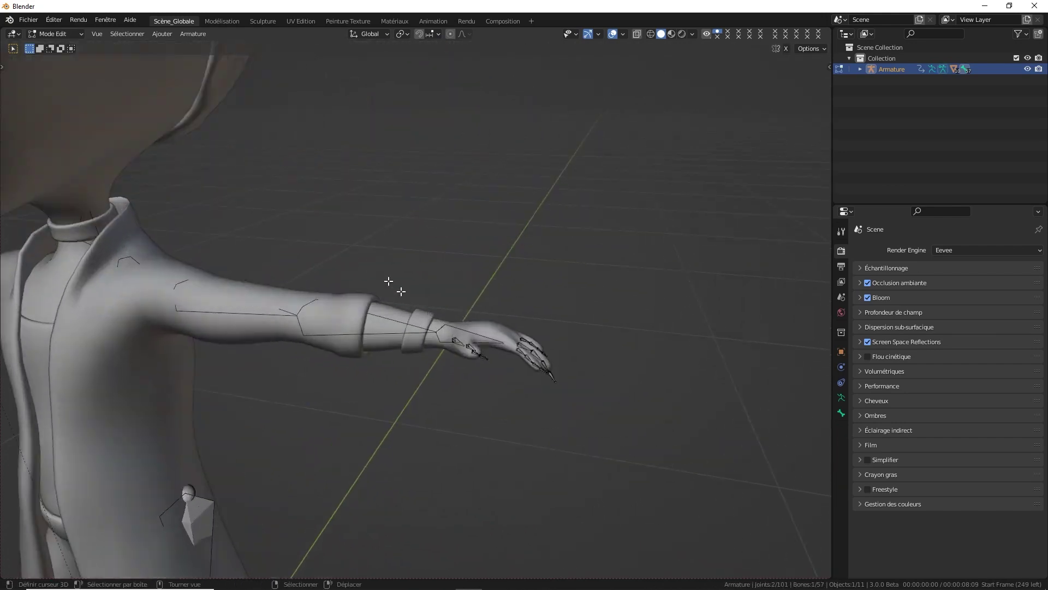
shift+click(505, 358)
shift+click(549, 375)
middle_drag(569, 362, 524, 395)
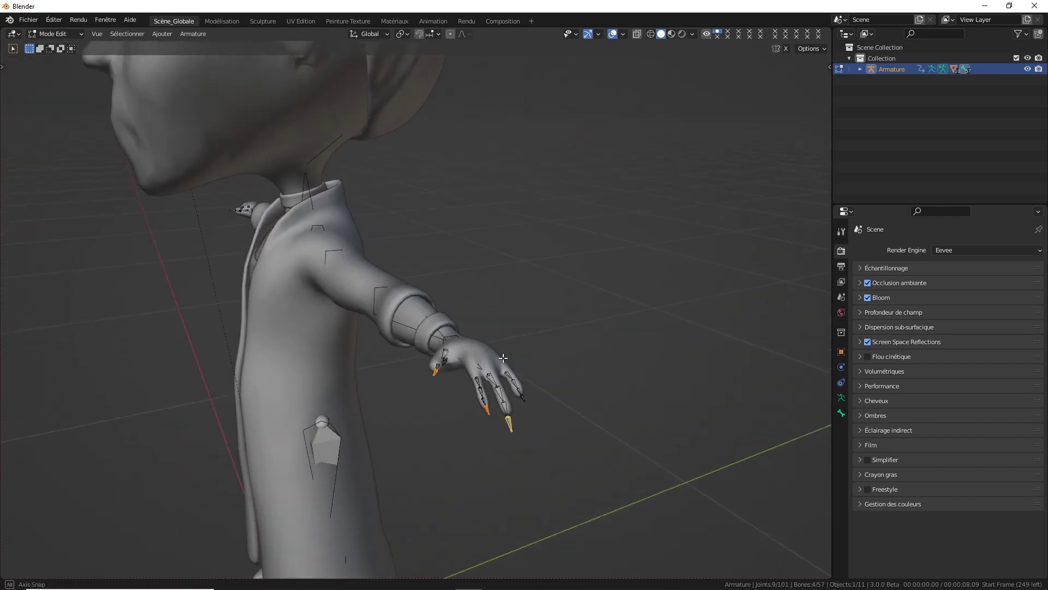
shift+click(523, 397)
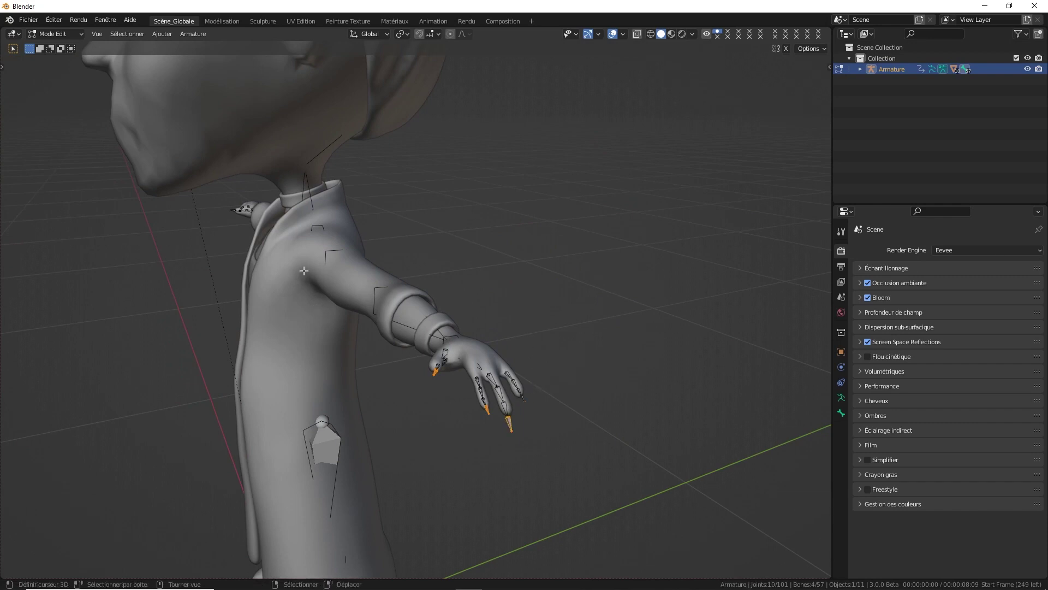
shift+click(523, 397)
shift+click(523, 397)
scroll(549, 379, up, 3)
scroll(435, 292, up, 4)
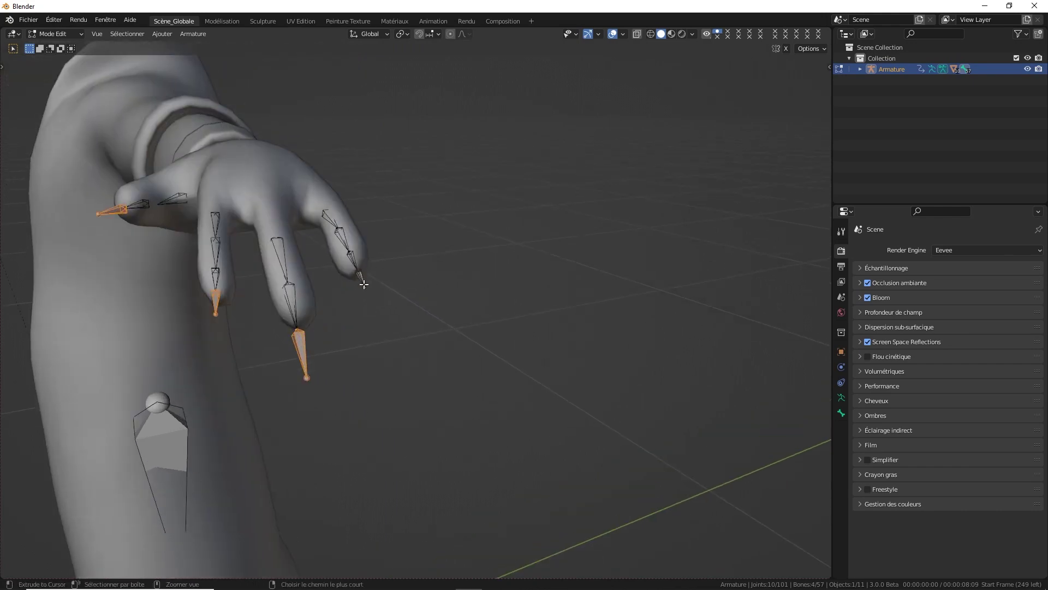
- Add the pinky fingertip bone and delete all selected fingertip bones
shift+click(363, 277)
scroll(363, 278, down, 3)
scroll(364, 278, down, 4)
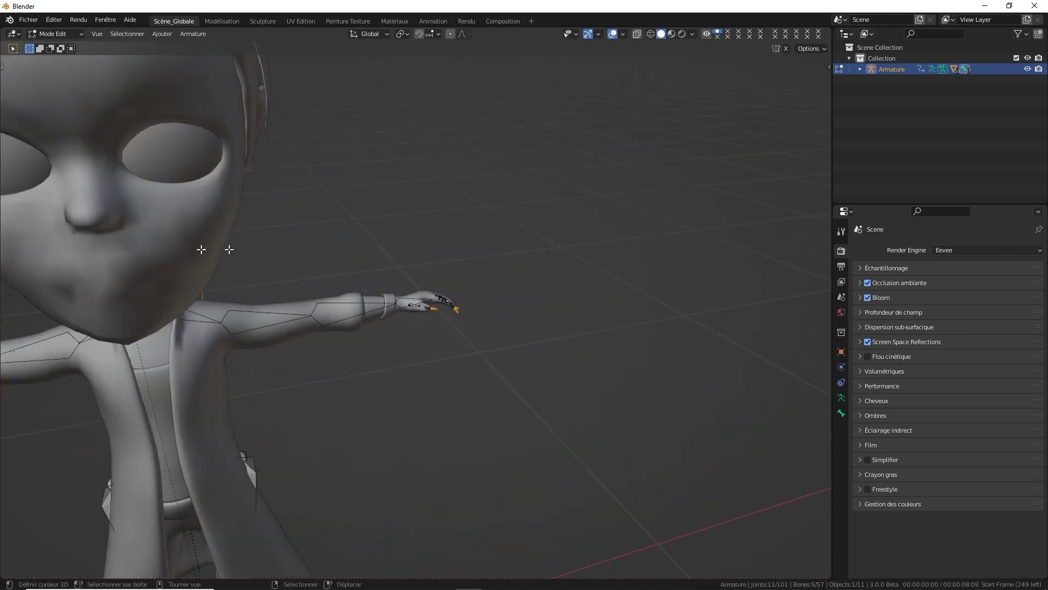
middle_drag(201, 248, 304, 242)
scroll(305, 242, down, 3)
scroll(367, 222, up, 6)
shift+middle_drag(293, 169, 298, 215)
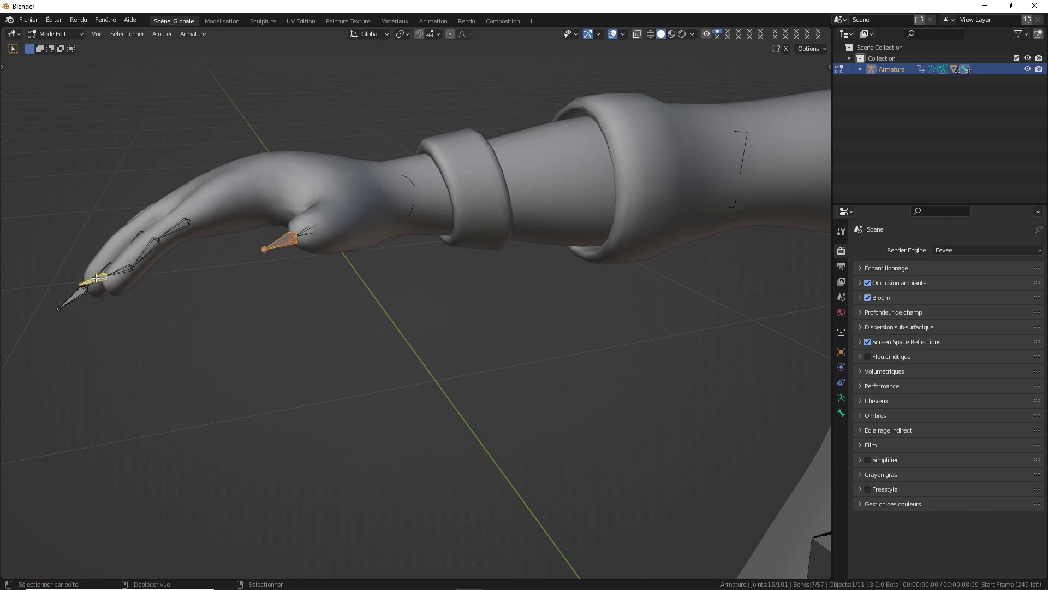
mouse_move(97, 278)
middle_down()
mouse_move(143, 267)
mouse_move(357, 281)
middle_up()
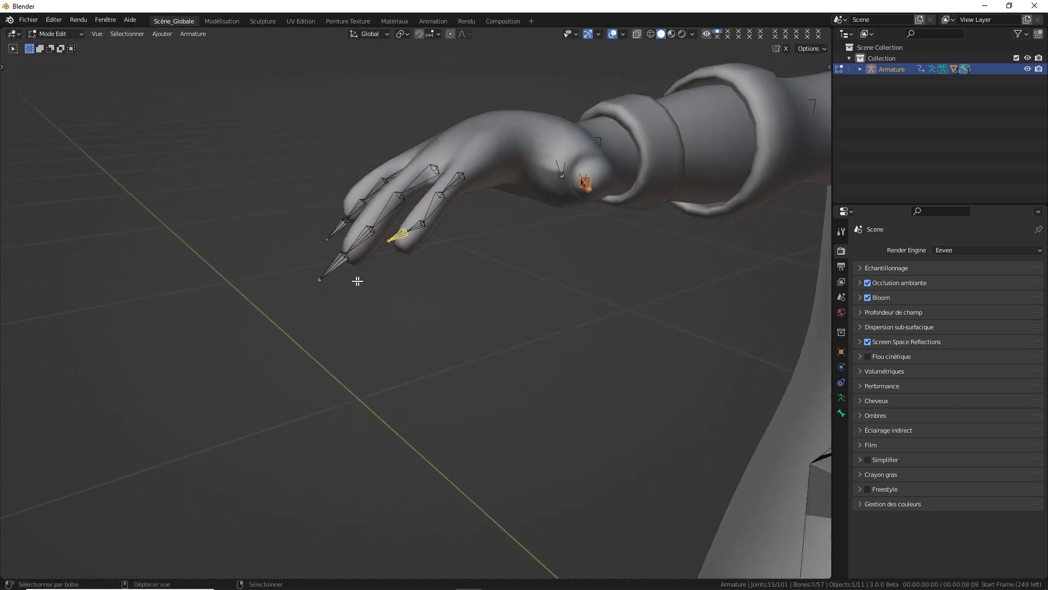
key(x)
click(334, 235)
- Select and delete the two toe bones, then check the leg
scroll(494, 195, up, 5)
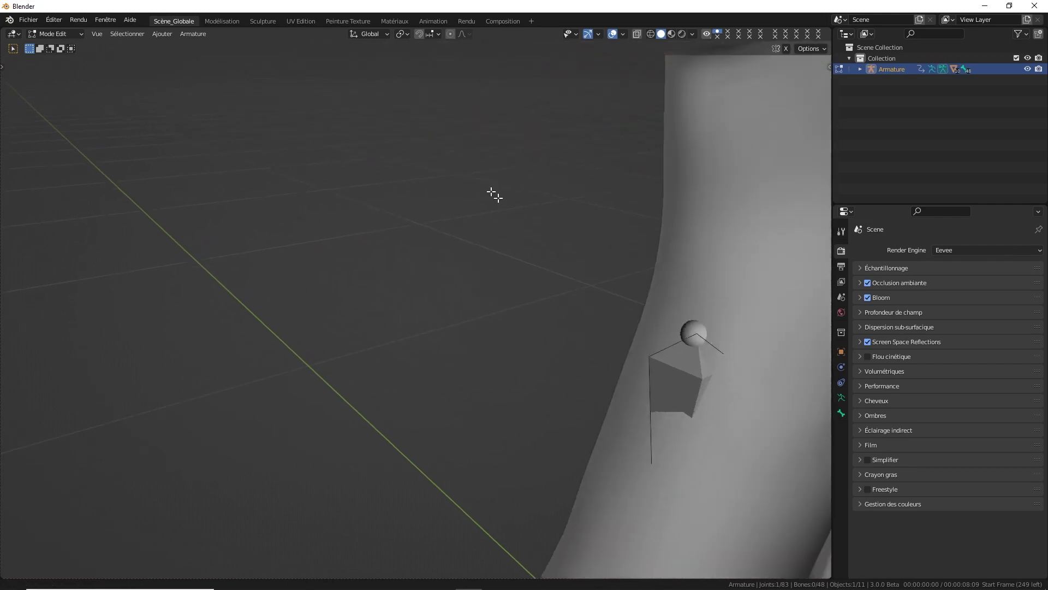
scroll(494, 195, down, 5)
scroll(470, 356, up, 2)
scroll(454, 448, up, 3)
scroll(467, 455, down, 2)
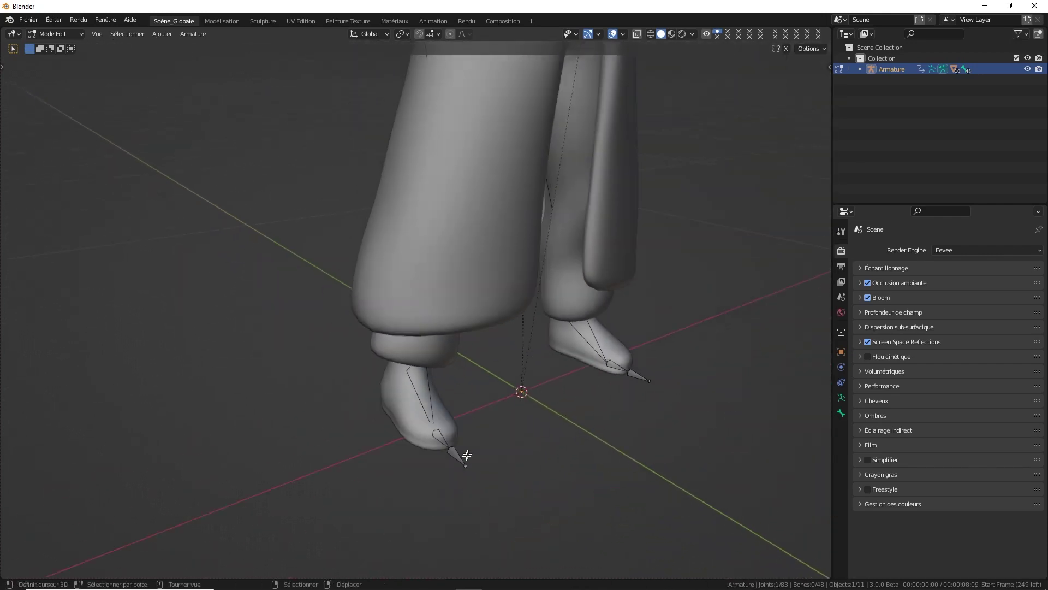
click(452, 457)
key(x)
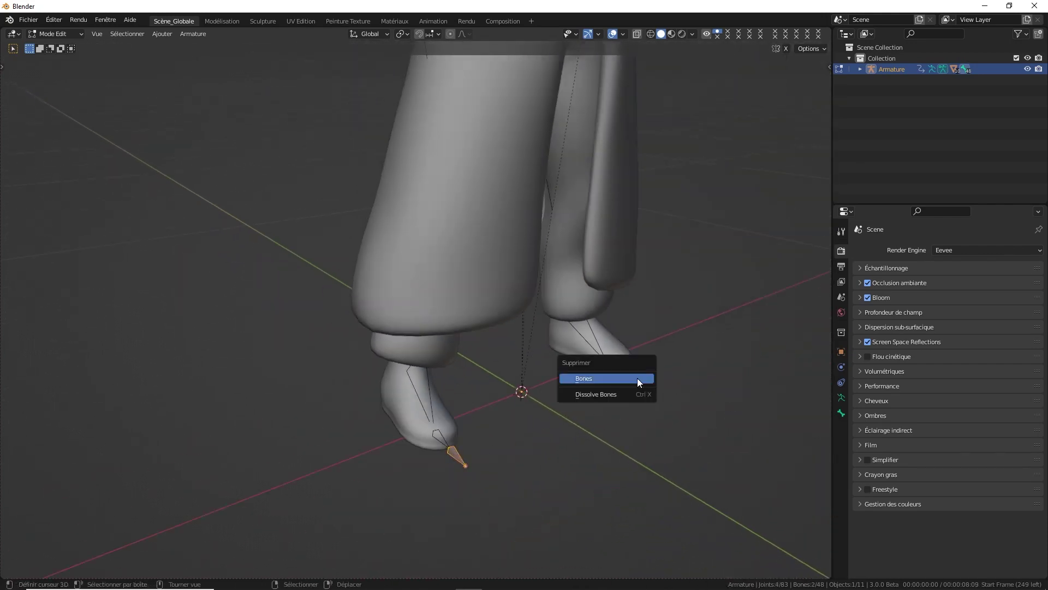
click(637, 378)
scroll(637, 378, down, 2)
scroll(368, 281, up, 5)
scroll(379, 252, down, 3)
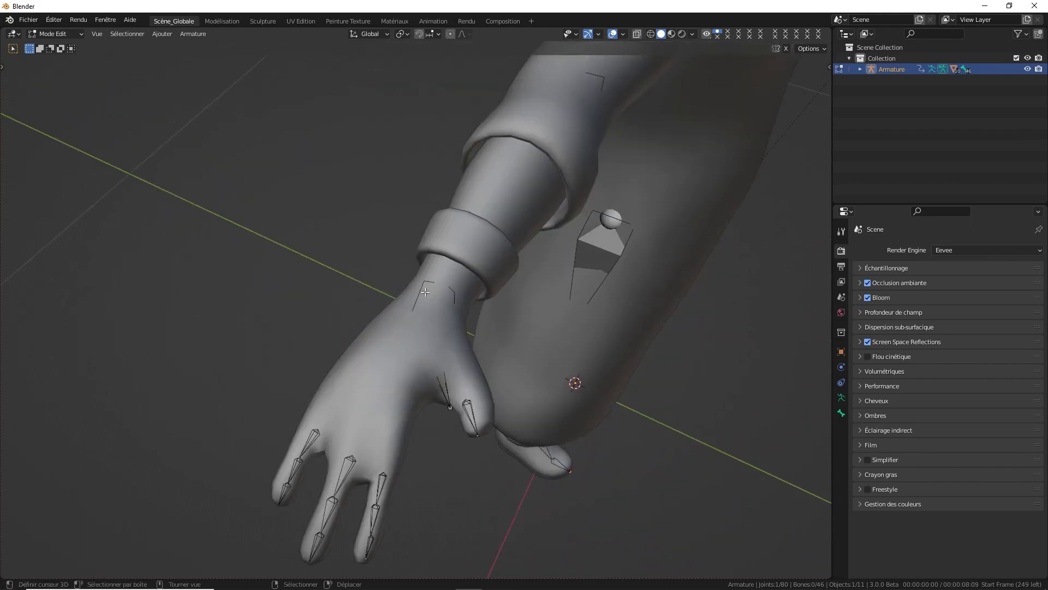
scroll(433, 276, up, 3)
scroll(433, 277, down, 3)
scroll(424, 257, up, 4)
mouse_move(415, 262)
middle_down()
mouse_move(424, 257)
mouse_move(356, 234)
middle_up()
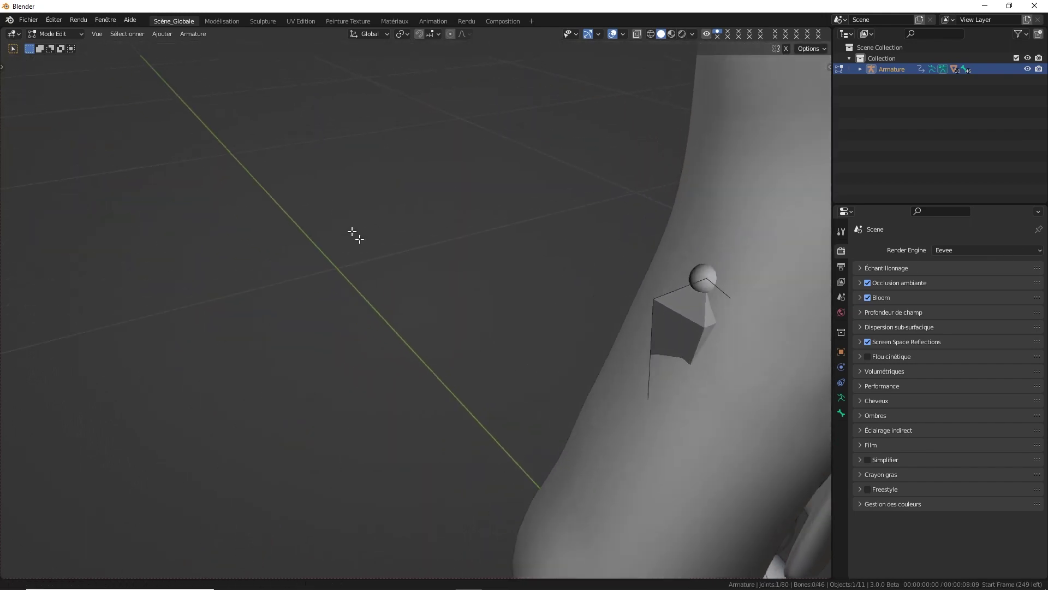
scroll(485, 336, down, 3)
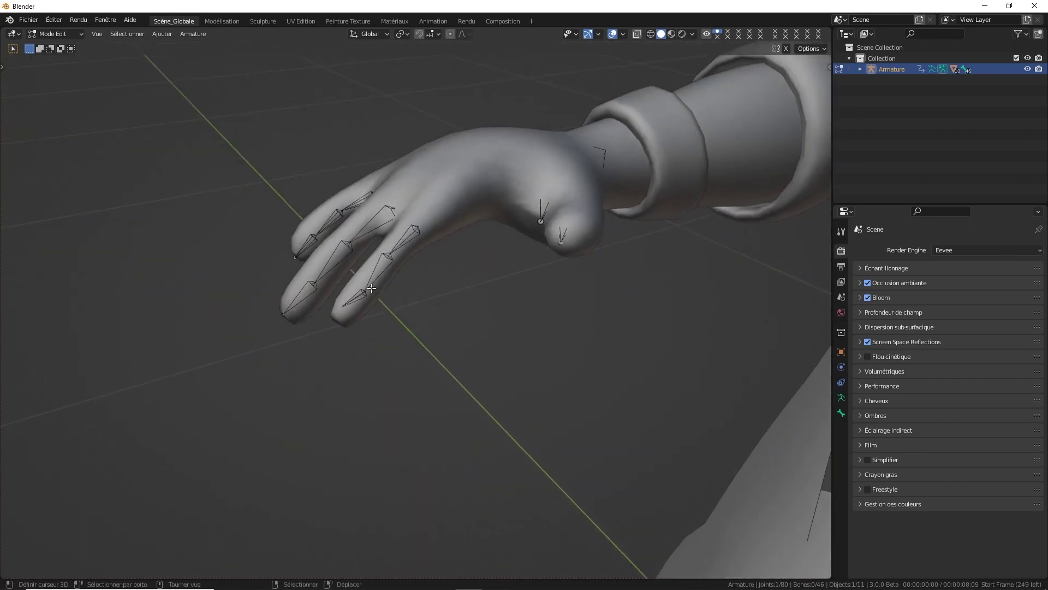
- Enable Snap To Volume and move the finger joint so it sits inside the hand
click(420, 34)
click(412, 111)
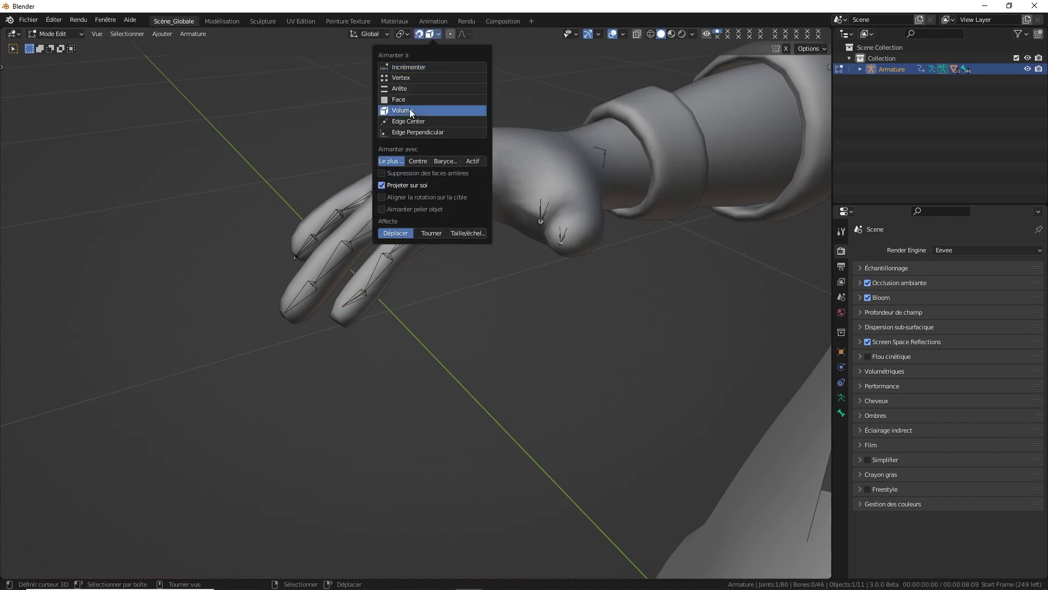
key(g)
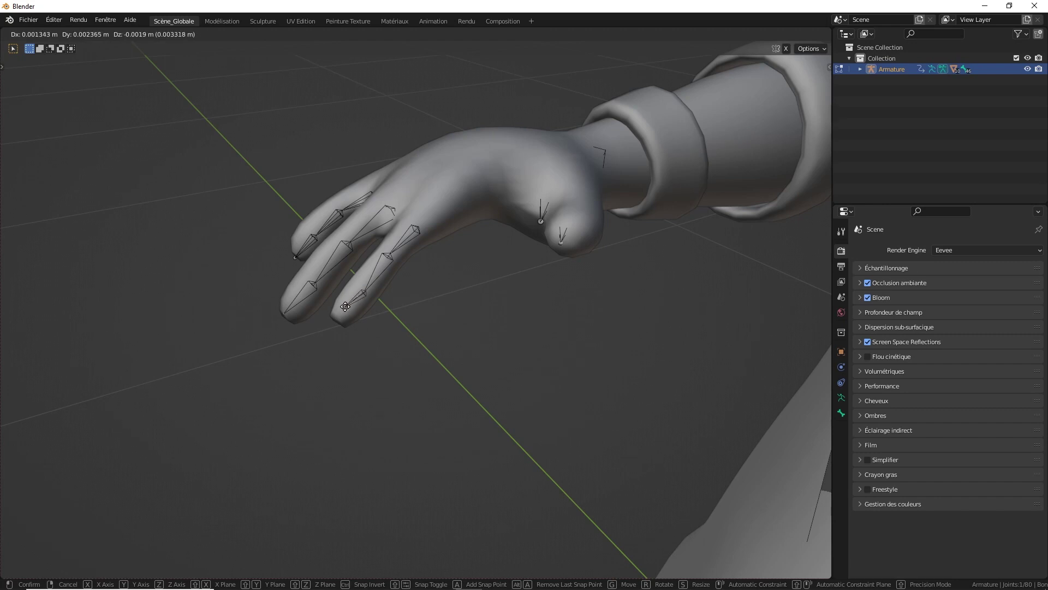
click(344, 311)
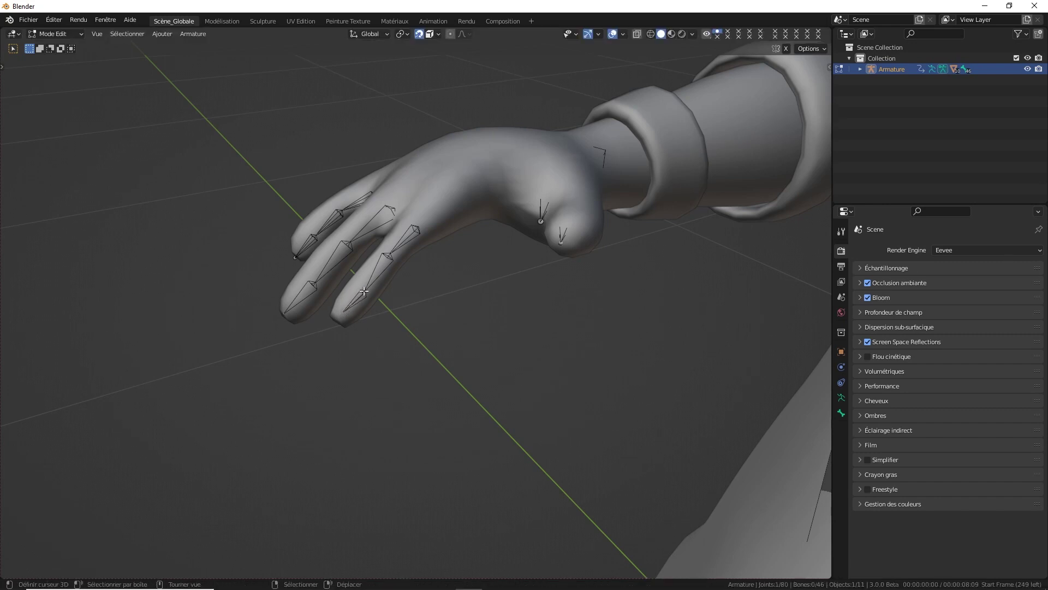
key(g)
right_click(361, 287)
key(g)
right_click(364, 284)
- Orbit and zoom around the hand and character to inspect the repositioned finger joint
middle_drag(364, 282, 391, 279)
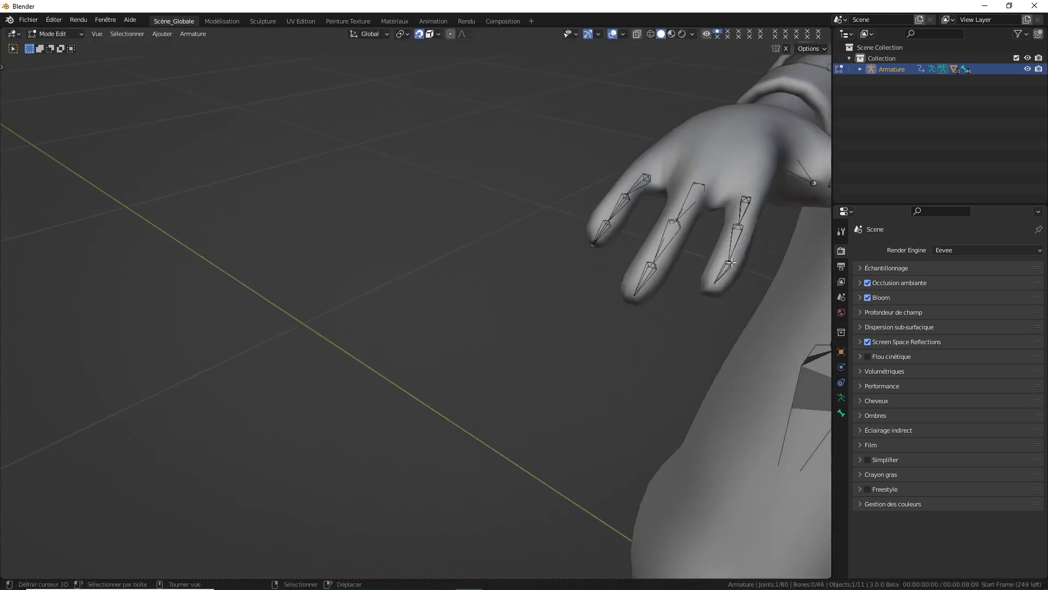
scroll(613, 267, down, 3)
scroll(648, 255, down, 1)
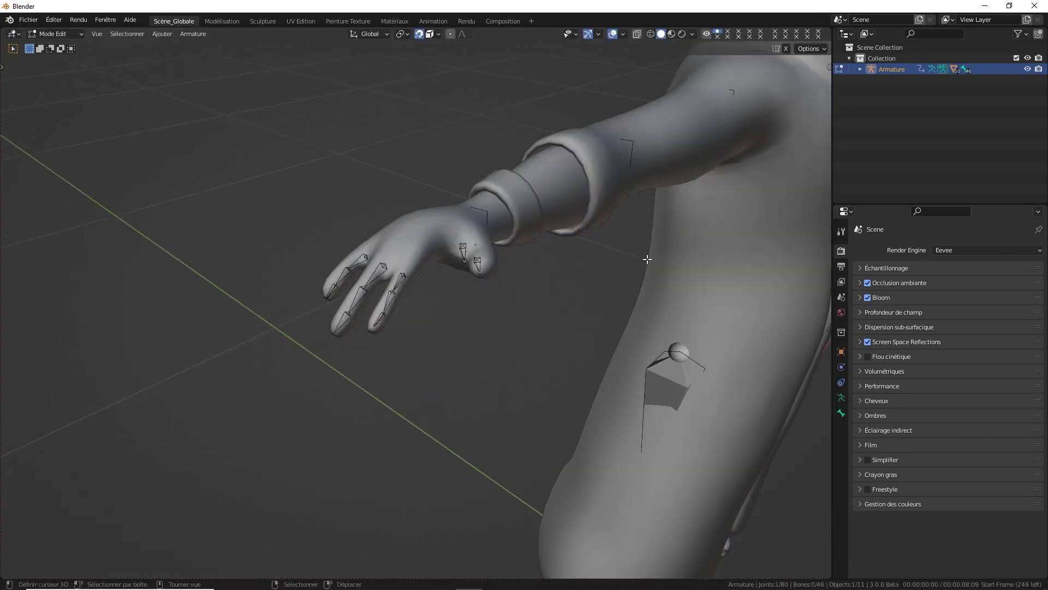
mouse_move(649, 255)
middle_down()
mouse_move(422, 238)
mouse_move(538, 264)
middle_up()
scroll(422, 238, down, 4)
scroll(538, 264, up, 4)
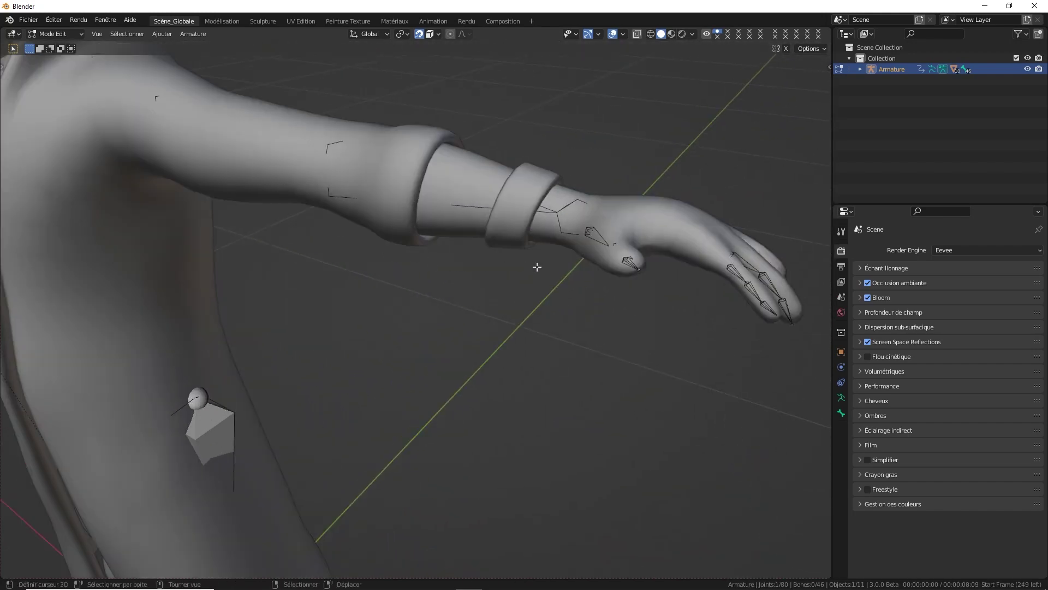
scroll(402, 272, up, 3)
scroll(373, 264, down, 1)
middle_drag(410, 269, 420, 295)
middle_drag(423, 352, 415, 337)
- Return the armature to Object Mode and face the front of the character
key(Tab)
scroll(393, 299, down, 5)
middle_drag(317, 260, 378, 223)
scroll(378, 222, up, 3)
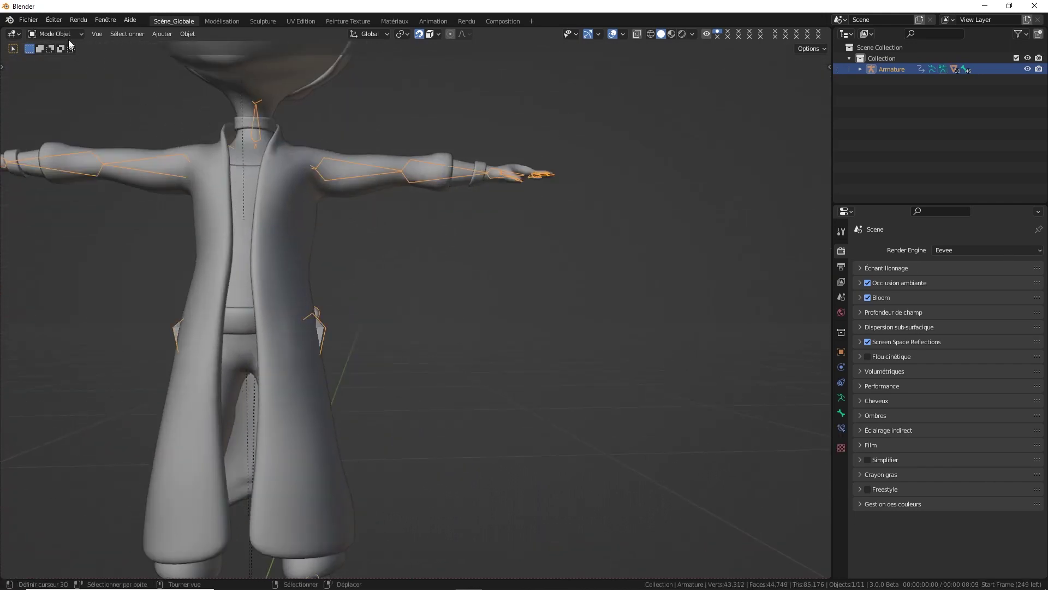
- Switch to front view and scale the selected character and armature to 0.01
scroll(327, 186, down, 4)
key(grave)
click(335, 119)
text(a)
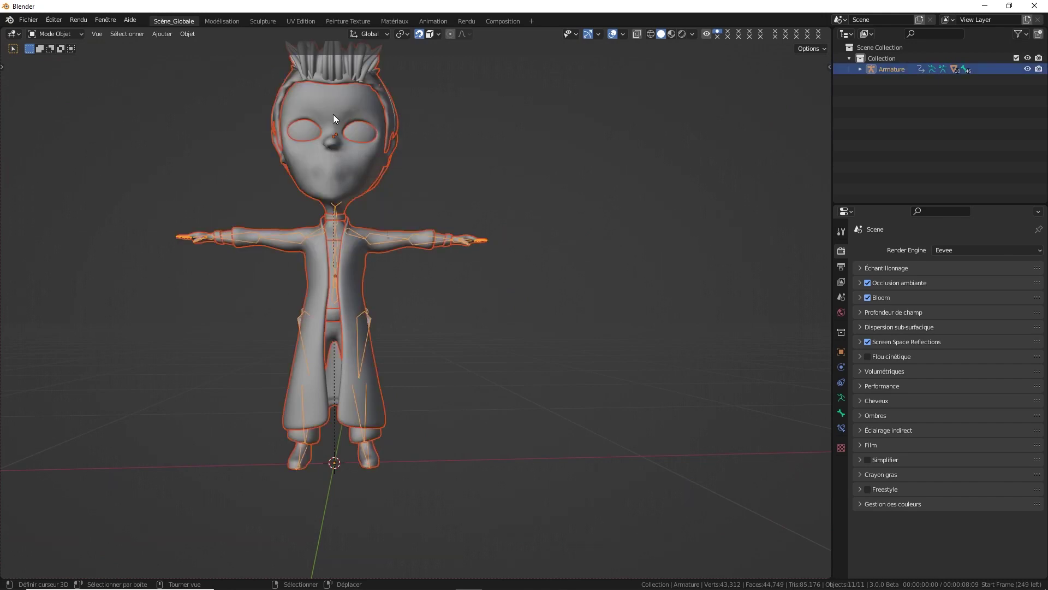
text(s0.01)
key(Return)
- Reset the objects' origin to geometry via Quick Favorites and bring up Link/Transfer Data
key(q)
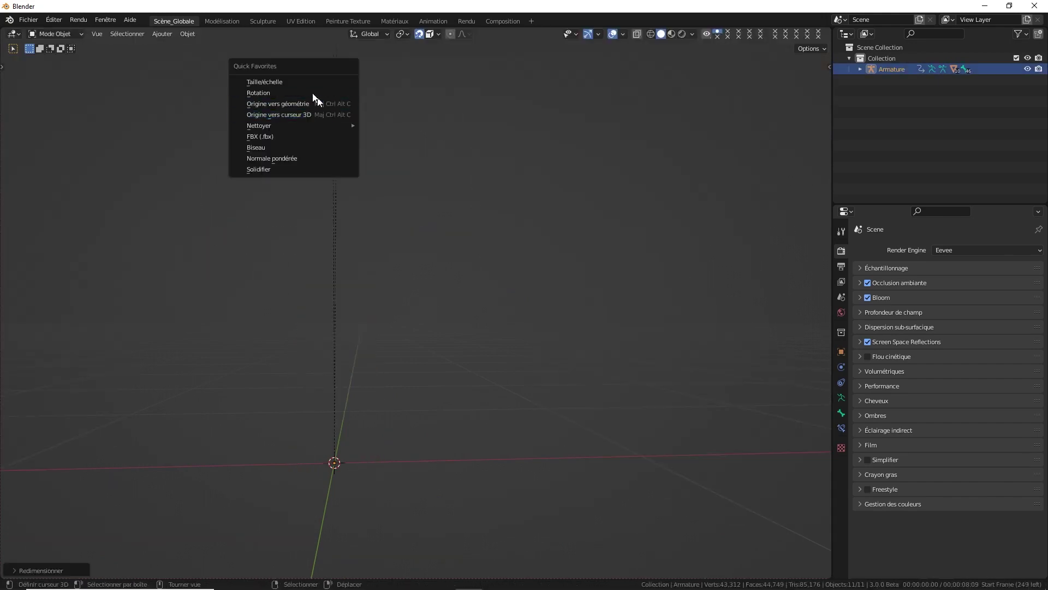
click(295, 103)
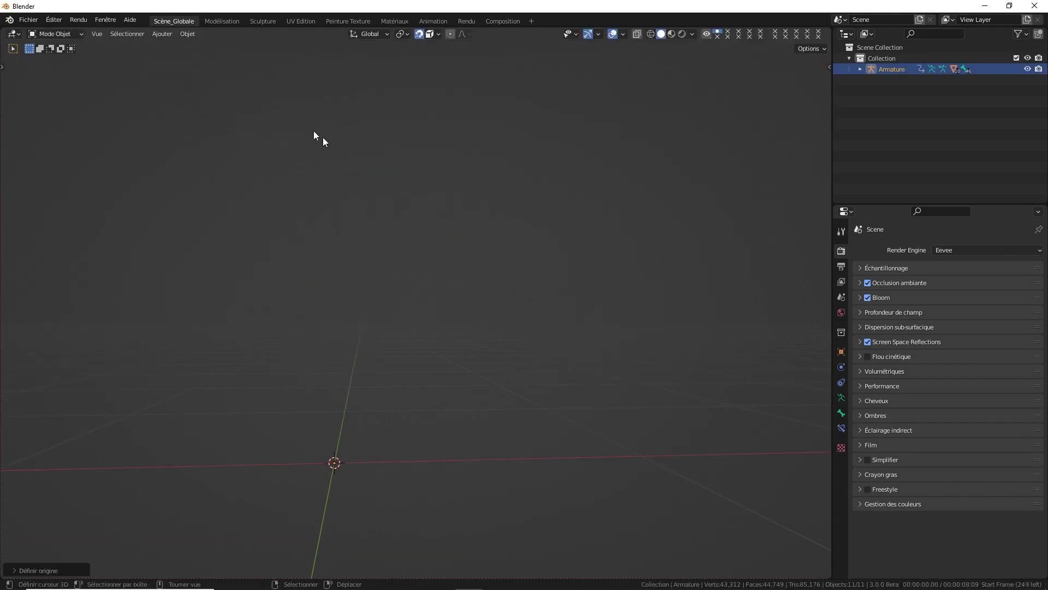
key(ctrl+z)
scroll(363, 230, down, 3)
scroll(371, 287, down, 2)
key(ctrl+l)
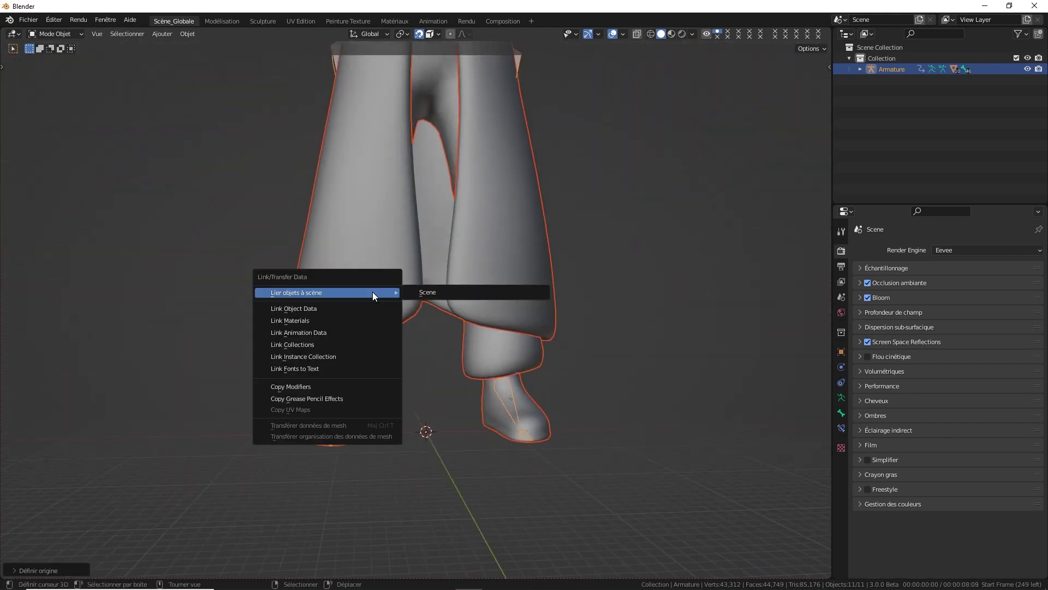
scroll(582, 140, down, 2)
scroll(611, 137, up, 5)
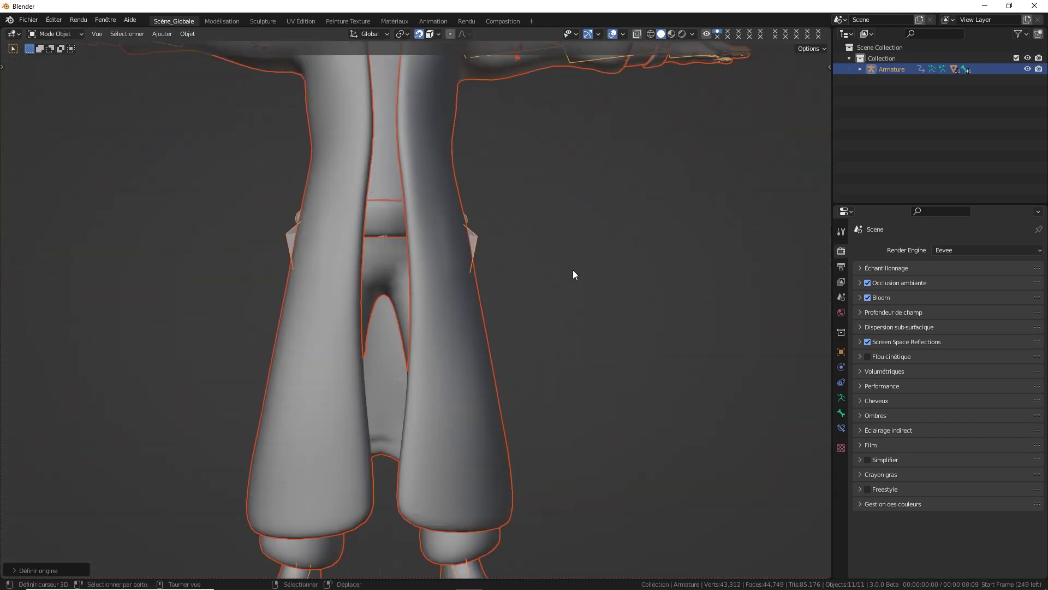
mouse_move(573, 273)
shift+middle_down()
mouse_move(566, 358)
mouse_move(676, 330)
shift+middle_up()
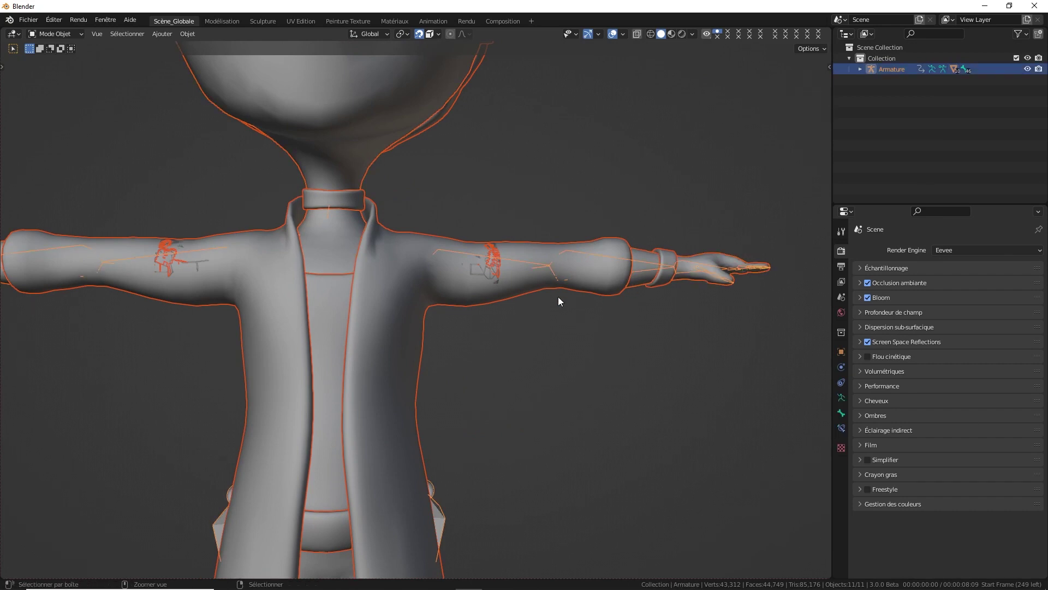
- Parent the meshes to the armature with automatic weights and scale the character by 0.01
key(ctrl+l)
key(ctrl+p)
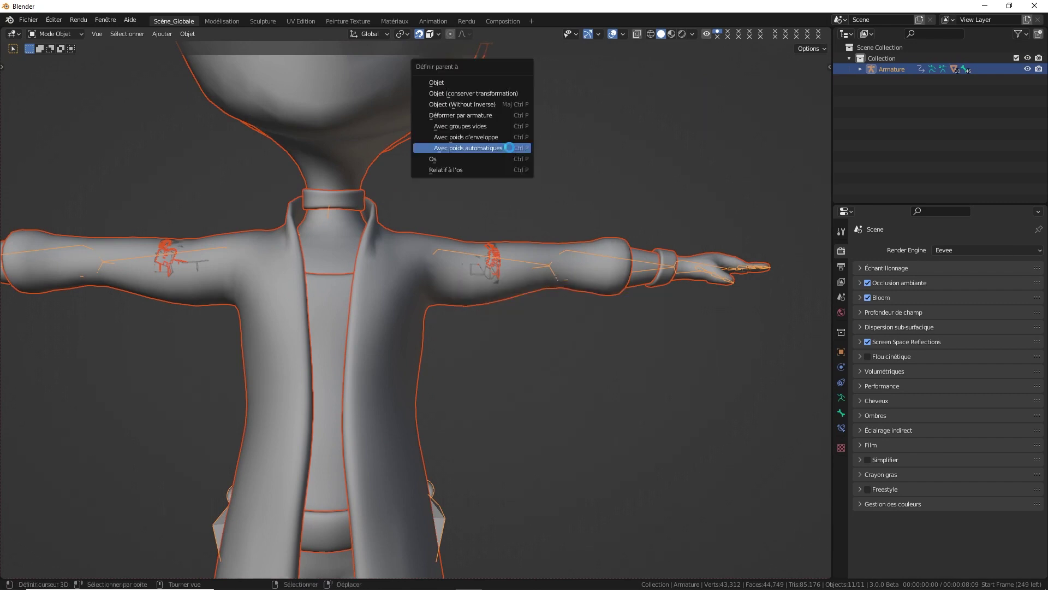
click(469, 148)
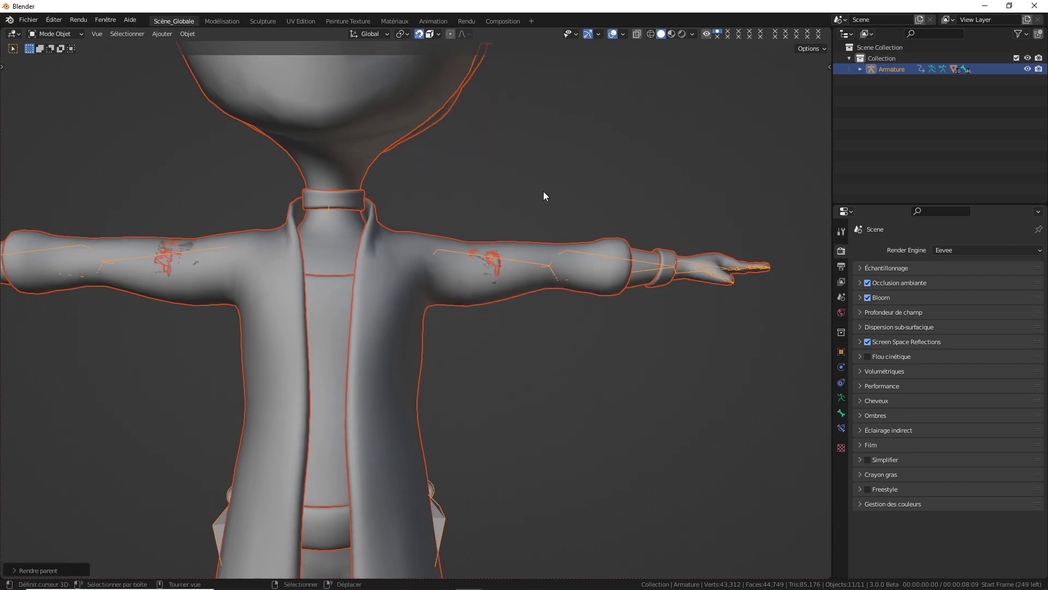
text(s0.01)
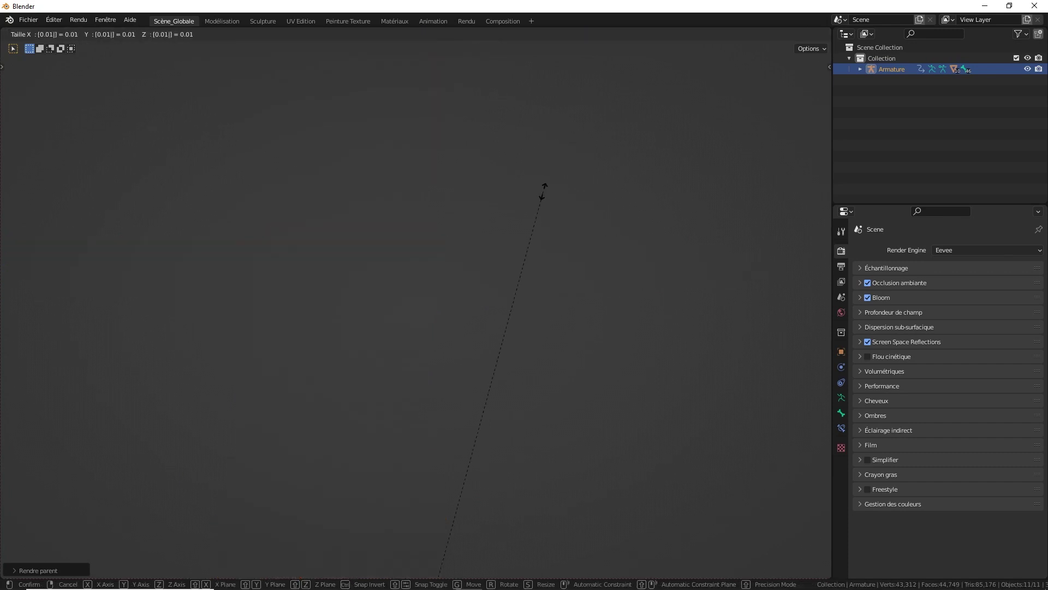
key(Return)
key(ctrl+z)
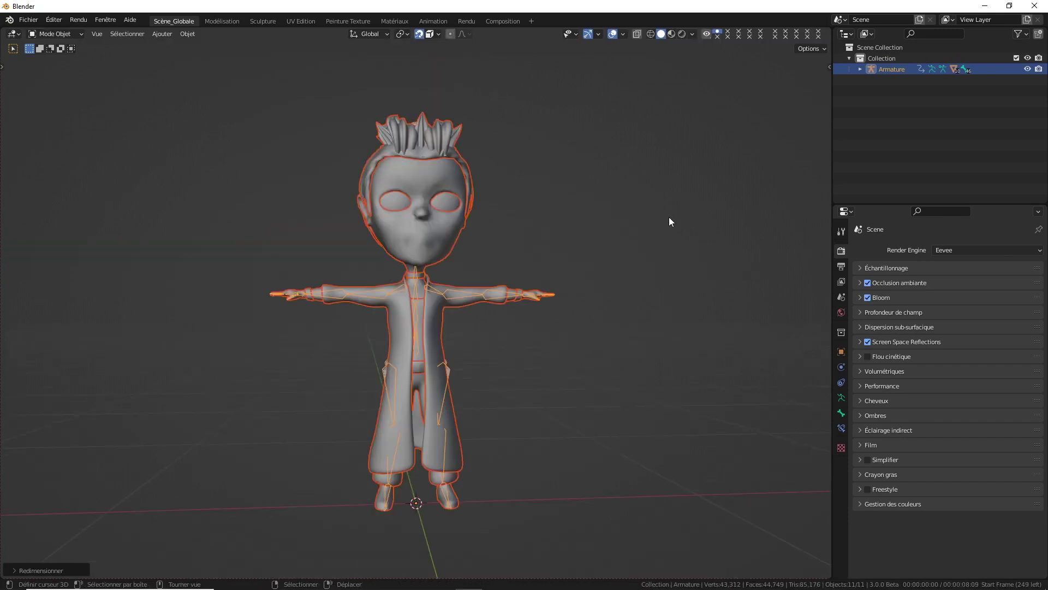
- Apply all transforms as deltas to body mesh SM_Corps_low, then select eyes mesh SM_Yeux_low
key(n)
click(825, 74)
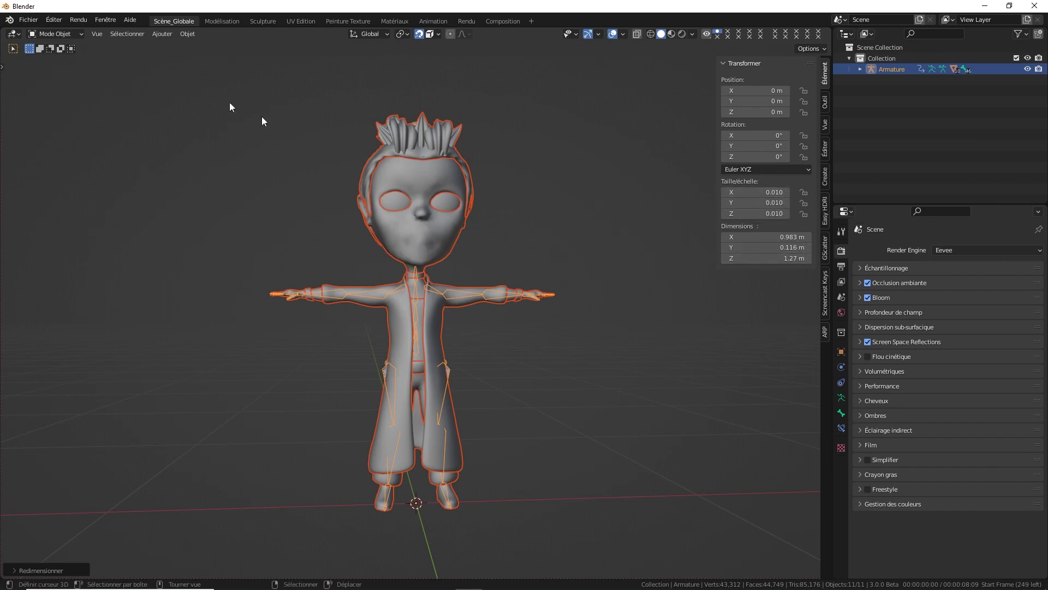
shift+click(418, 237)
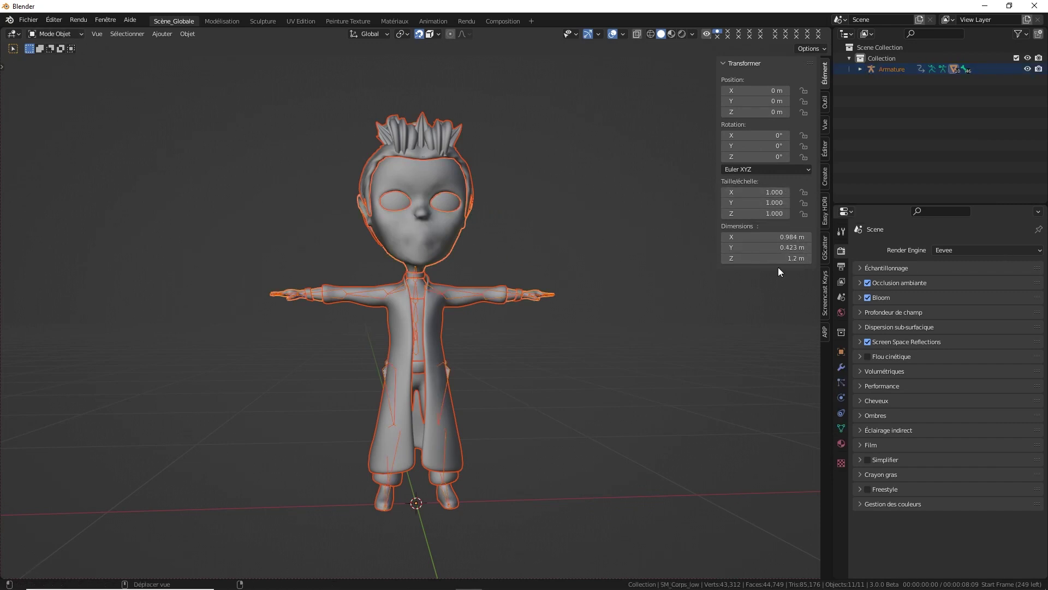
click(189, 35)
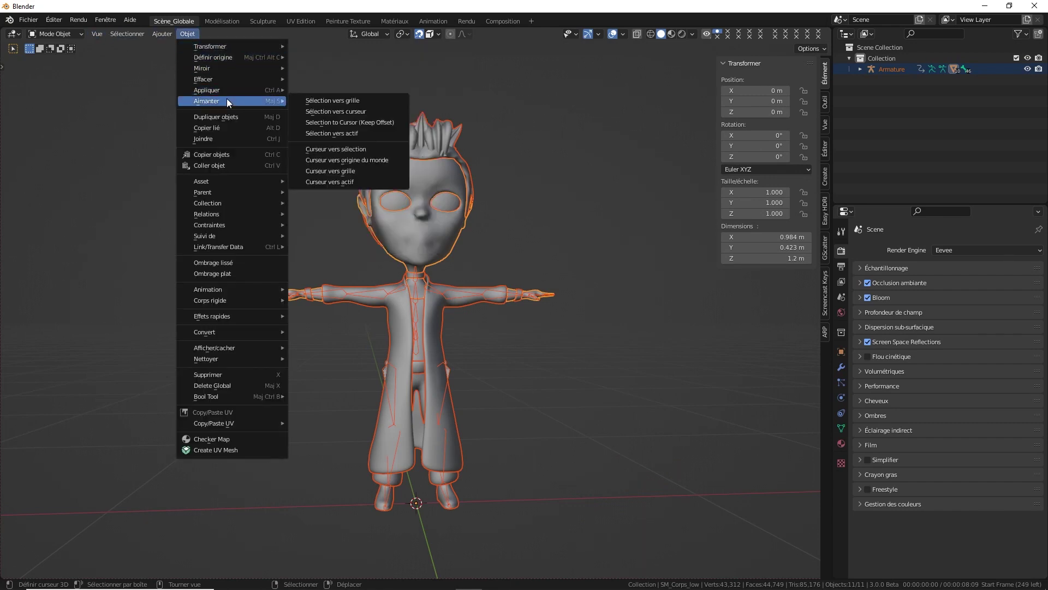
mouse_move(221, 90)
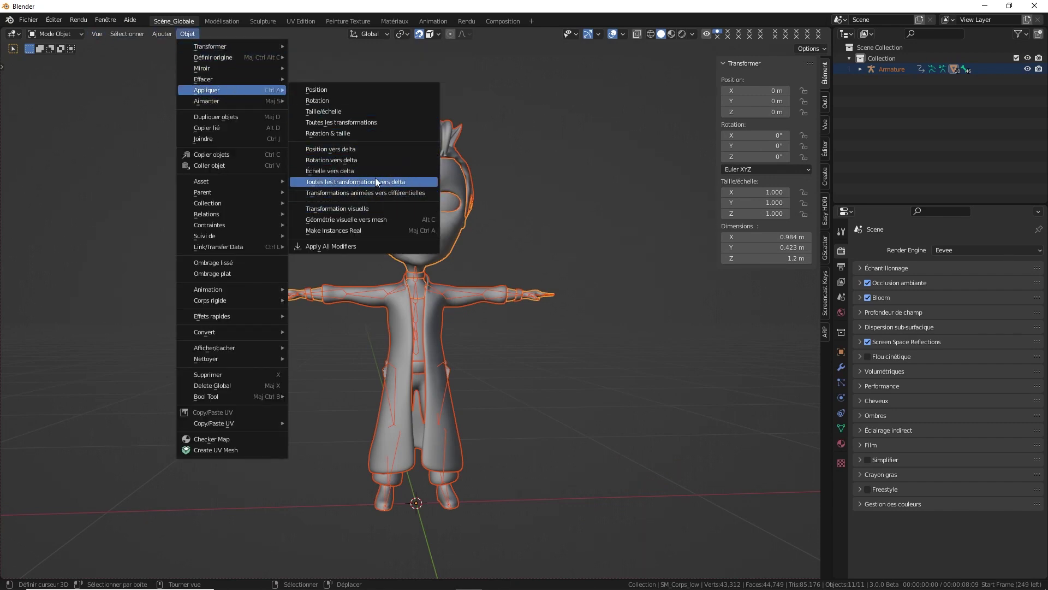
click(375, 181)
key(alt+a)
scroll(480, 200, up, 1)
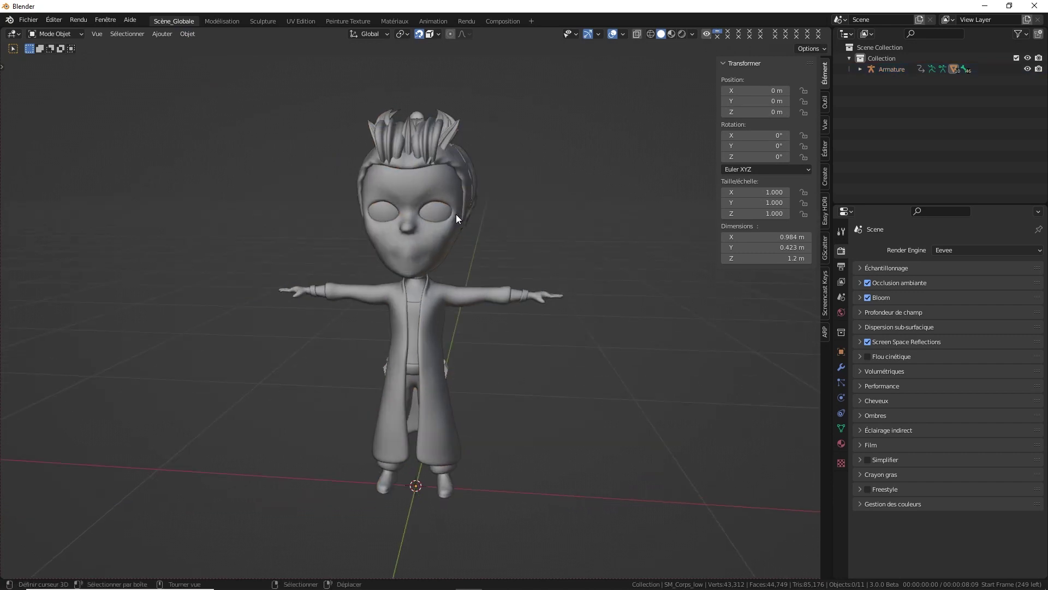
scroll(457, 214, up, 1)
click(455, 202)
- Delete every SM_Yeux_low vertex group except mixamorig:Head and assign the eye vertices to Head
key(KP_1)
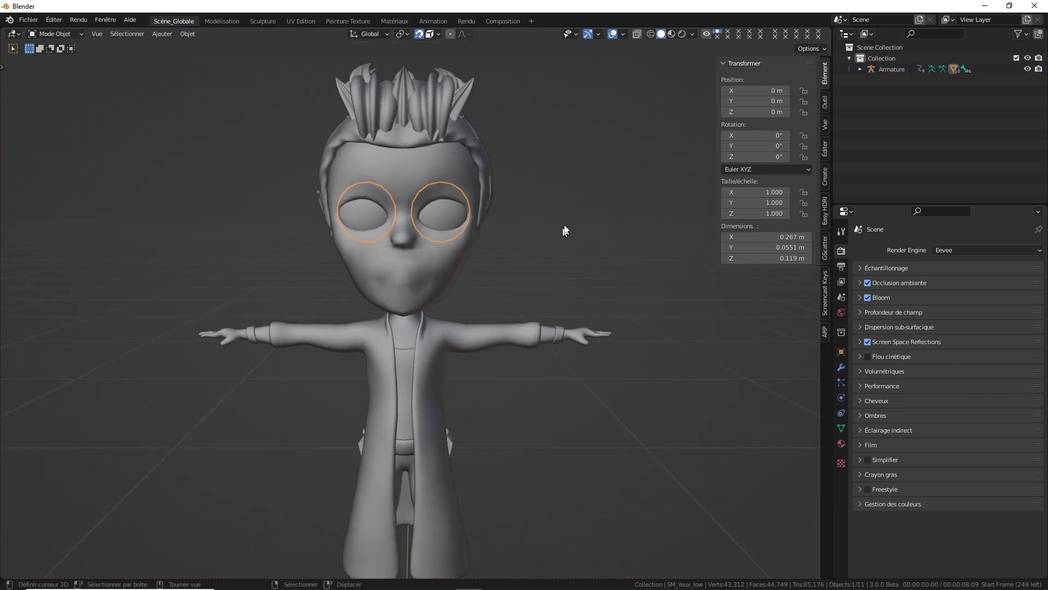
click(841, 428)
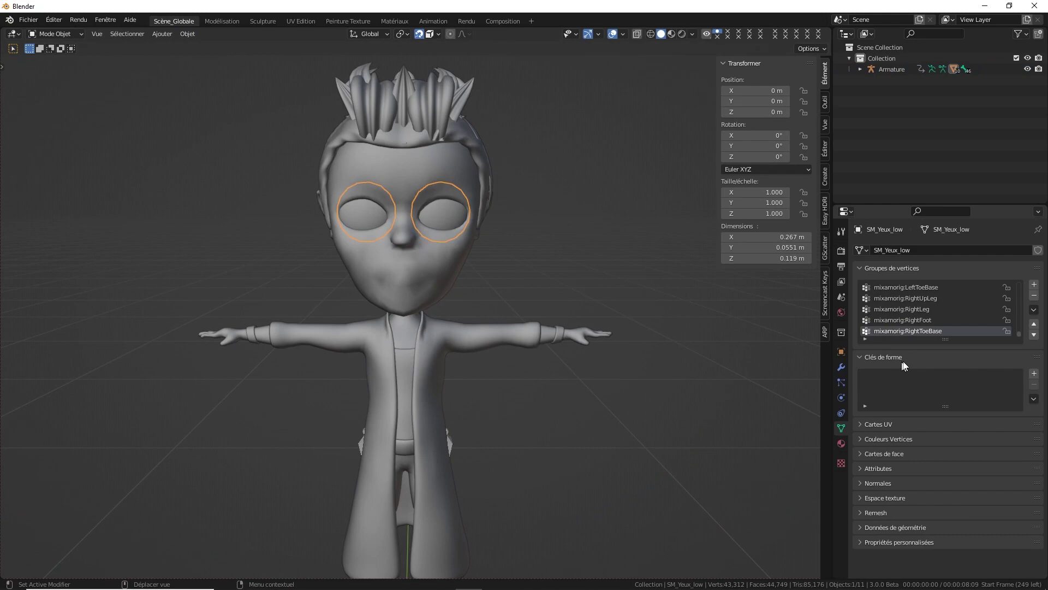
click(1035, 296)
click(1034, 296)
click(1034, 296)
click(1035, 296)
click(1034, 296)
click(1035, 296)
click(1034, 296)
click(1035, 296)
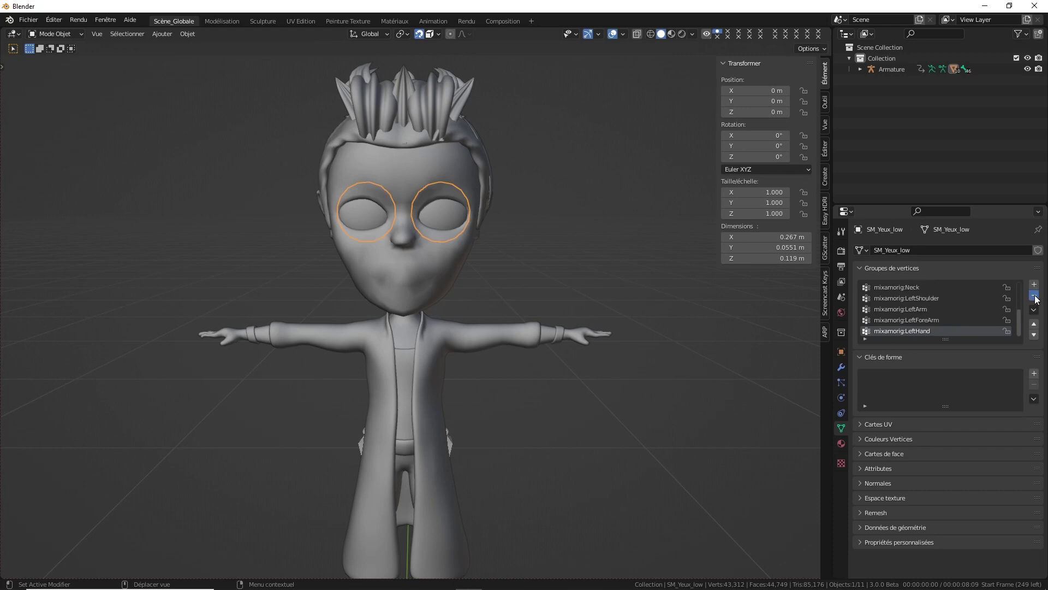
click(1034, 296)
click(1034, 296)
click(1034, 296)
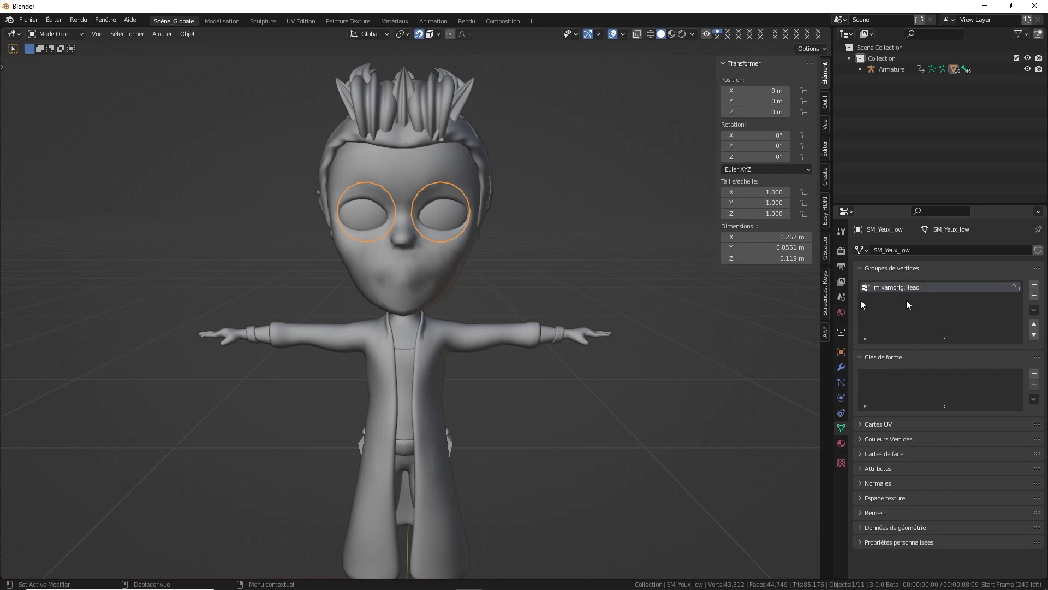
key(Tab)
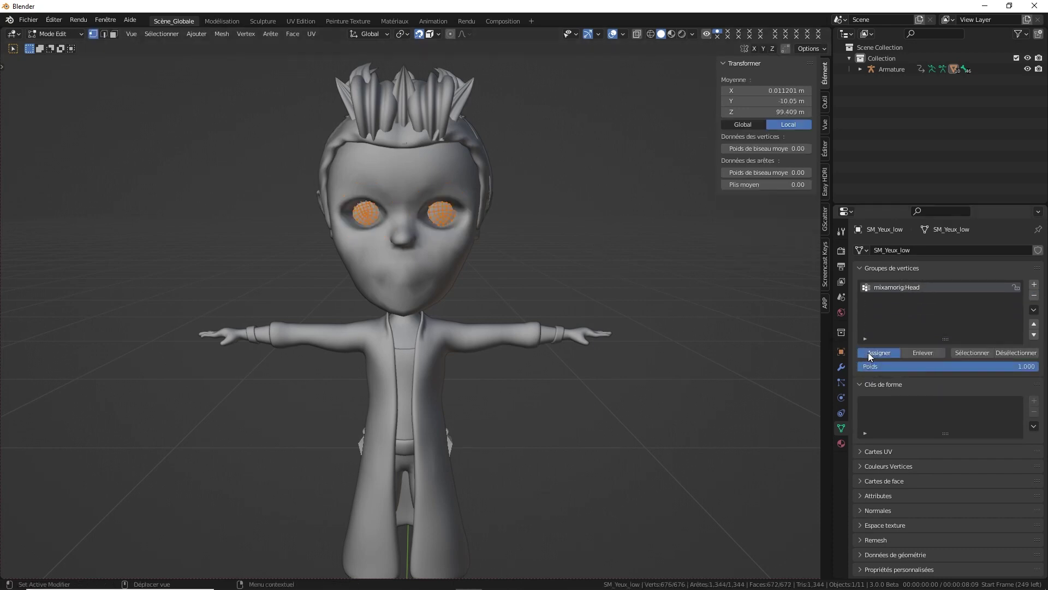
click(868, 352)
key(Tab)
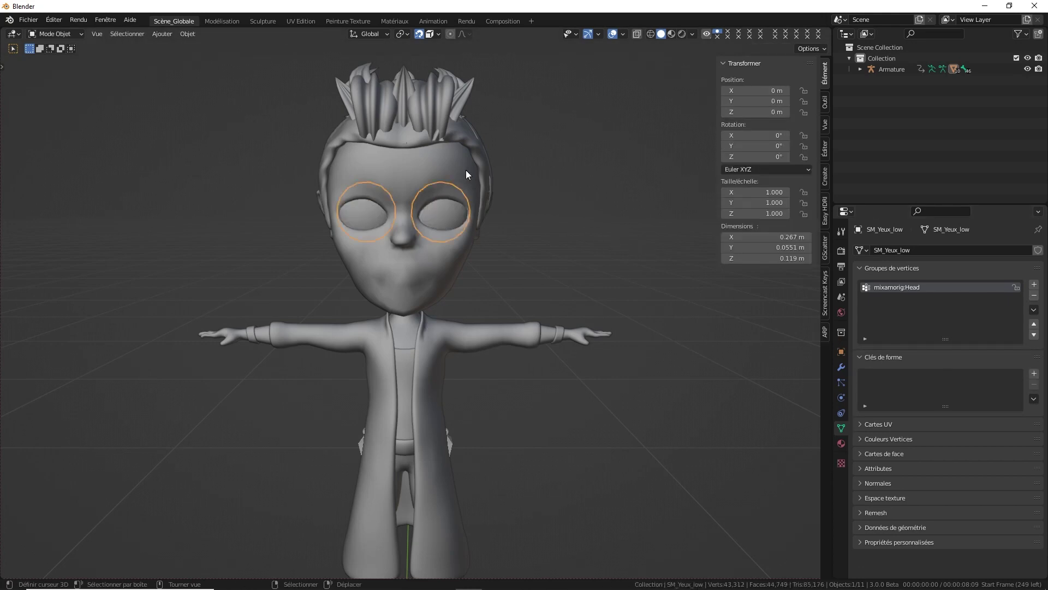
click(449, 114)
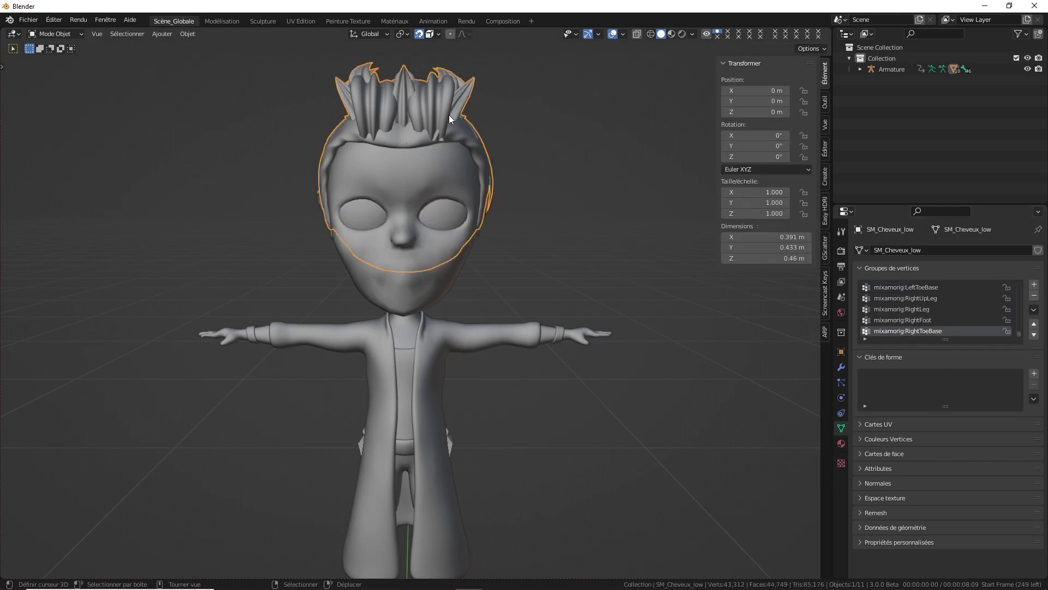
- Delete the hair mesh's spine, hip and mixamorig:Neck groups, leaving only mixamorig:Head
click(1034, 297)
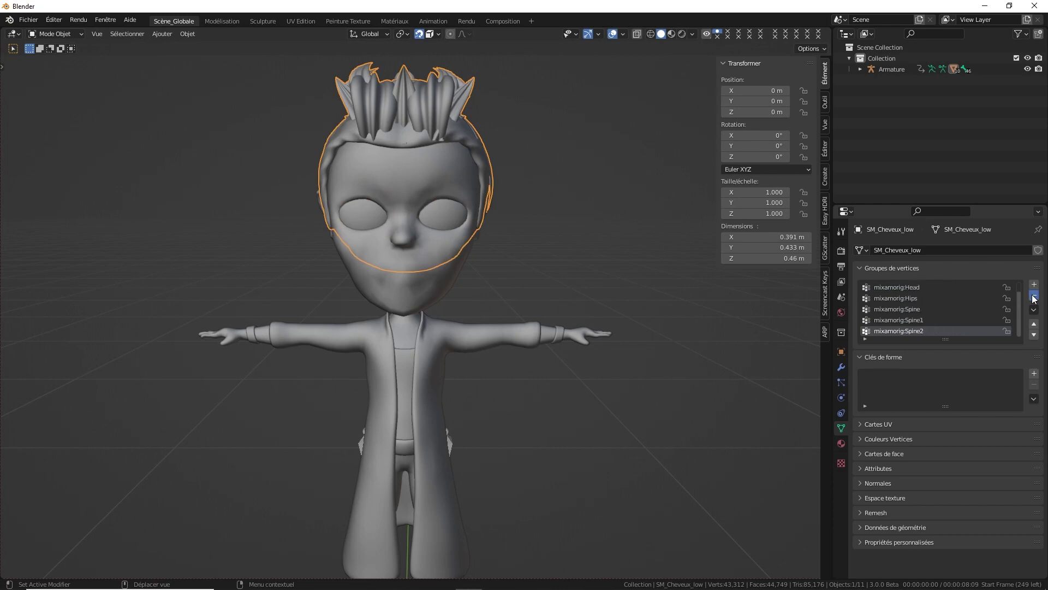
click(1034, 296)
click(1034, 296)
click(995, 288)
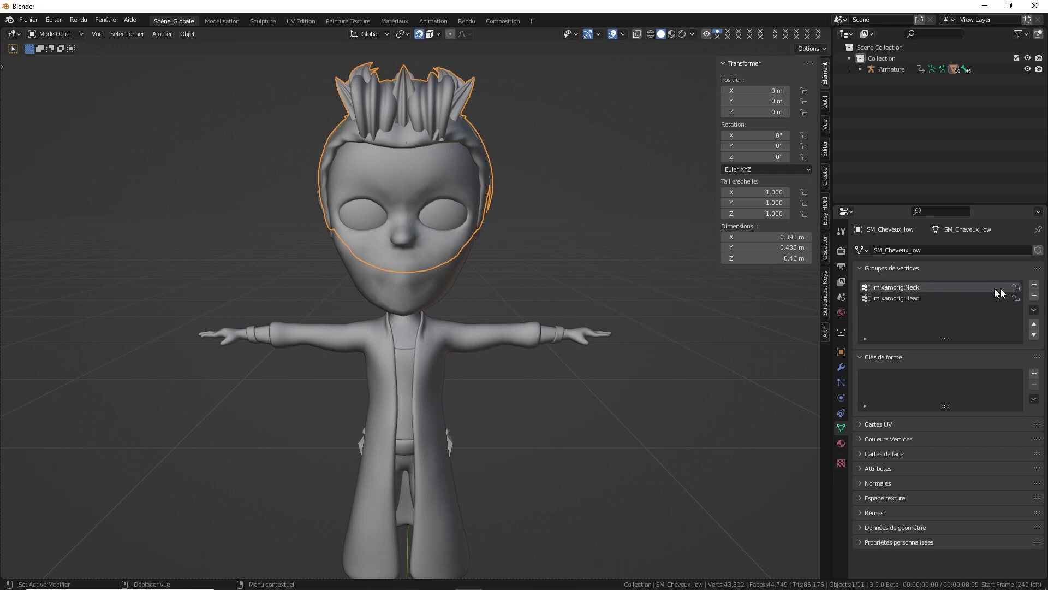
click(1034, 296)
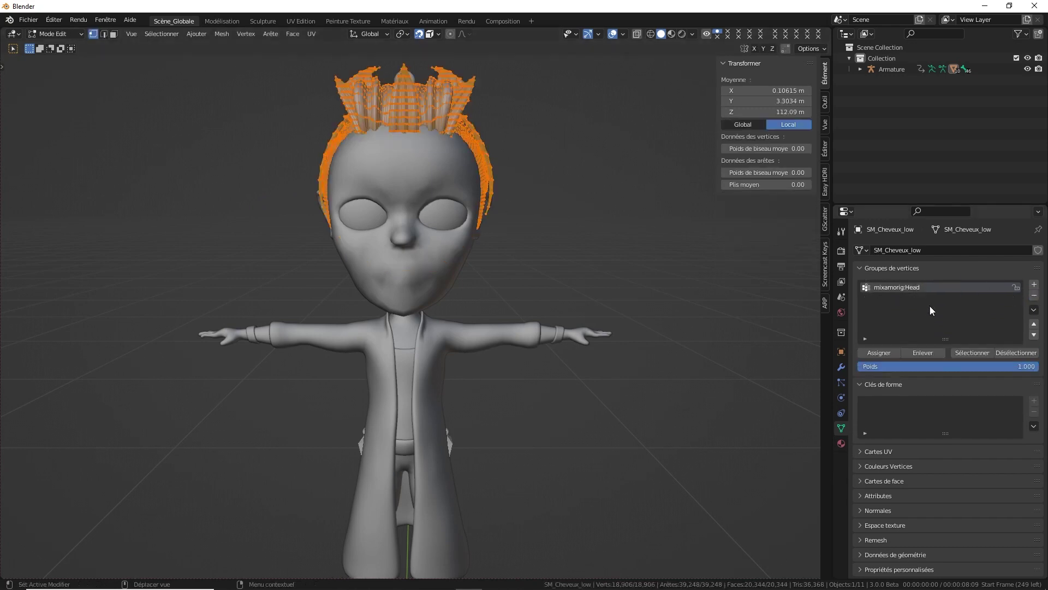
key(ctrl+Tab)
click(578, 183)
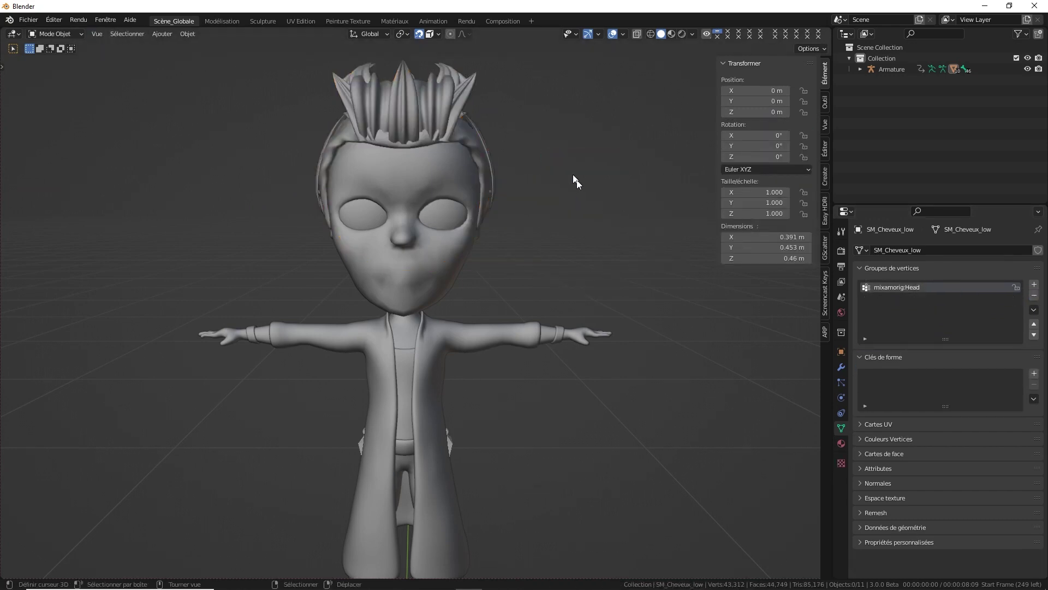
mouse_move(434, 252)
middle_down()
mouse_move(364, 241)
mouse_move(563, 261)
middle_up()
- Delete SM_Colier_low's hand, arm and spine vertex groups, keeping only mixamorig:Neck
scroll(446, 245, up, 4)
click(440, 239)
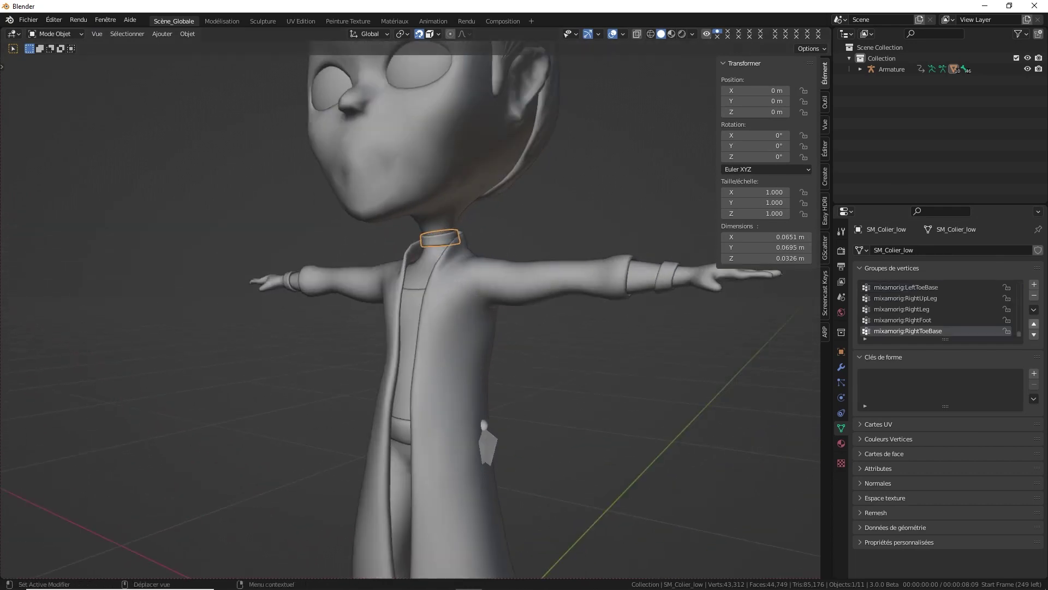
click(1032, 301)
click(1032, 300)
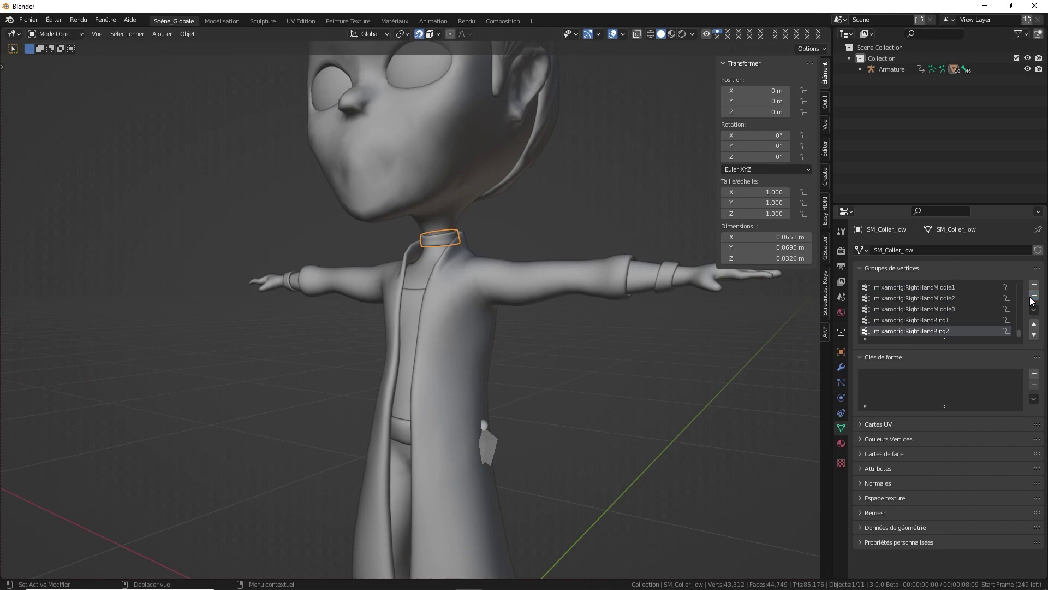
click(1033, 296)
click(1034, 296)
click(1034, 295)
click(1034, 295)
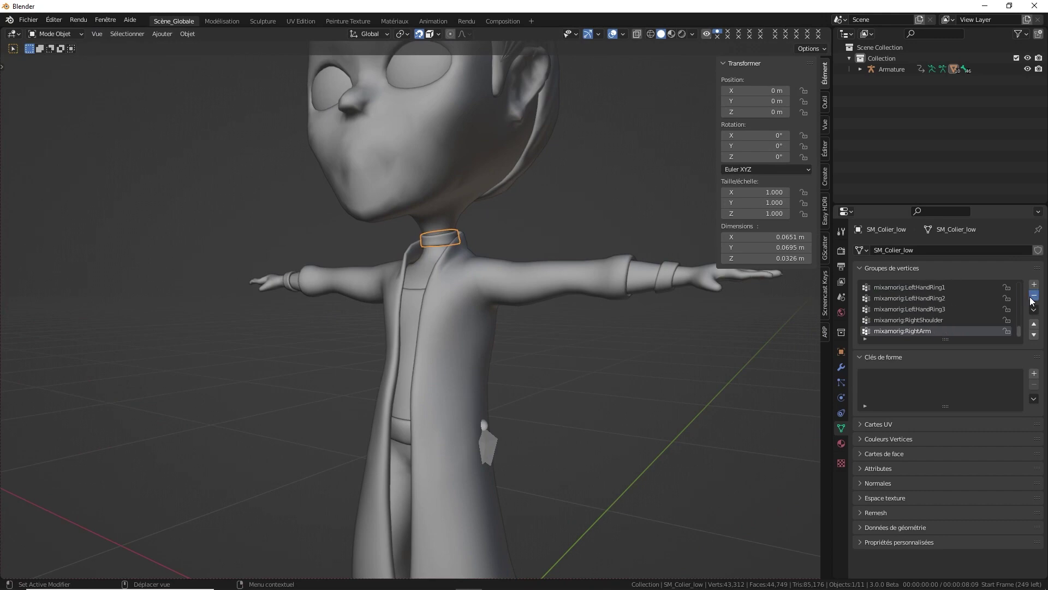
click(1032, 295)
click(1031, 295)
click(1032, 295)
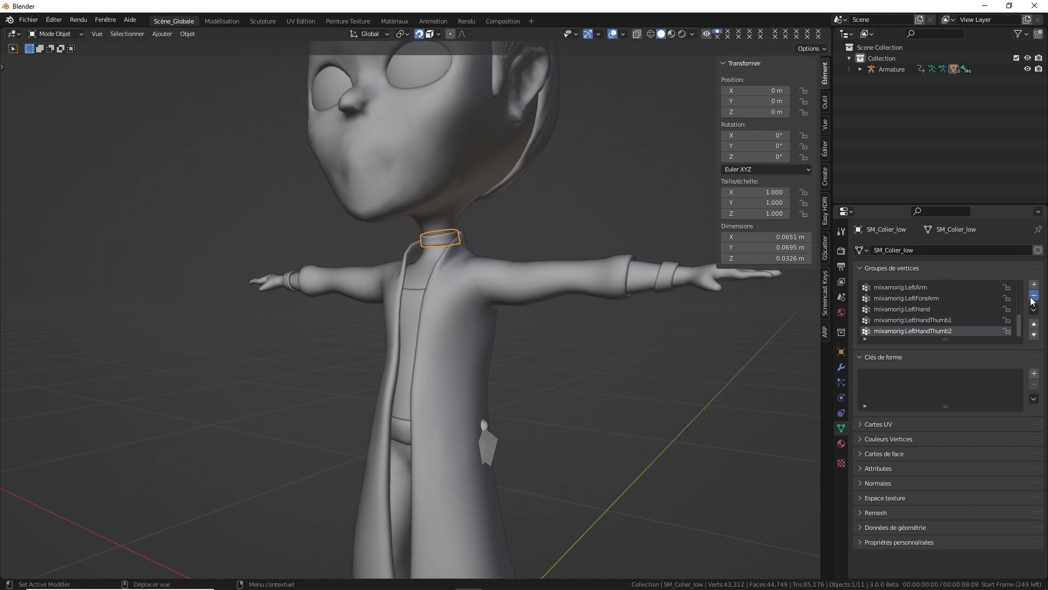
click(1032, 296)
click(1032, 295)
click(1033, 296)
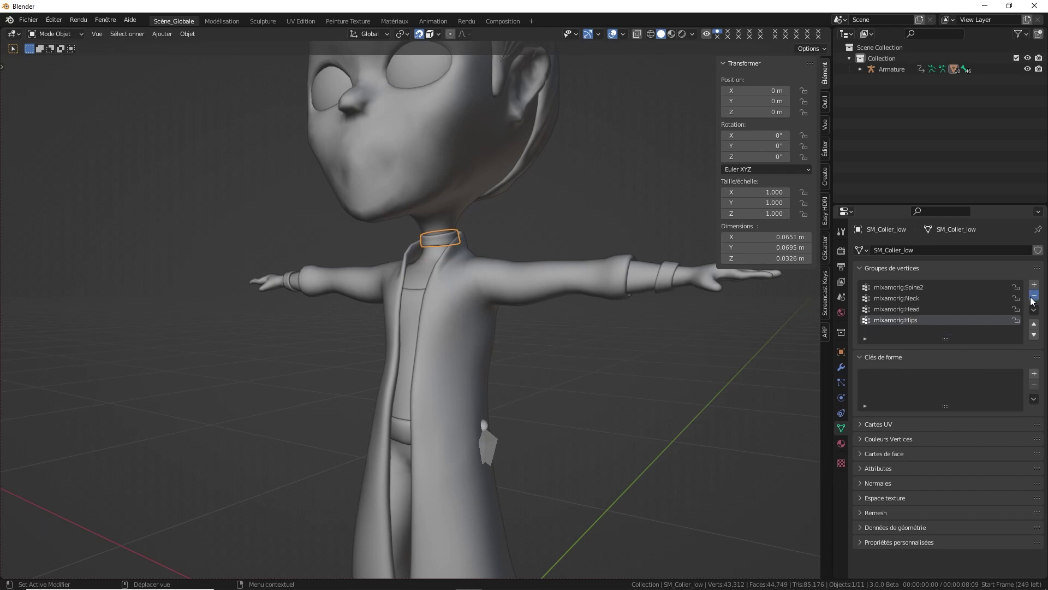
click(904, 286)
click(1034, 295)
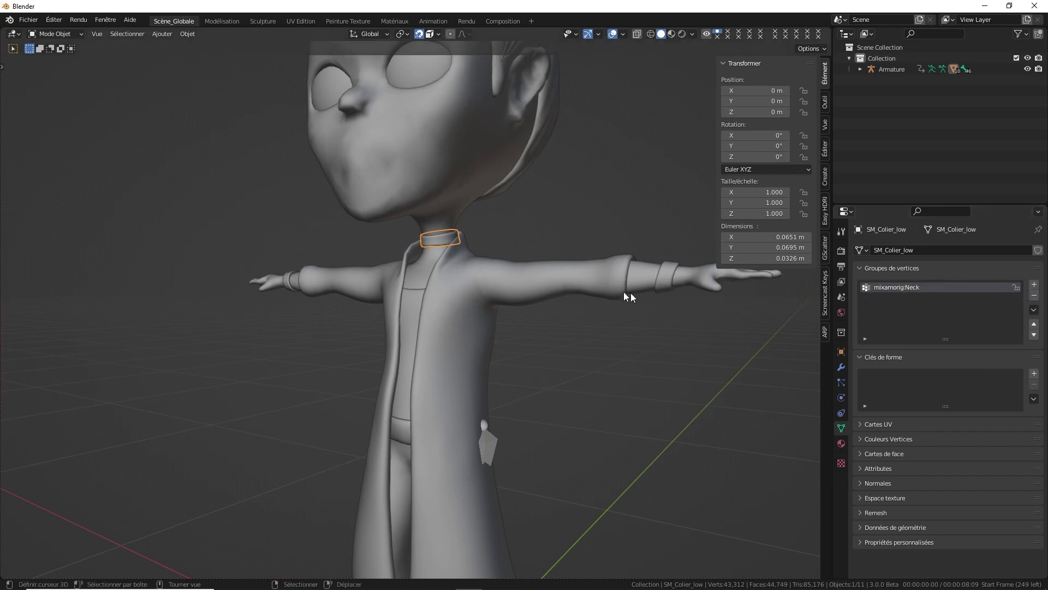
- Assign the collar vertices to mixamorig:Neck in Edit Mode, then select coat mesh SM_Manteau_low
key(Tab)
click(879, 352)
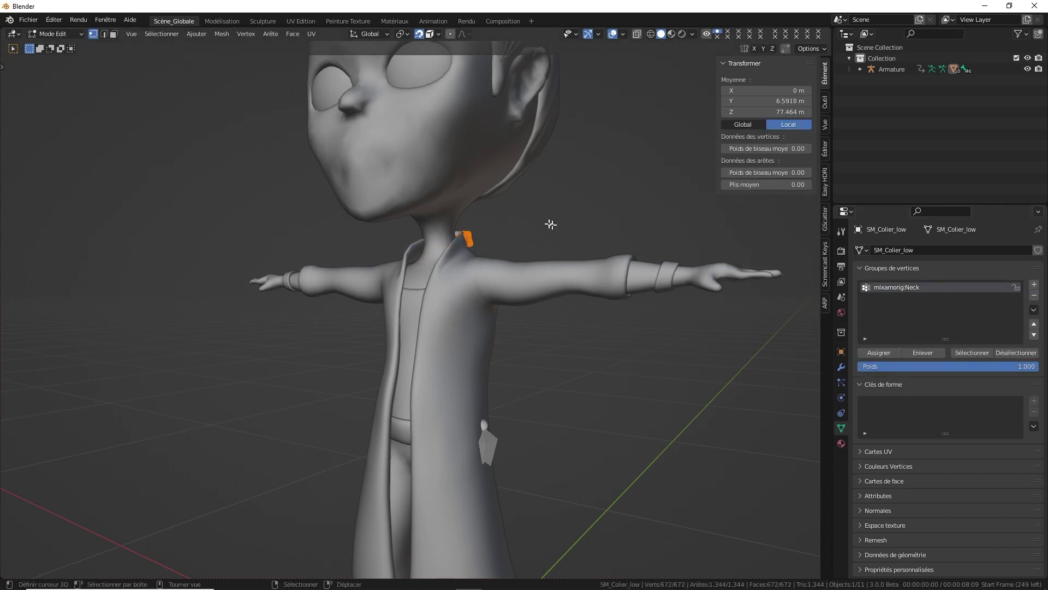
key(Tab)
key(a)
click(542, 188)
middle_drag(417, 248, 483, 258)
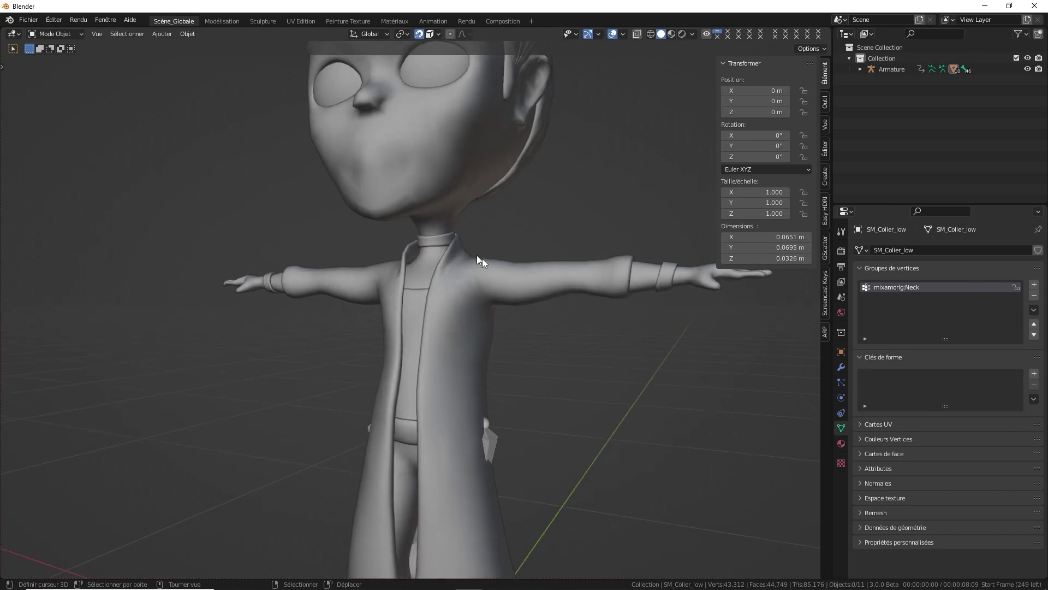
click(483, 258)
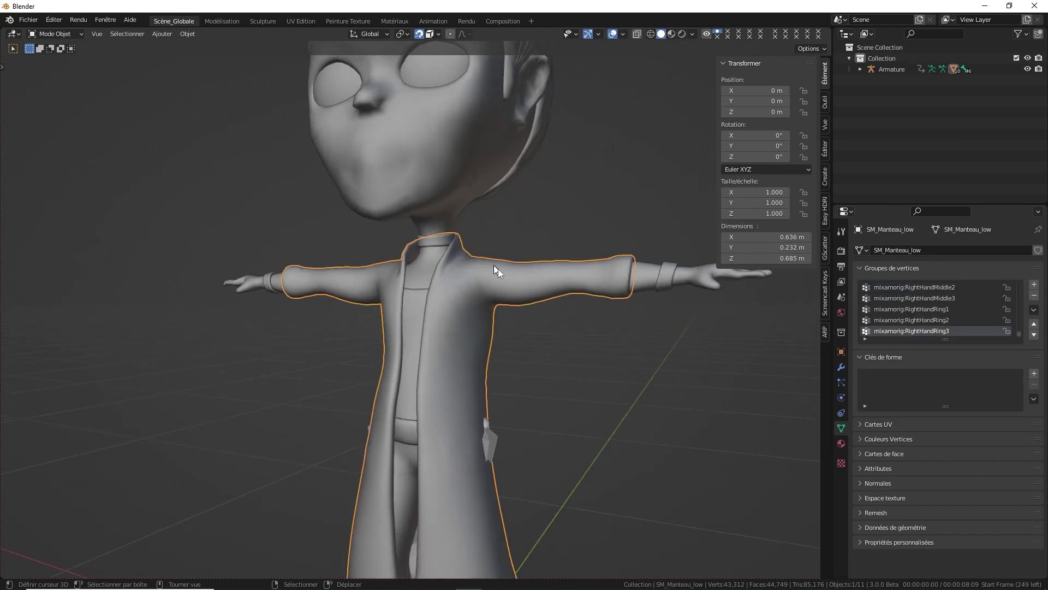
- Remove a batch of coat vertex groups, then undo the removals that deformed the coat
click(1035, 297)
click(1034, 297)
click(1035, 297)
click(1035, 297)
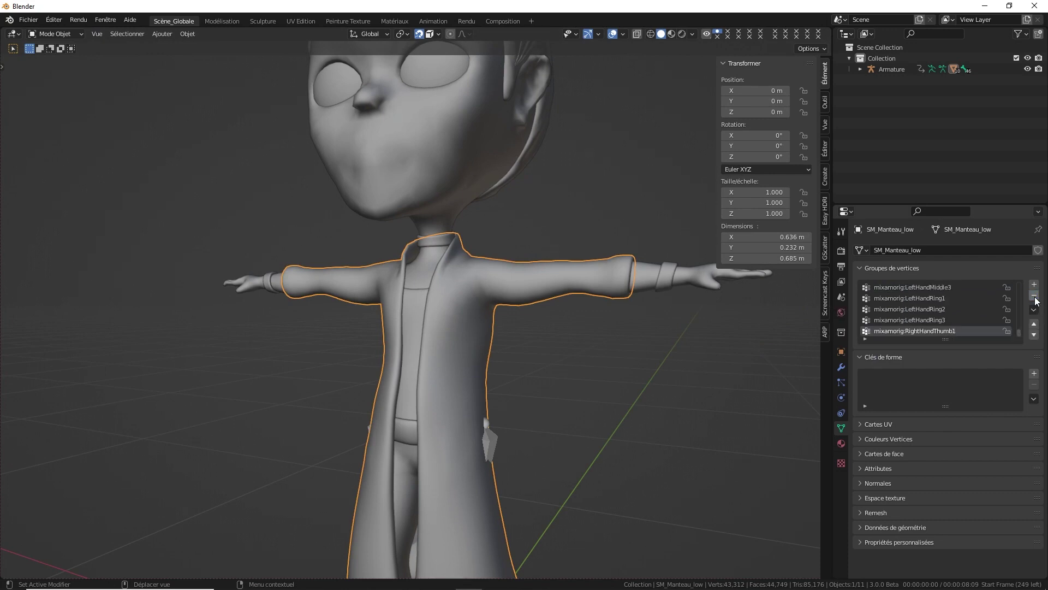
click(1035, 296)
click(1035, 296)
click(1035, 297)
click(1035, 296)
click(1035, 297)
click(1035, 296)
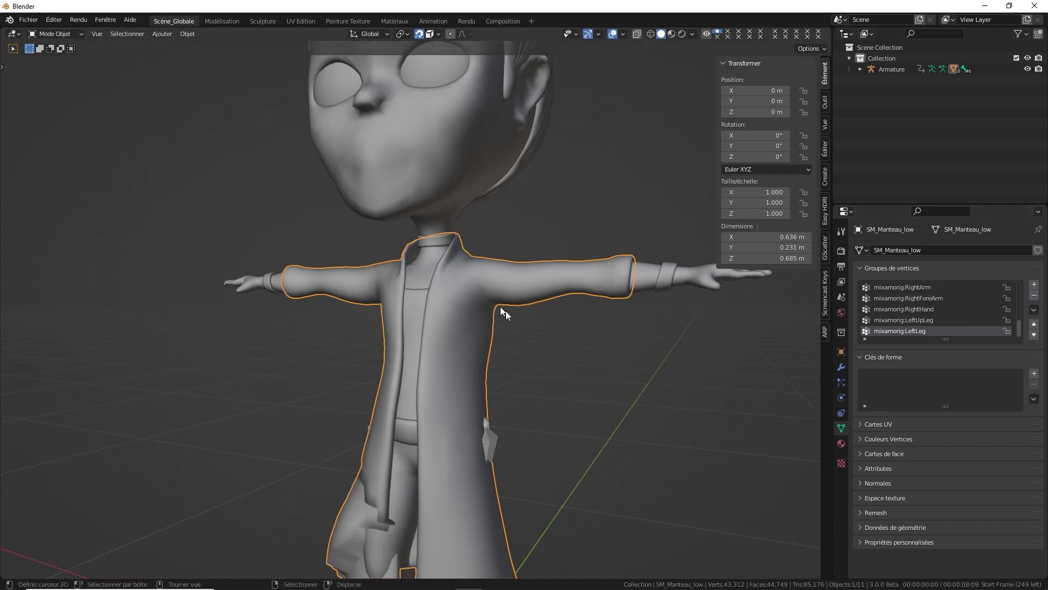
scroll(519, 344, down, 2)
mouse_move(537, 385)
middle_down()
mouse_move(527, 278)
mouse_move(561, 275)
middle_up()
key(ctrl+z)
key(ctrl+z)
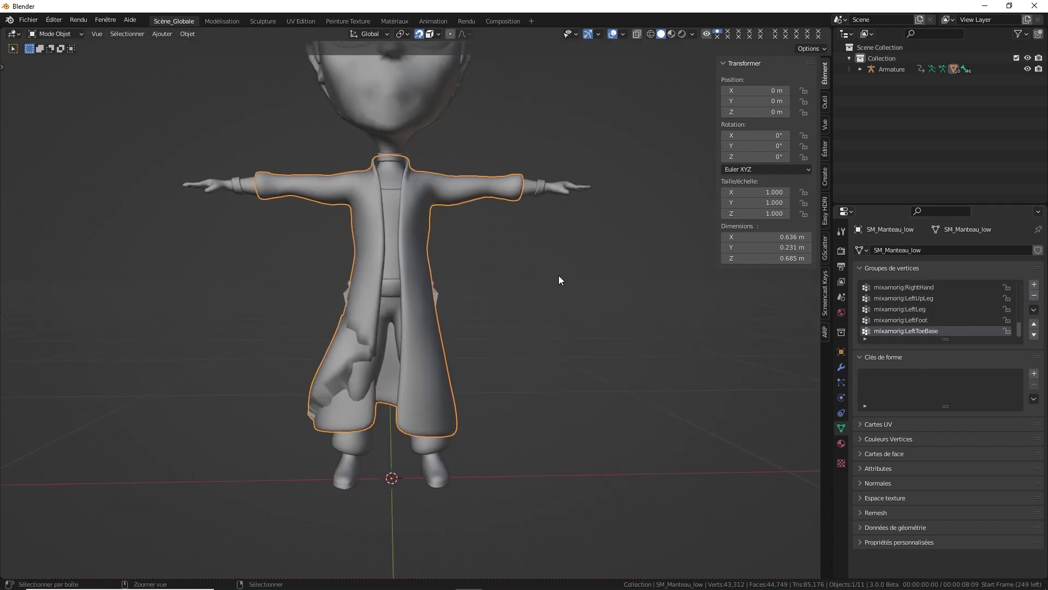
key(ctrl+z)
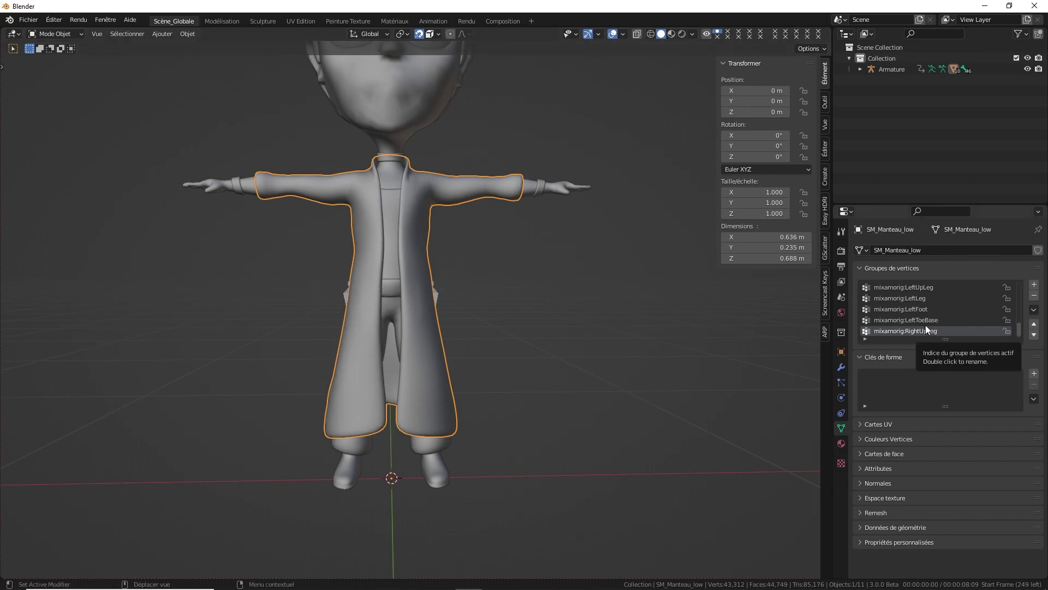
- Delete the coat's LeftToeBase vertex group, retrying after undoing an extra LeftFoot removal
click(975, 322)
click(1034, 295)
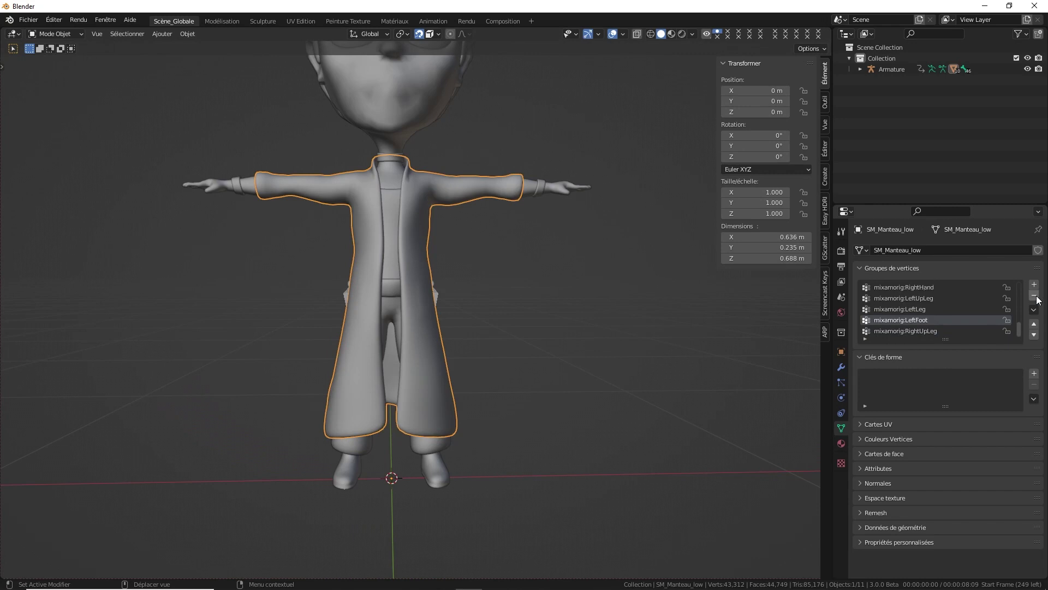
click(1034, 295)
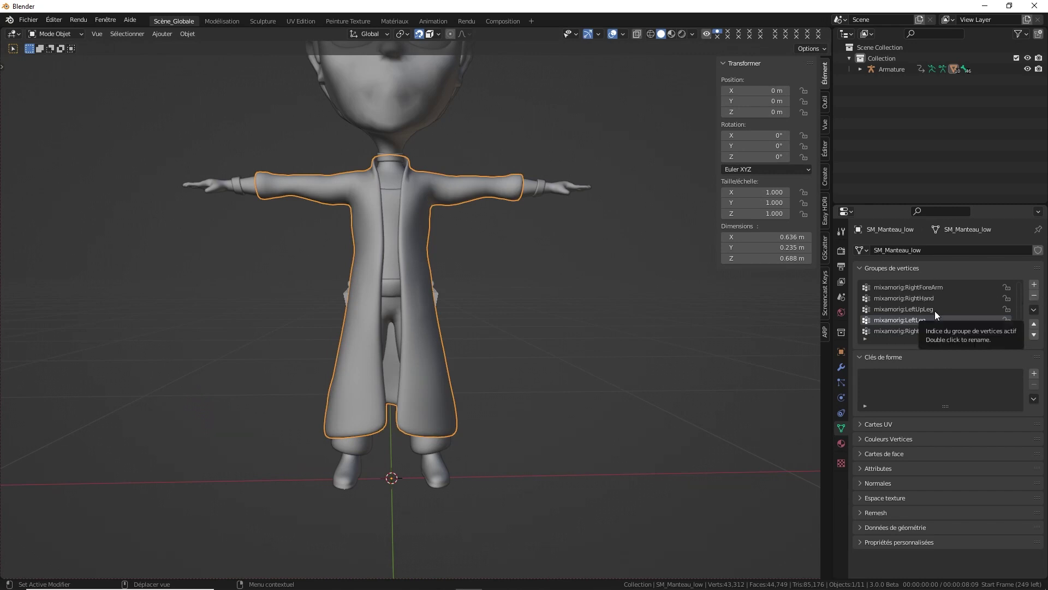
key(ctrl+z)
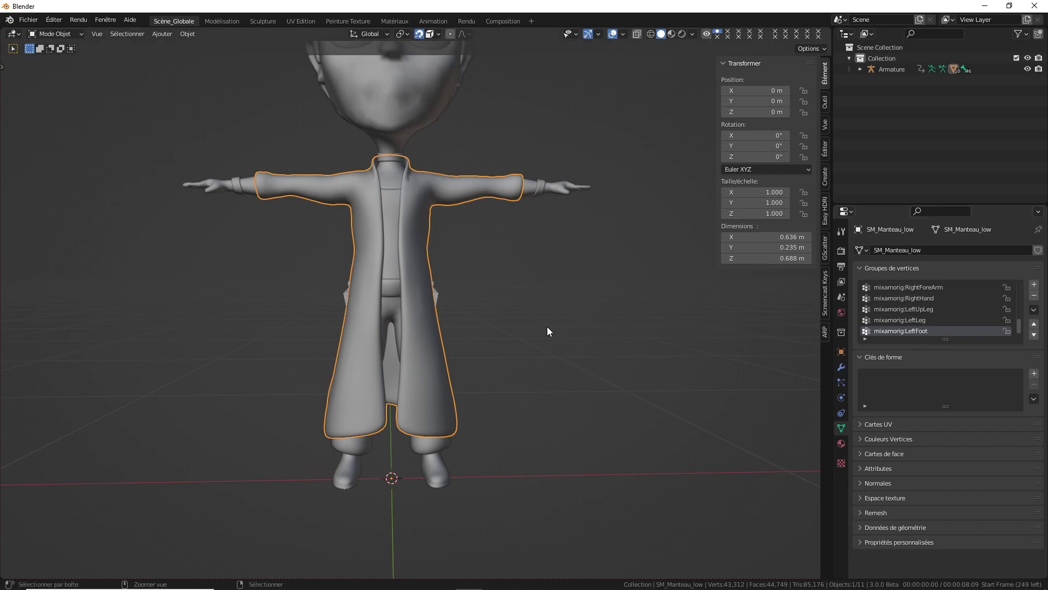
key(ctrl+z)
key(ctrl+z)
key(ctrl+z)
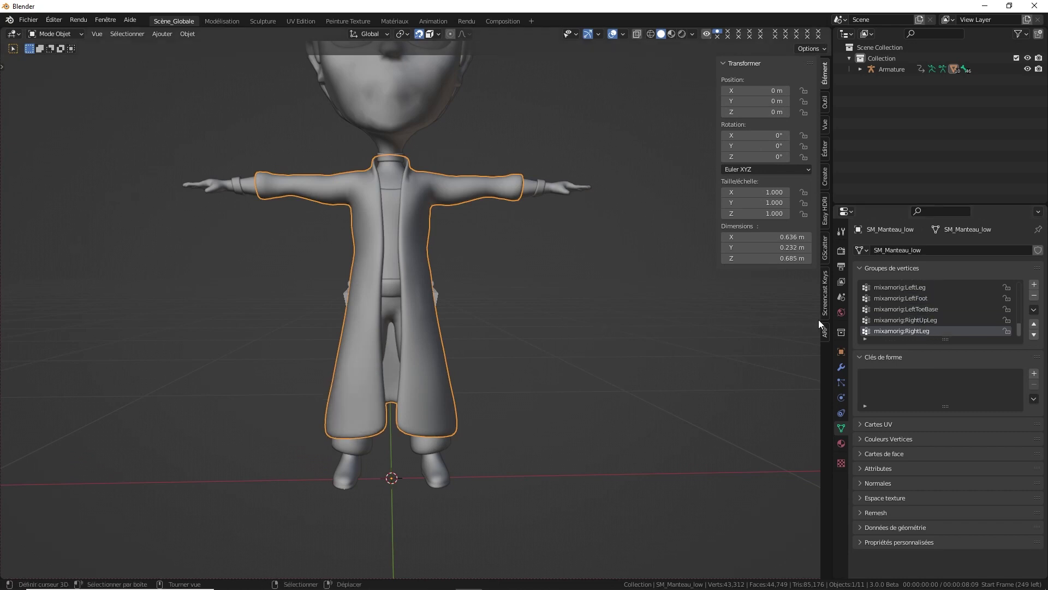
mouse_move(803, 314)
middle_down()
mouse_move(632, 323)
mouse_move(757, 317)
middle_up()
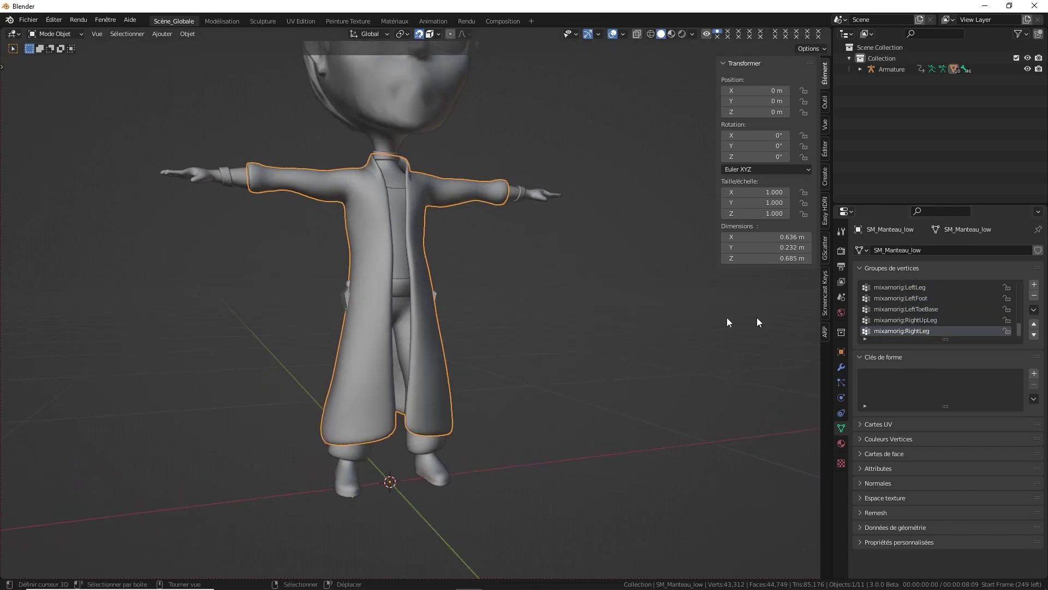
click(907, 309)
click(1034, 295)
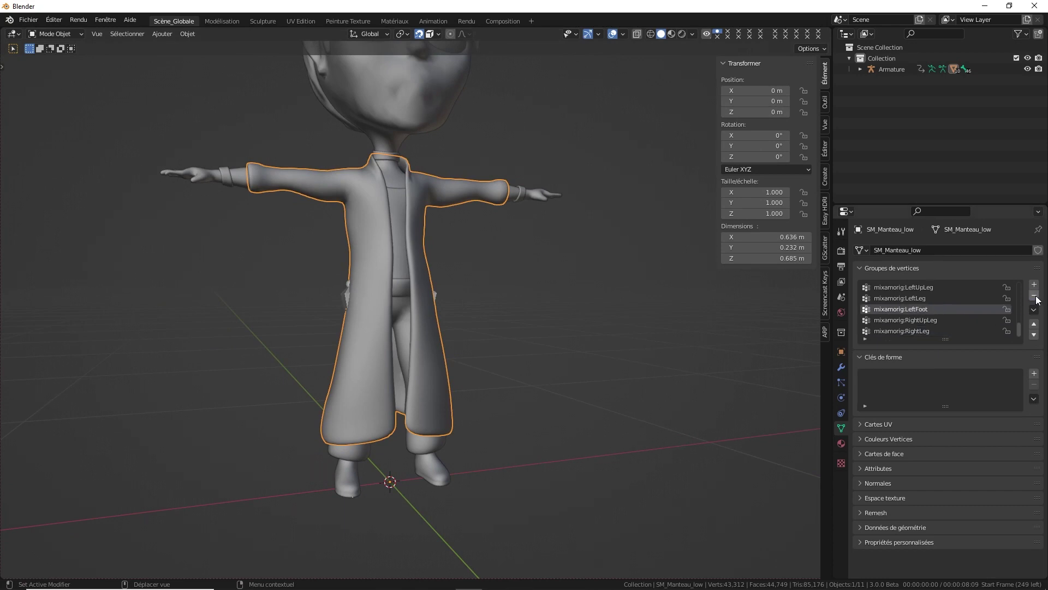
scroll(944, 313, up, 2)
scroll(944, 314, up, 1)
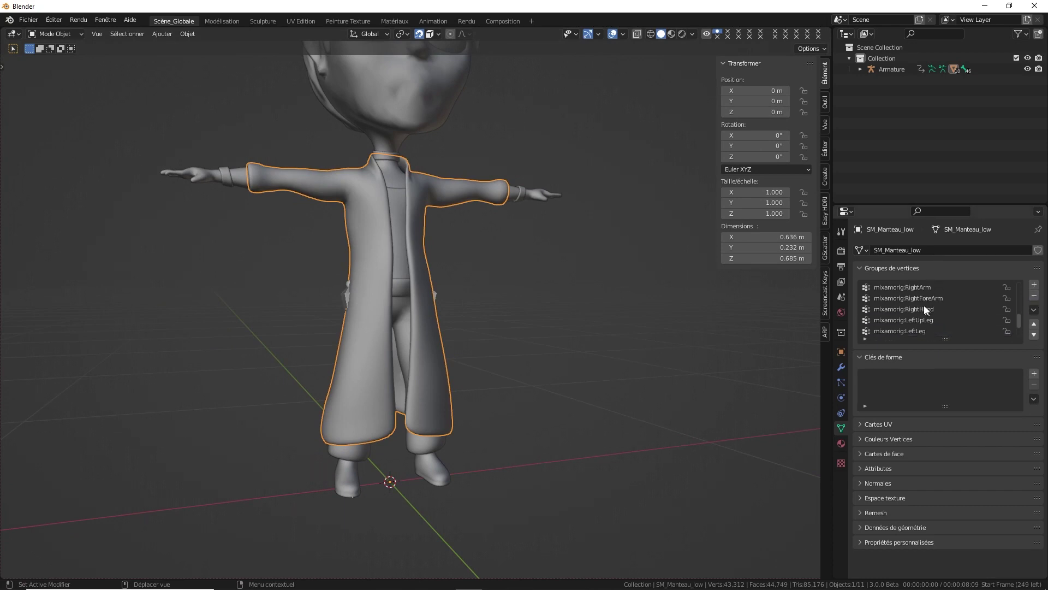
- Delete the coat's RightHand and LeftHand groups, restoring an accidentally removed RightForeArm
click(924, 308)
click(1035, 297)
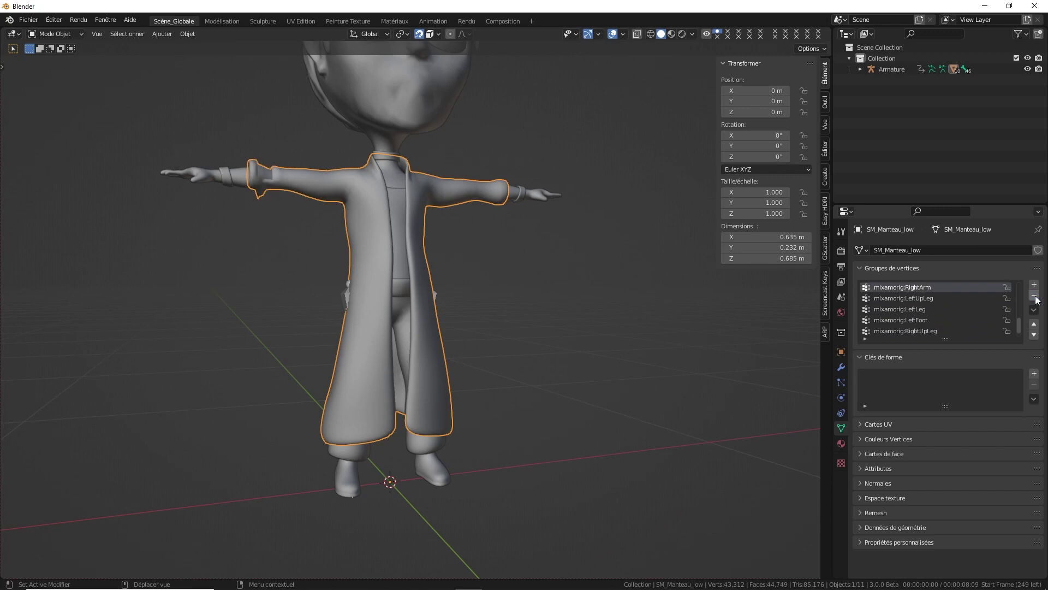
key(ctrl+z)
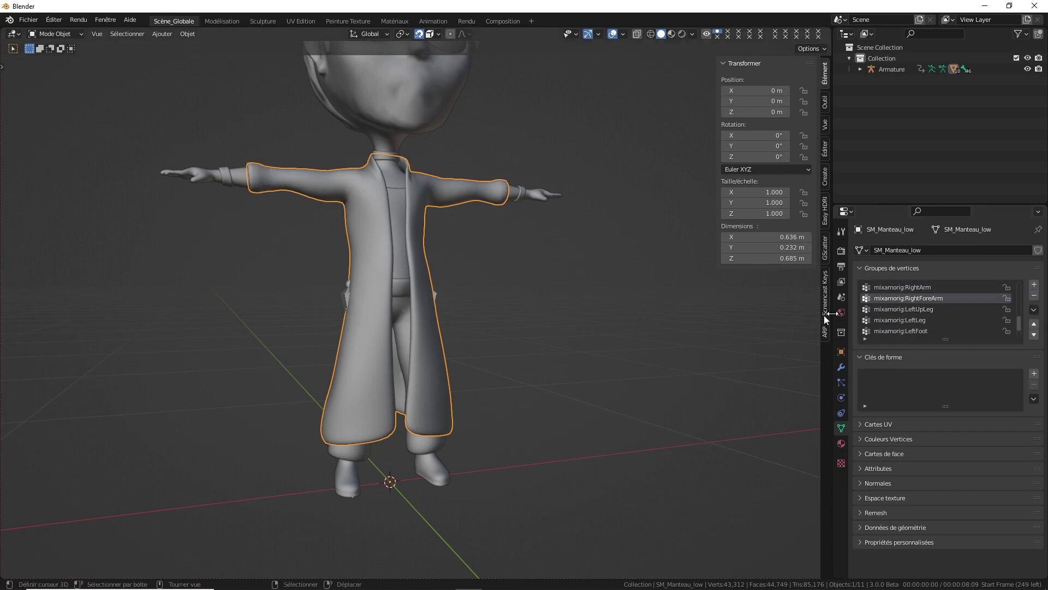
scroll(940, 294, up, 1)
scroll(940, 294, up, 1)
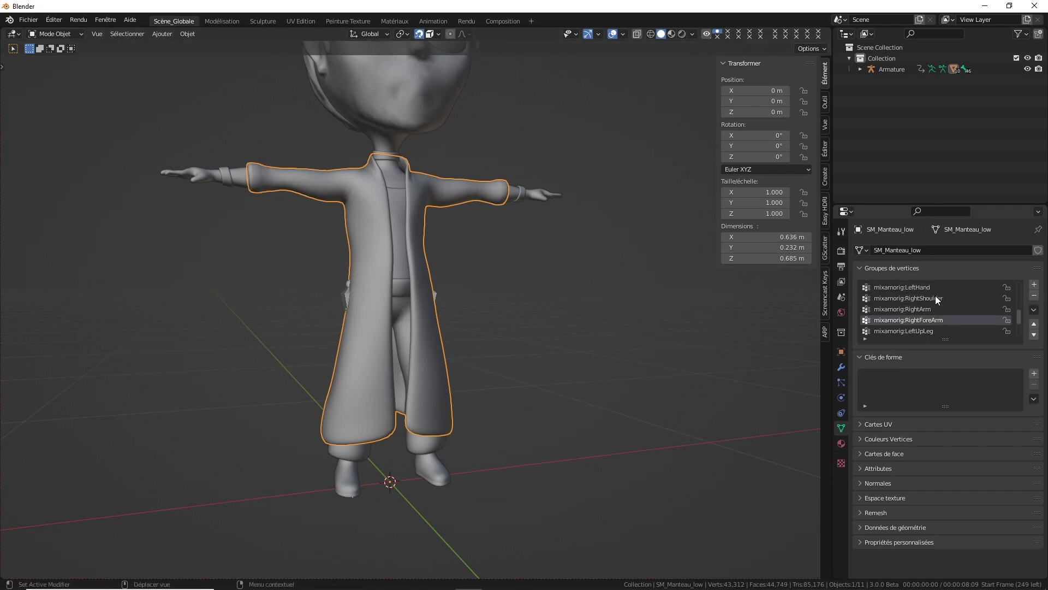
click(925, 289)
click(1035, 297)
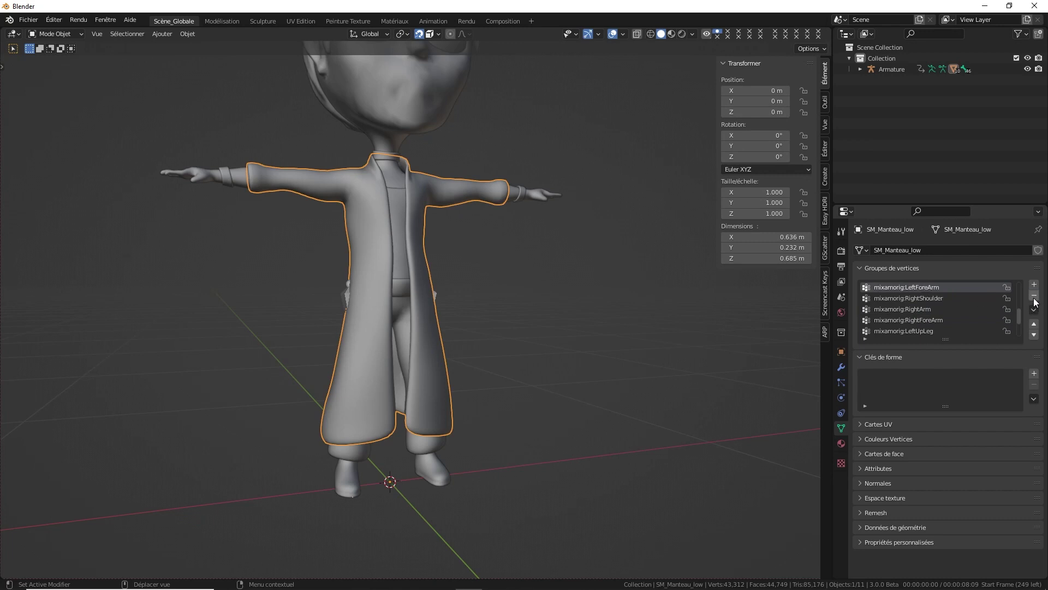
- Delete the coat's Head vertex group and return to a front view with nothing selected
scroll(945, 297, up, 1)
scroll(945, 297, up, 2)
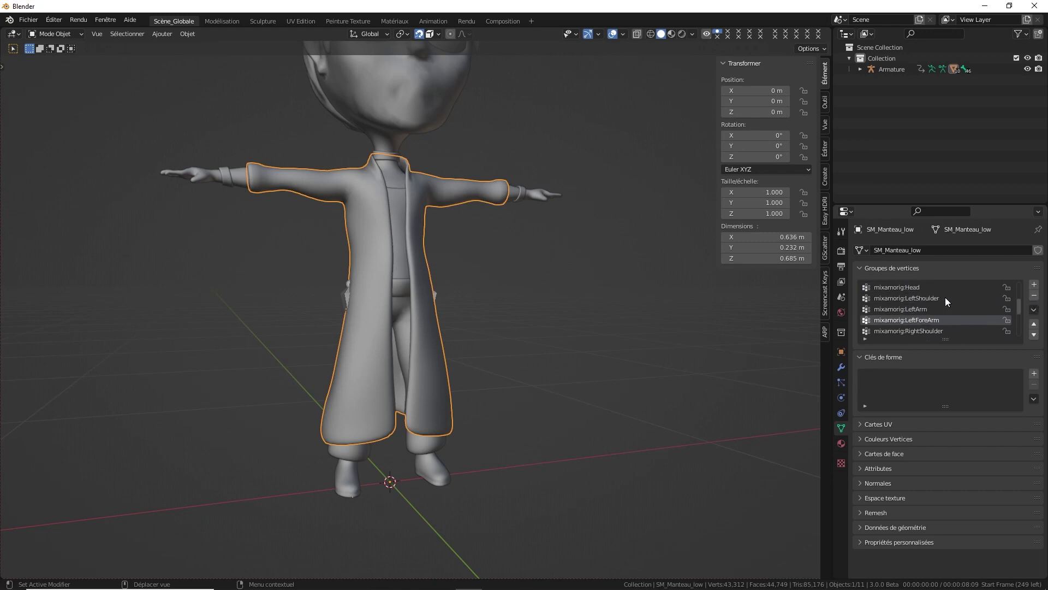
scroll(927, 304, up, 1)
click(926, 299)
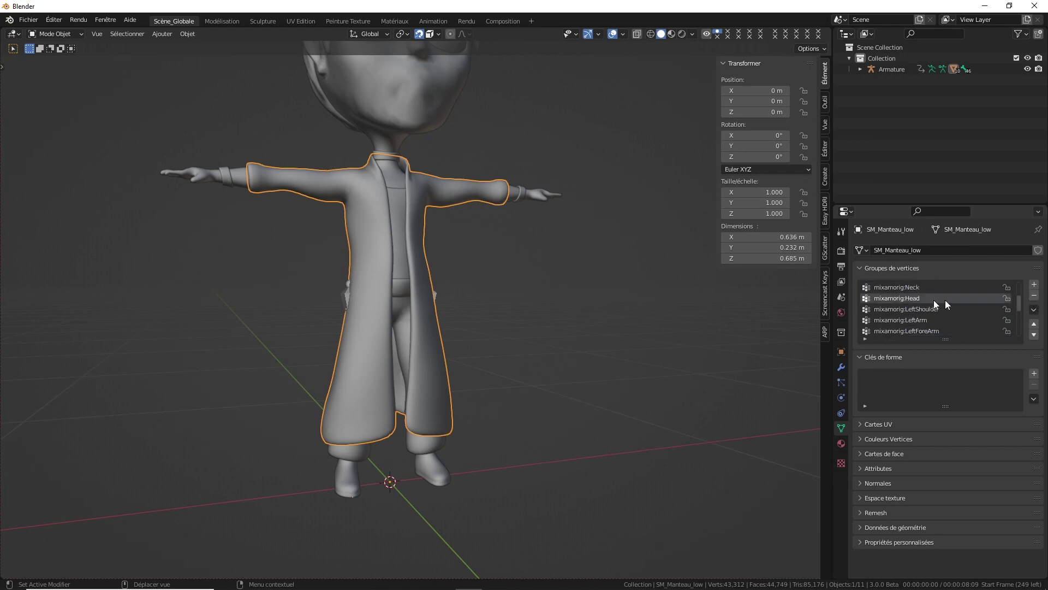
click(1034, 296)
scroll(934, 298, up, 2)
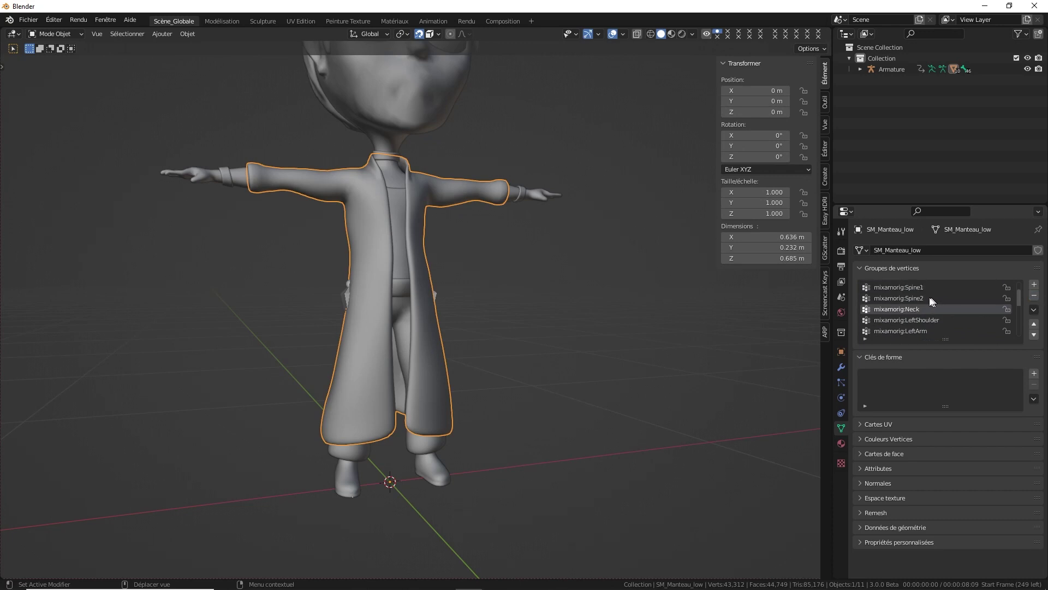
scroll(919, 306, up, 2)
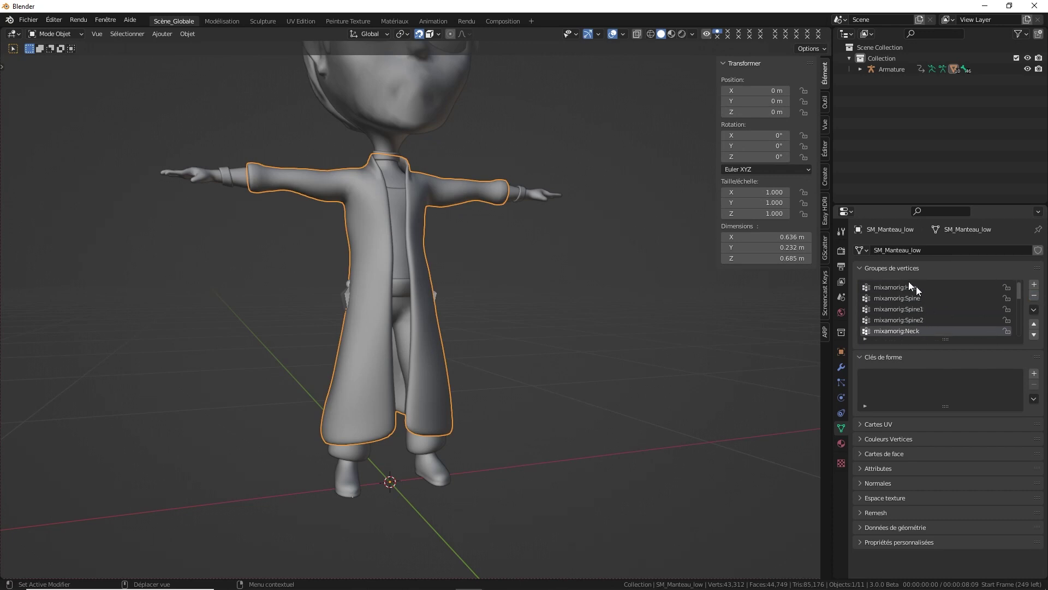
key(grave)
click(546, 237)
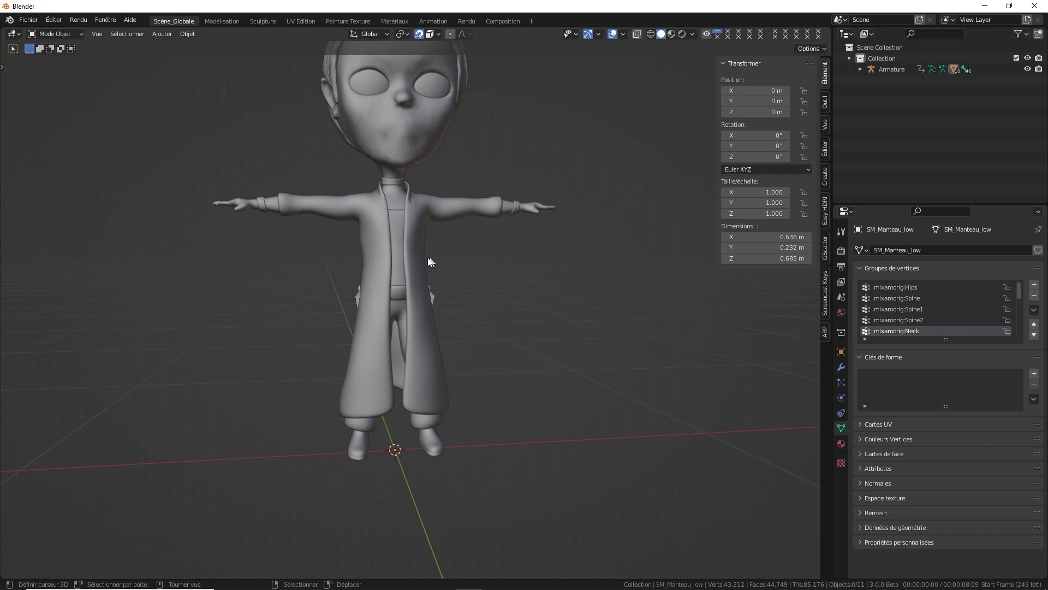
- Select SM_TShirt_low and delete its toe, foot, leg, finger, hand, Head and Neck vertex groups
click(394, 231)
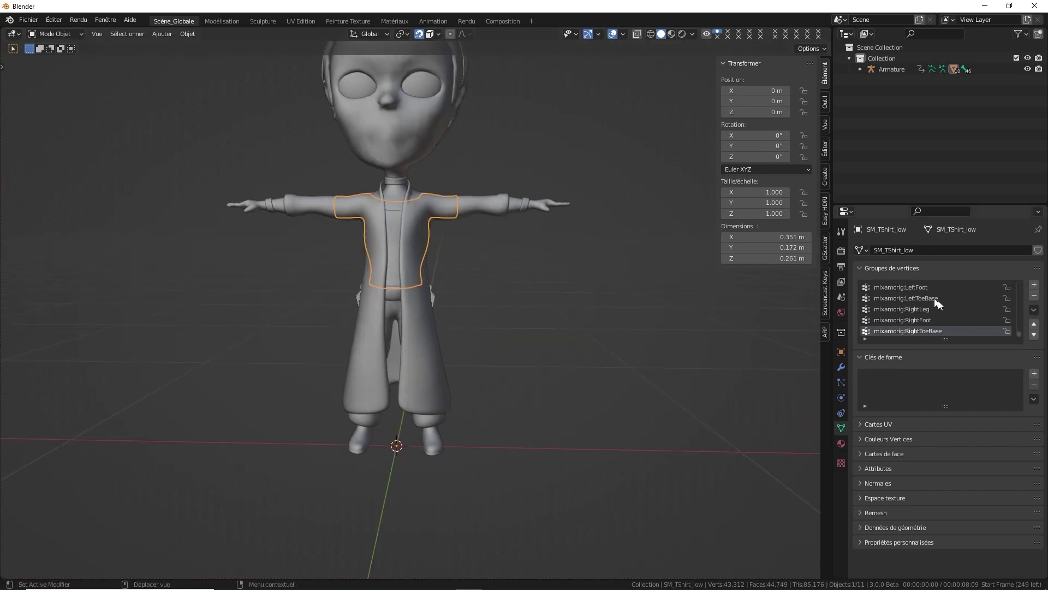
click(1033, 296)
click(1034, 296)
click(1033, 296)
click(1033, 295)
click(1034, 296)
click(1033, 296)
click(1034, 296)
click(1034, 296)
click(1034, 295)
click(1033, 296)
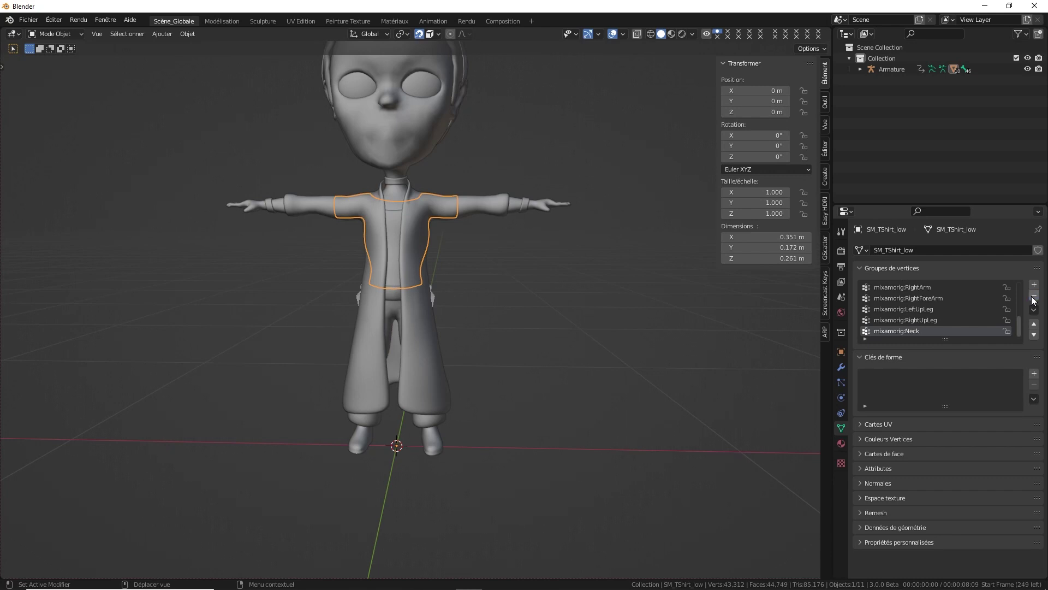
click(1033, 296)
- Check the remaining RightForeArm and RightArm vertex groups in the T-shirt's list
click(935, 308)
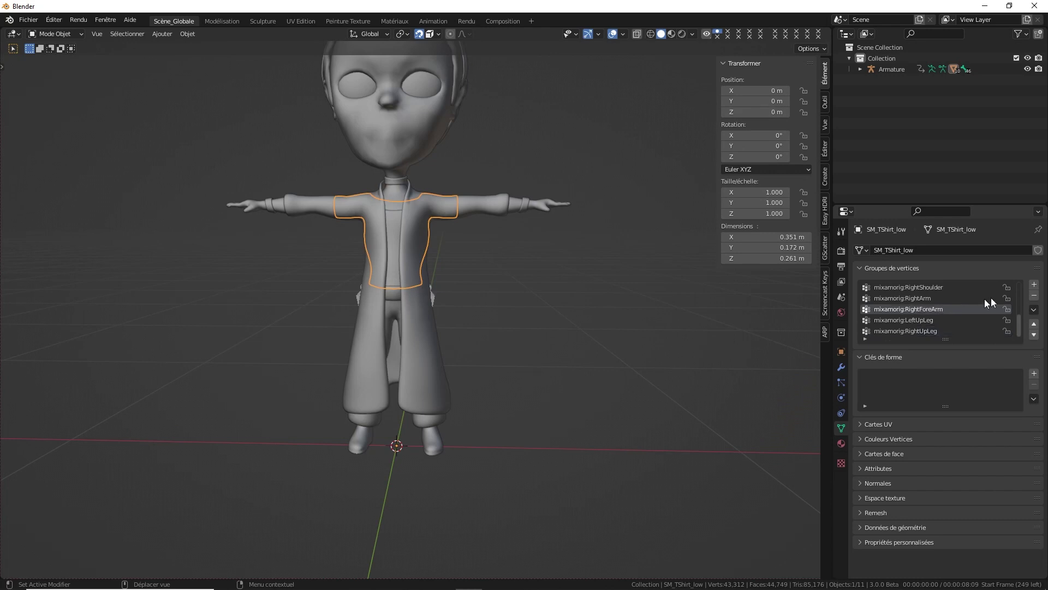
click(918, 299)
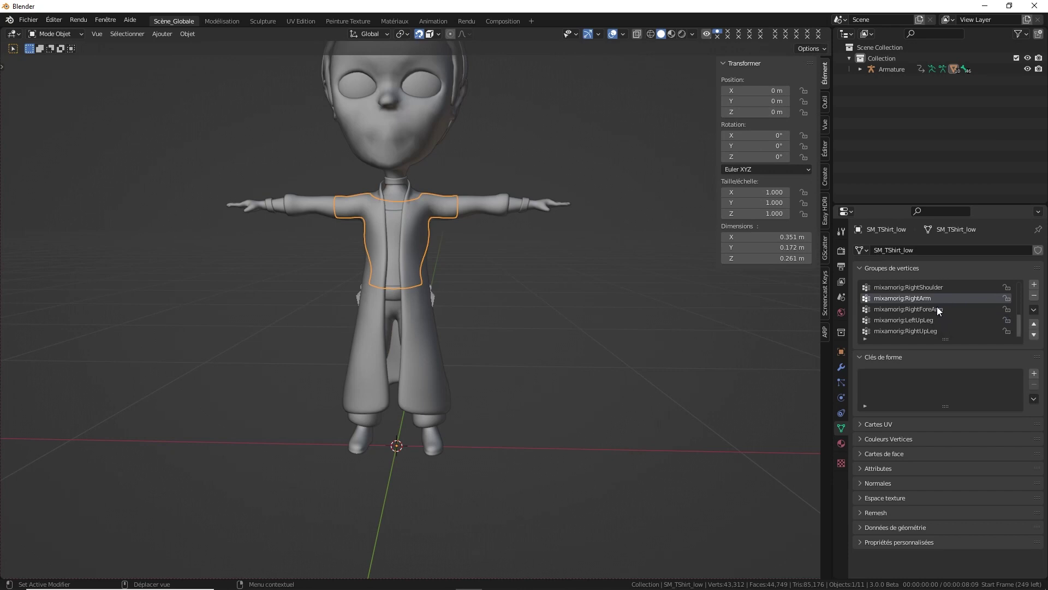
ctrl+scroll(937, 306, up, 1)
scroll(936, 306, up, 2)
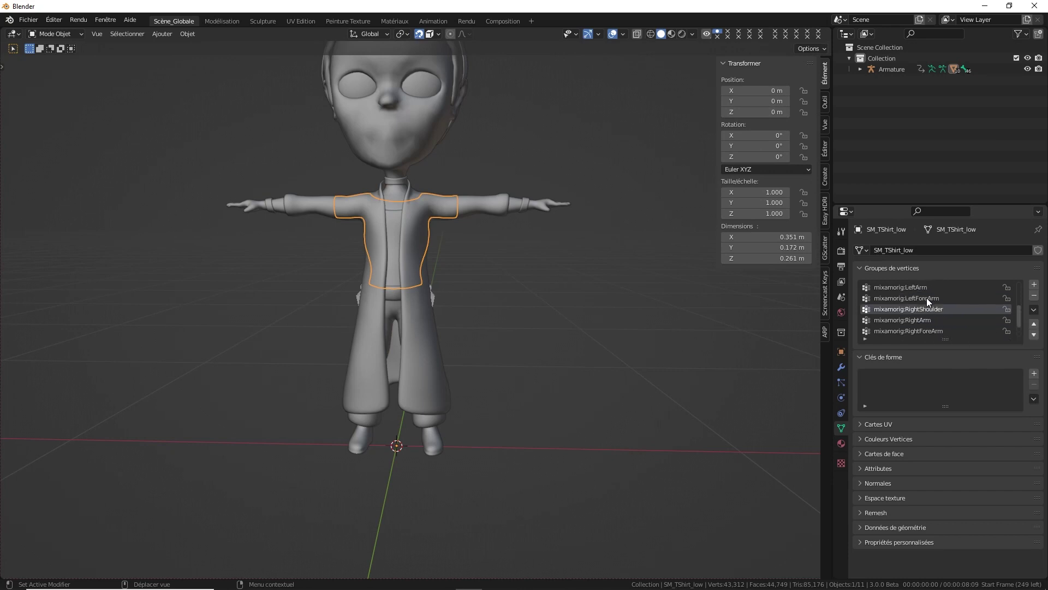
scroll(929, 298, up, 4)
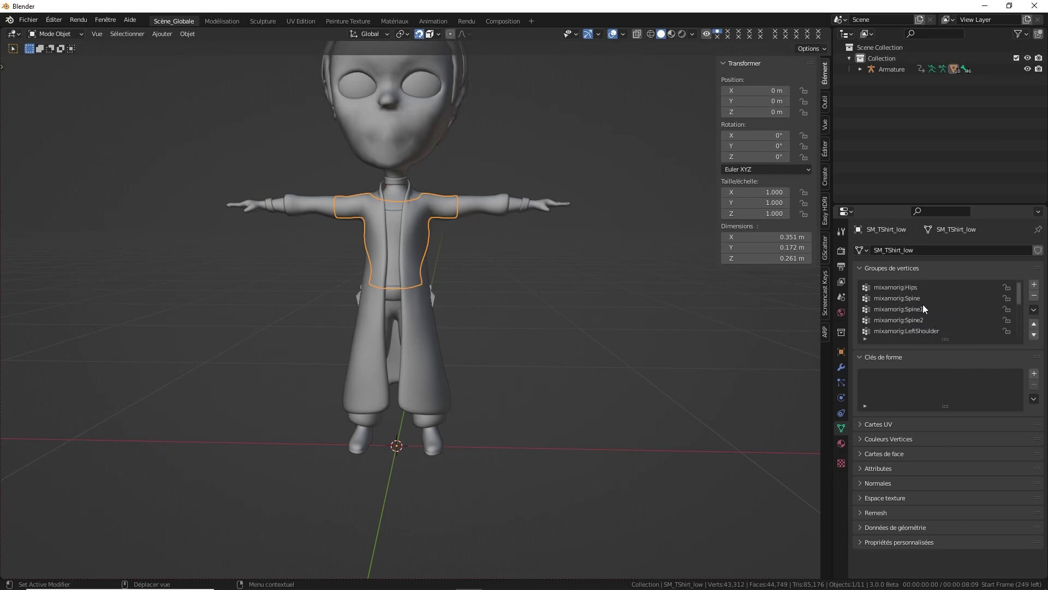
- Strip the belt SM_Ceinture_low of its leg, foot, finger, hand, arm, shoulder, head and neck groups
click(398, 291)
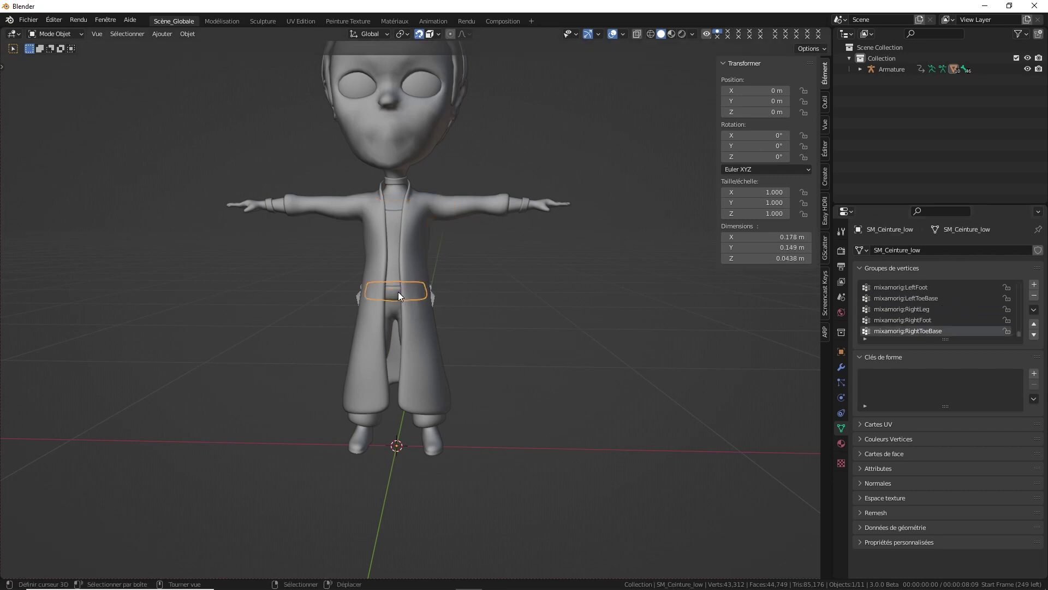
click(1034, 295)
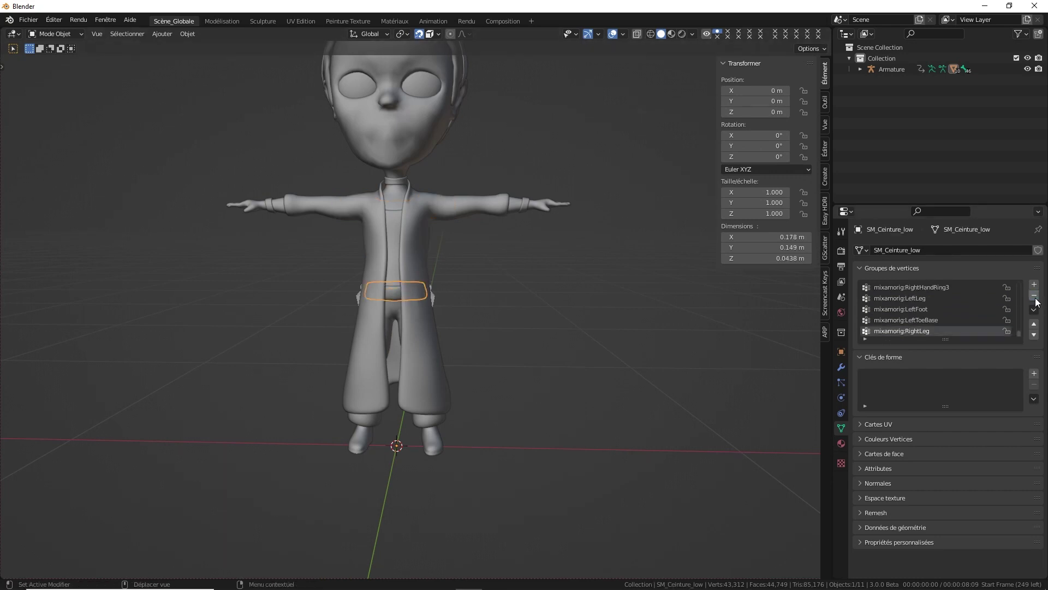
click(1034, 295)
click(1034, 295)
click(1034, 295)
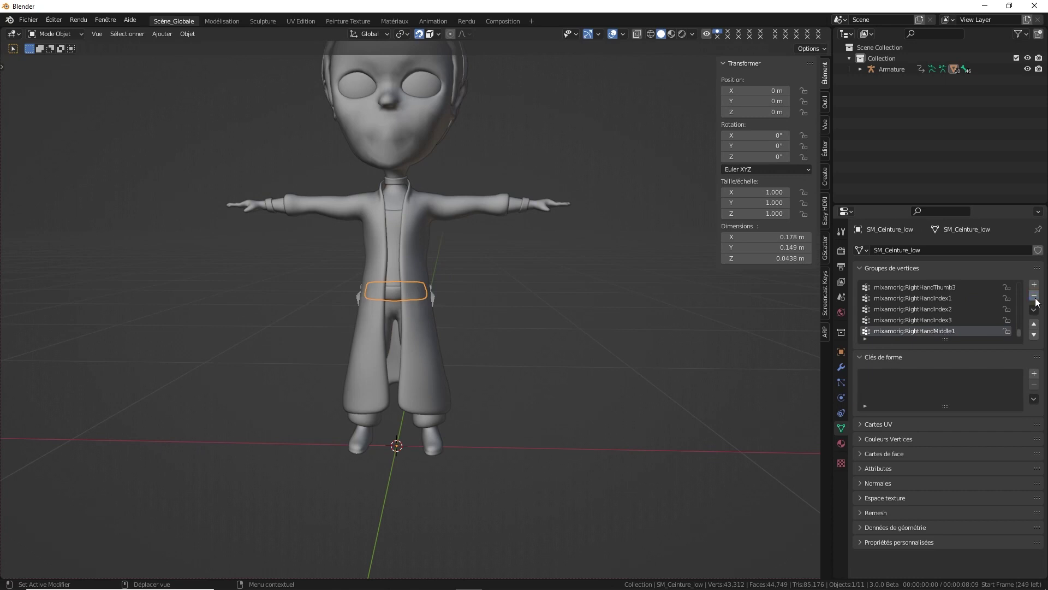
click(1034, 296)
click(1034, 296)
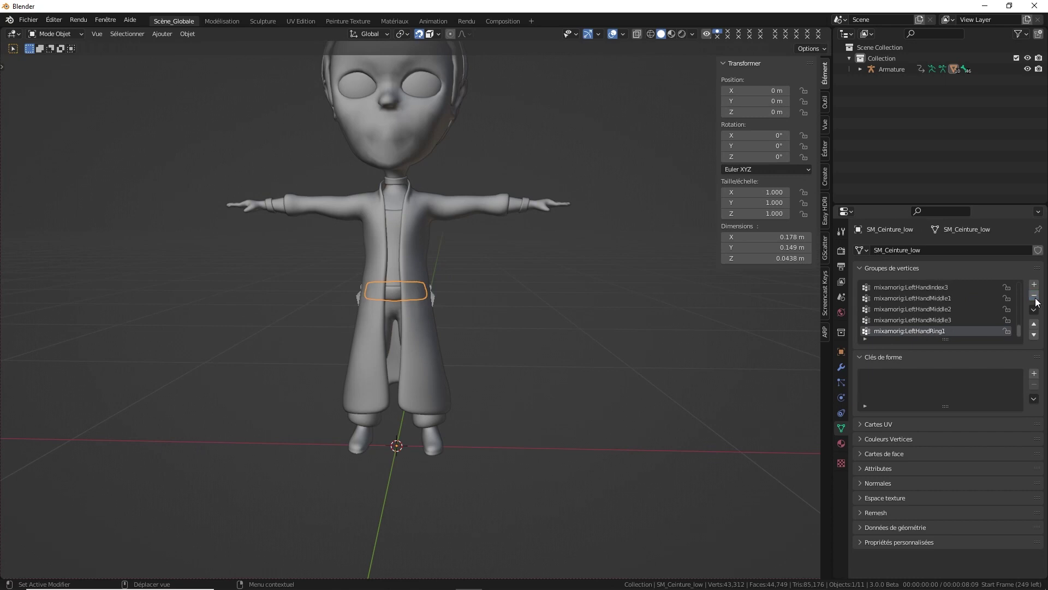
click(1034, 296)
click(1036, 298)
click(1035, 298)
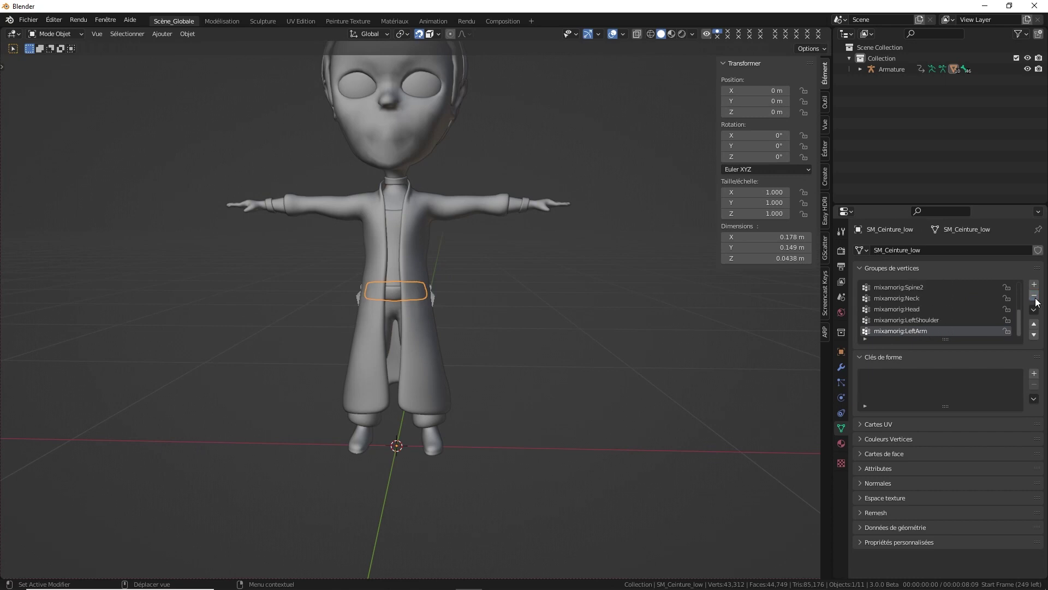
click(1035, 298)
click(1035, 298)
click(917, 298)
scroll(932, 302, up, 1)
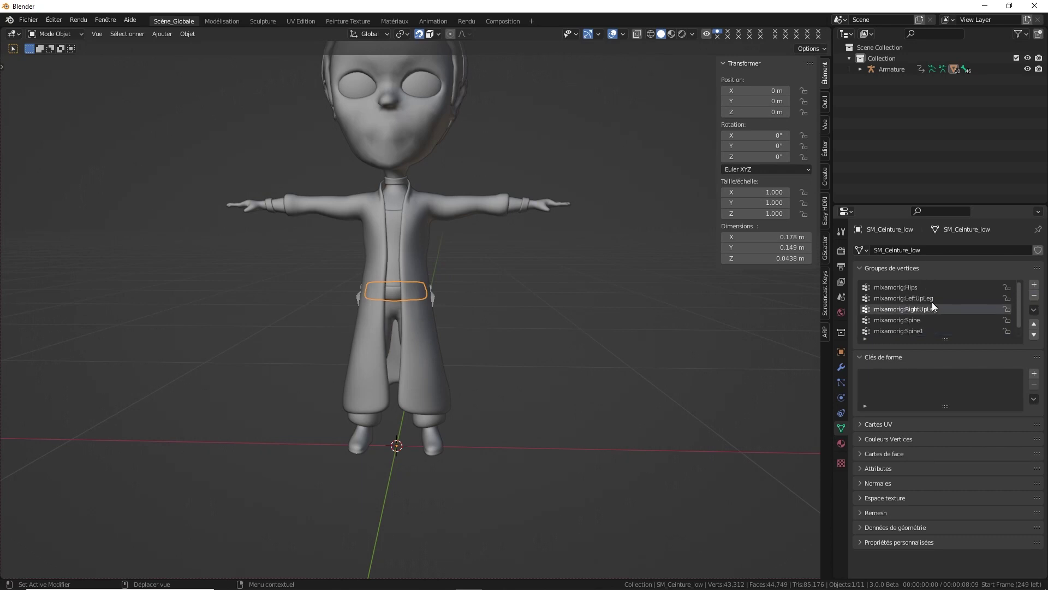
- Delete the finger, hand, forearm and LeftArm vertex groups from the trousers SM_Pantalon_low
click(426, 422)
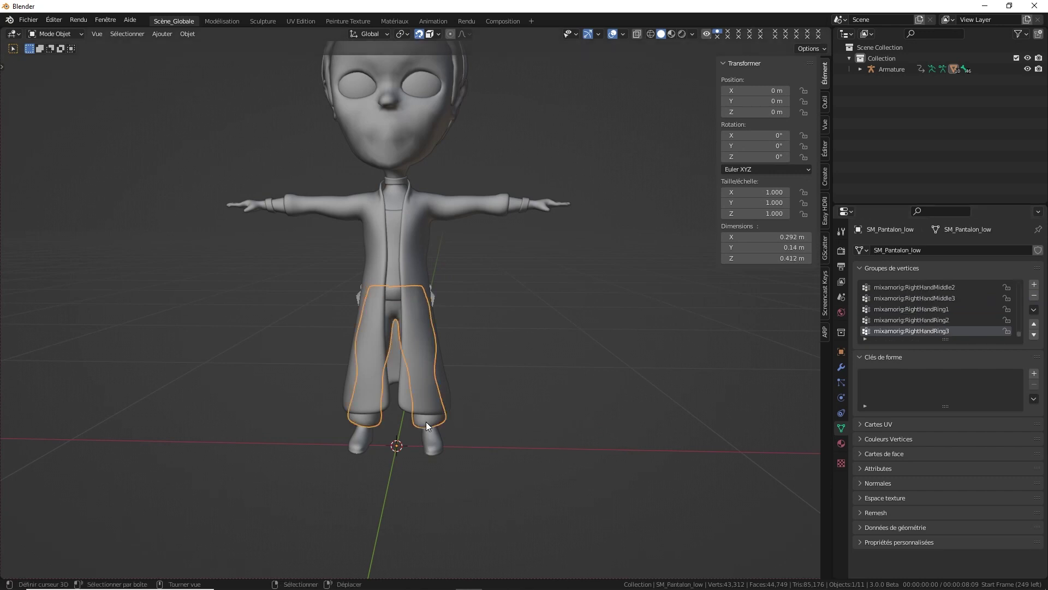
click(1034, 295)
click(1033, 296)
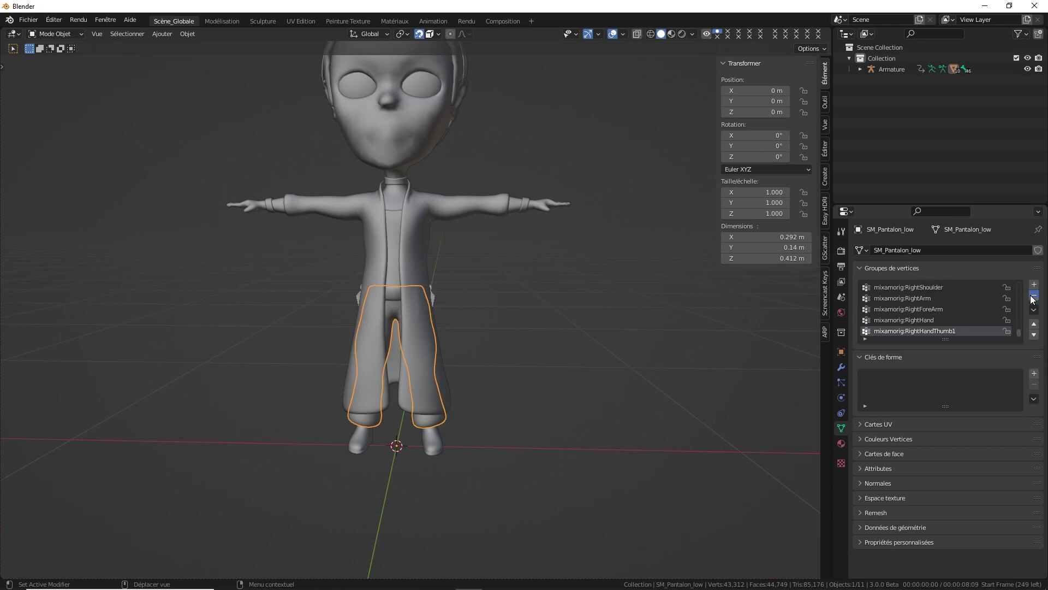
click(1033, 295)
click(1034, 295)
click(1033, 296)
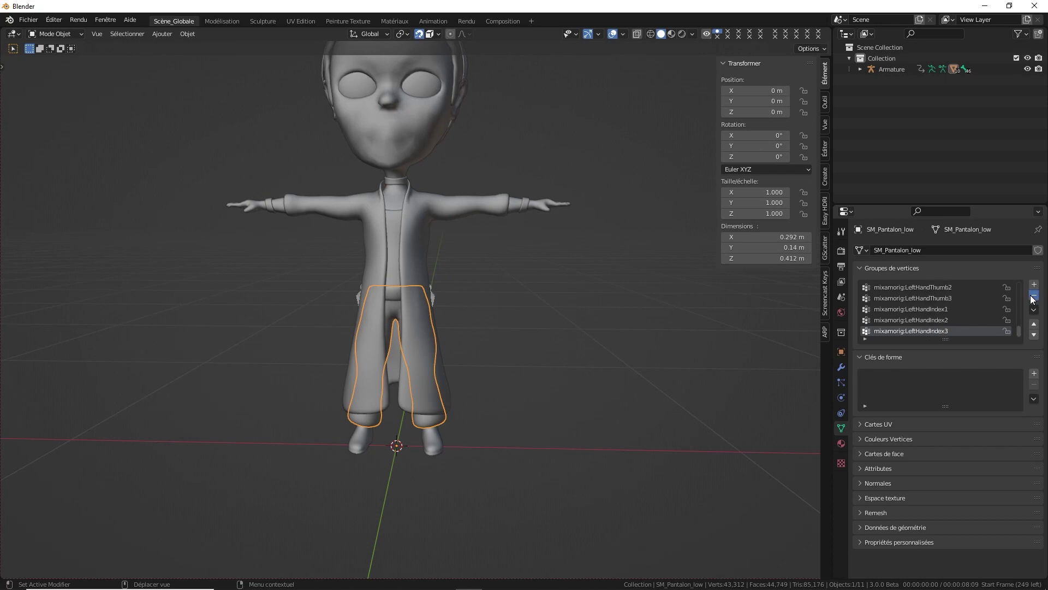
click(1034, 296)
click(1034, 295)
click(1034, 295)
click(1034, 295)
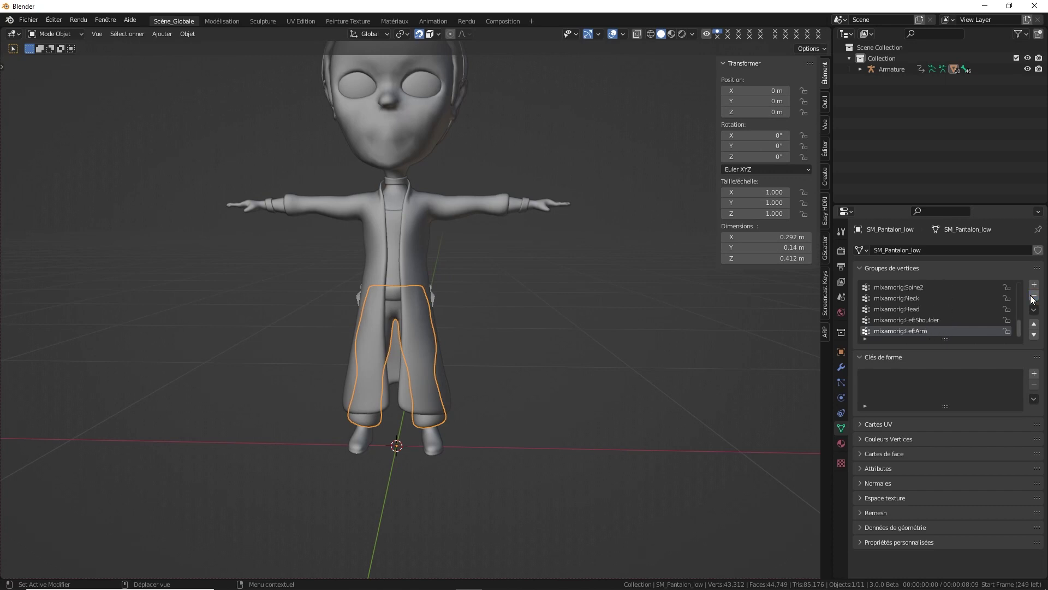
click(1033, 296)
click(1034, 296)
click(1033, 296)
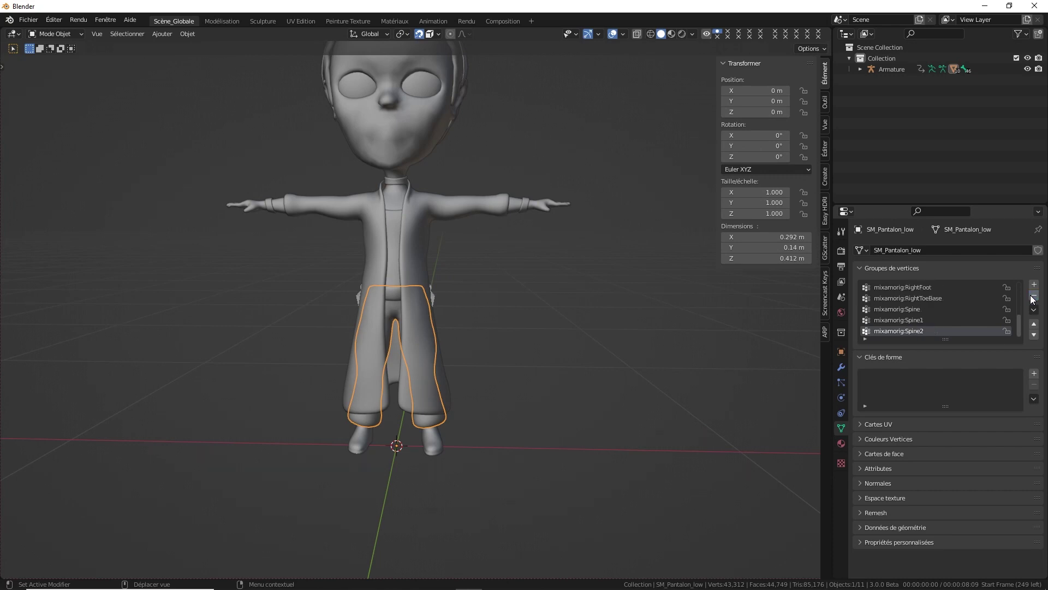
- Remove the trousers' RightToeBase and LeftToeBase groups, keeping the hips, leg and foot groups
click(929, 300)
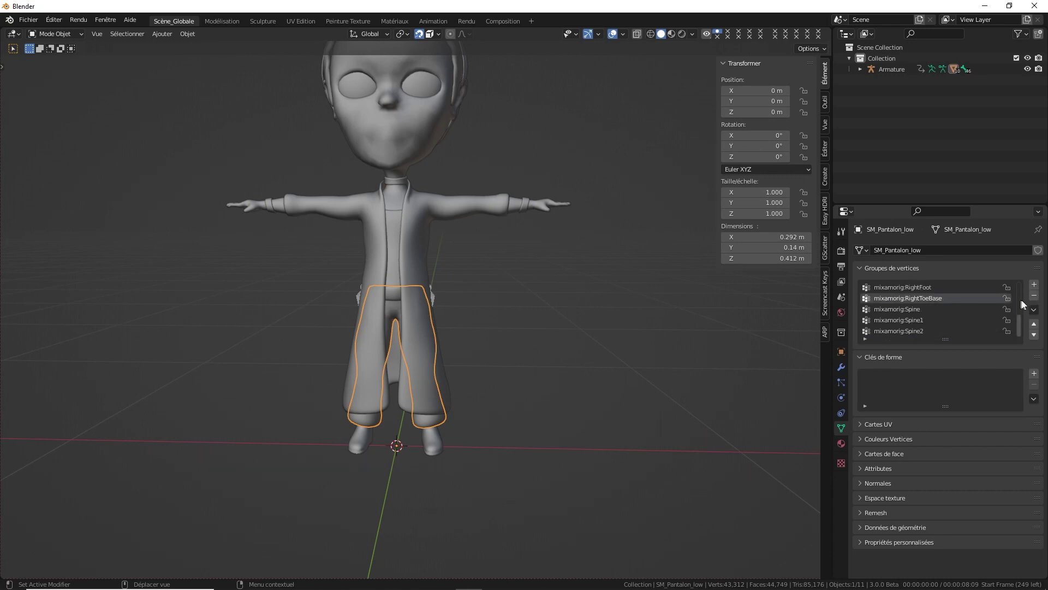
click(1034, 295)
scroll(923, 297, up, 1)
scroll(923, 297, up, 1)
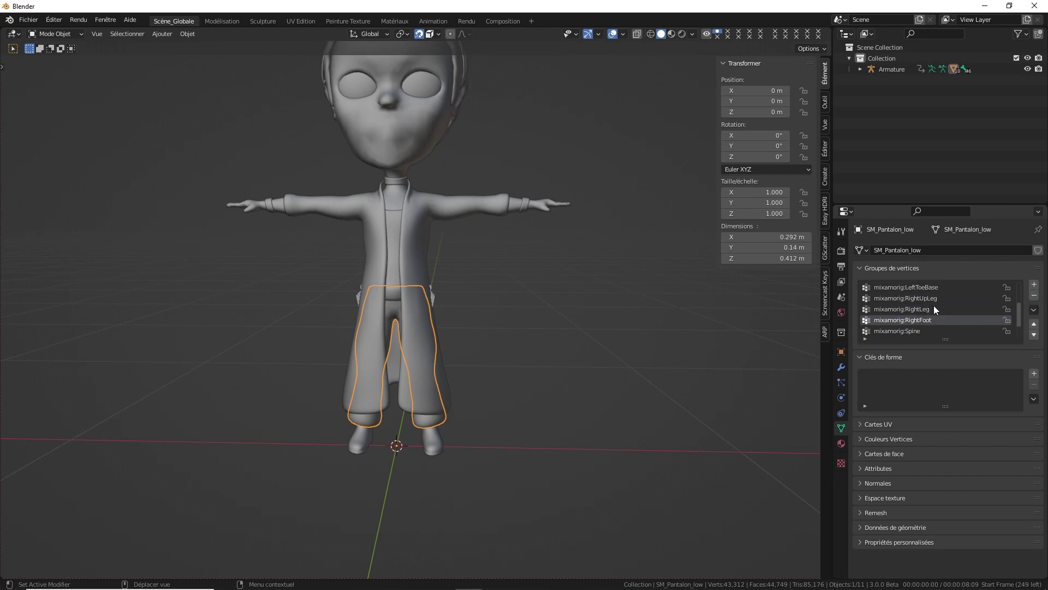
scroll(934, 306, up, 1)
click(977, 298)
click(1033, 296)
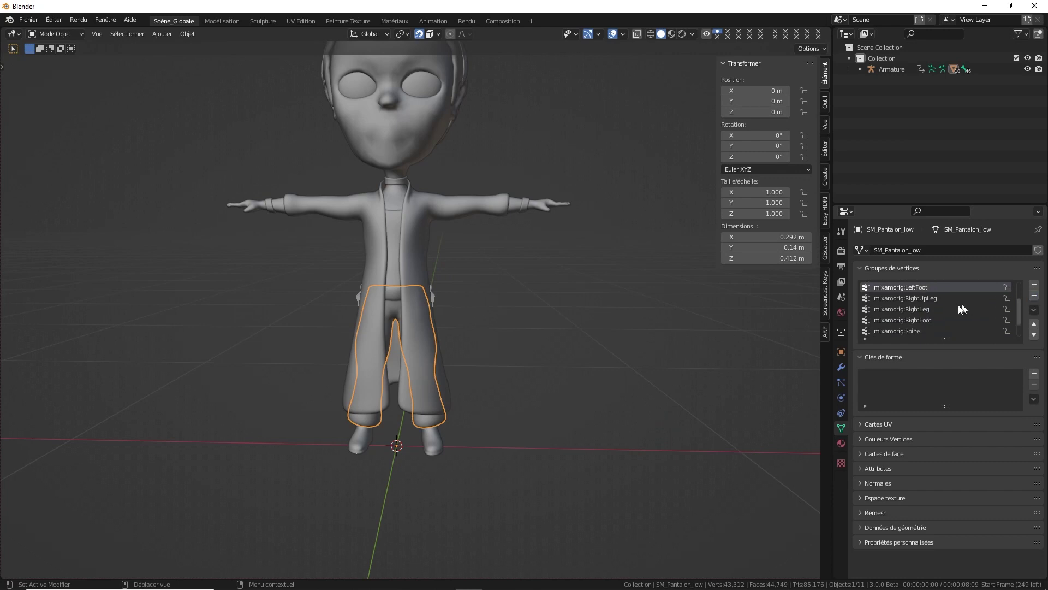
scroll(945, 309, up, 2)
click(924, 299)
scroll(939, 295, up, 1)
click(915, 290)
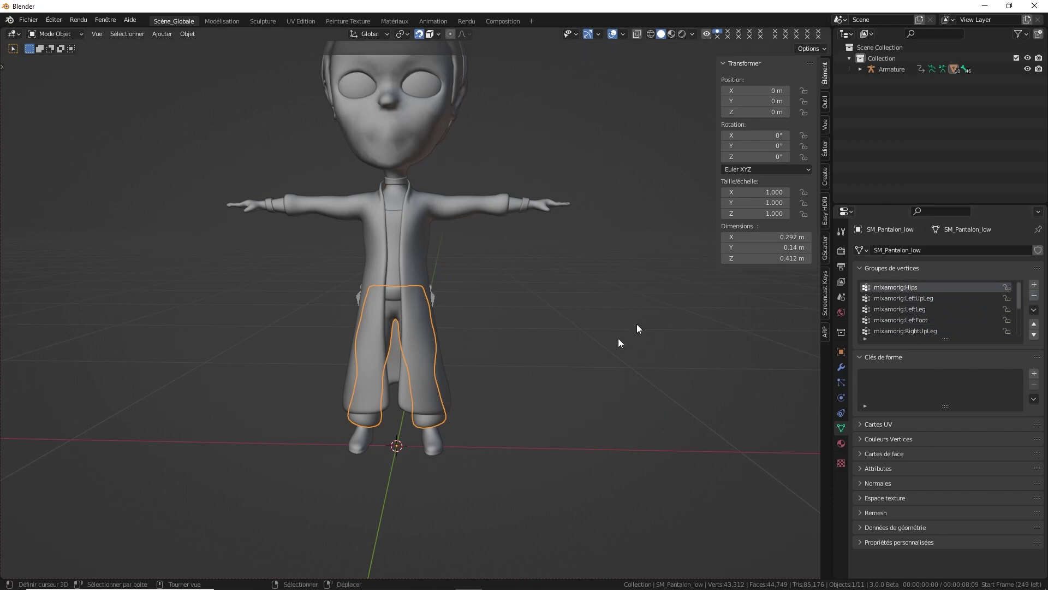
click(444, 437)
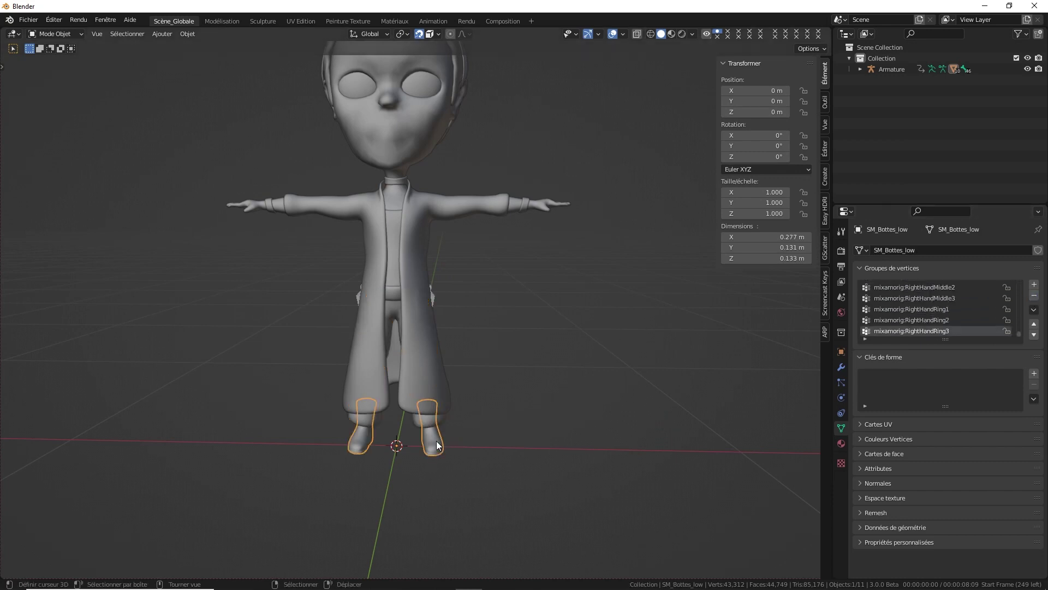
- Delete ten stray hand, arm and spine vertex groups from the boots SM_Bottes_low
click(1034, 295)
click(1034, 295)
click(1034, 295)
click(1034, 295)
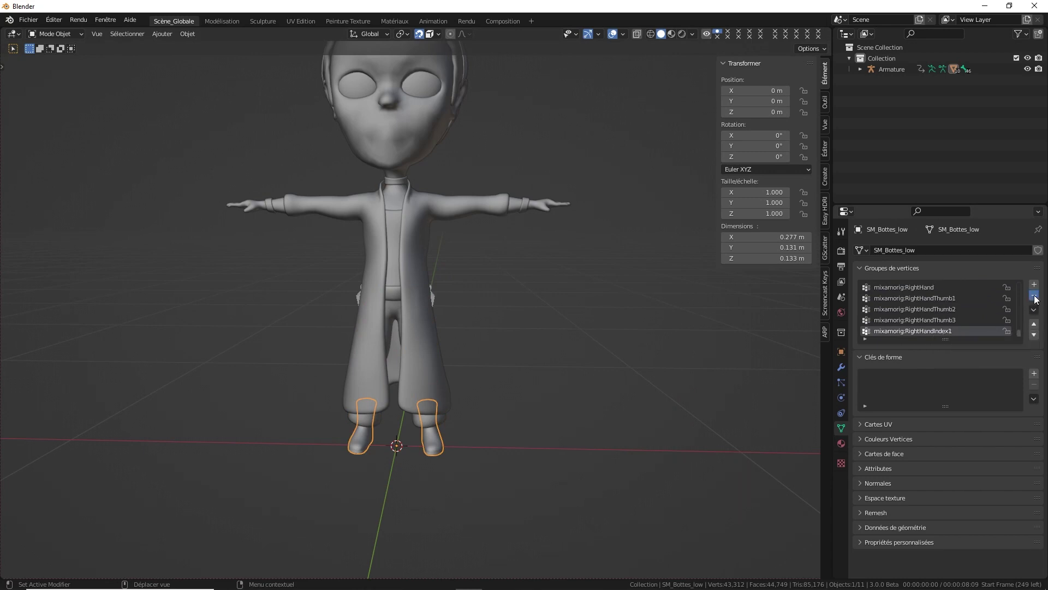
click(1034, 296)
click(1034, 295)
click(1034, 295)
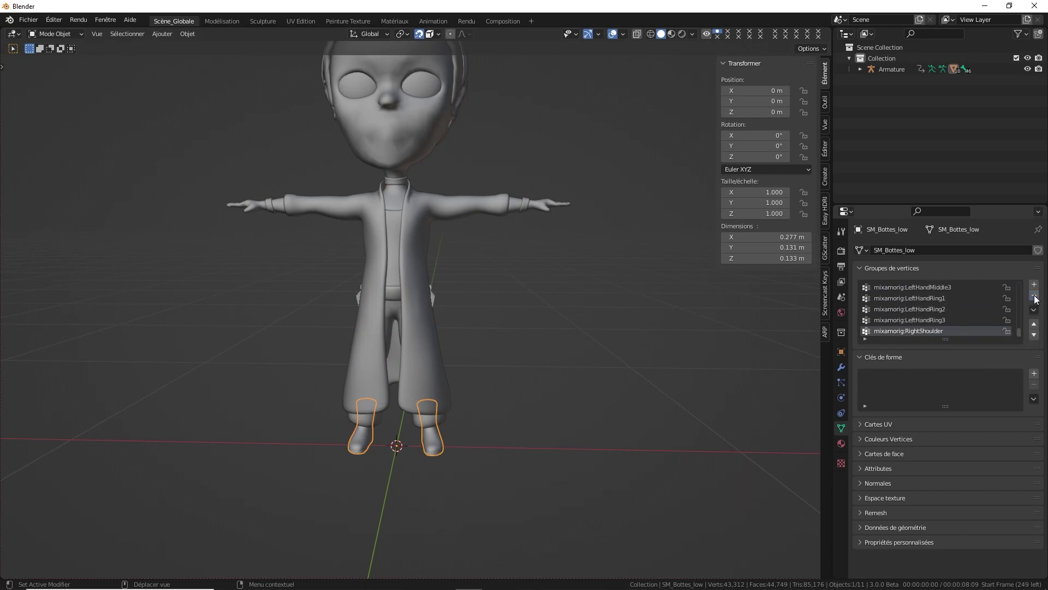
click(1034, 296)
click(1034, 296)
click(1034, 295)
click(1034, 296)
click(1034, 295)
click(1034, 295)
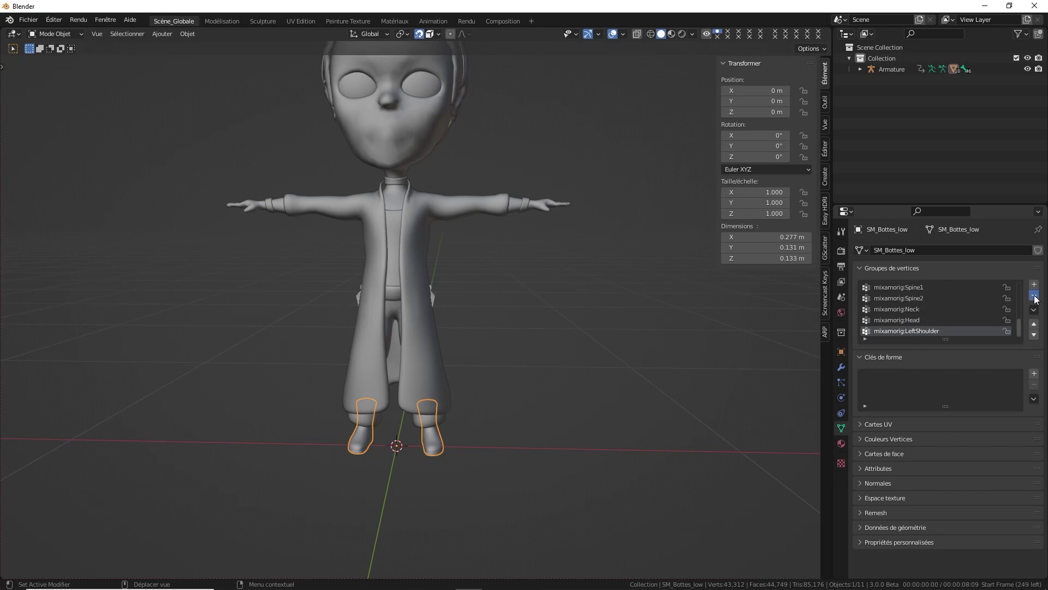
- Remove the boots' head, shoulder and last non-leg groups, leaving only leg and foot groups
click(1034, 295)
click(1034, 296)
click(1034, 295)
click(1034, 296)
click(1035, 296)
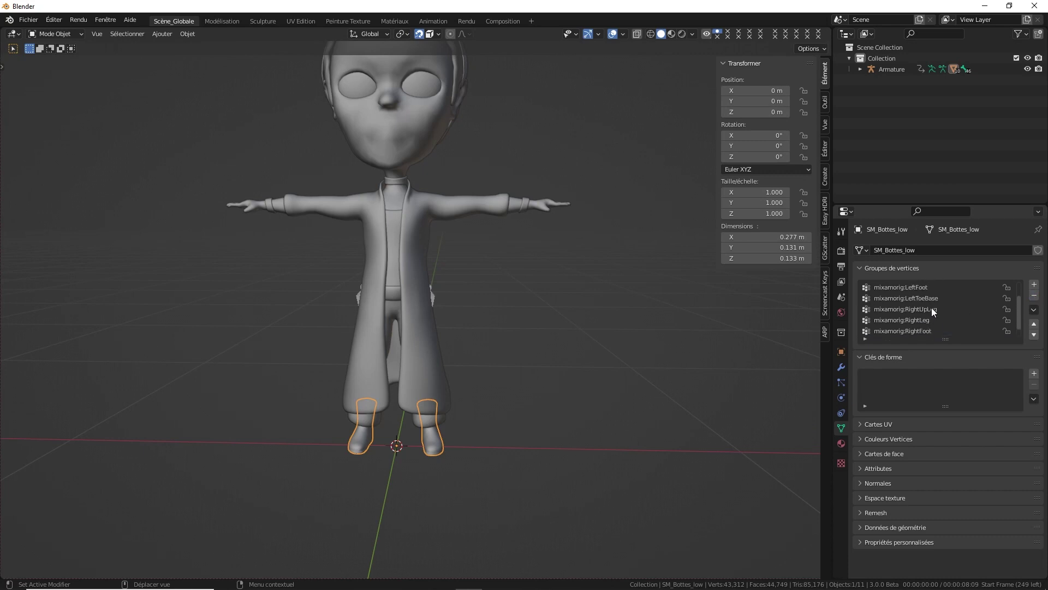
scroll(929, 312, up, 1)
scroll(929, 313, down, 1)
scroll(929, 314, up, 1)
scroll(929, 312, up, 1)
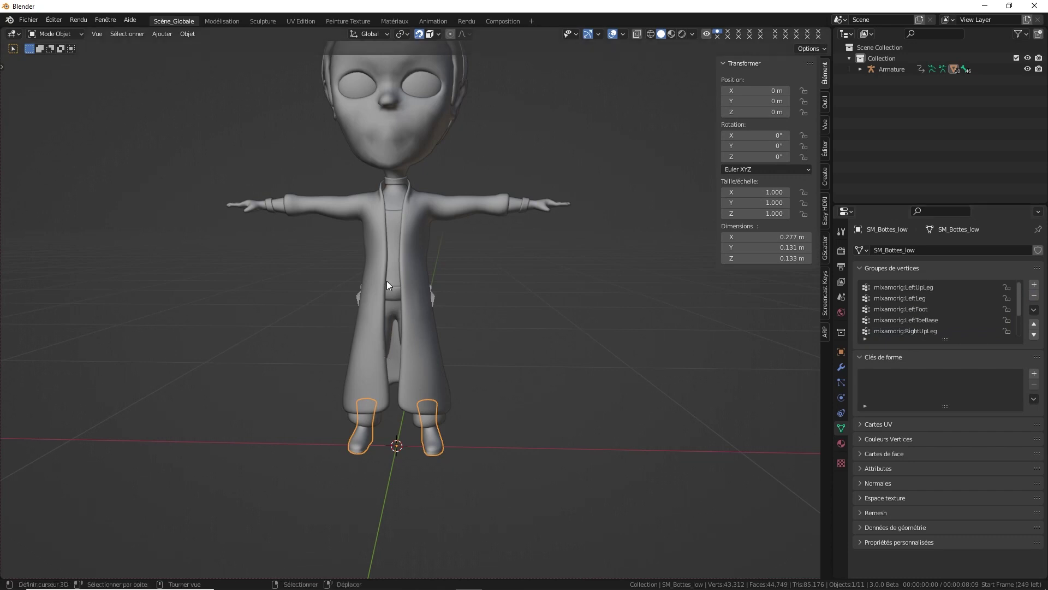
middle_drag(386, 281, 431, 284)
- Select the bracelets SM_Bracelets_low and delete their first stray non-arm vertex groups
click(495, 204)
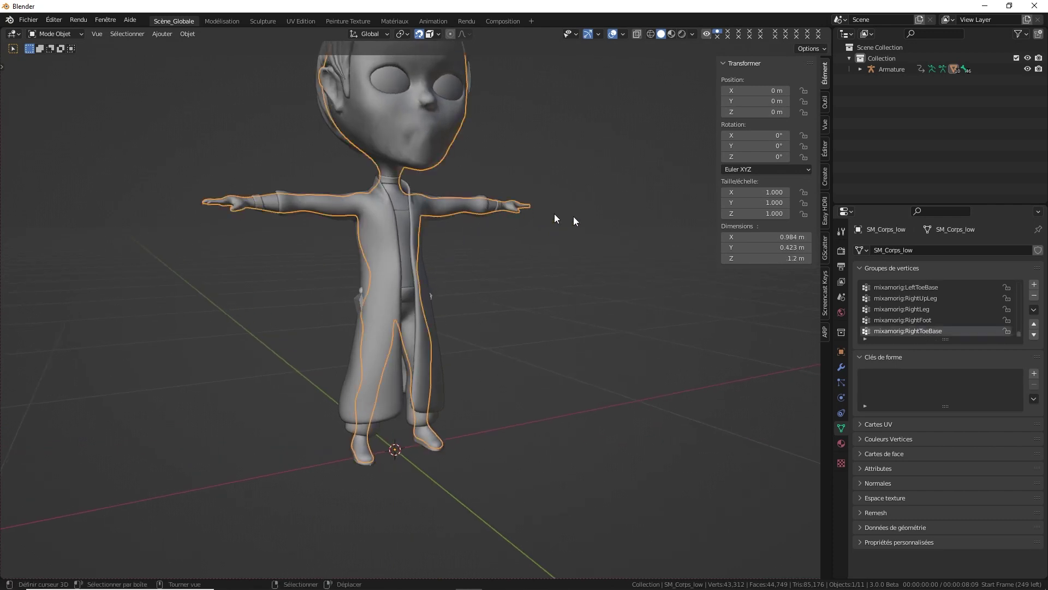
middle_drag(574, 216, 500, 201)
click(499, 201)
middle_drag(618, 227, 710, 240)
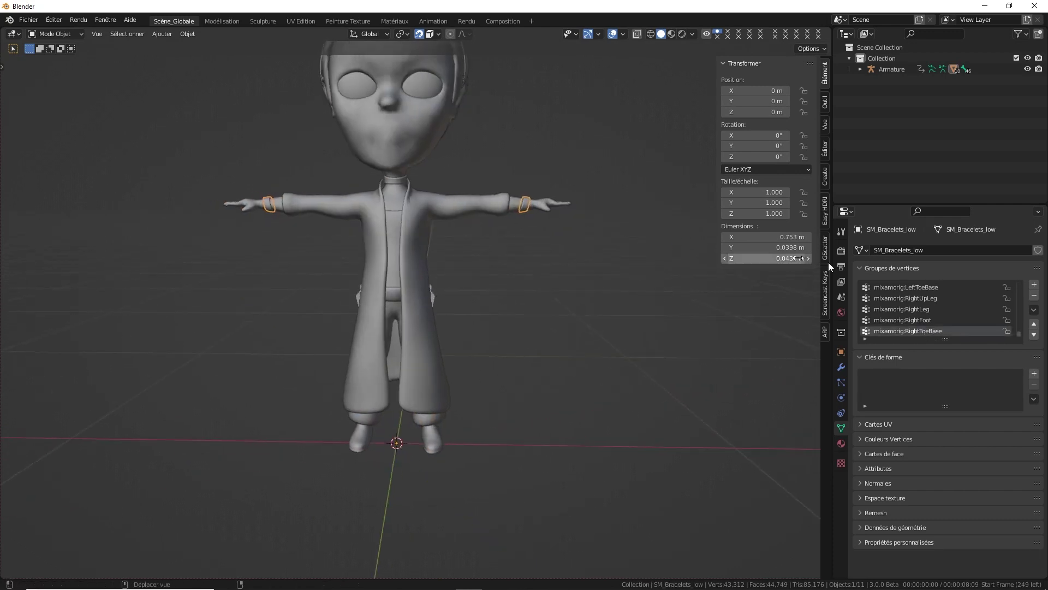
click(1034, 295)
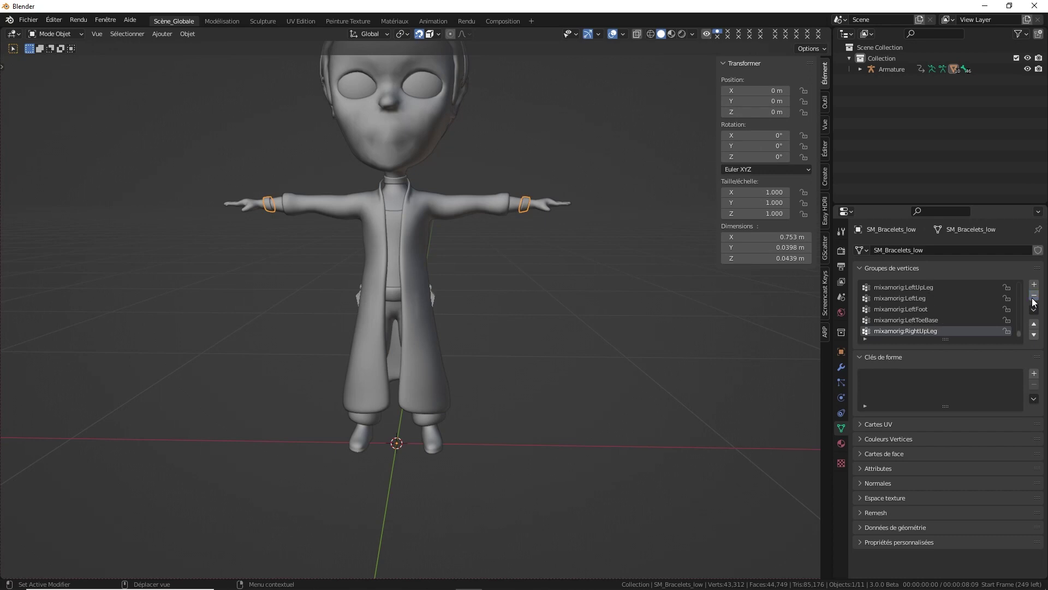
click(1033, 296)
click(1034, 297)
click(1034, 296)
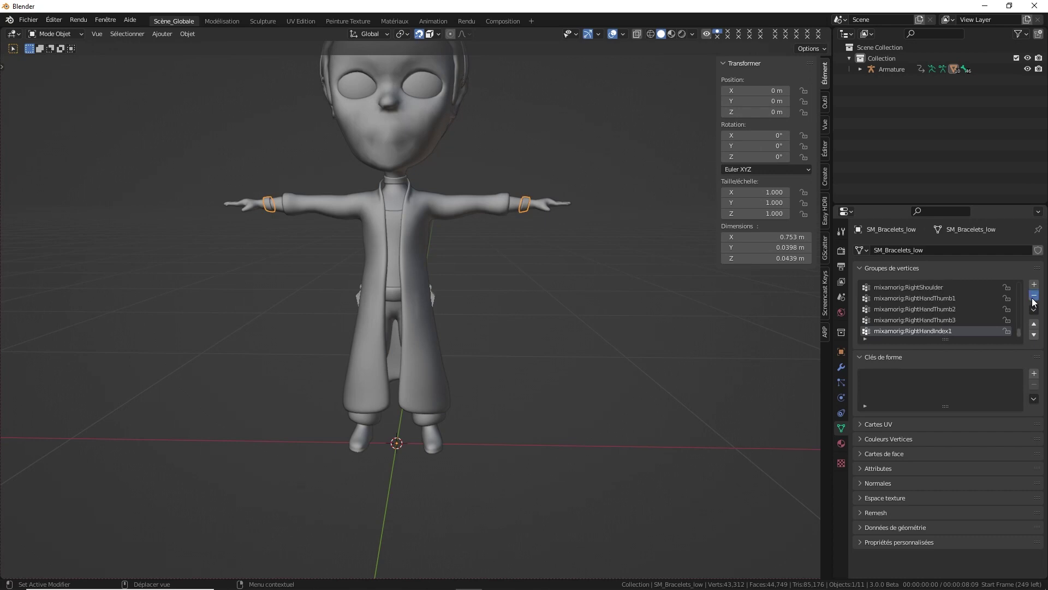
click(1033, 297)
click(1033, 297)
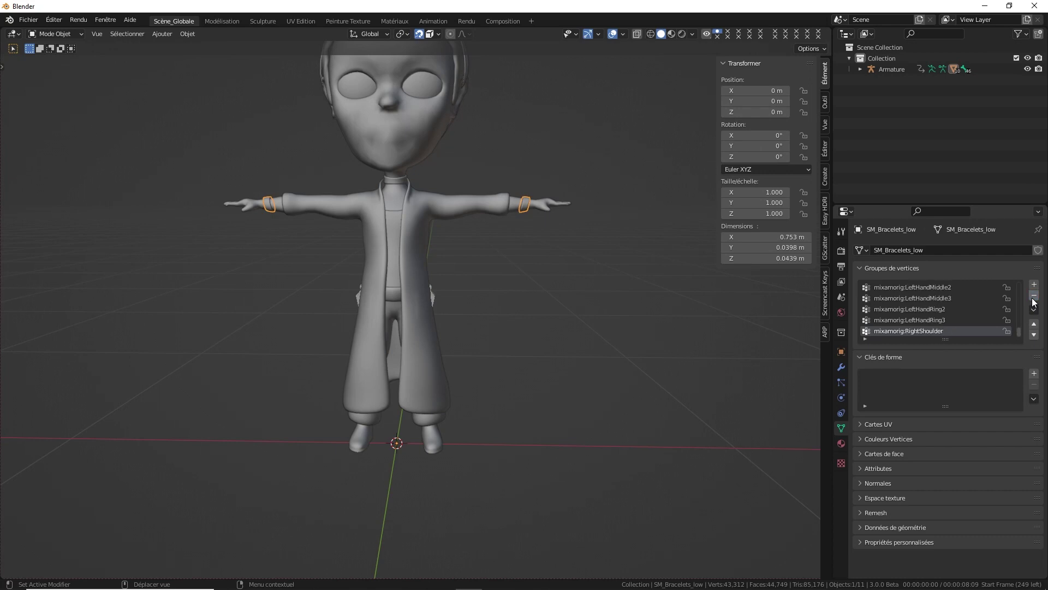
click(1033, 297)
- Delete the bracelets' remaining stray groups, including RightHandMiddle1 and LeftHandRing1
click(1033, 298)
click(1033, 298)
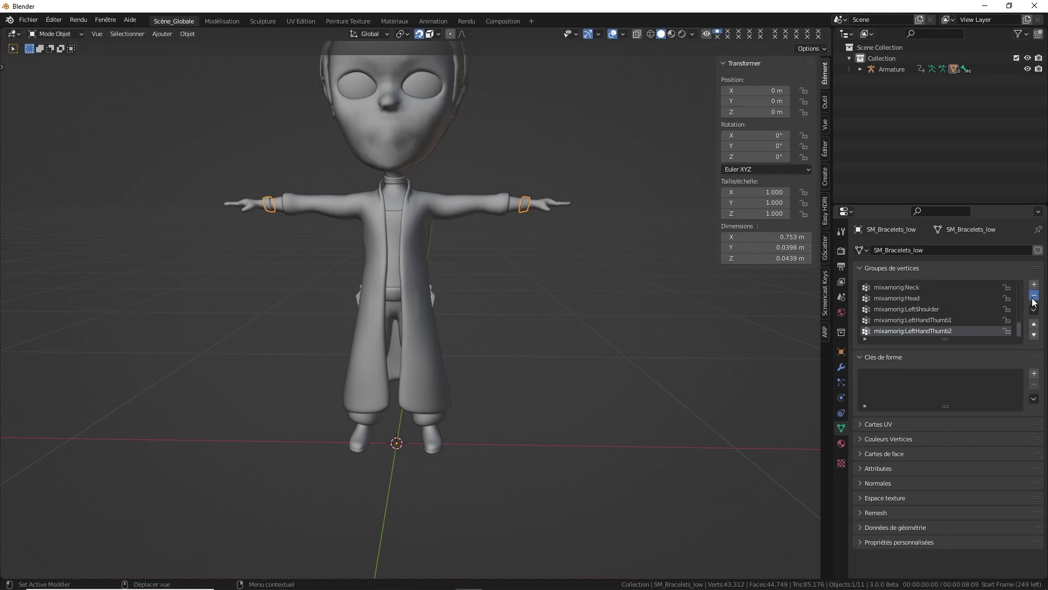
click(1033, 298)
click(1033, 298)
click(1033, 299)
click(1033, 298)
click(1033, 298)
click(1033, 298)
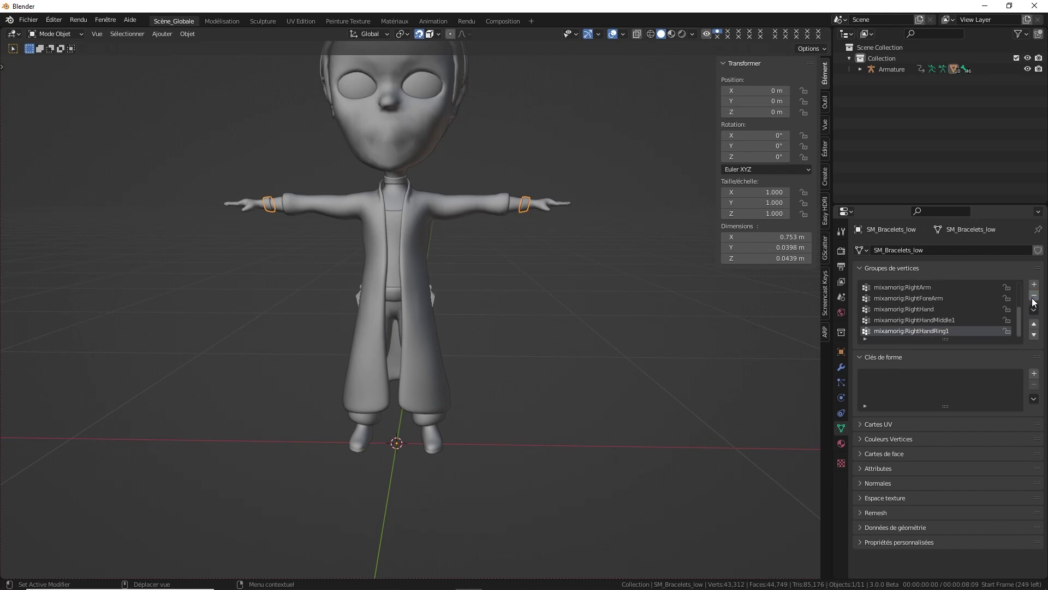
click(1034, 298)
click(1034, 298)
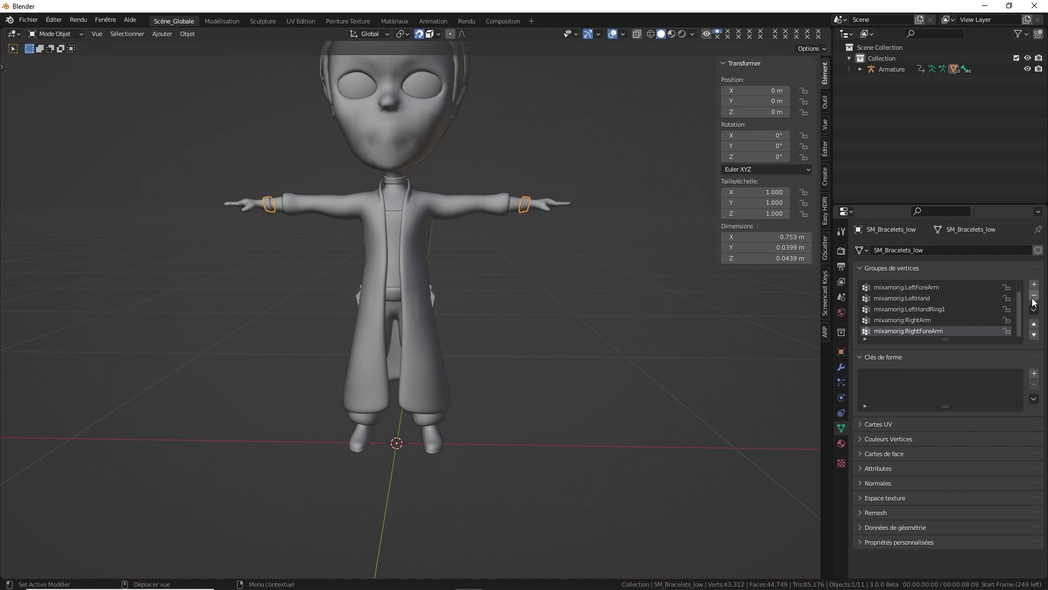
click(977, 308)
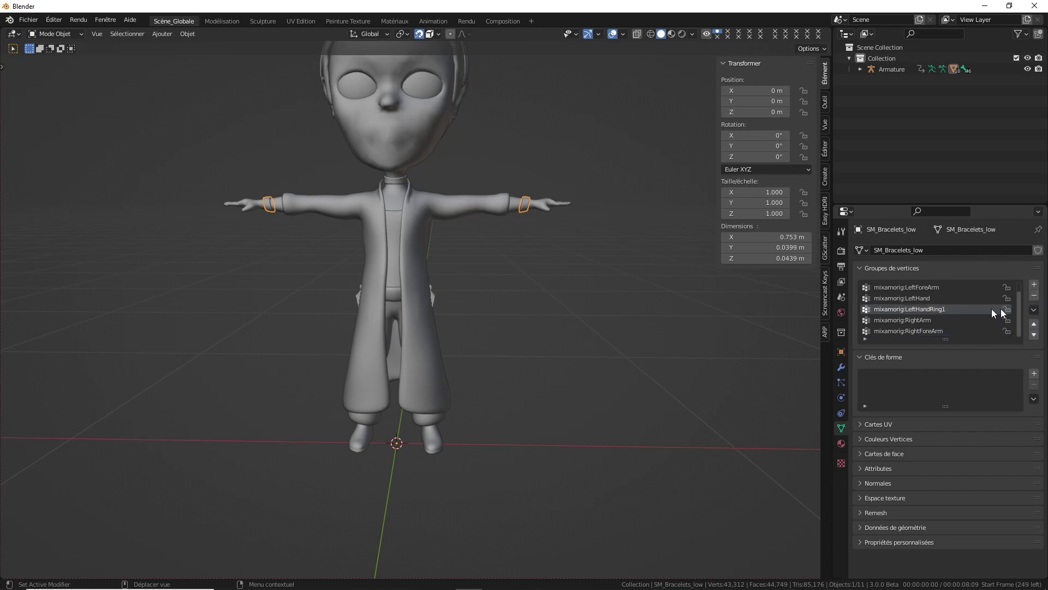
click(1033, 298)
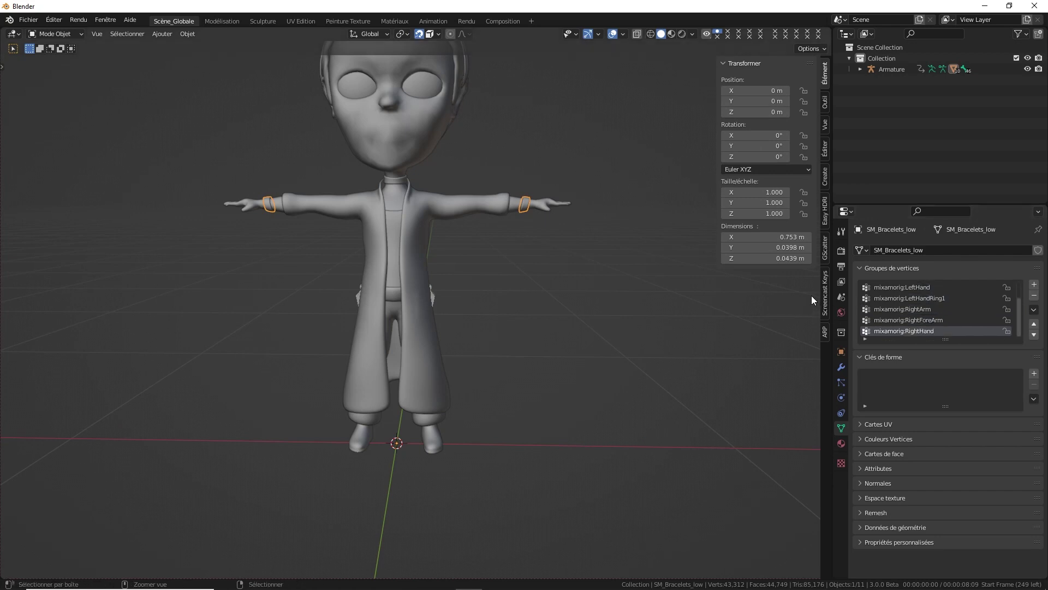
- Inspect the belt, trousers and boots vertex groups, then return to a front view of the character
scroll(929, 315, up, 1)
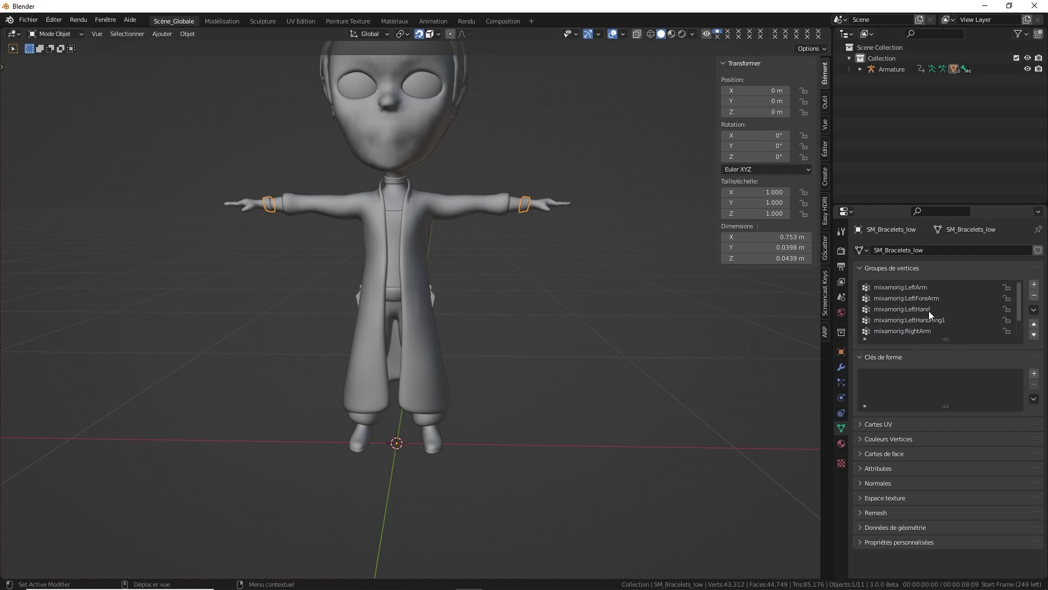
click(653, 267)
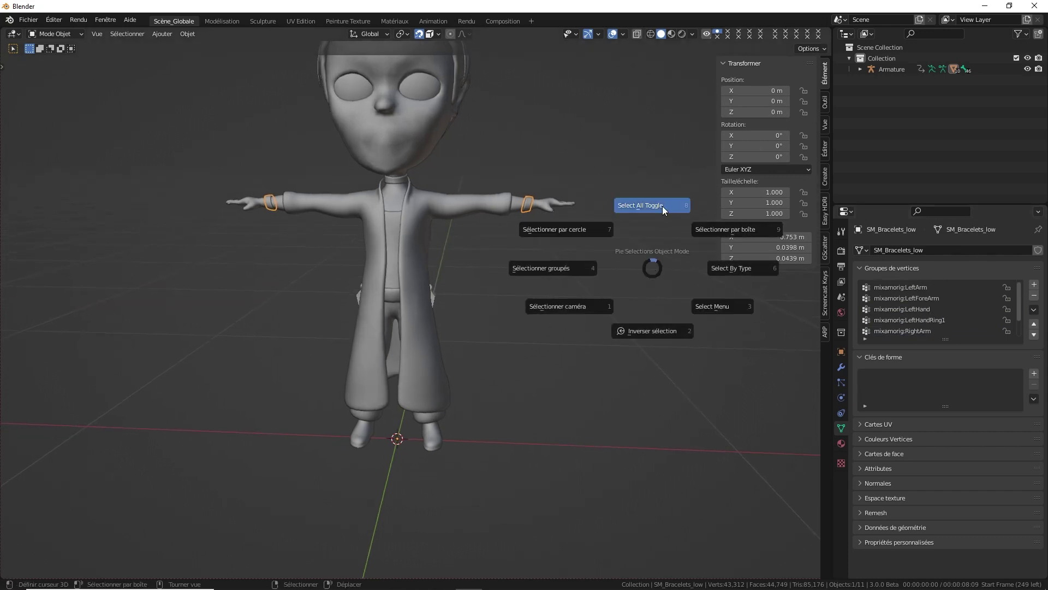
mouse_move(663, 206)
middle_down()
mouse_move(632, 227)
mouse_move(558, 244)
mouse_move(637, 222)
mouse_move(593, 249)
mouse_move(589, 215)
mouse_move(506, 206)
mouse_move(428, 221)
mouse_move(549, 205)
mouse_move(464, 289)
middle_up()
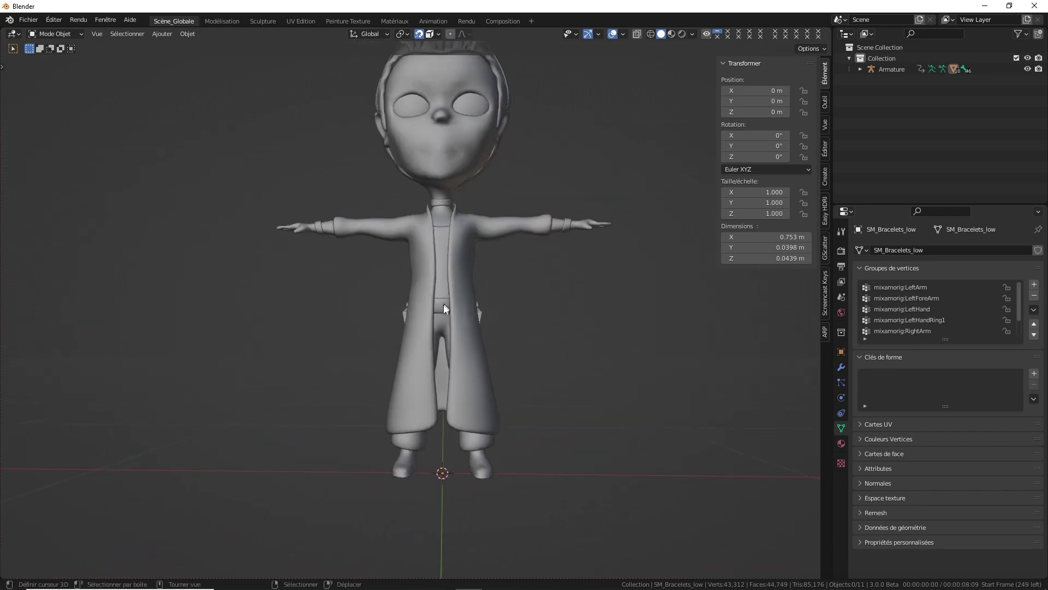
click(443, 306)
click(441, 328)
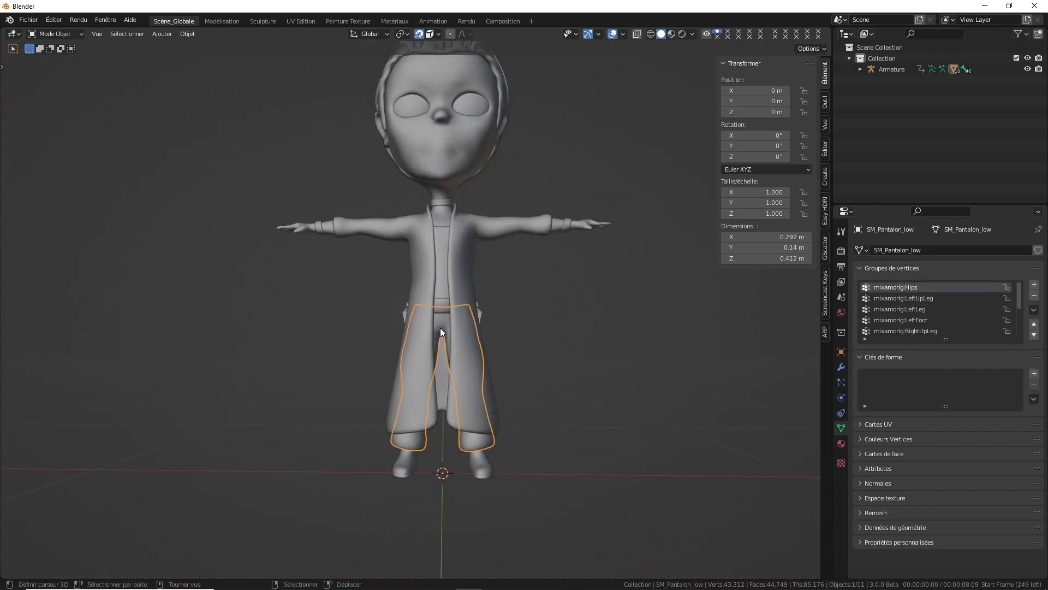
click(480, 444)
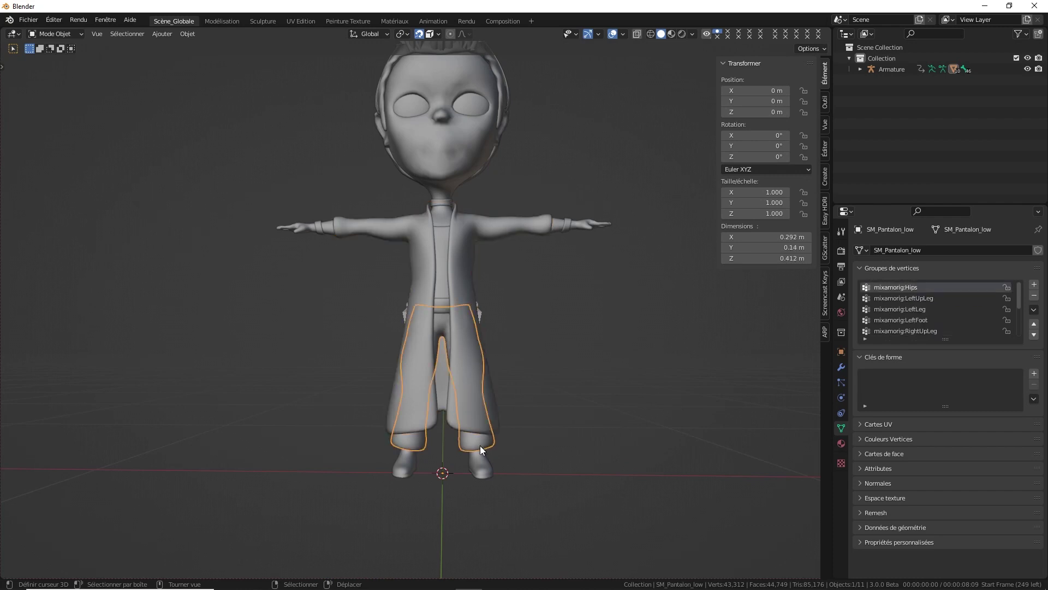
click(482, 473)
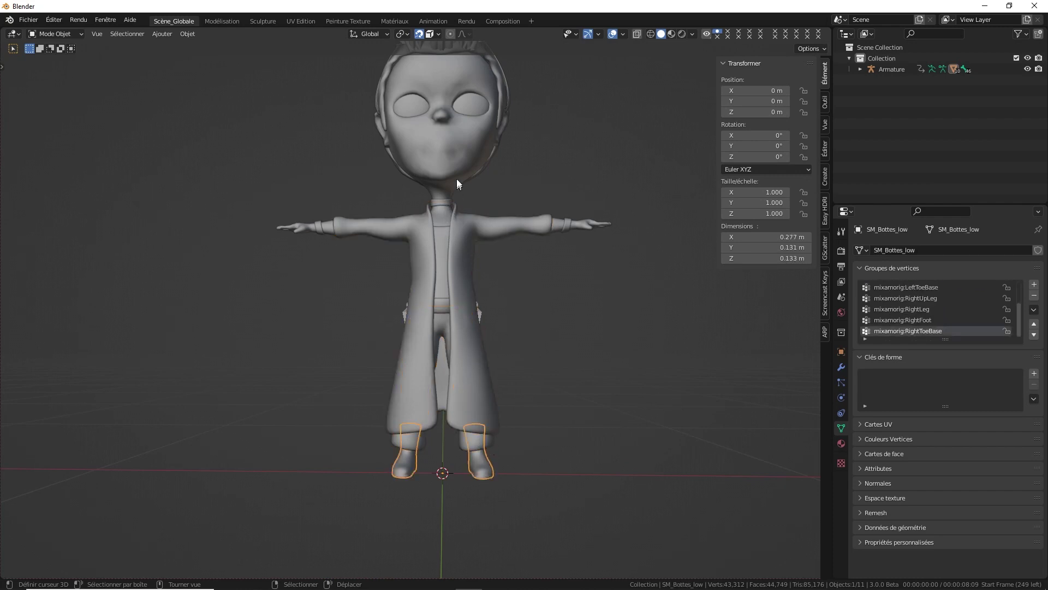
mouse_move(456, 178)
middle_down()
mouse_move(328, 202)
mouse_move(358, 343)
mouse_move(466, 351)
middle_up()
key(grave)
scroll(519, 299, up, 2)
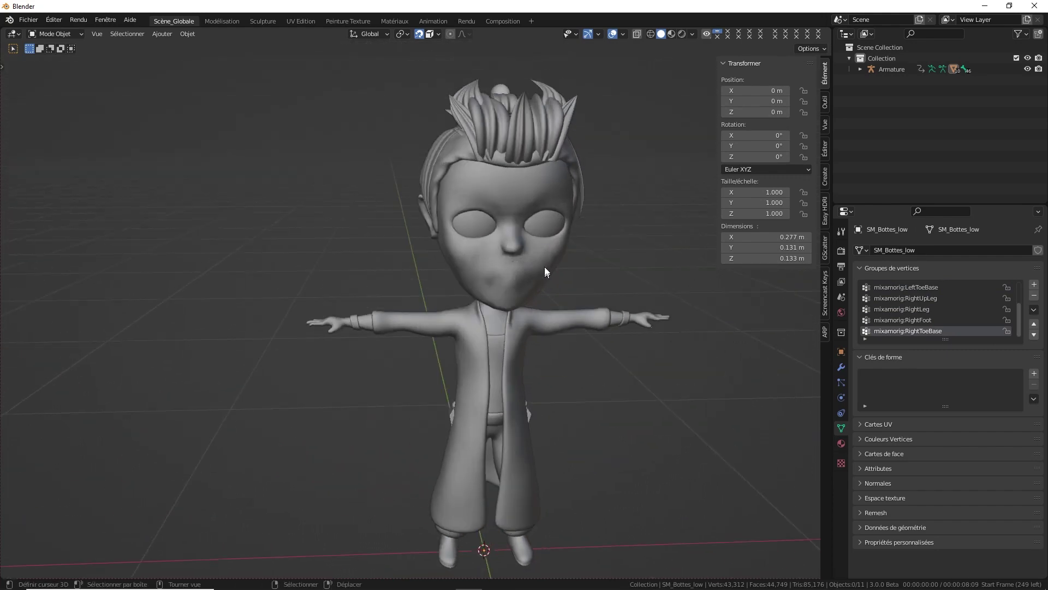
- Export all selected armature and mesh objects as SK_VampireMasculin_Tpose.fbx in the Rigs folder
key(a)
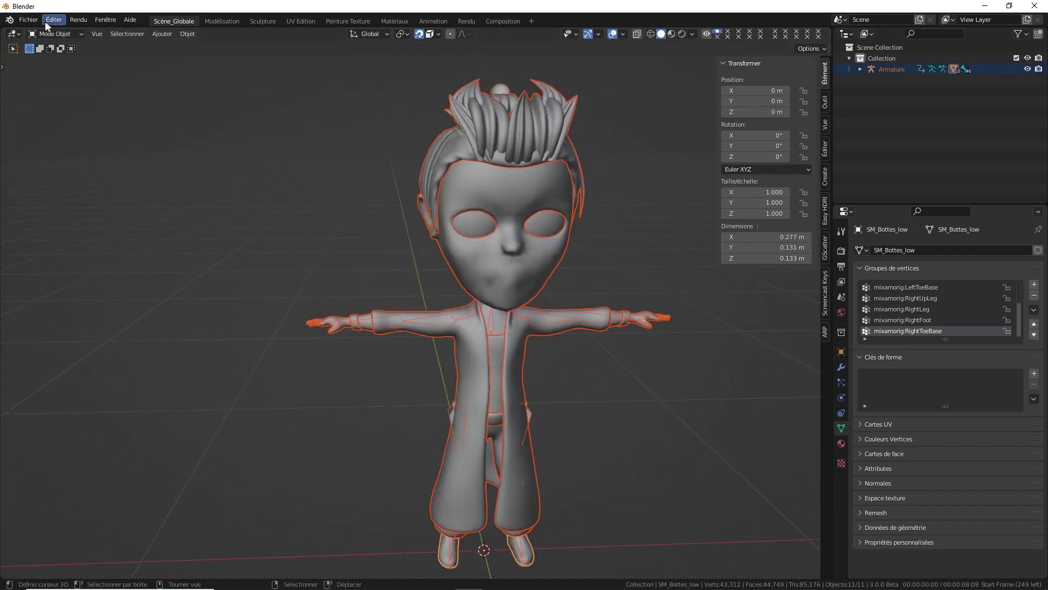
click(28, 19)
mouse_move(45, 178)
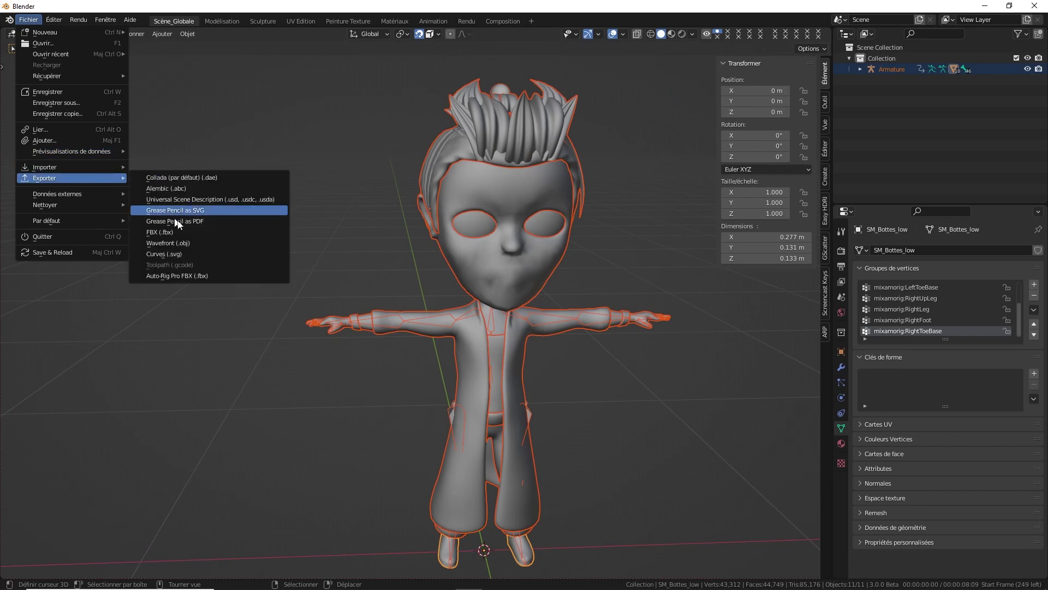
click(201, 232)
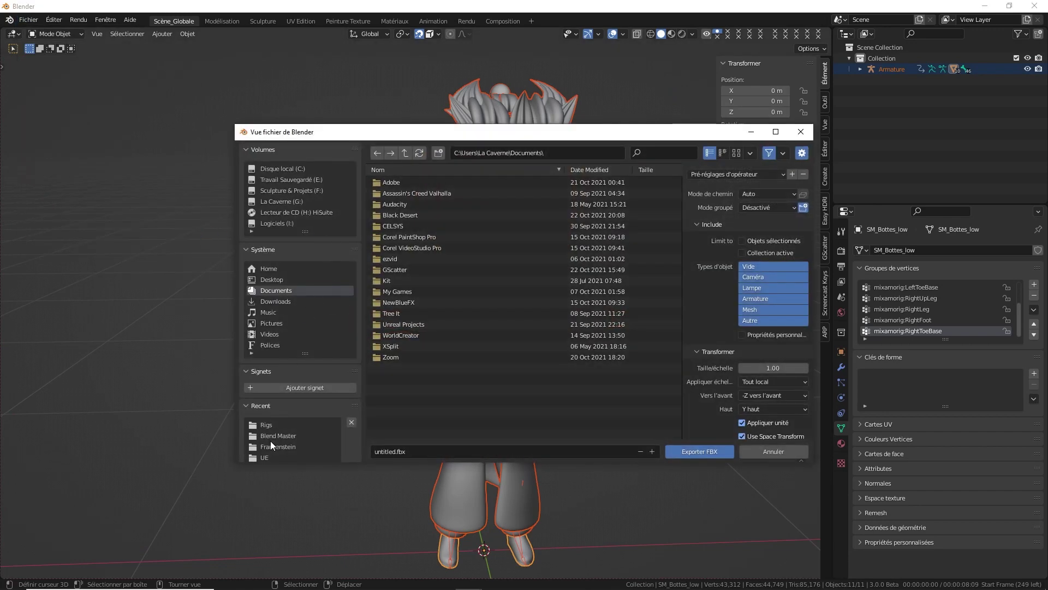
click(271, 426)
click(444, 216)
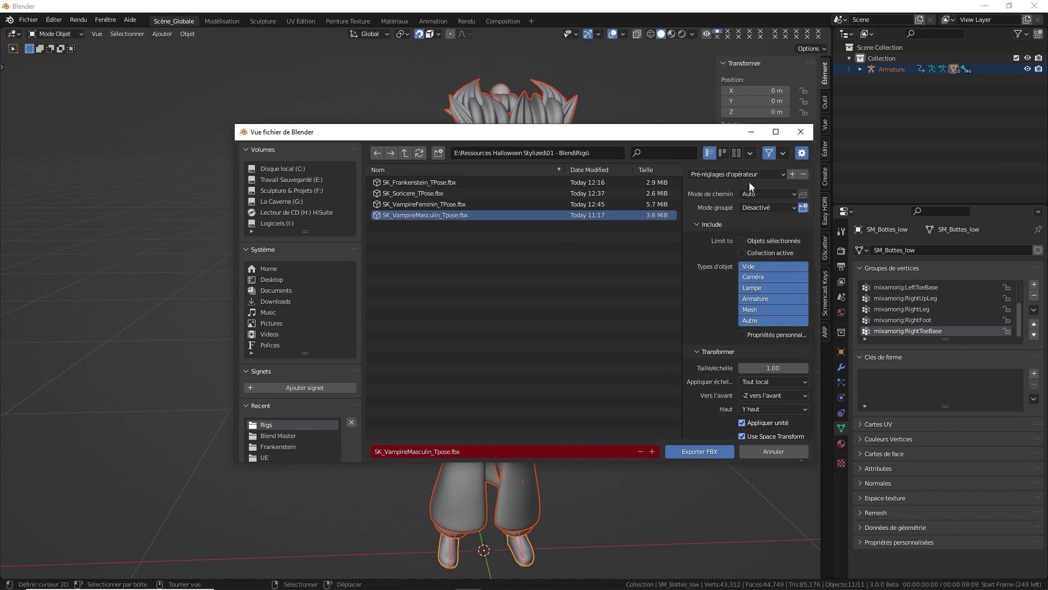
click(742, 241)
click(750, 309)
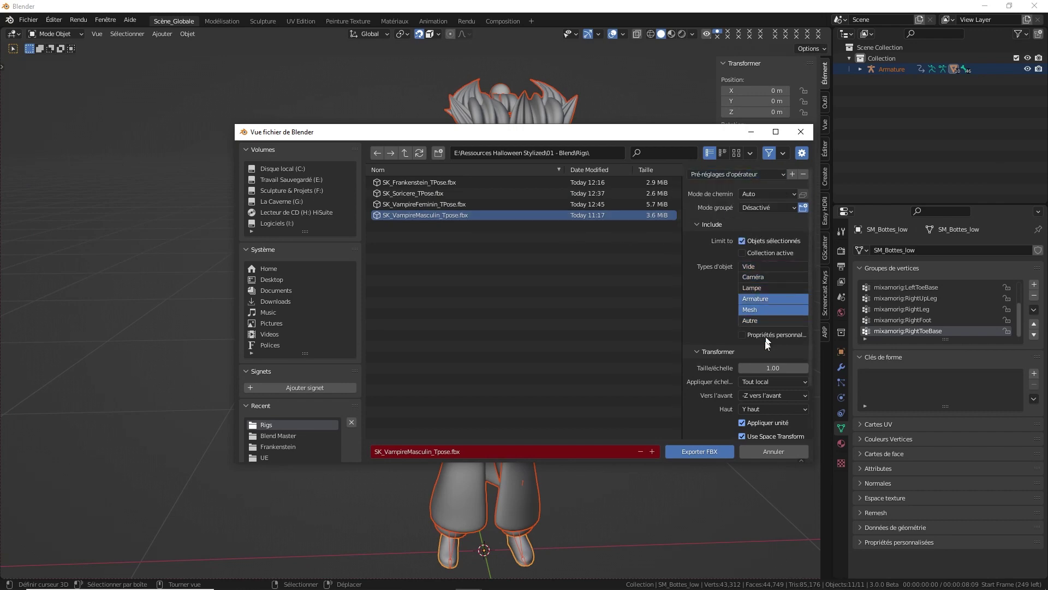
click(708, 449)
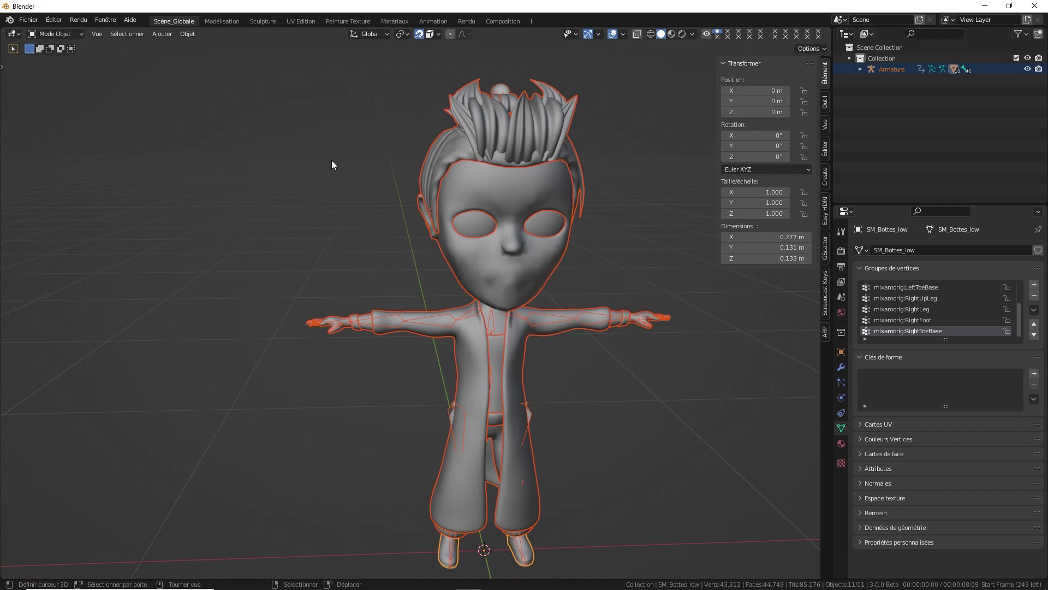
- Begin saving the scene as SK_VampireMasculin.blend
click(29, 20)
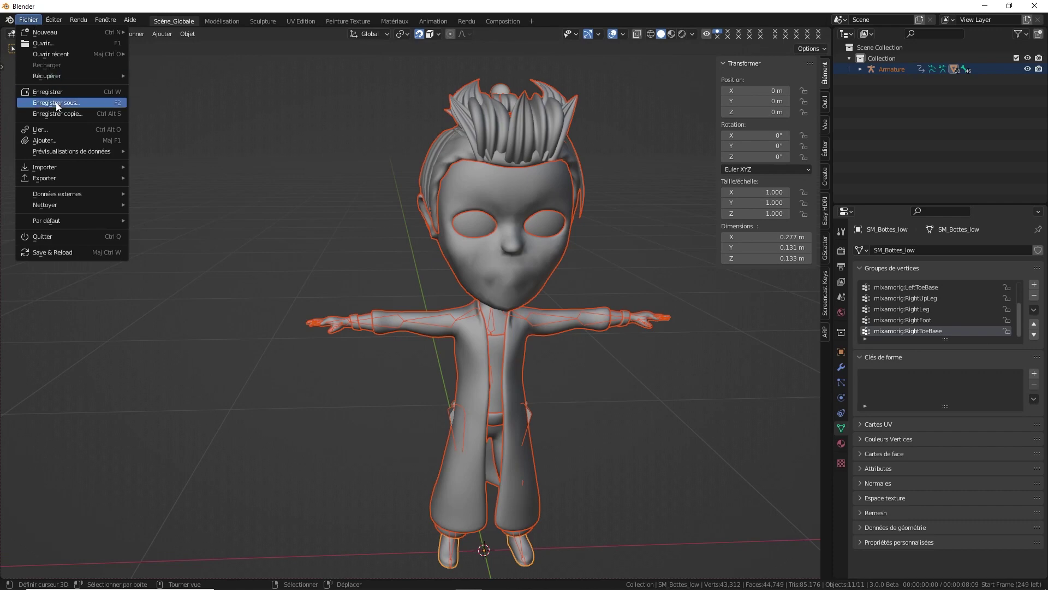
click(71, 90)
click(404, 237)
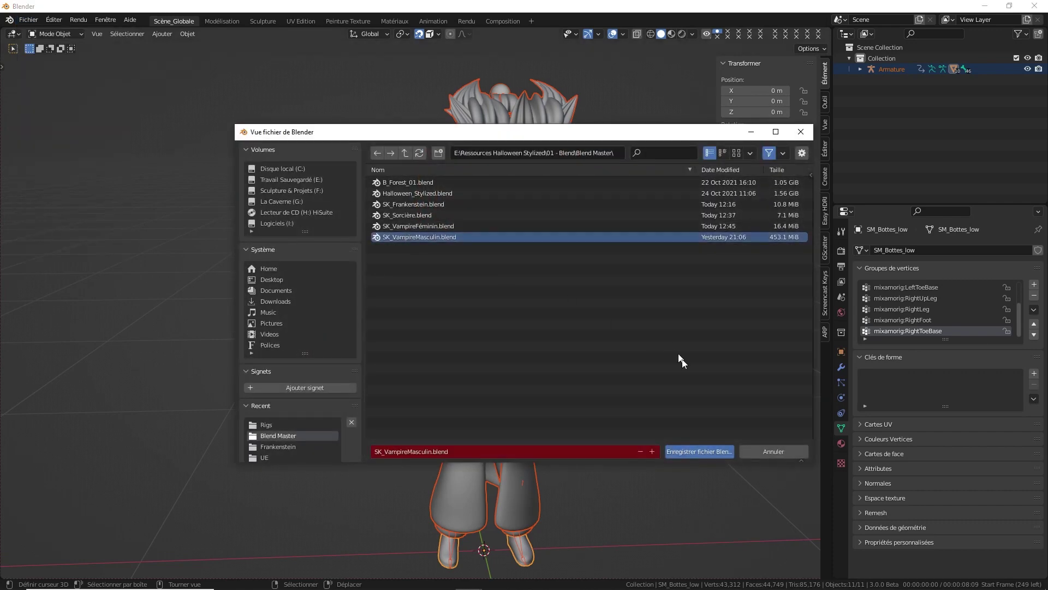